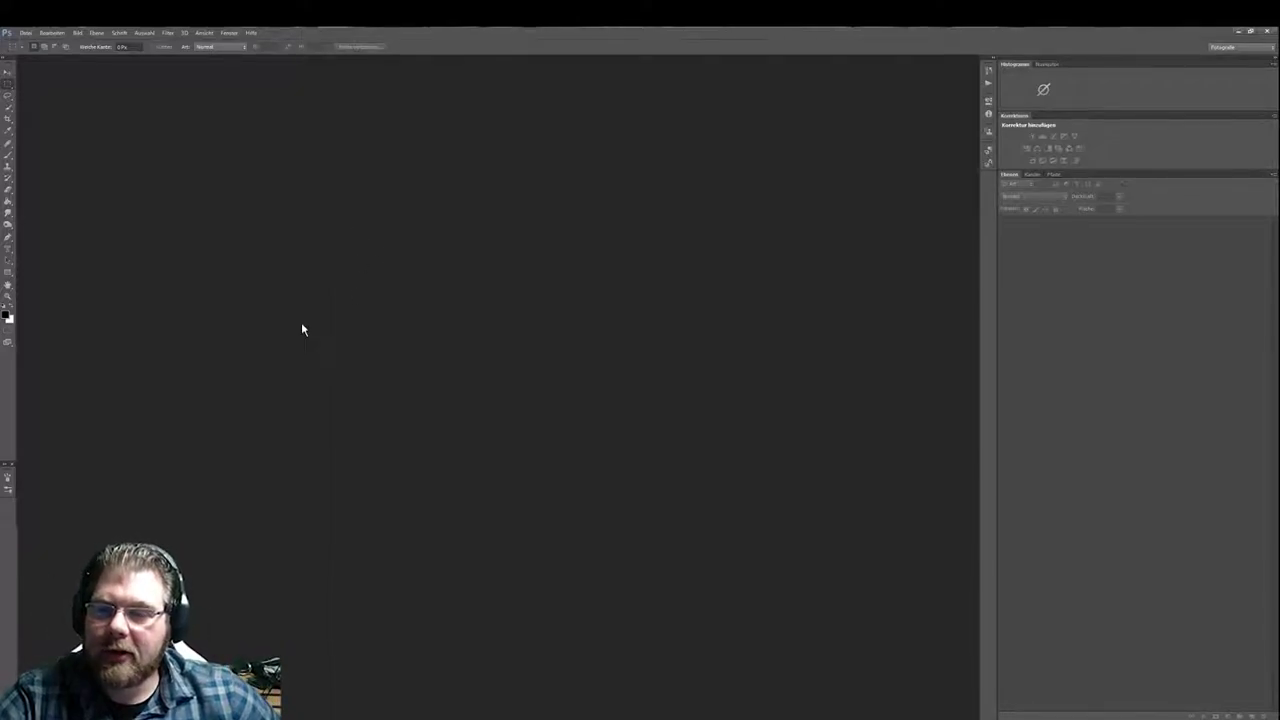
Open the green-screen photo 100_5362.JPG from the Tutorials folder
{"action": "left_click", "coordinate": [26, 33]}
{"action": "left_click", "coordinate": [43, 59]}
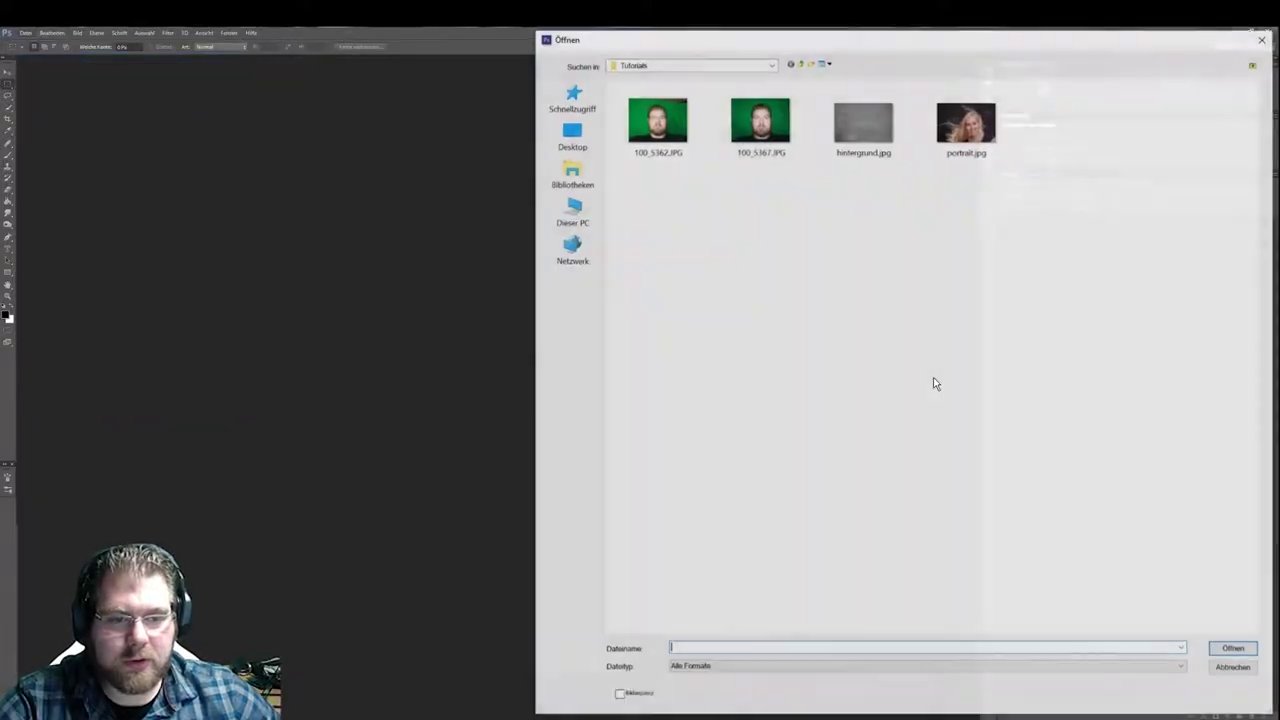
{"action": "left_click", "coordinate": [655, 122]}
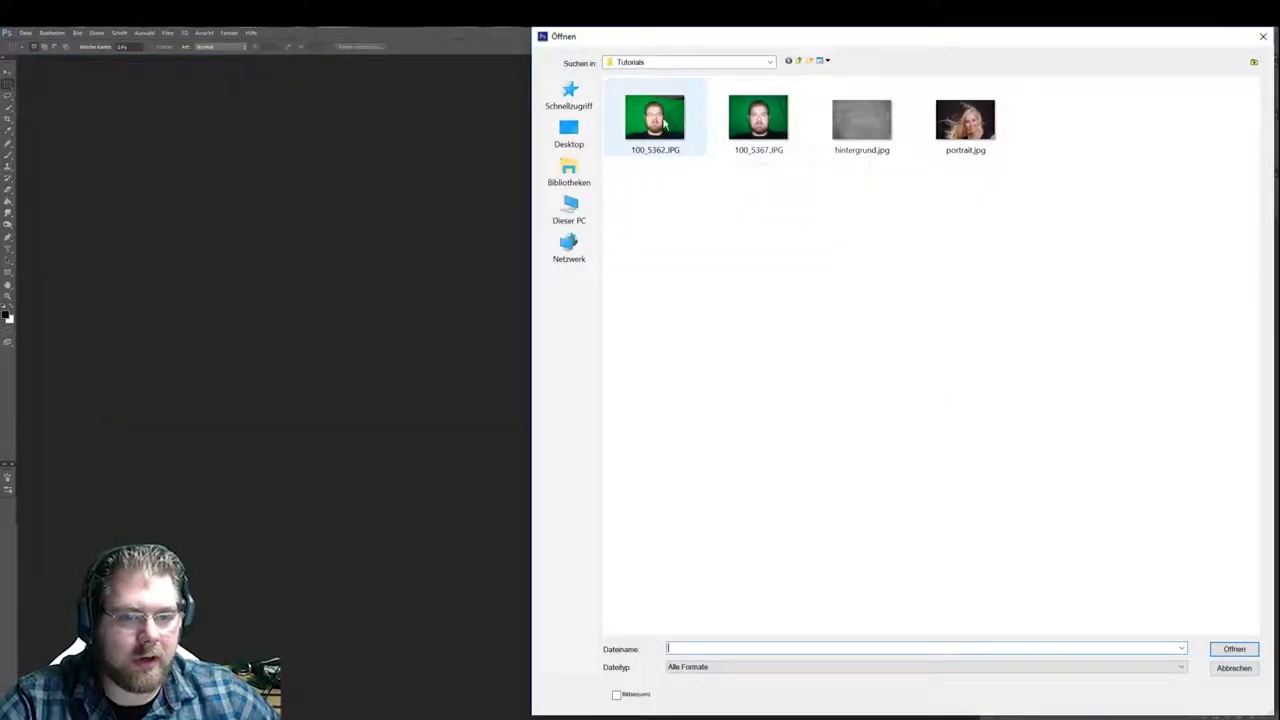
{"action": "left_click", "coordinate": [1234, 649]}
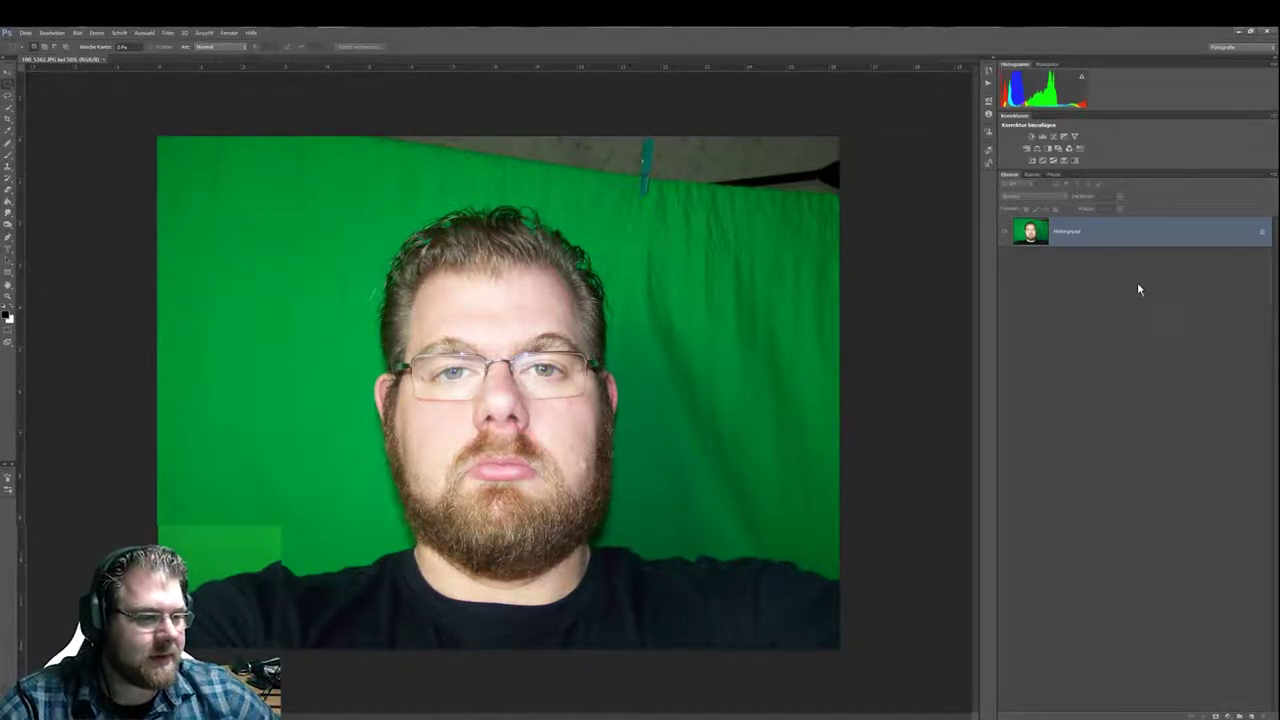
Convert Hintergrund into a layer named Original, duplicate it, and hide the original
{"action": "double_click", "coordinate": [1098, 243]}
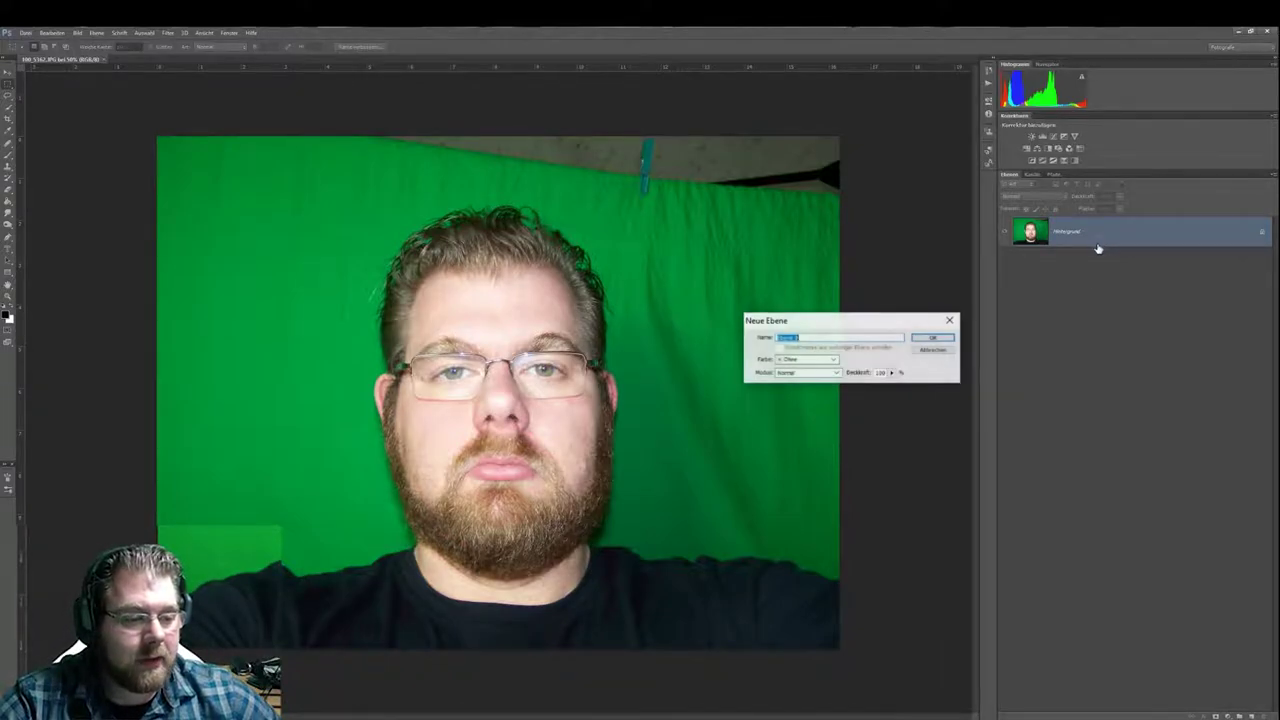
{"action": "left_click", "coordinate": [925, 338]}
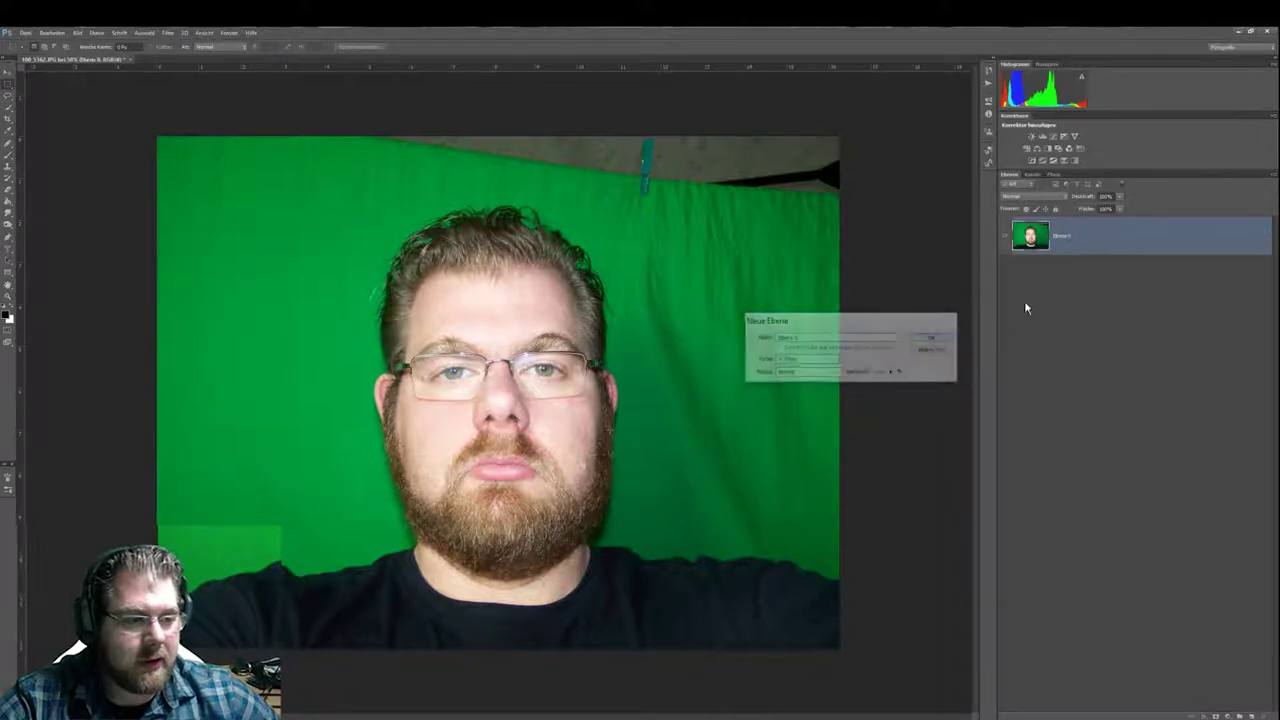
{"action": "double_click", "coordinate": [1062, 236]}
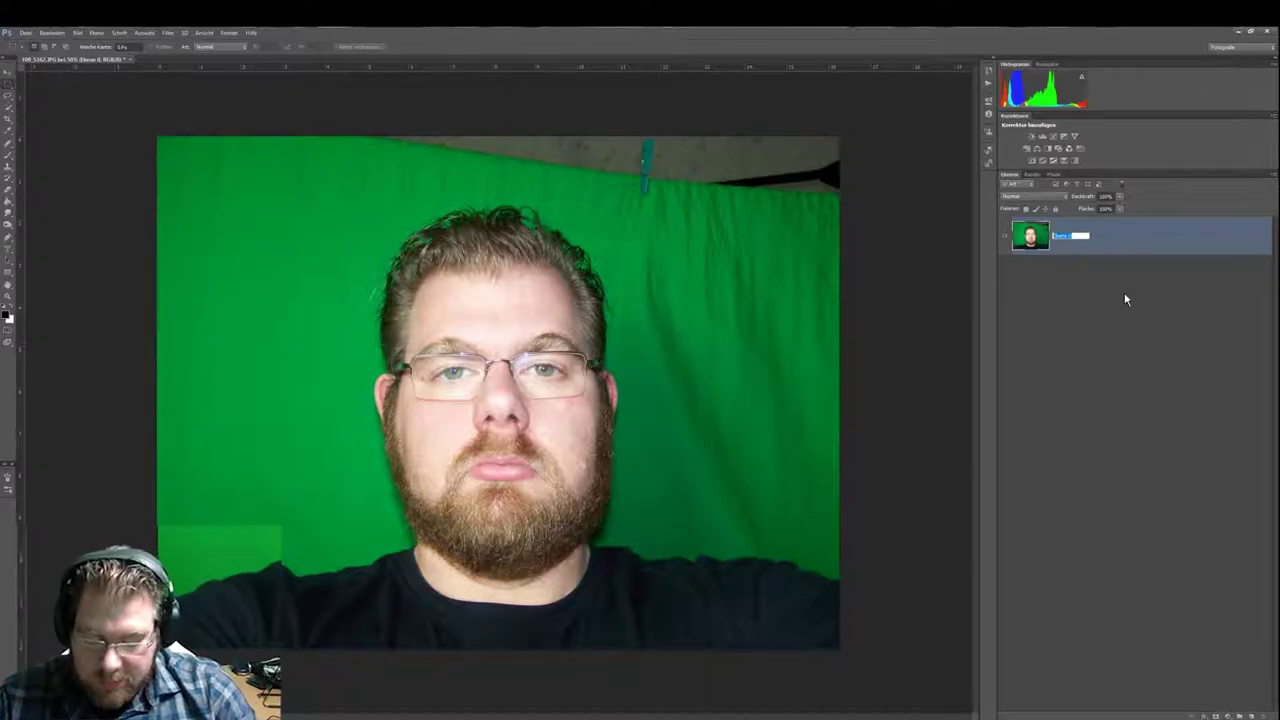
{"action": "type", "text": "E"}
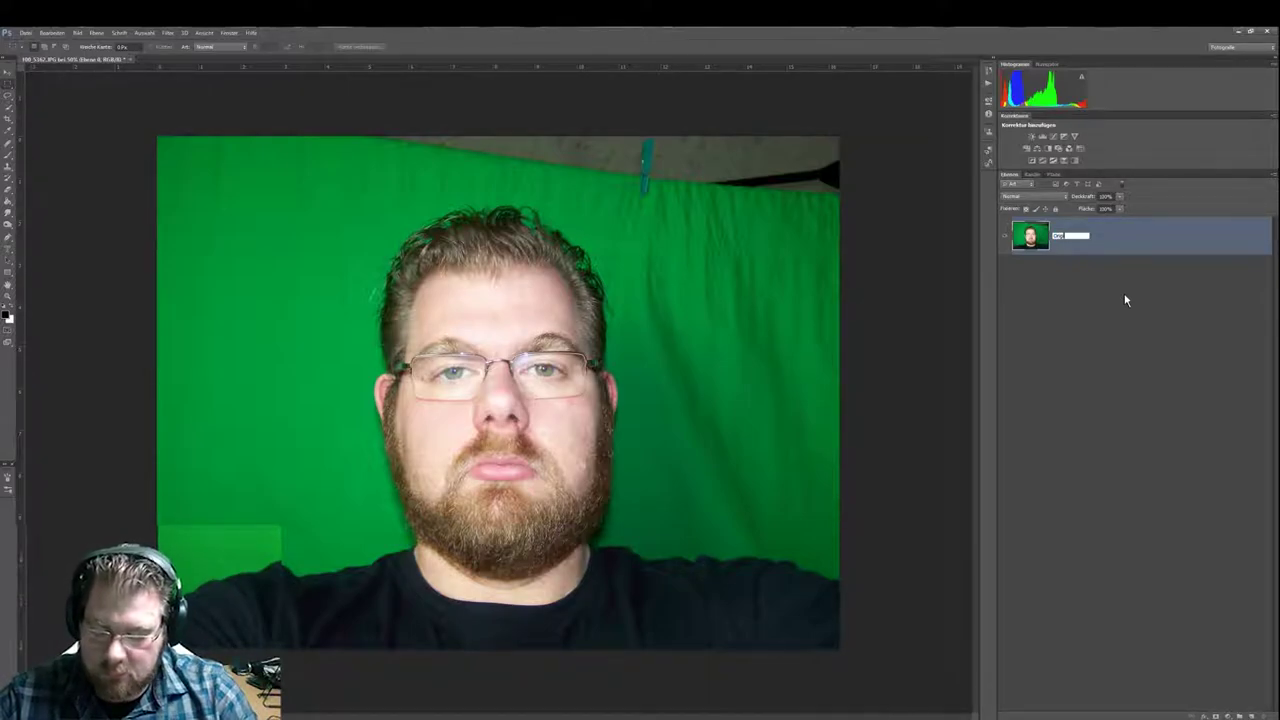
{"action": "key", "text": "Return"}
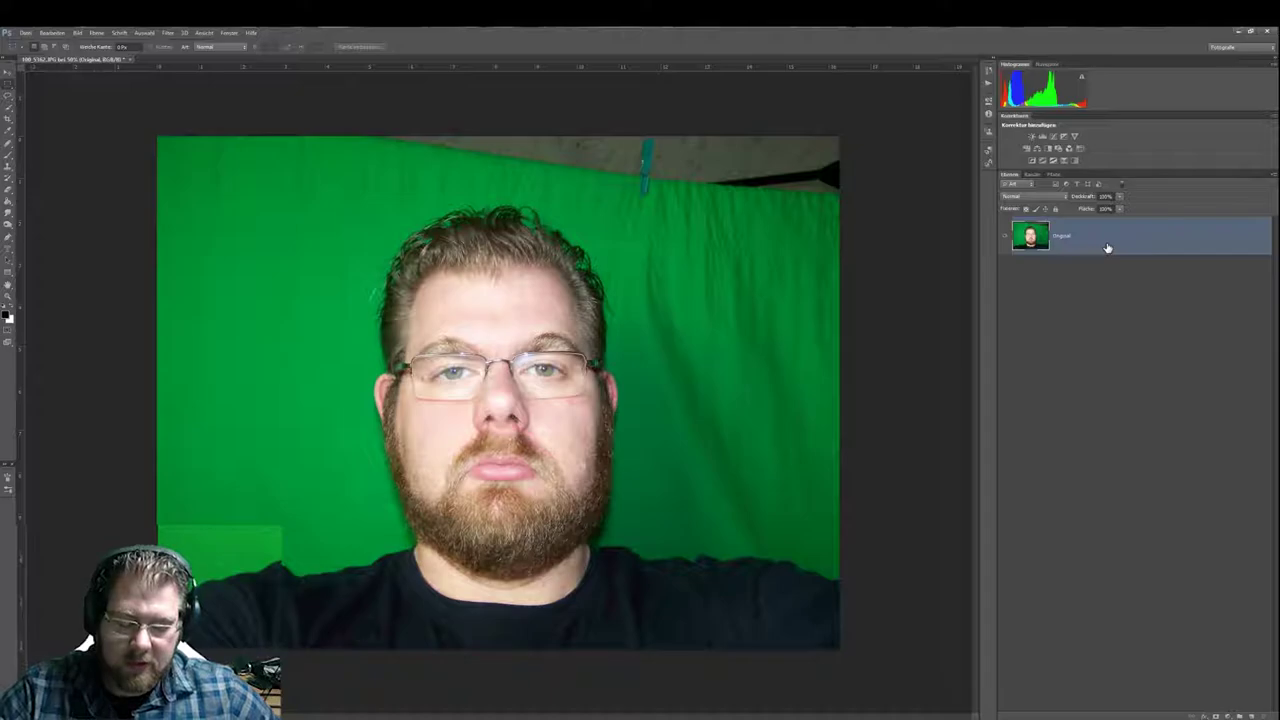
{"action": "key", "text": "ctrl+j"}
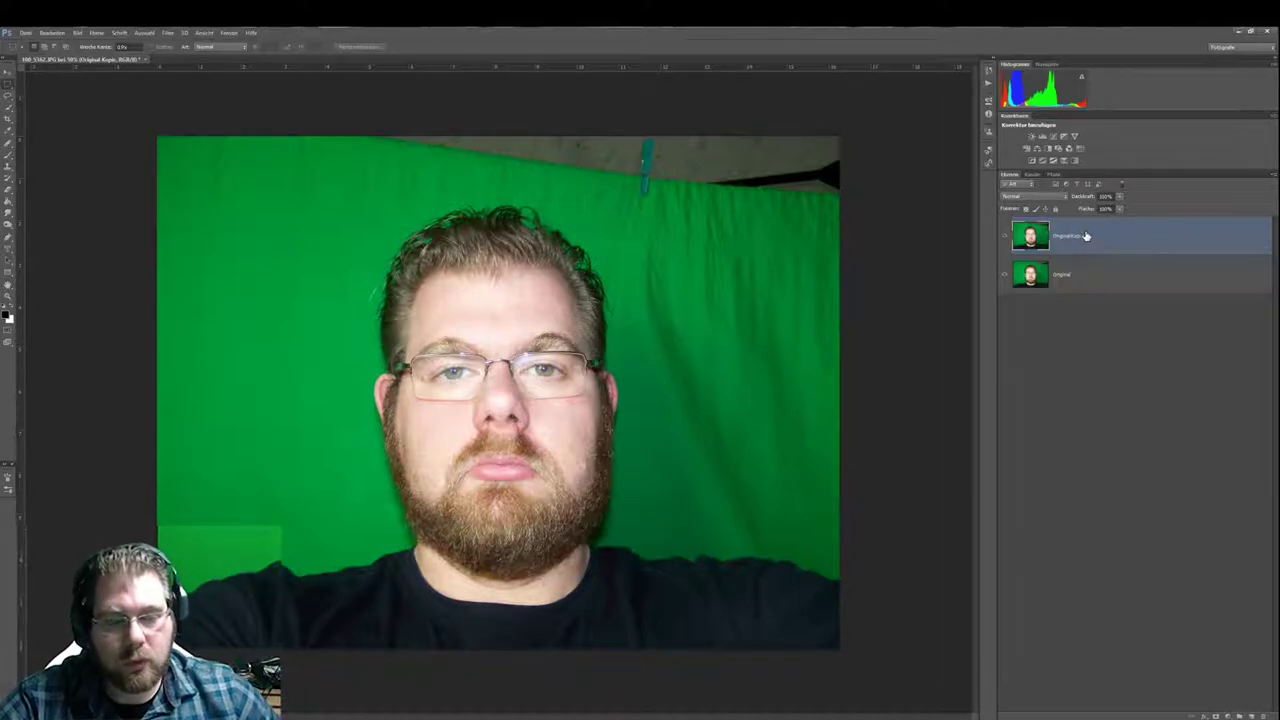
{"action": "left_click", "coordinate": [1004, 274]}
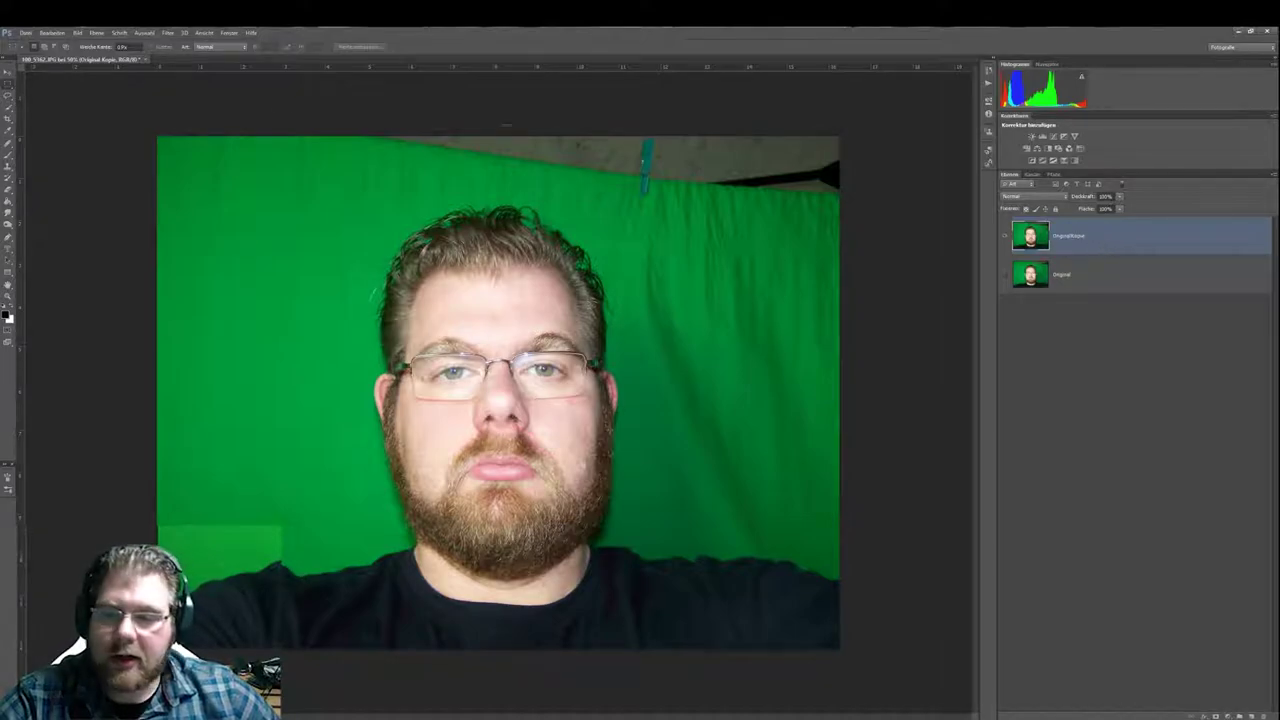
Quick-select the man's head, hair, face, beard and shirt down to the bottom edge
{"action": "left_click", "coordinate": [10, 109]}
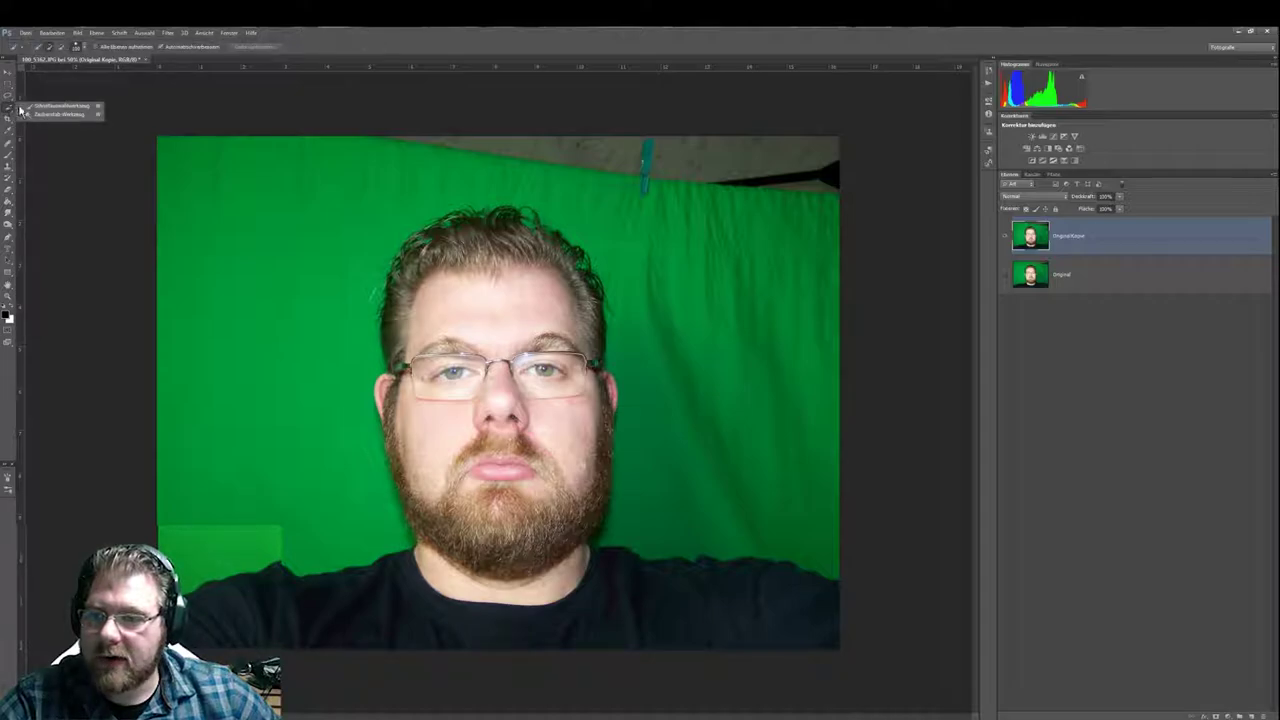
{"action": "left_click", "coordinate": [68, 113]}
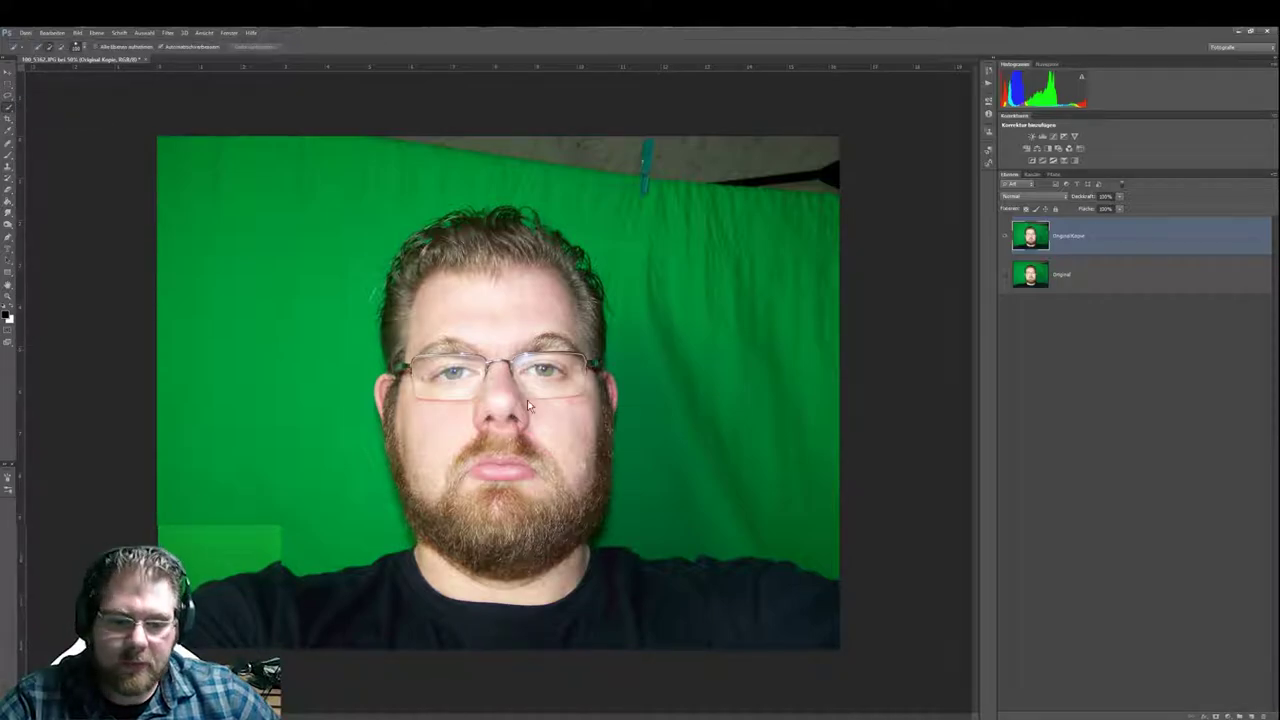
{"action": "mouse_move", "coordinate": [451, 250]}
{"action": "left_mouse_down"}
{"action": "mouse_move", "coordinate": [571, 460]}
{"action": "mouse_move", "coordinate": [526, 545]}
{"action": "left_mouse_up"}
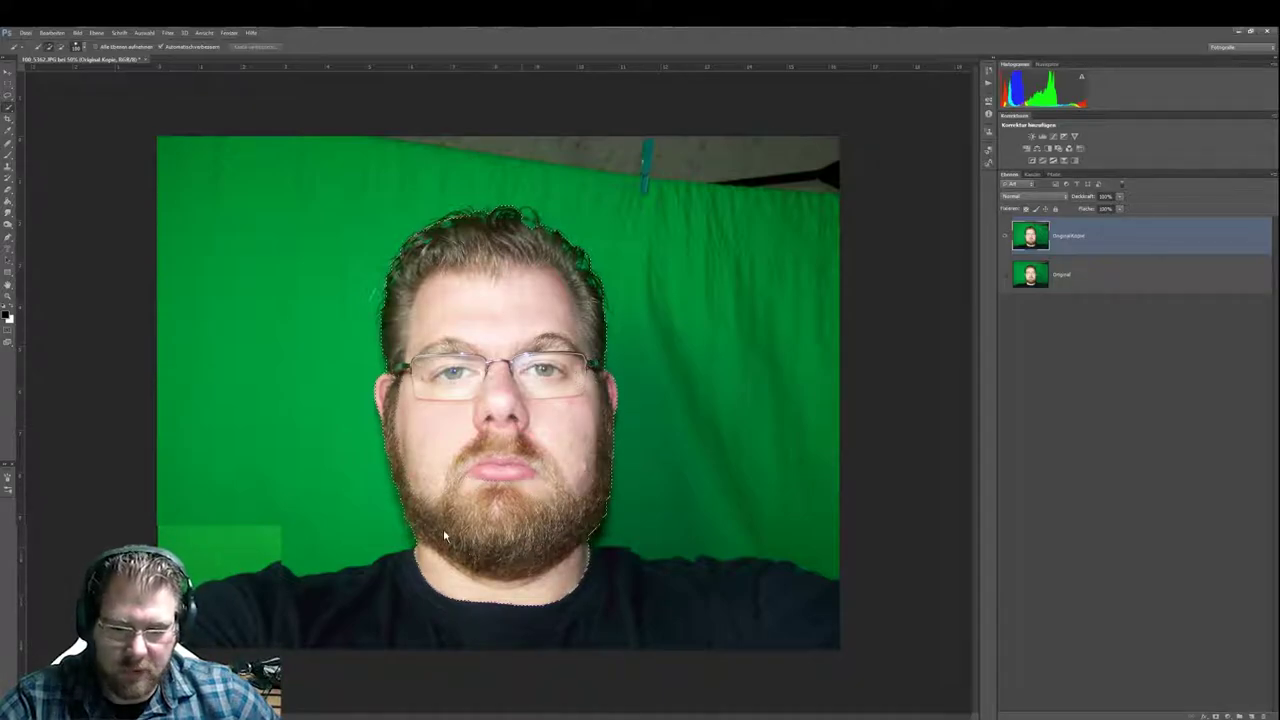
{"action": "mouse_move", "coordinate": [438, 536]}
{"action": "left_mouse_down"}
{"action": "mouse_move", "coordinate": [370, 605]}
{"action": "mouse_move", "coordinate": [560, 632]}
{"action": "left_mouse_up"}
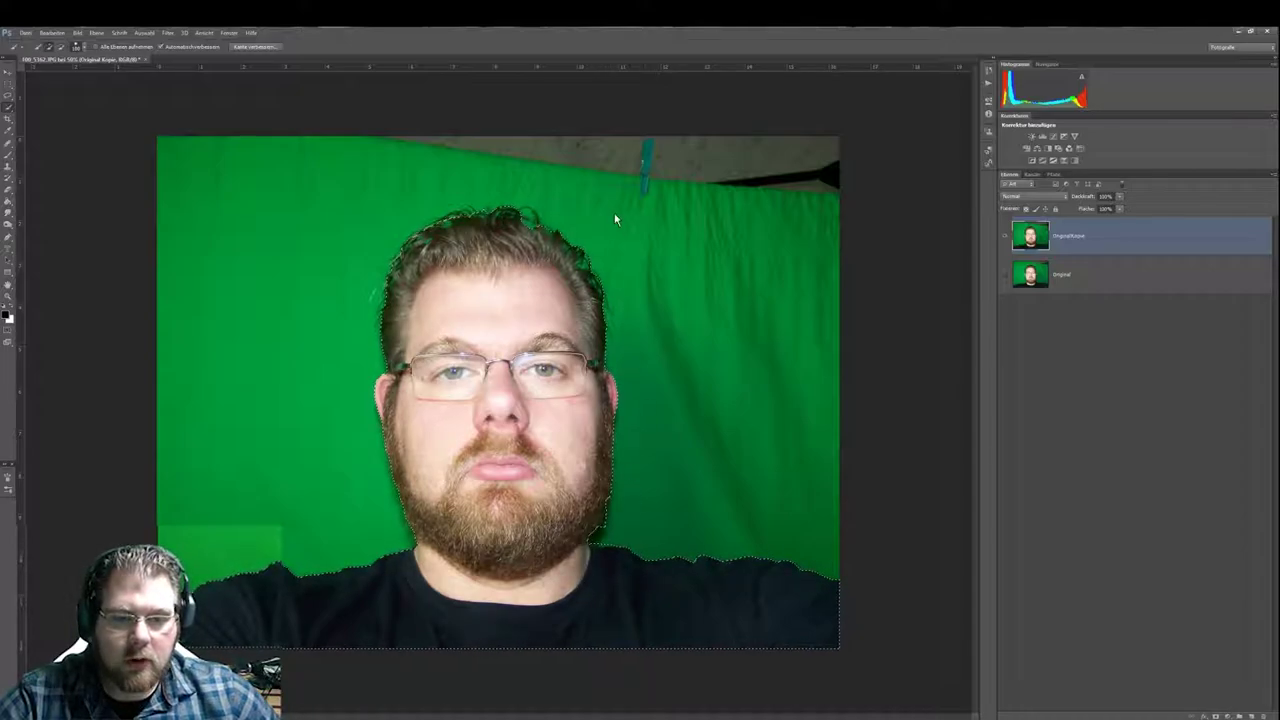
Refine Edge with Smart Radius 3,1 px, added smoothing and contrast, output to a new layer
{"action": "left_click", "coordinate": [241, 47]}
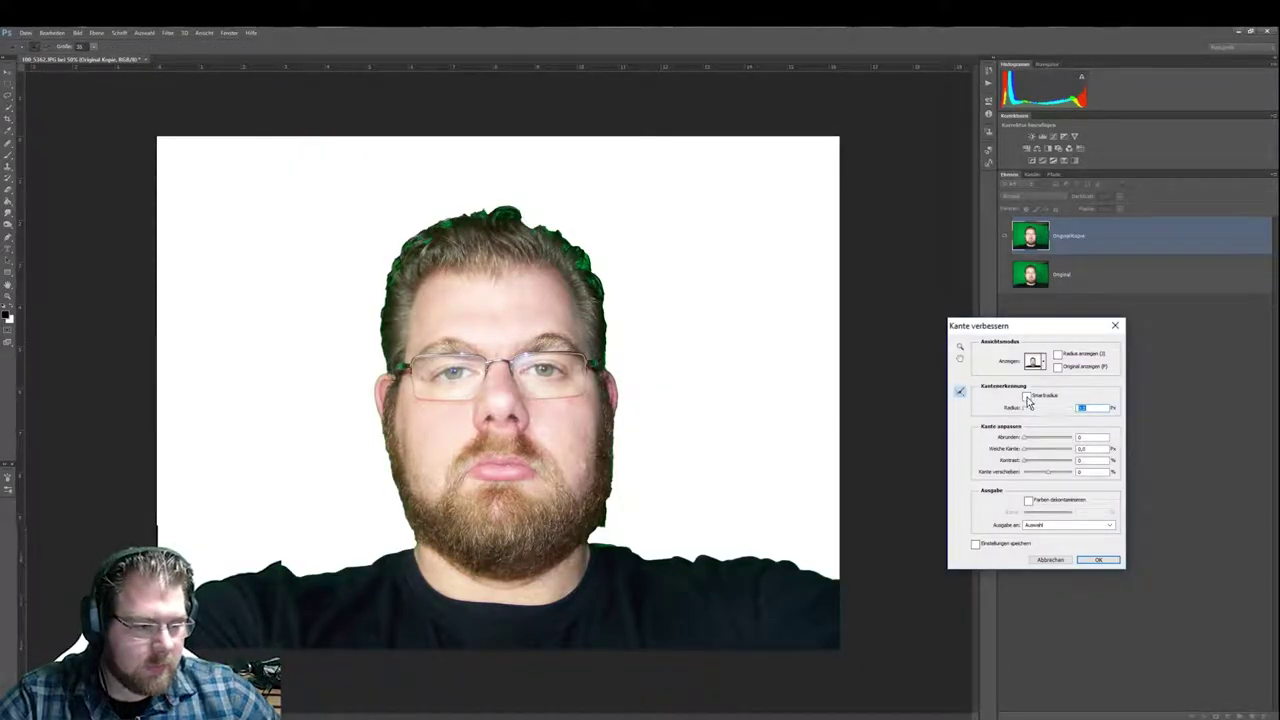
{"action": "left_click_drag", "start_coordinate": [1043, 326], "coordinate": [923, 257]}
{"action": "left_click", "coordinate": [906, 326]}
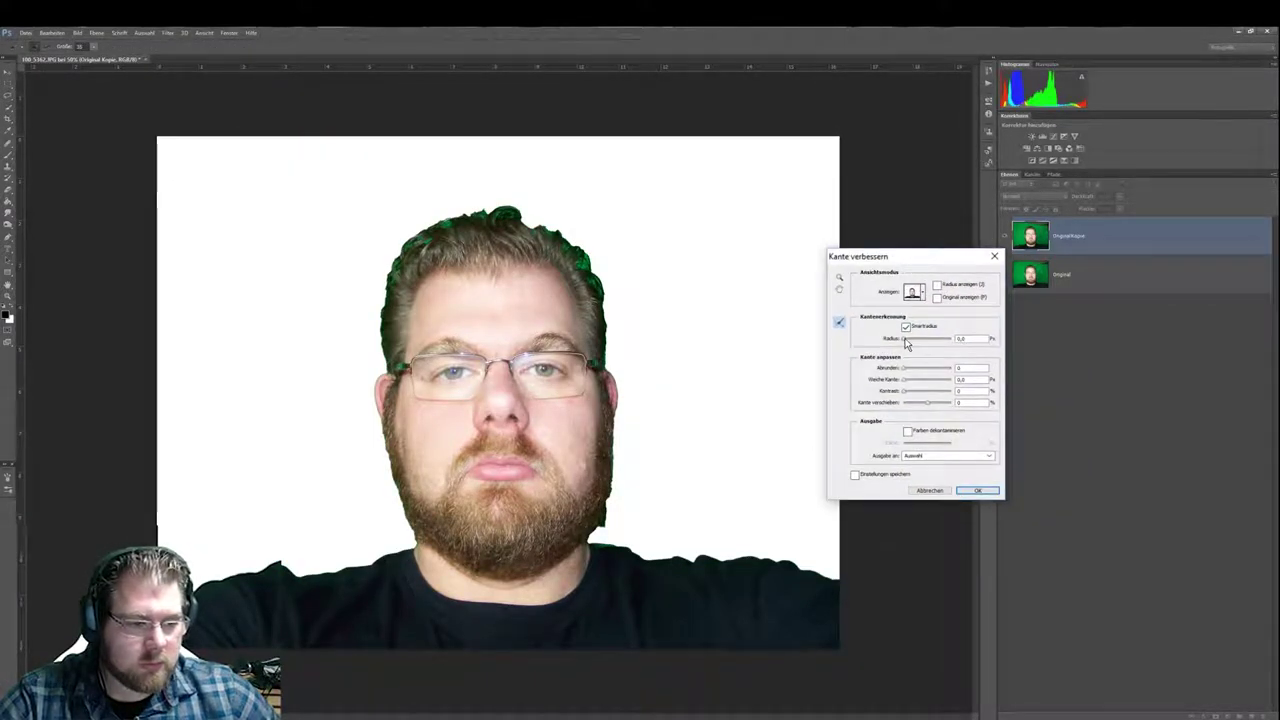
{"action": "left_click_drag", "start_coordinate": [904, 339], "coordinate": [916, 343]}
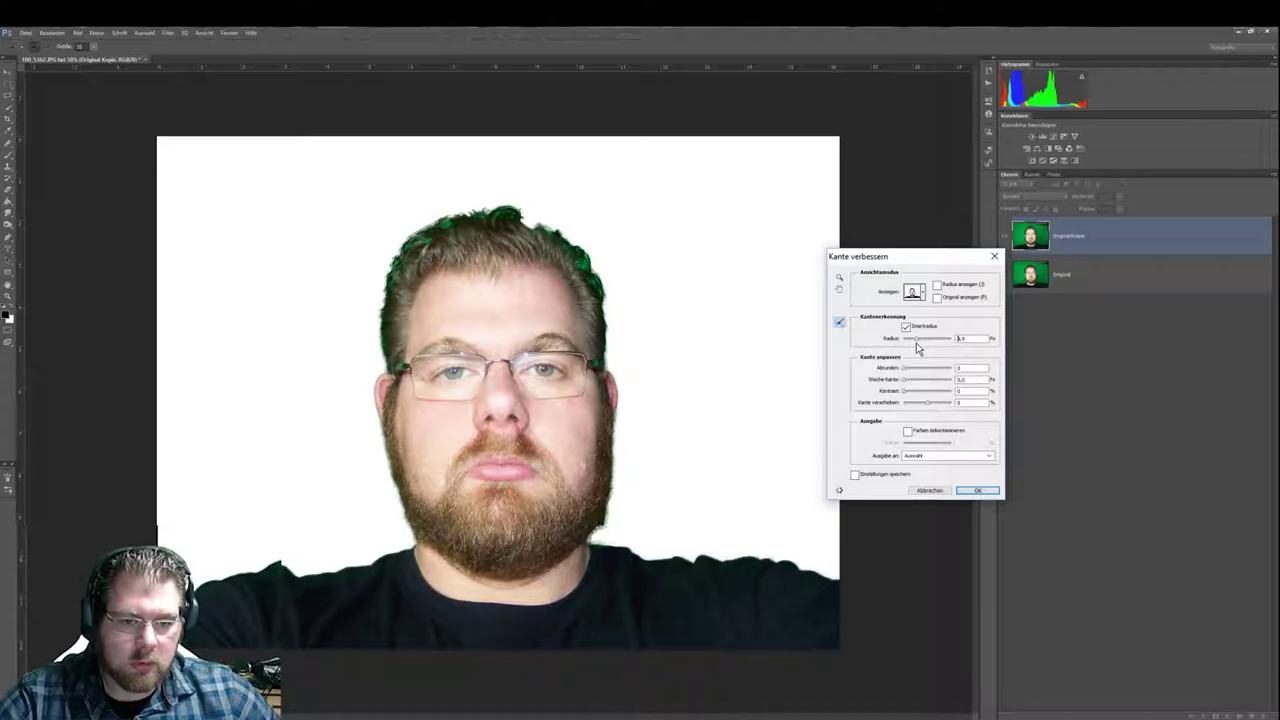
{"action": "left_click", "coordinate": [921, 370]}
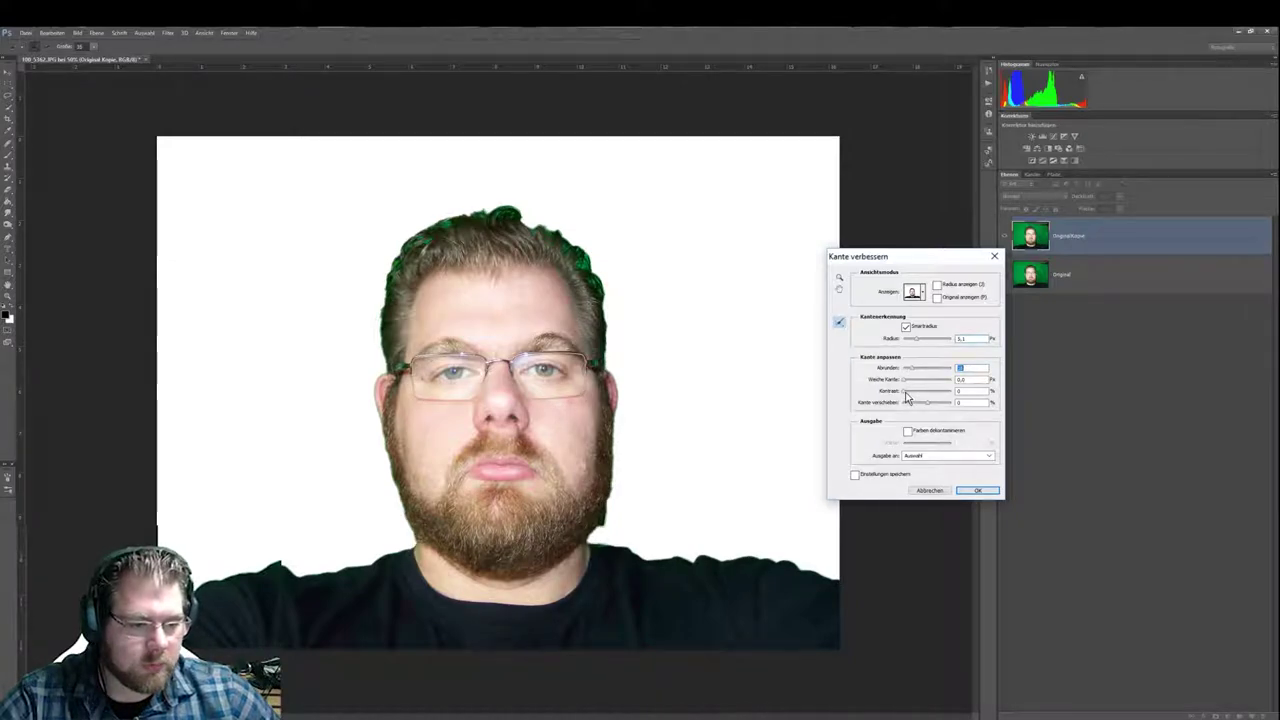
{"action": "left_click_drag", "start_coordinate": [906, 392], "coordinate": [936, 392]}
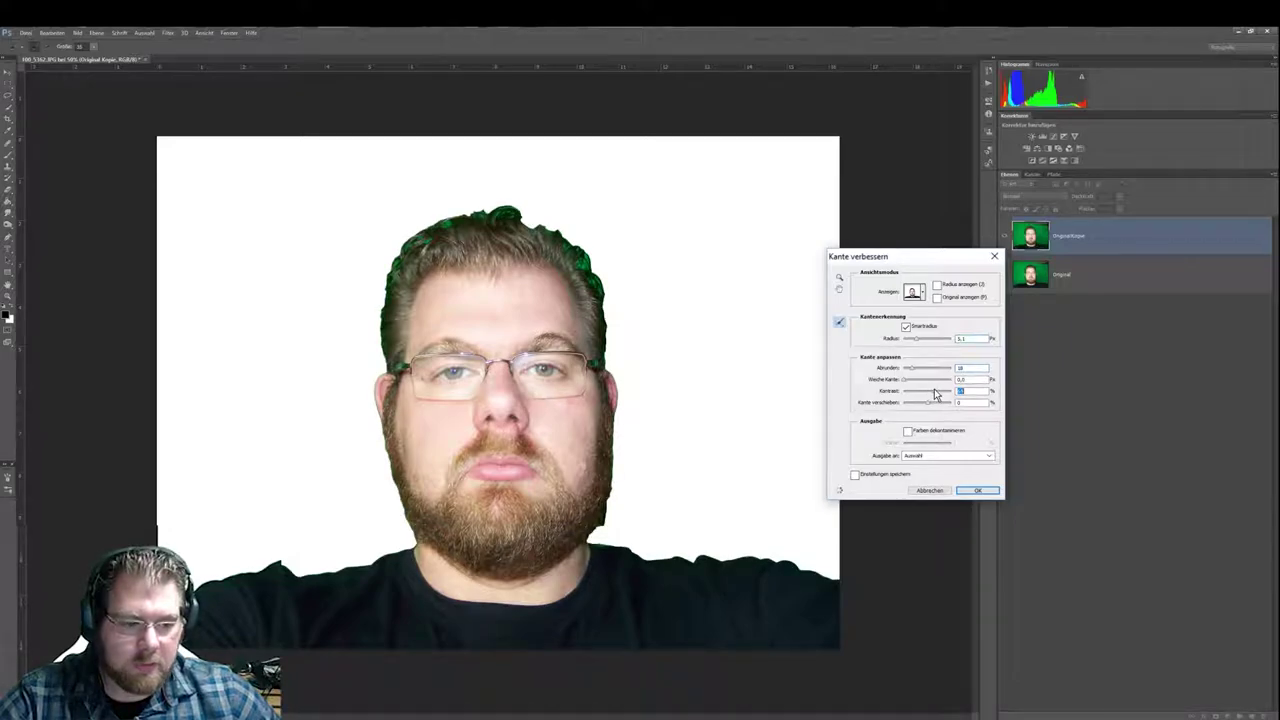
{"action": "left_click", "coordinate": [936, 457]}
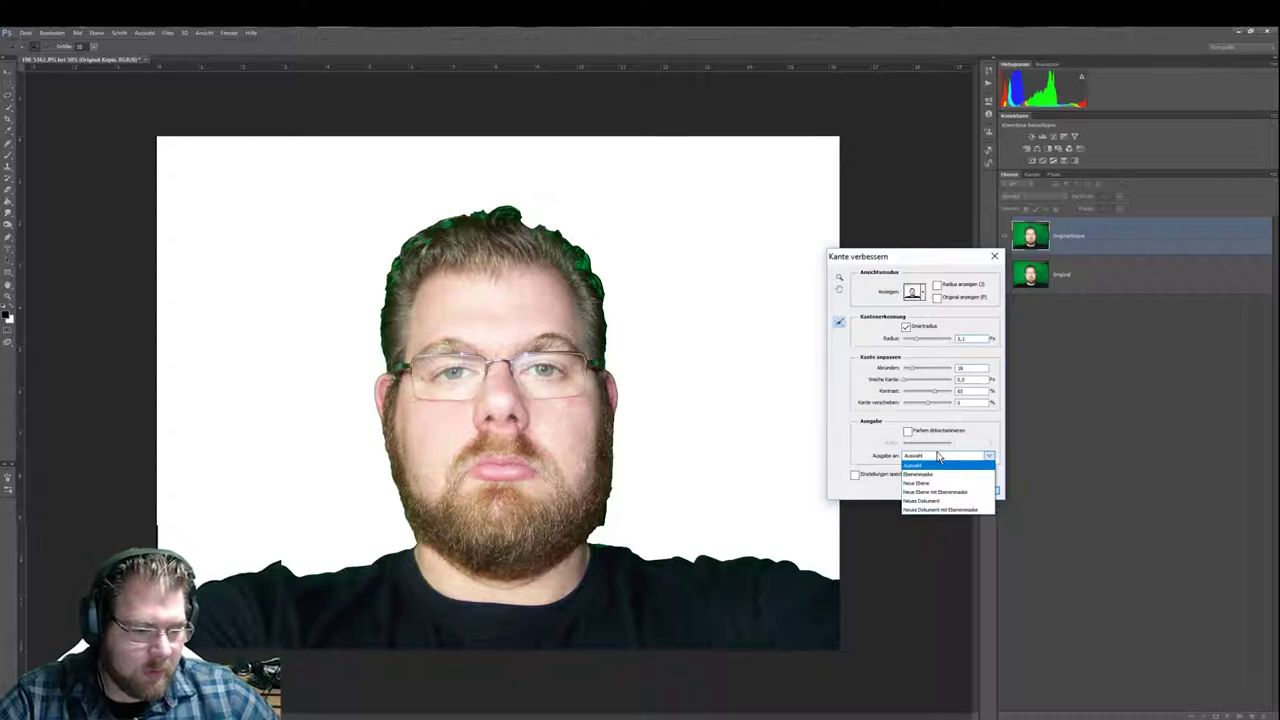
{"action": "left_click", "coordinate": [938, 484]}
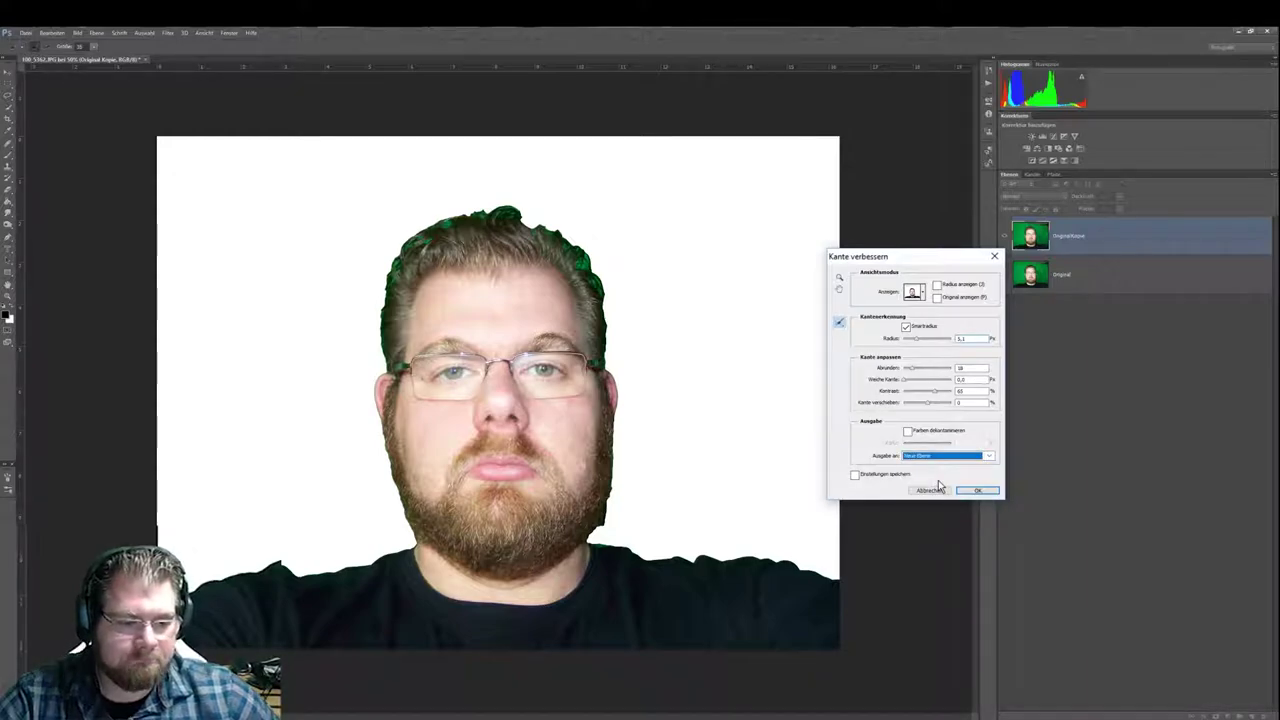
{"action": "left_click", "coordinate": [976, 491]}
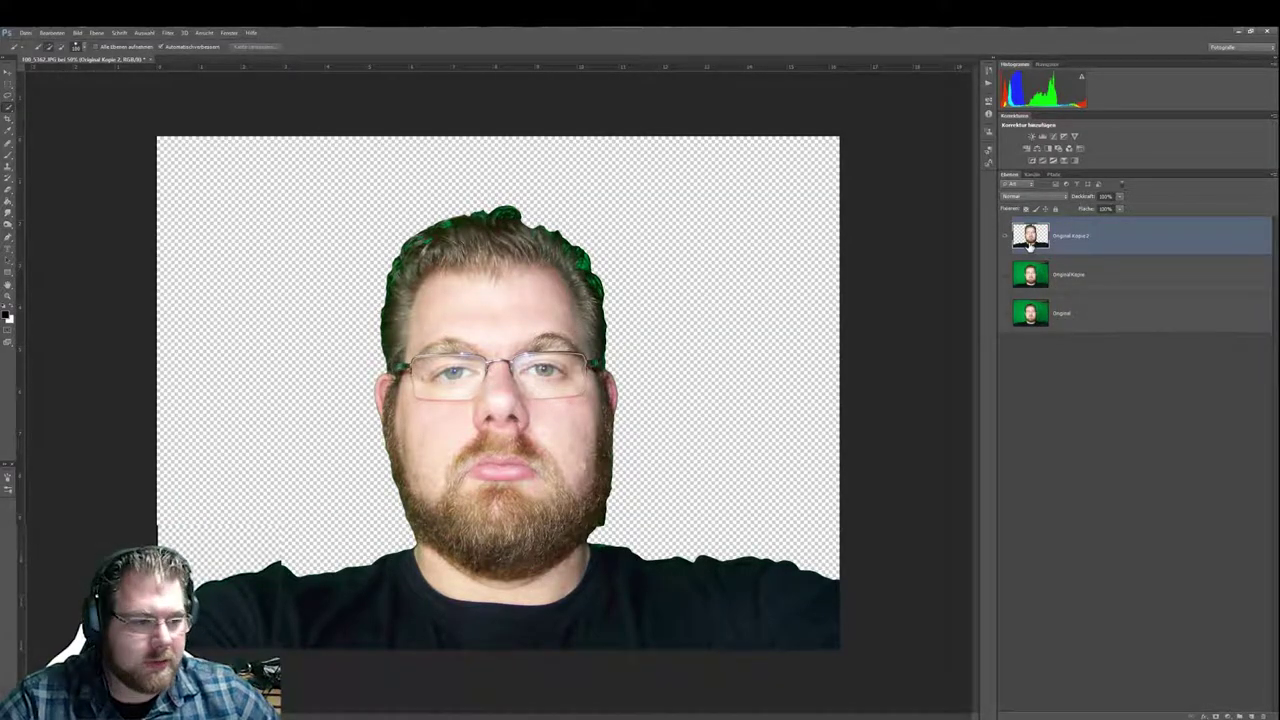
Add a black-filled Ebene 1 below Original Kopie 2 and desaturate the cut-out to grayscale
{"action": "left_click", "coordinate": [1086, 440]}
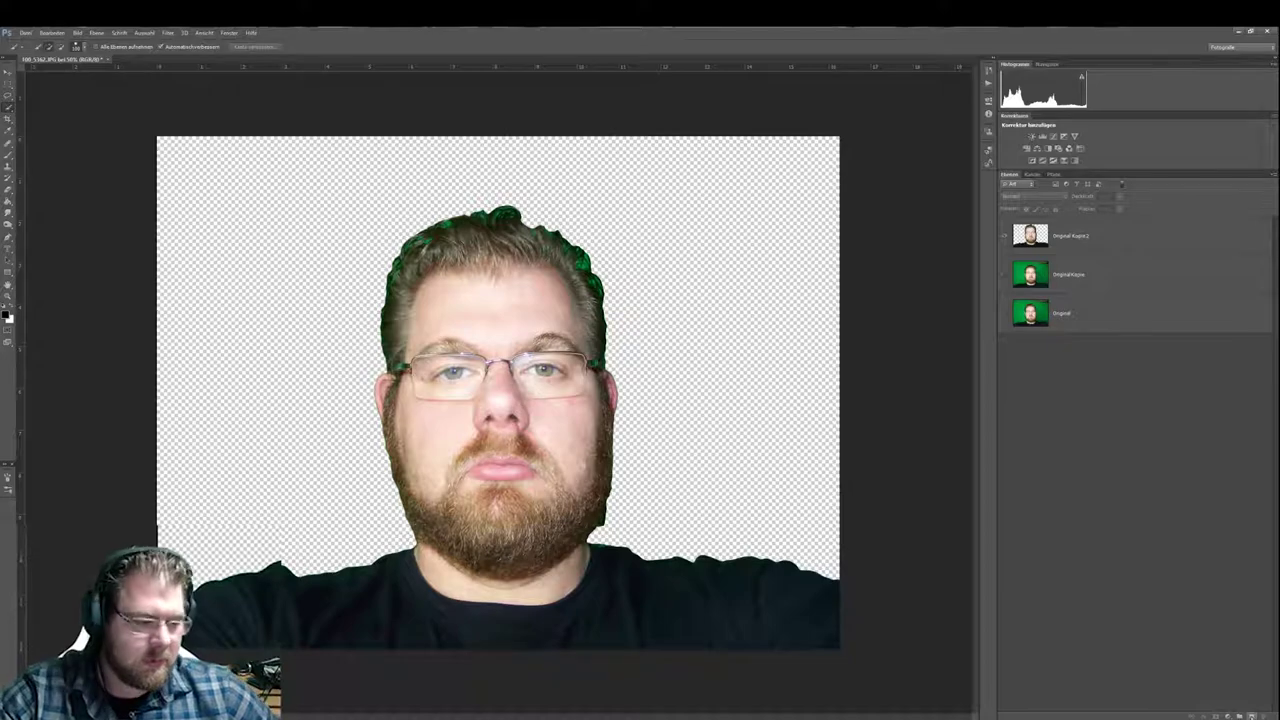
{"action": "left_click", "coordinate": [1252, 715]}
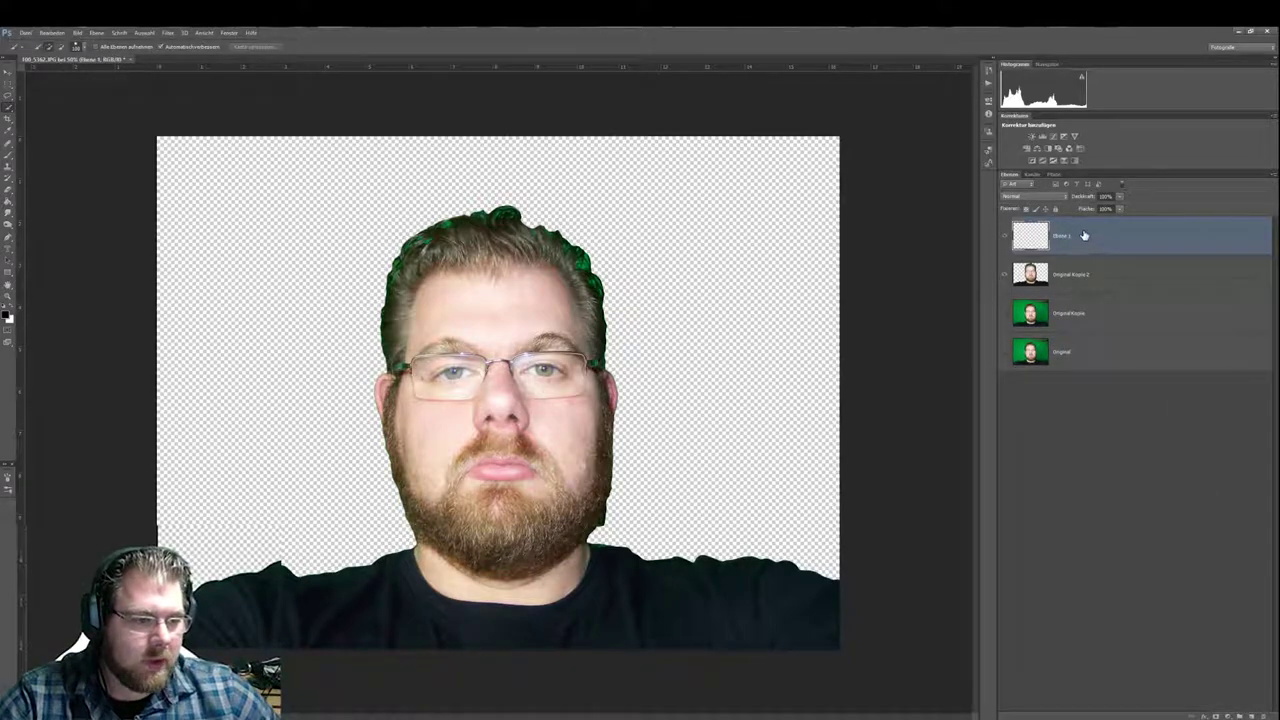
{"action": "left_click_drag", "start_coordinate": [1084, 235], "coordinate": [1078, 287]}
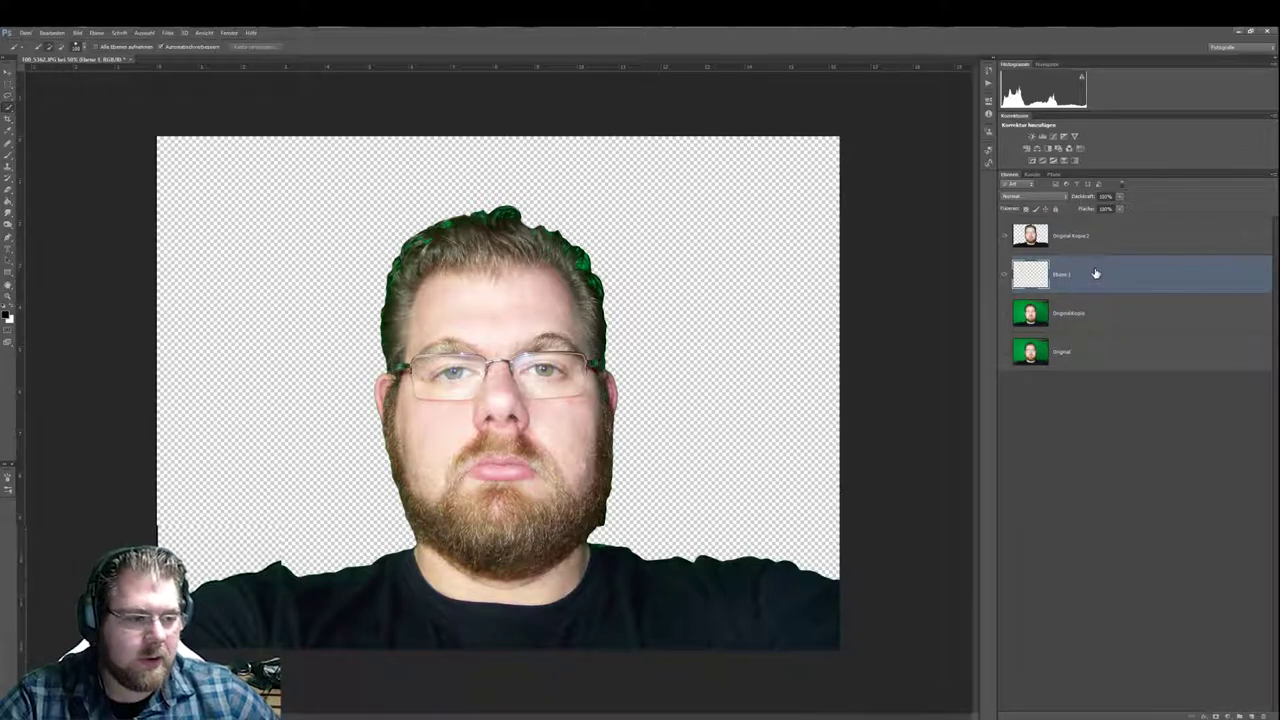
{"action": "key", "text": "alt+BackSpace"}
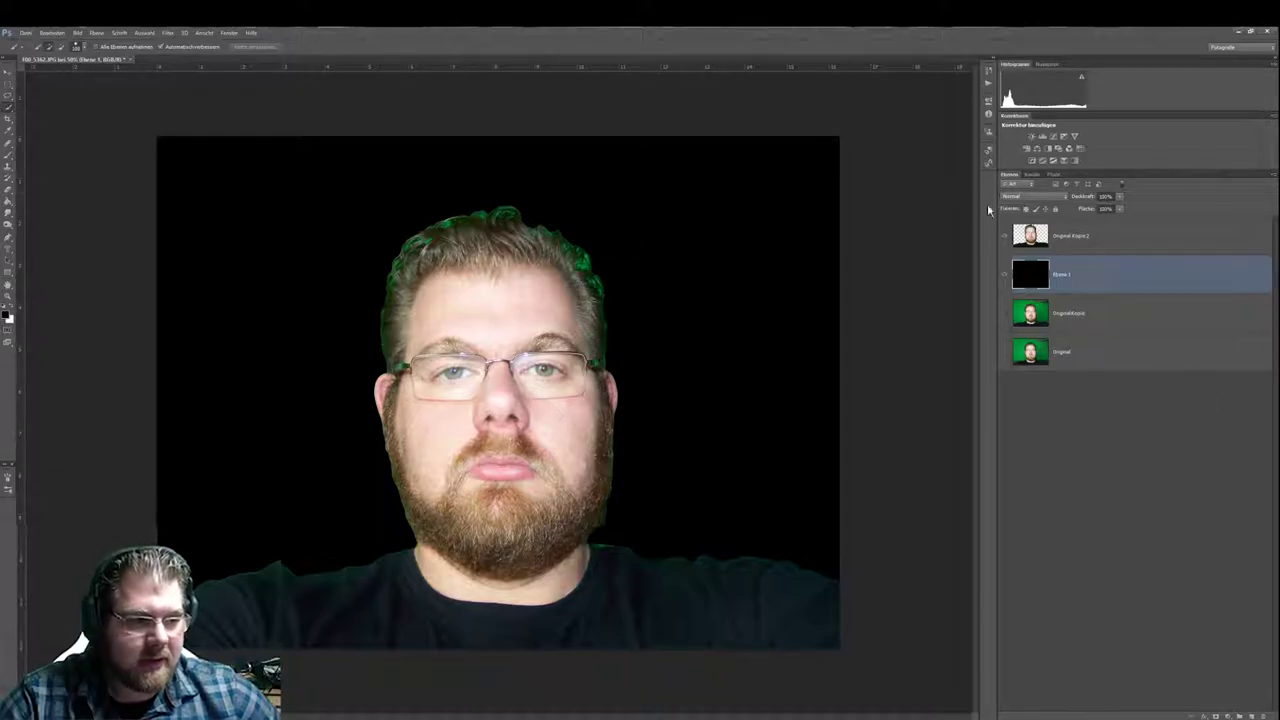
{"action": "left_click", "coordinate": [1118, 235]}
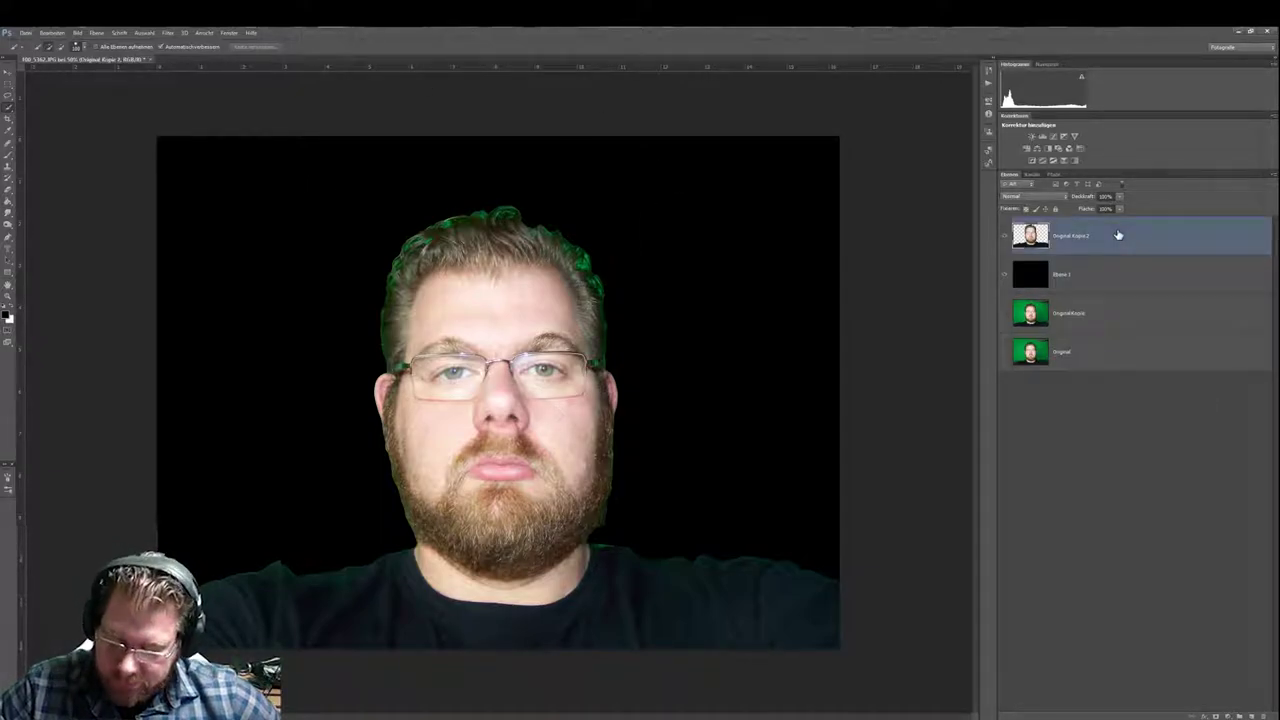
{"action": "key", "text": "ctrl+shift+u"}
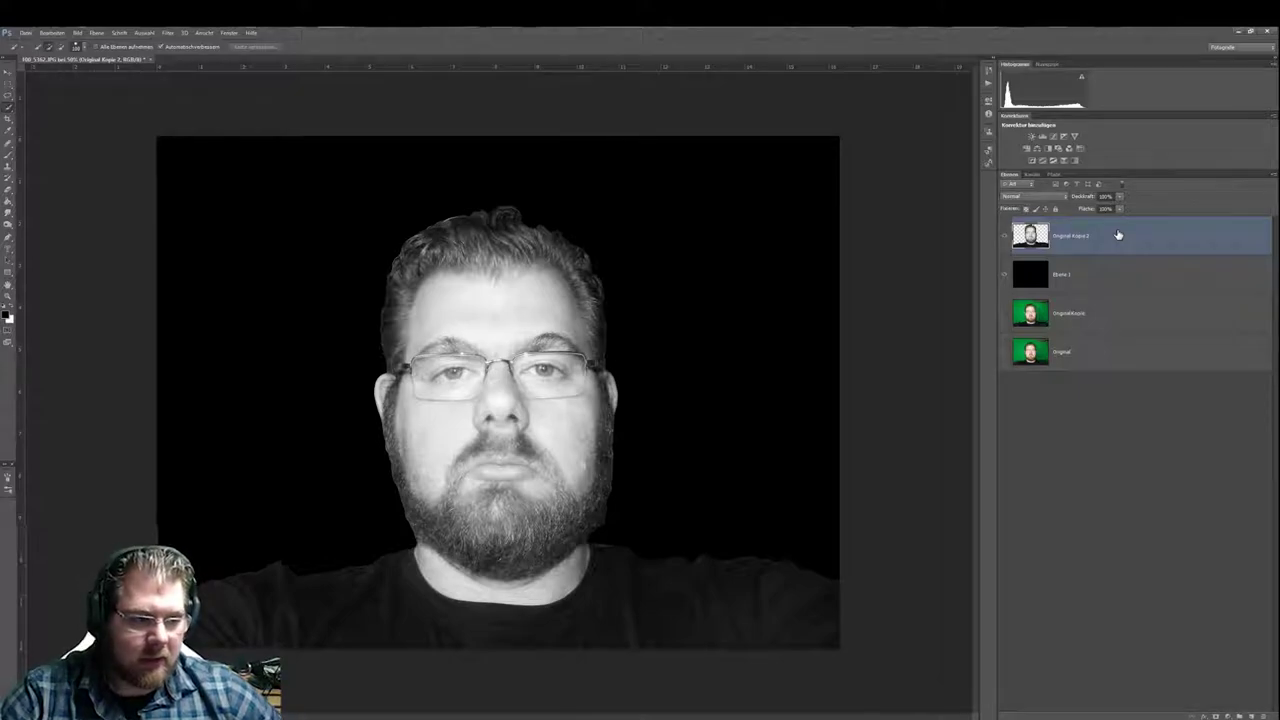
Duplicate the grayscale cut-out, then merge the copy Original Kopie 3 into Original Kopie 2
{"action": "key", "text": "ctrl+j"}
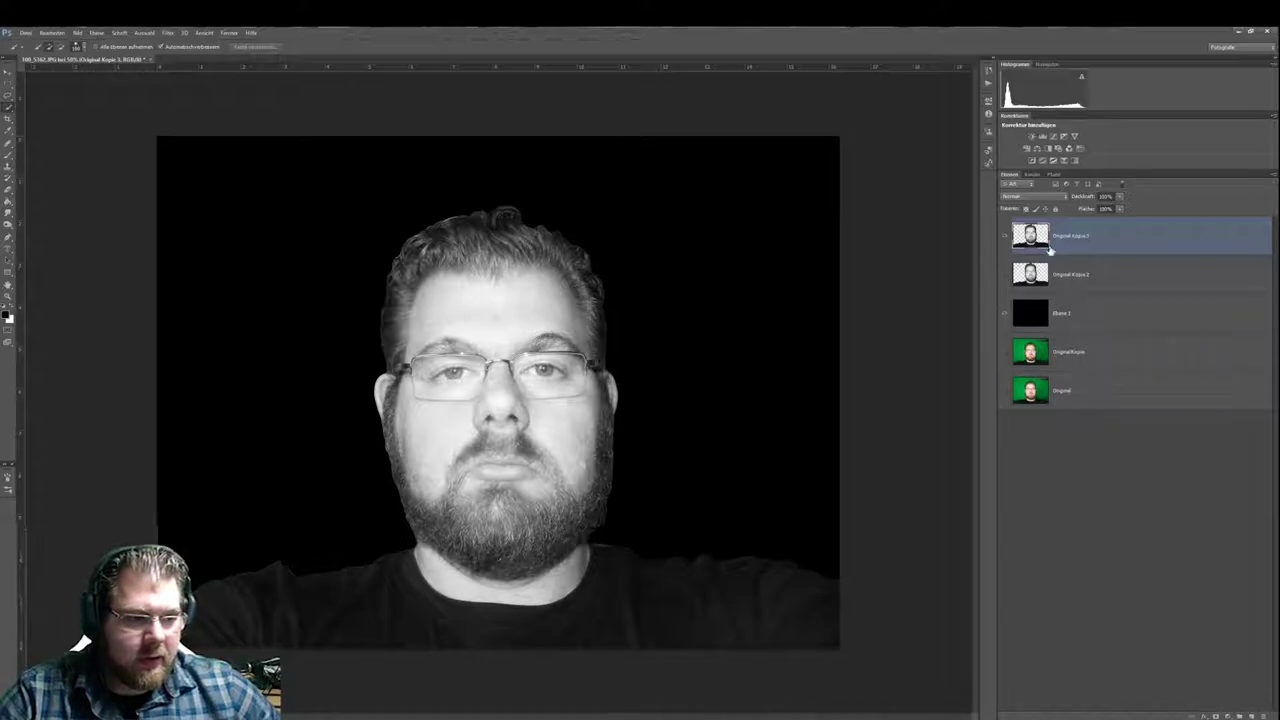
{"action": "left_click", "coordinate": [1121, 271]}
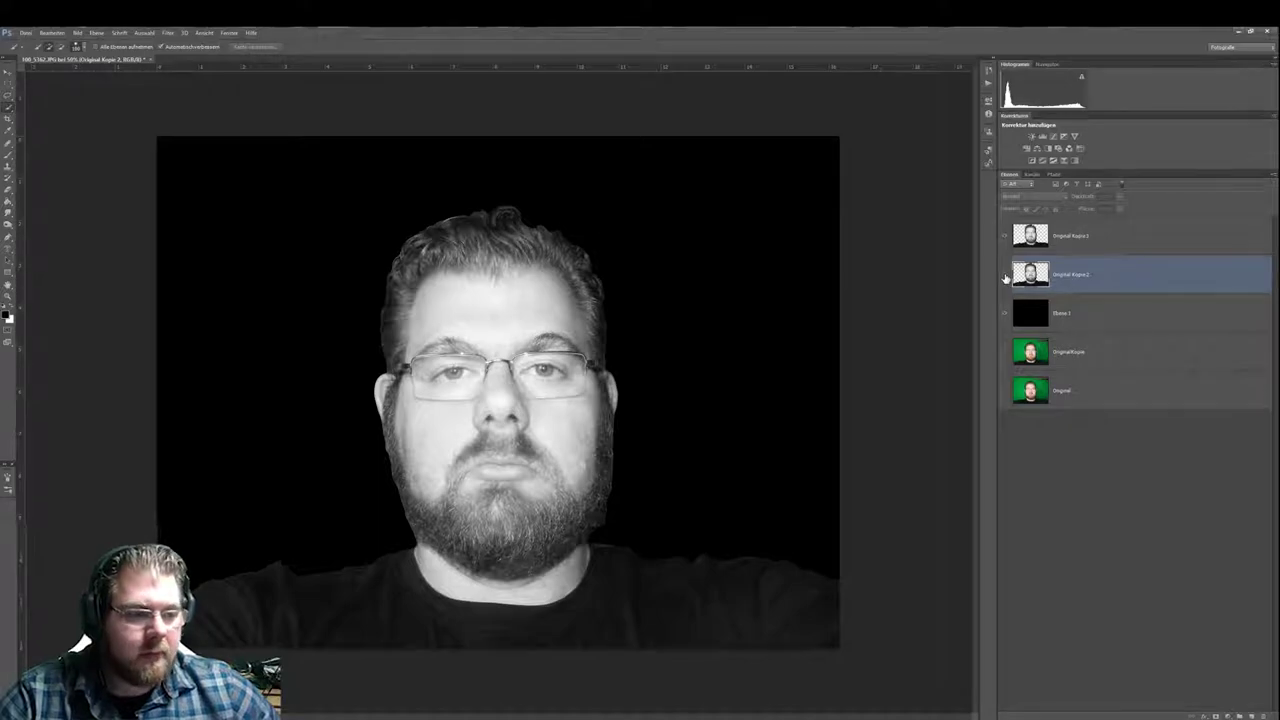
{"action": "left_click", "coordinate": [1047, 237]}
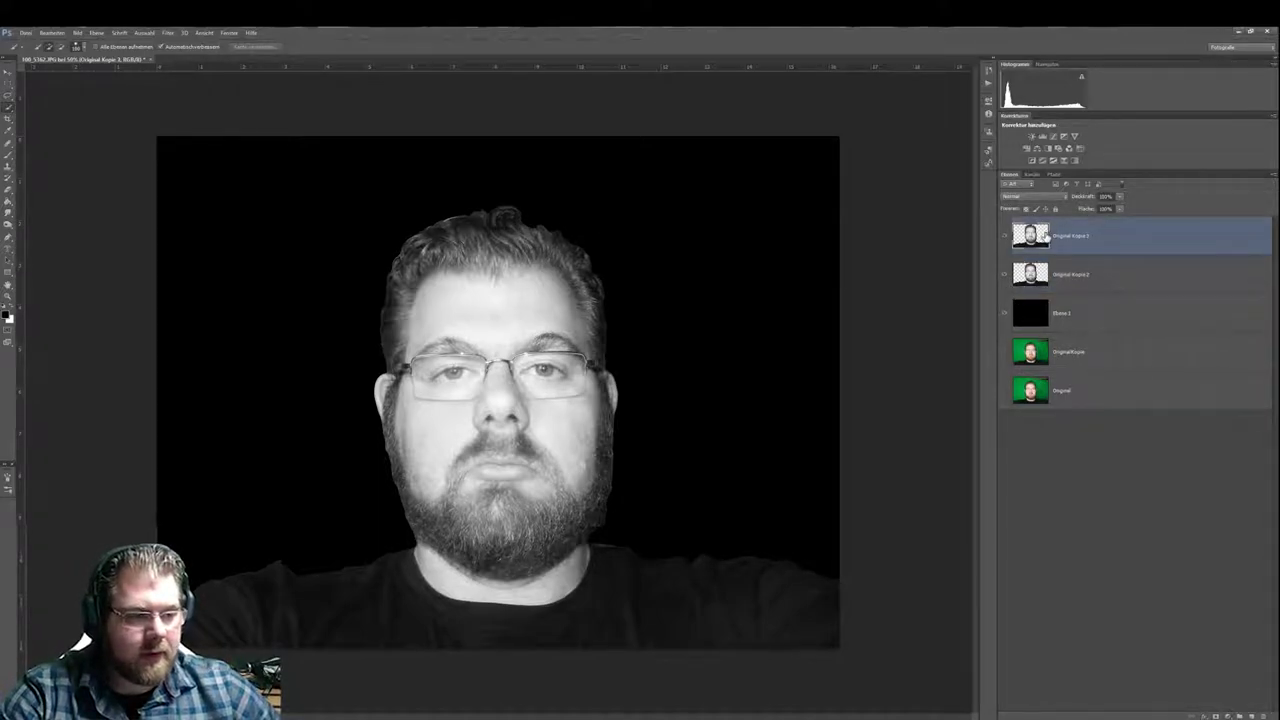
{"action": "key", "text": "ctrl+e"}
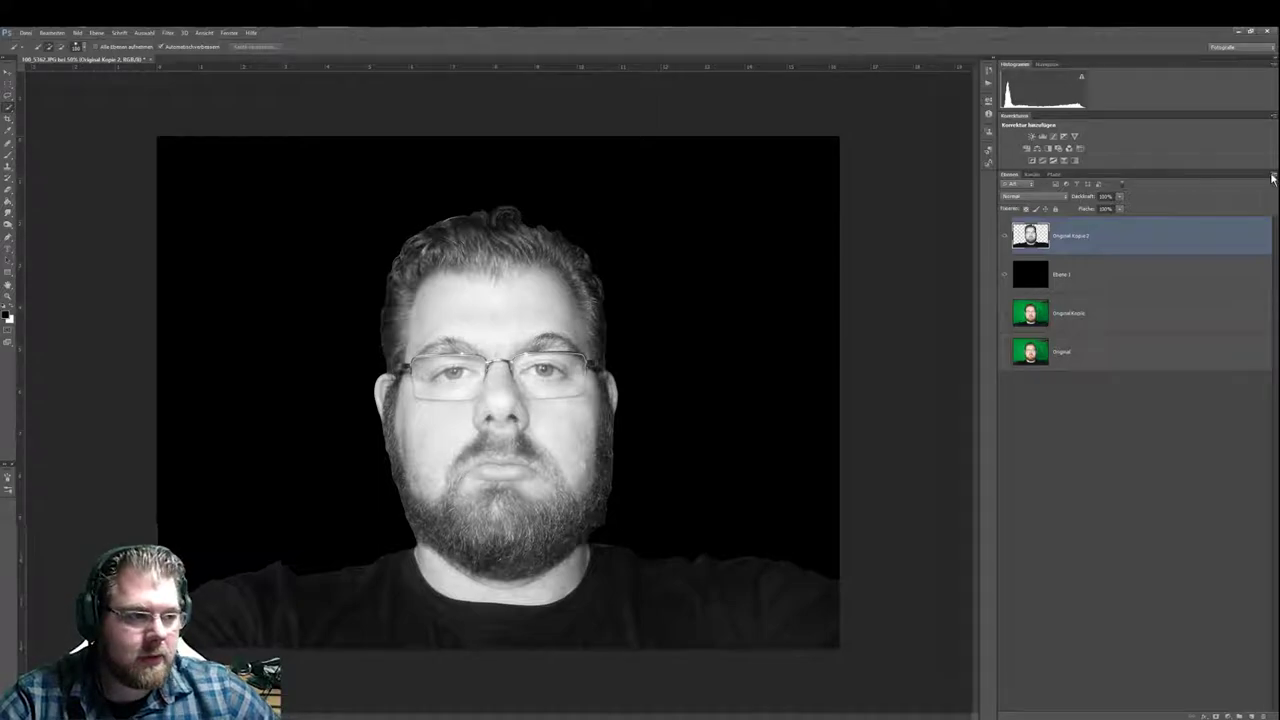
{"action": "left_click", "coordinate": [1273, 175]}
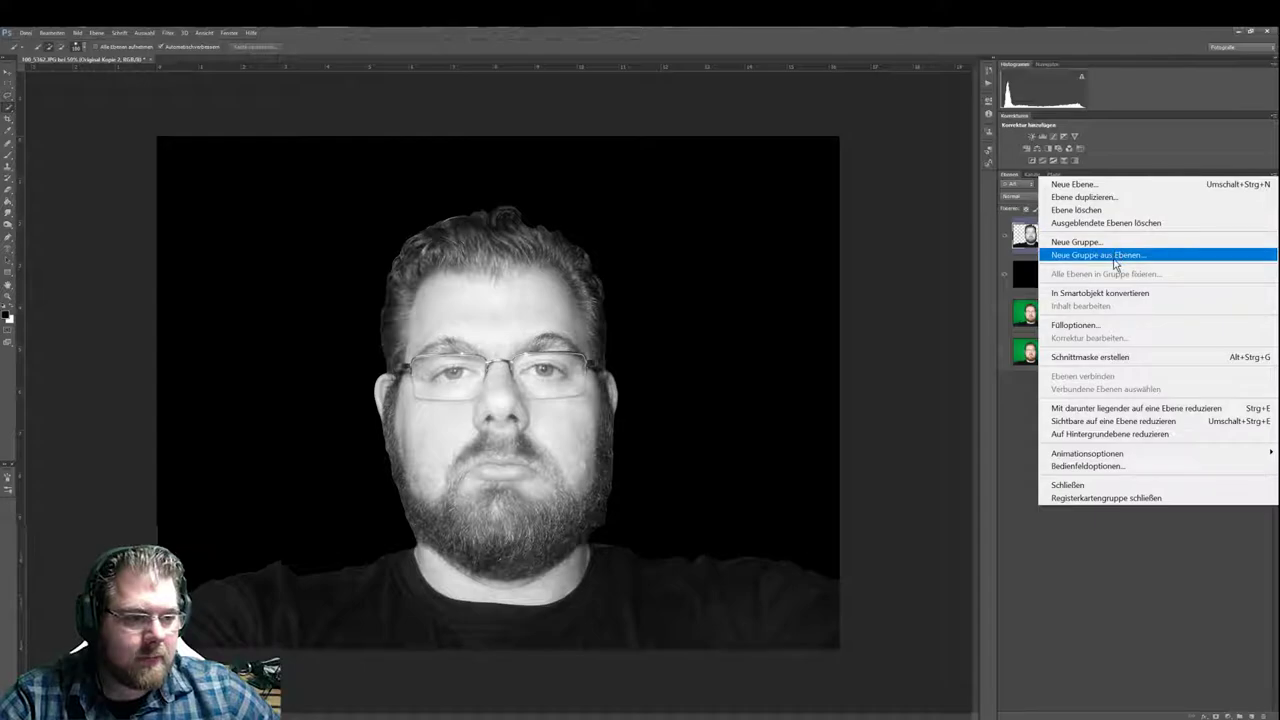
{"action": "left_click", "coordinate": [1113, 202]}
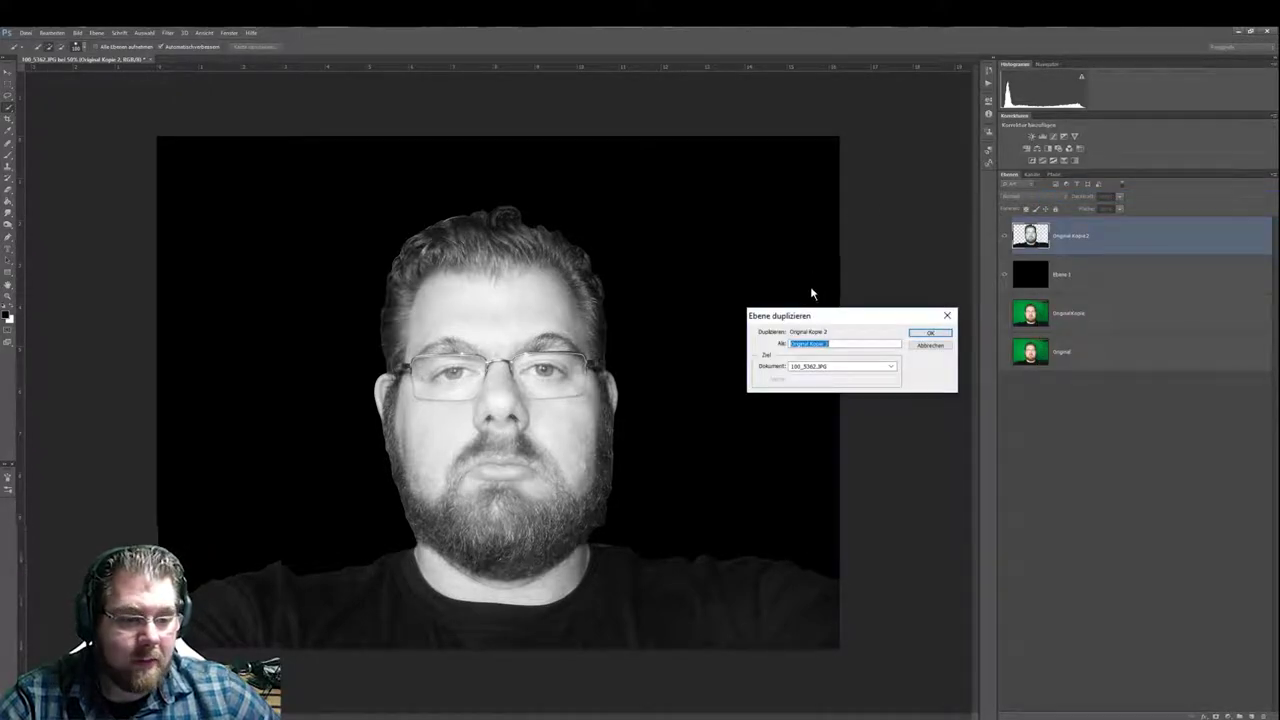
{"action": "left_click", "coordinate": [832, 367]}
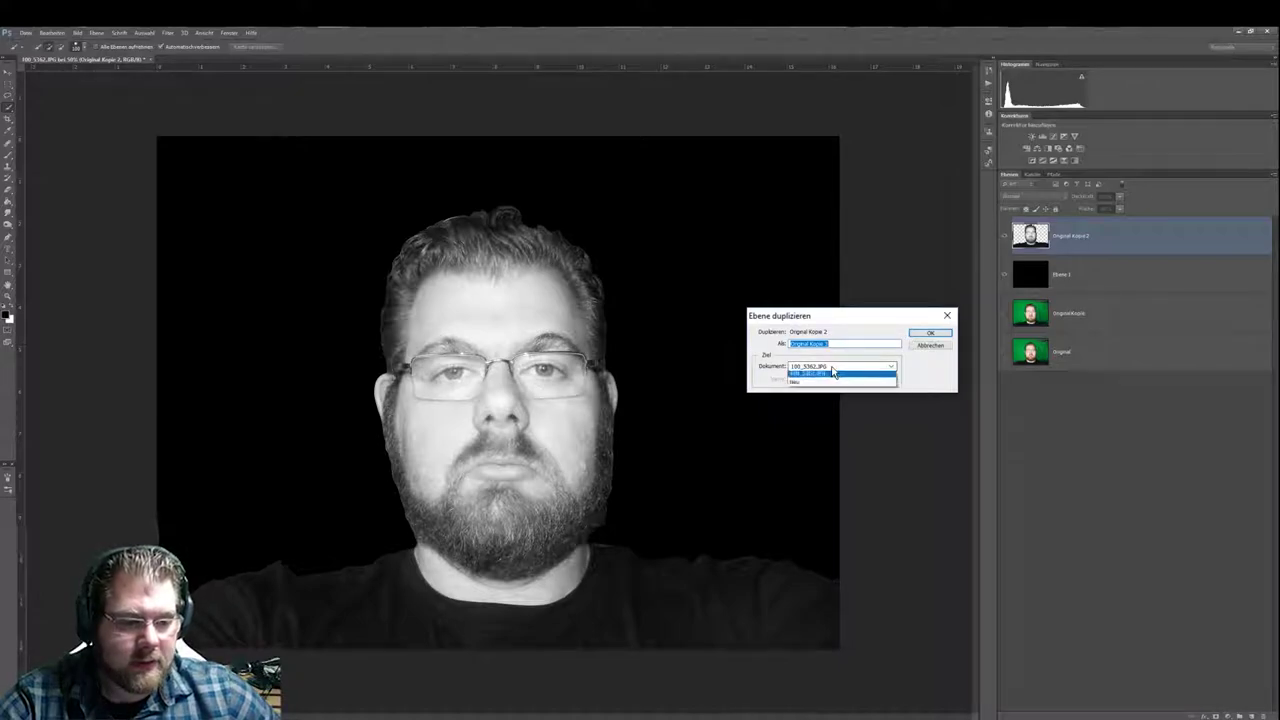
{"action": "left_click", "coordinate": [821, 386]}
{"action": "type", "text": "gesicht"}
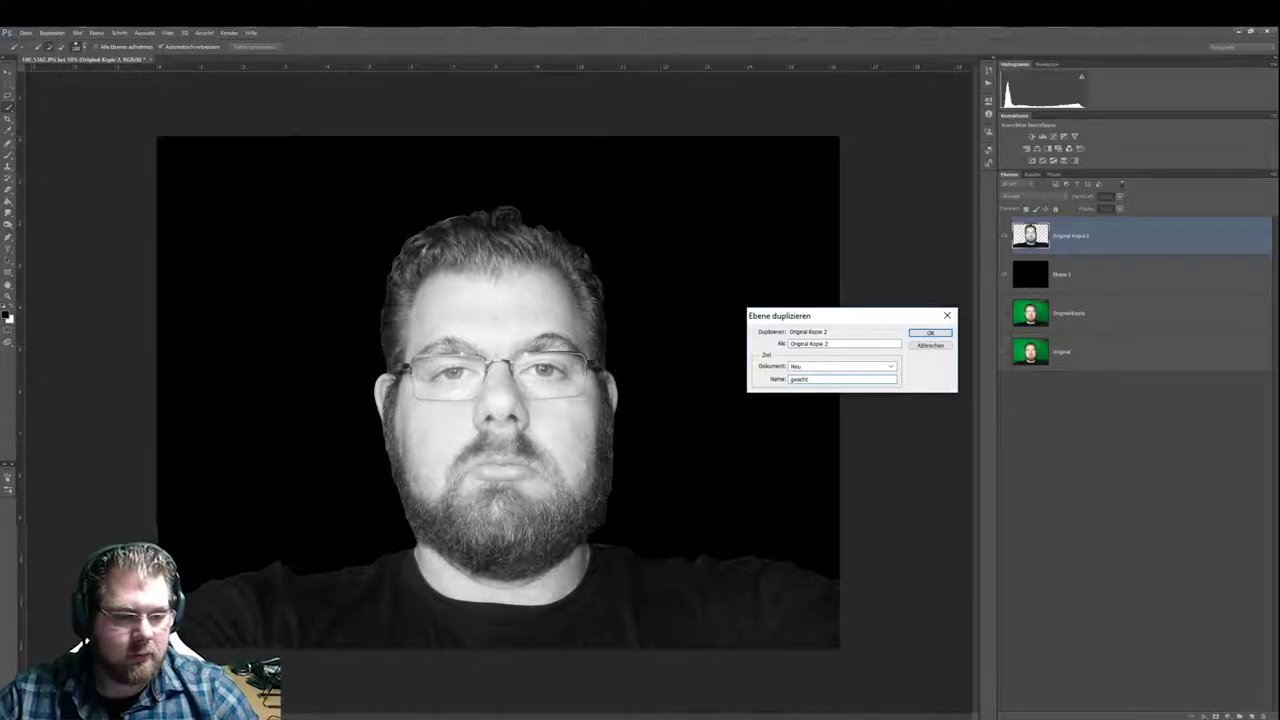
{"action": "key", "text": "Return"}
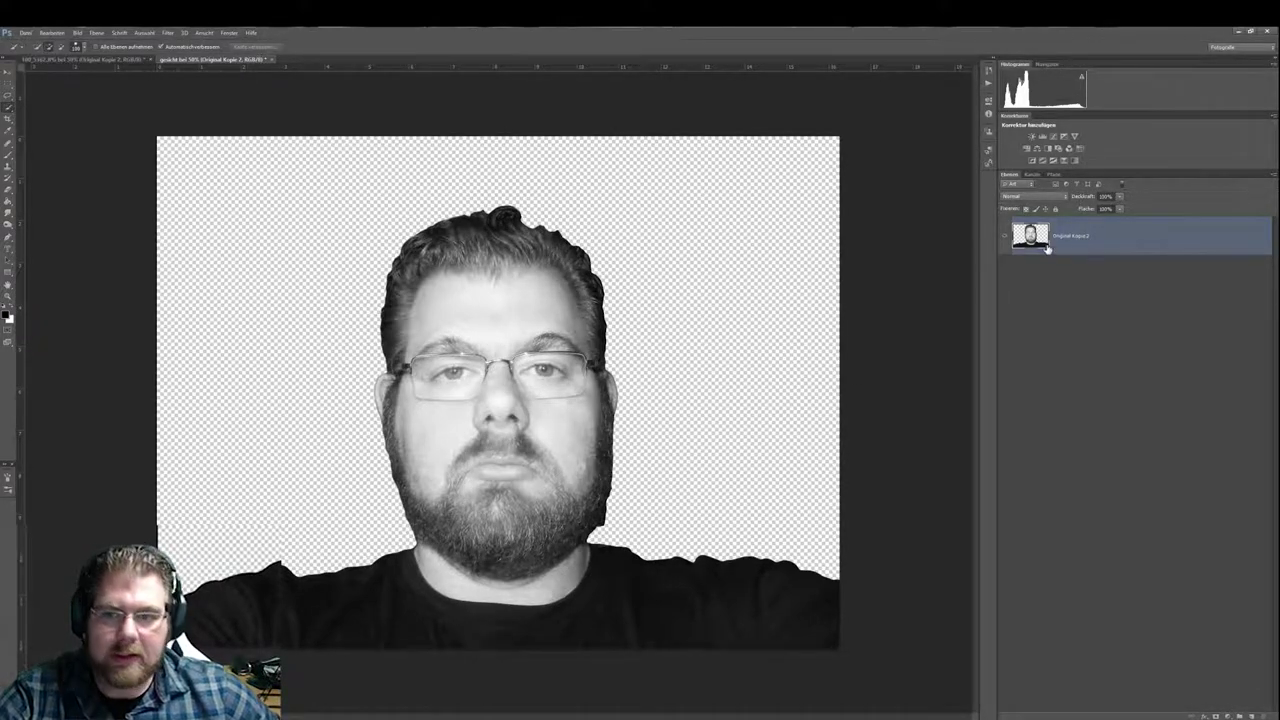
{"action": "left_click", "coordinate": [273, 61]}
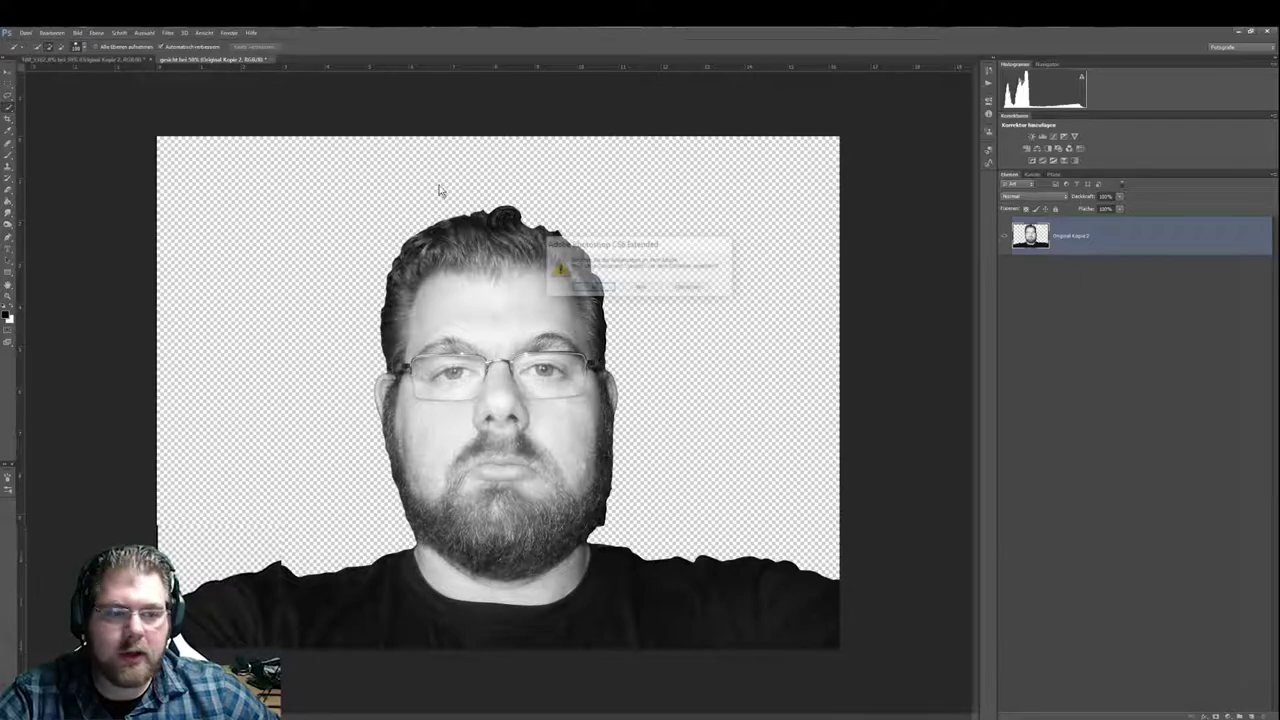
{"action": "left_click", "coordinate": [646, 288]}
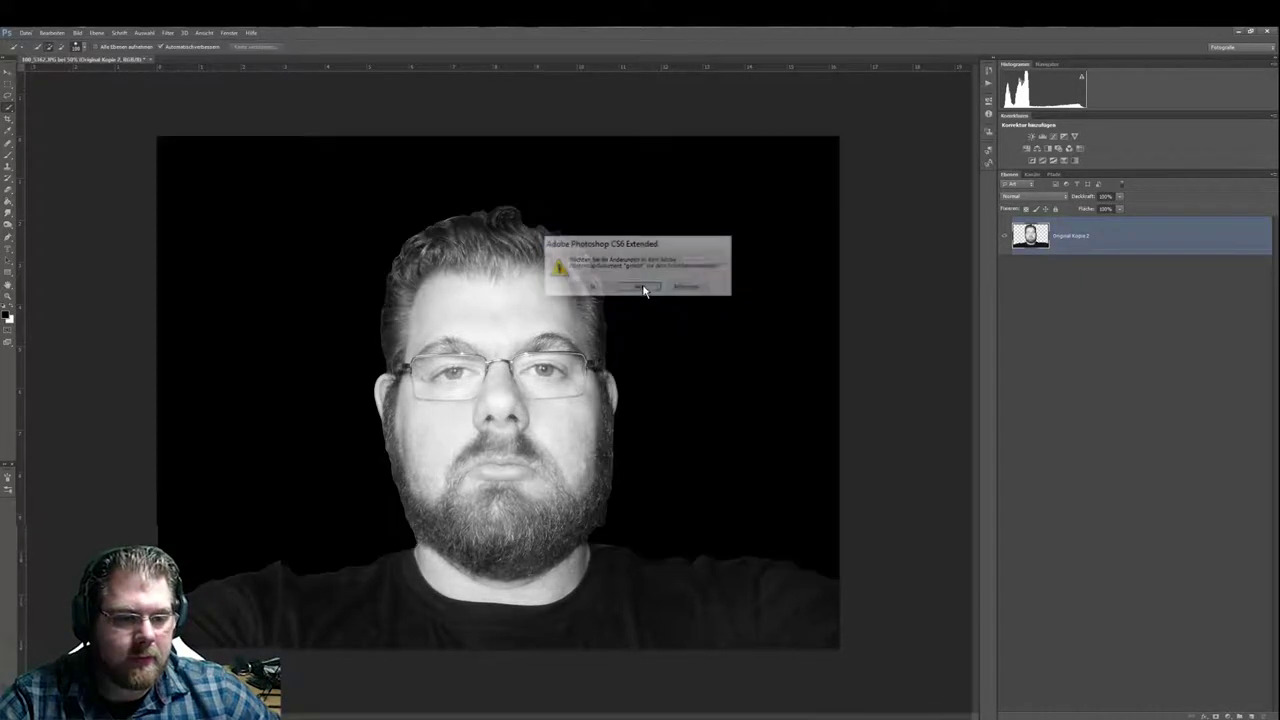
Frame the head, beard and shoulders with a square 1:1 Crop tool frame
{"action": "left_click", "coordinate": [7, 122]}
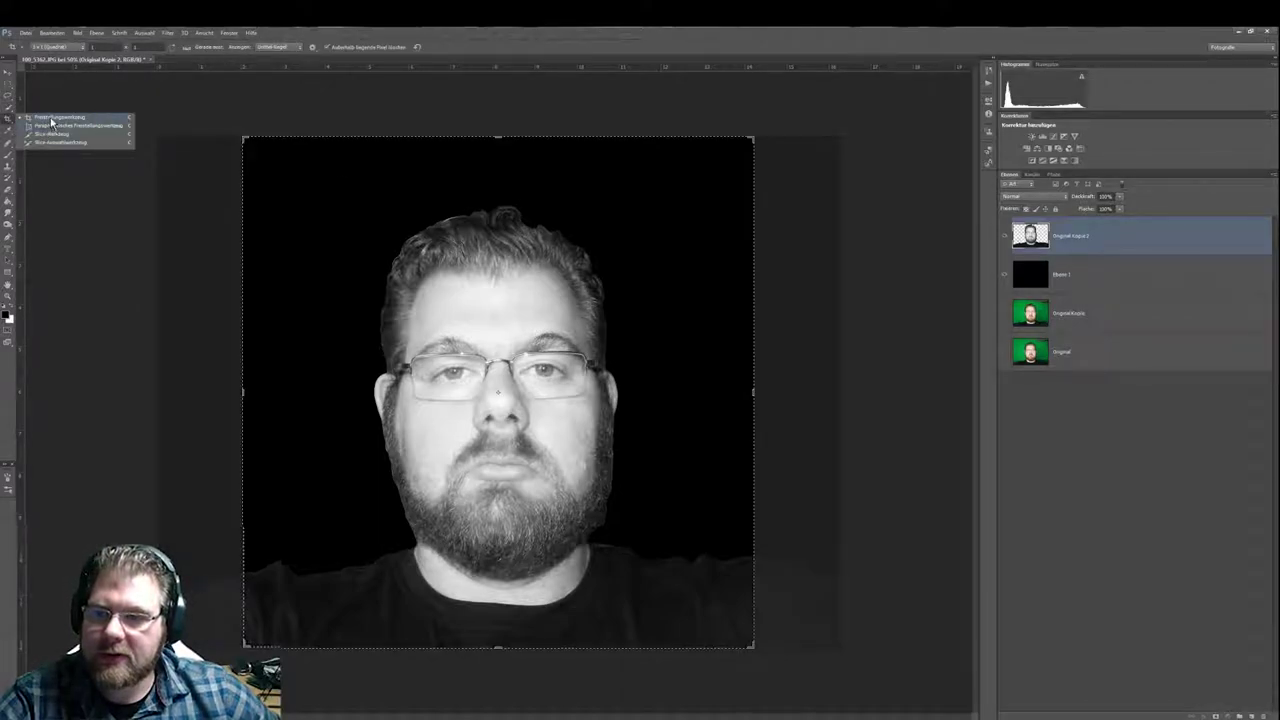
{"action": "left_click", "coordinate": [49, 115]}
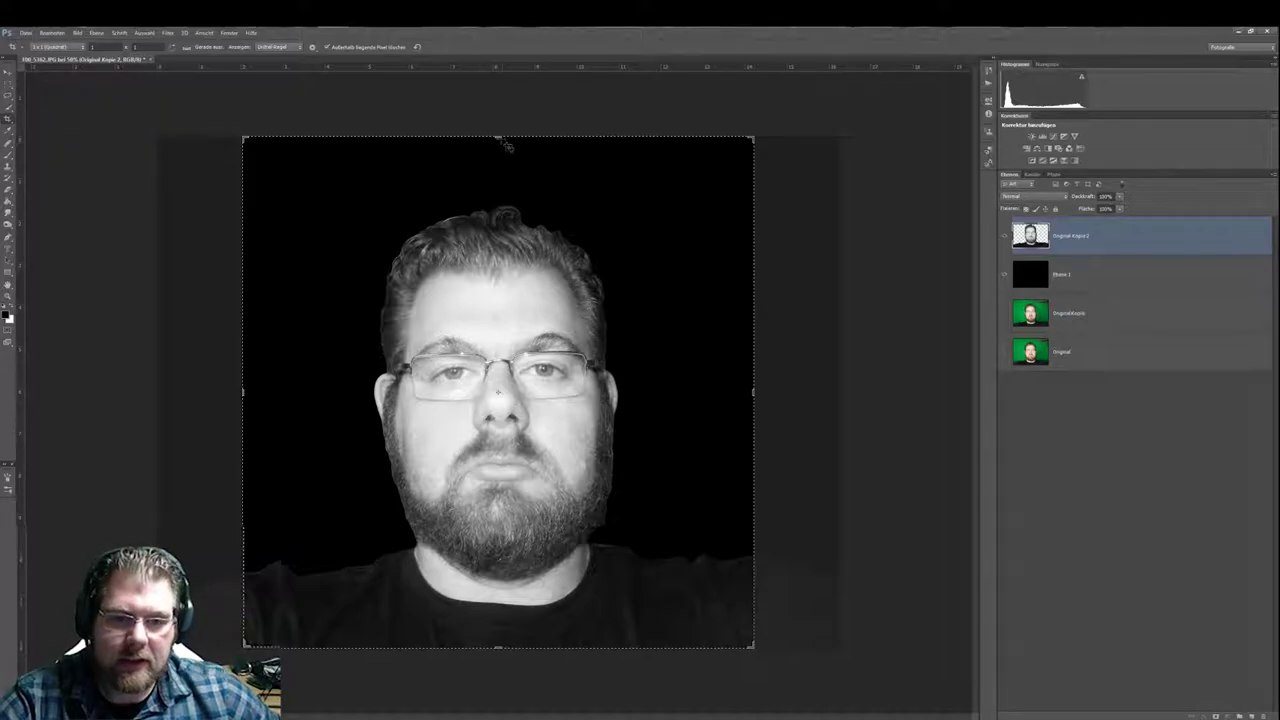
{"action": "left_click_drag", "start_coordinate": [498, 137], "coordinate": [498, 180]}
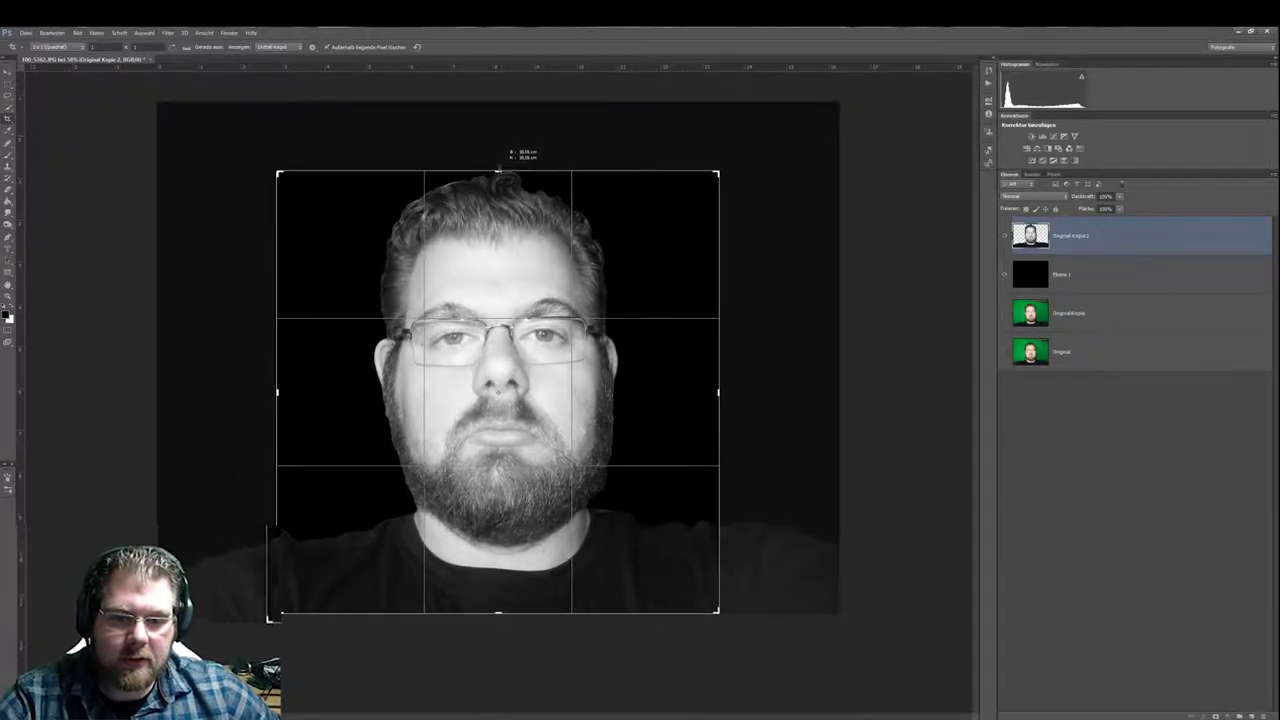
{"action": "left_click_drag", "start_coordinate": [498, 180], "coordinate": [498, 176]}
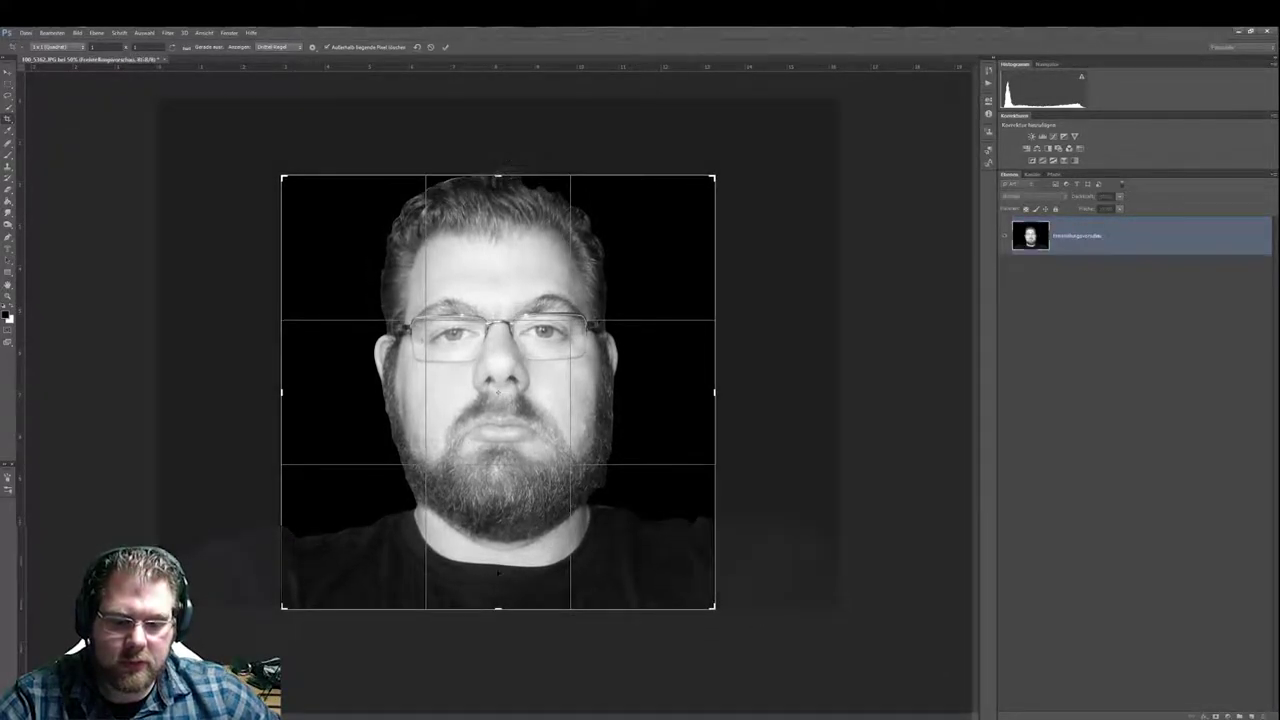
{"action": "left_click_drag", "start_coordinate": [498, 608], "coordinate": [500, 594]}
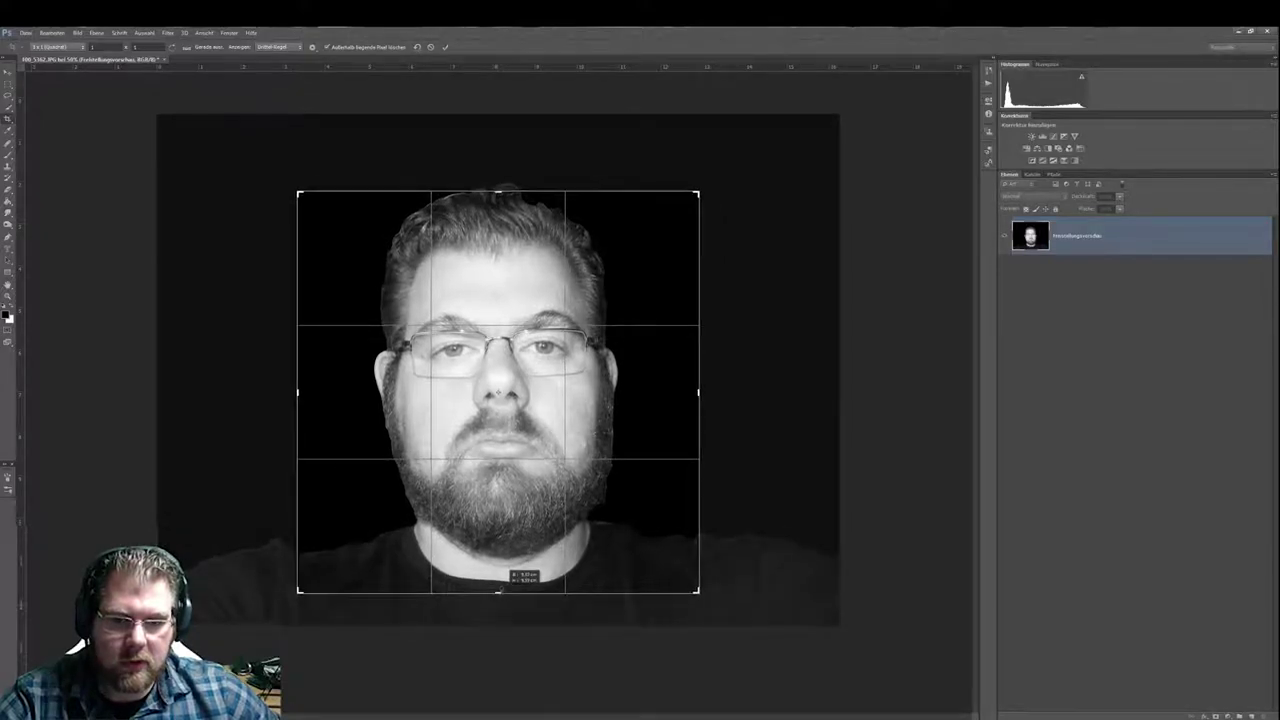
{"action": "left_click_drag", "start_coordinate": [699, 392], "coordinate": [716, 392]}
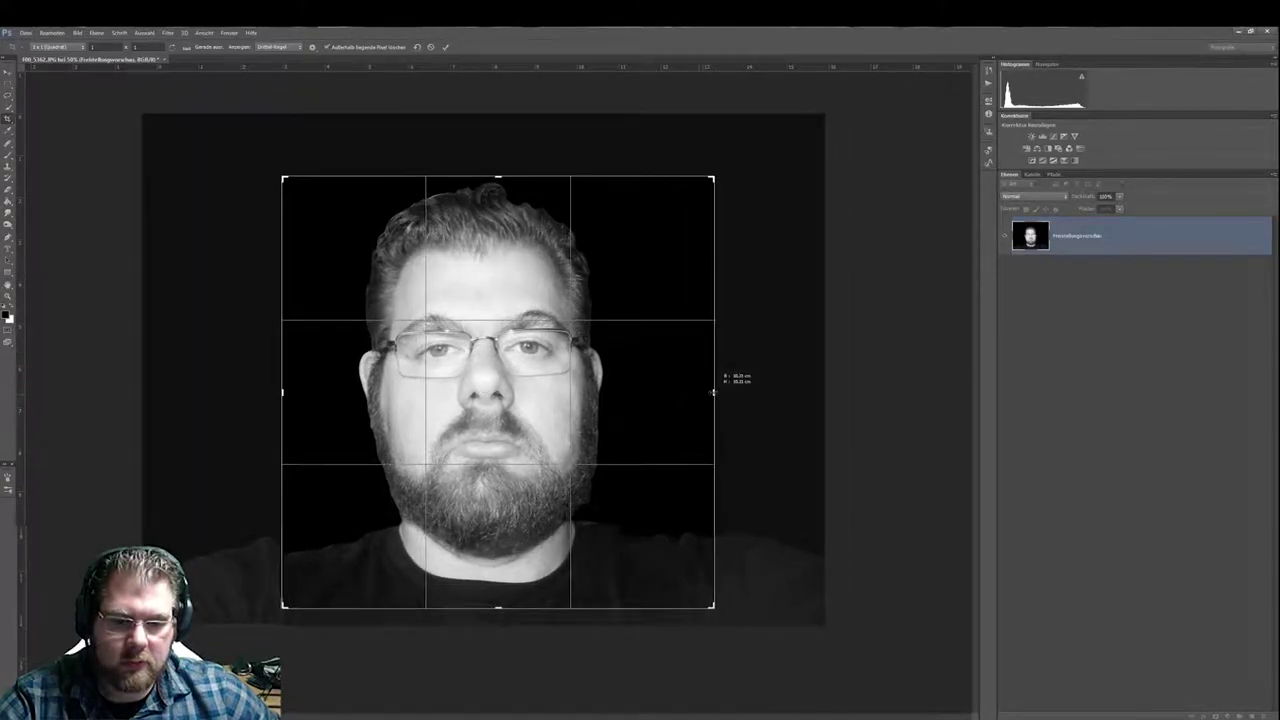
{"action": "left_click_drag", "start_coordinate": [511, 402], "coordinate": [538, 393]}
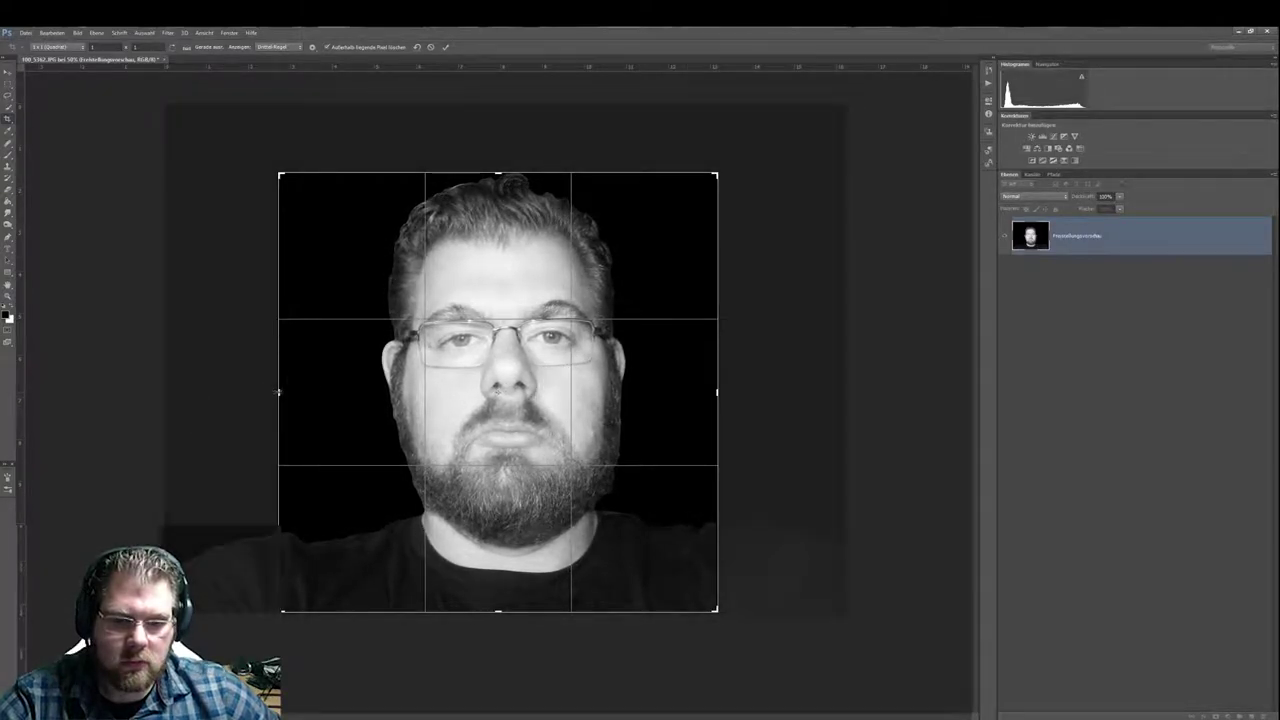
{"action": "left_click_drag", "start_coordinate": [279, 392], "coordinate": [288, 390]}
{"action": "left_click_drag", "start_coordinate": [537, 400], "coordinate": [551, 396]}
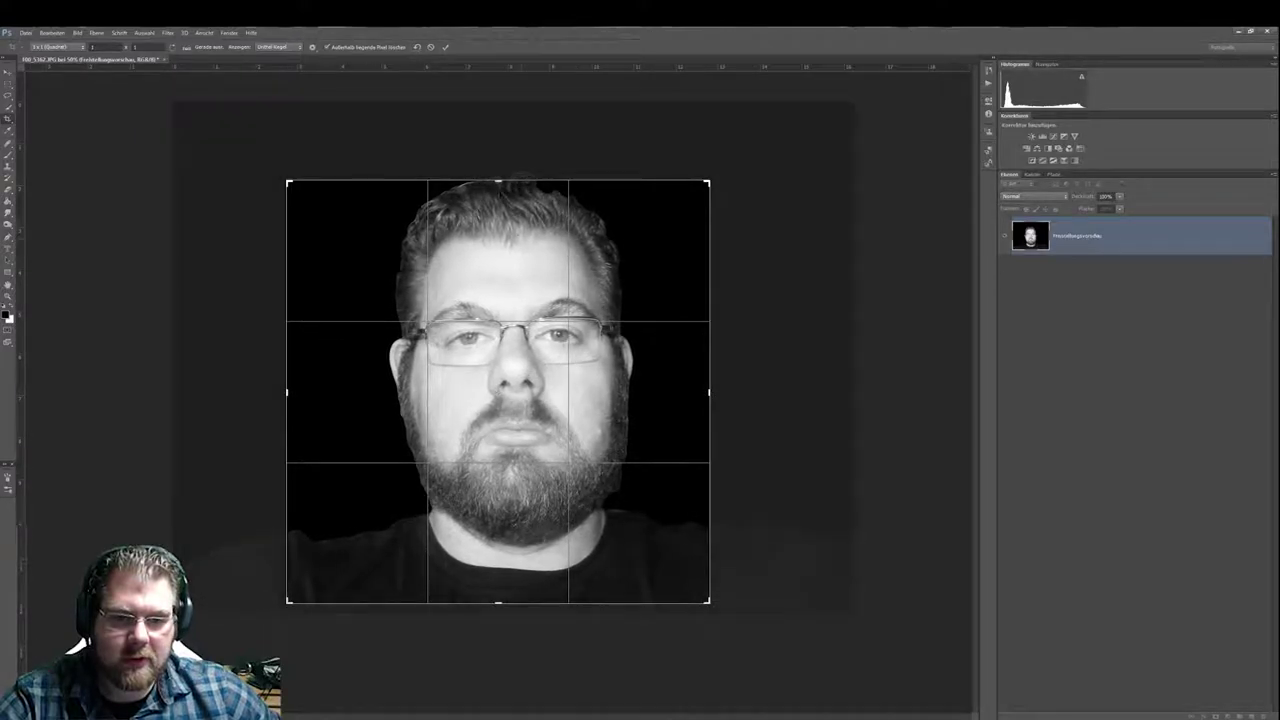
{"action": "left_click_drag", "start_coordinate": [508, 289], "coordinate": [505, 289]}
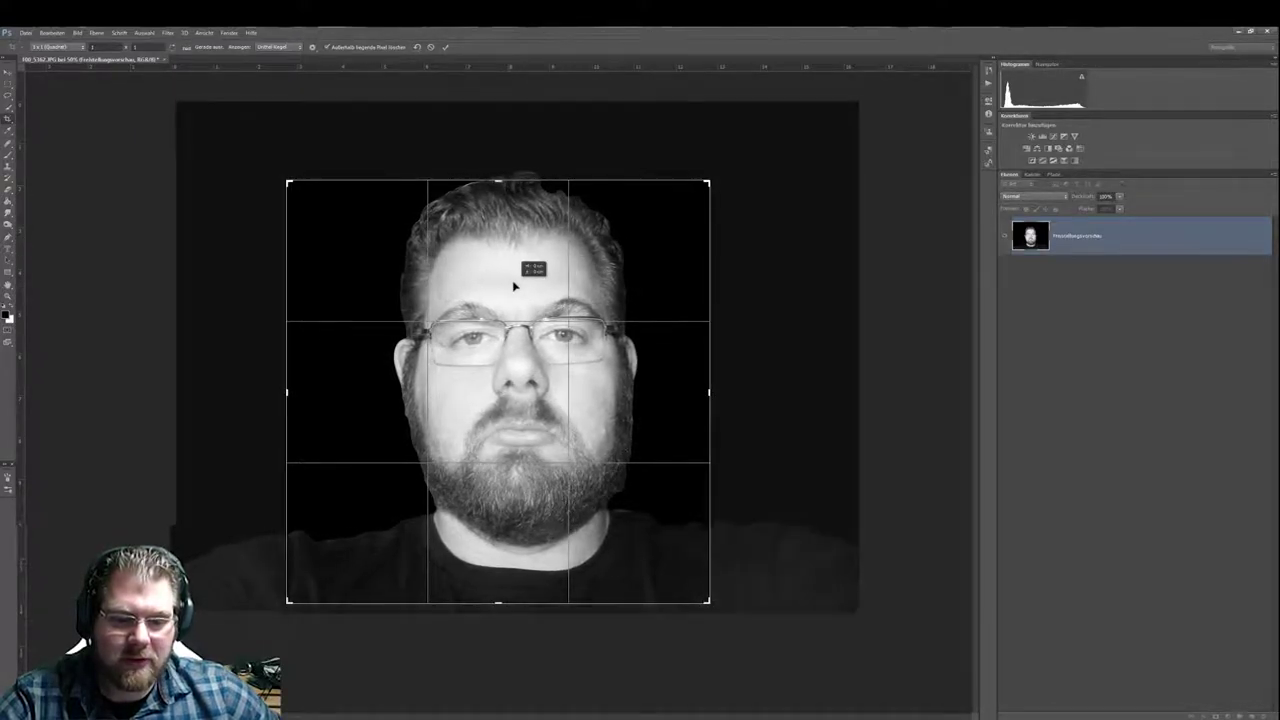
Apply the square crop and duplicate Original Kopie 2 into a new document named gesicht
{"action": "left_click", "coordinate": [445, 47]}
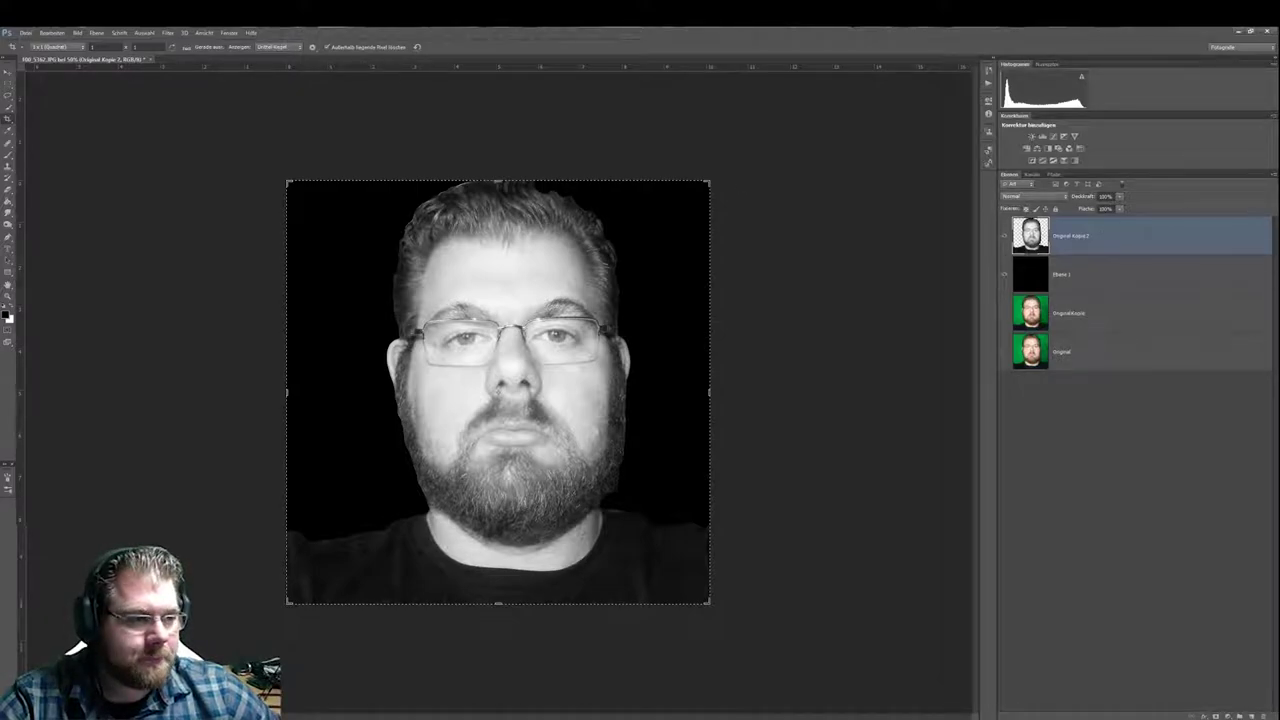
{"action": "left_click", "coordinate": [1273, 178]}
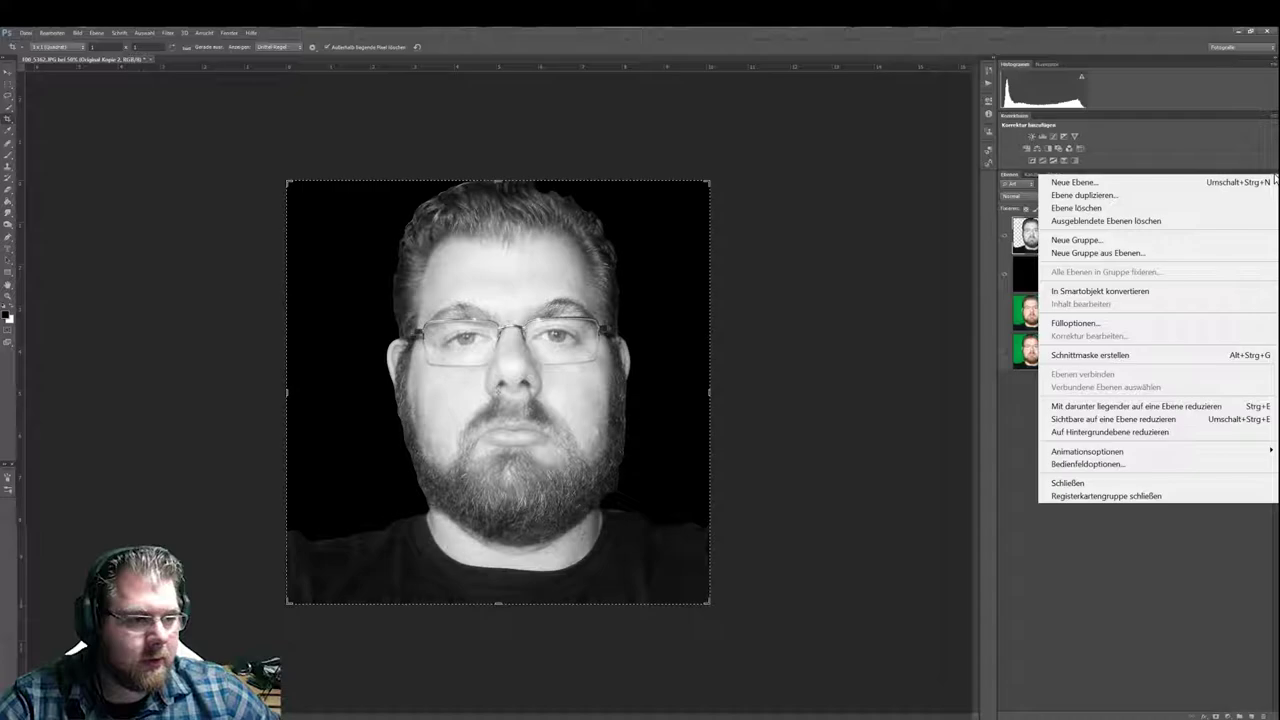
{"action": "left_click", "coordinate": [1140, 195]}
{"action": "left_click", "coordinate": [843, 366]}
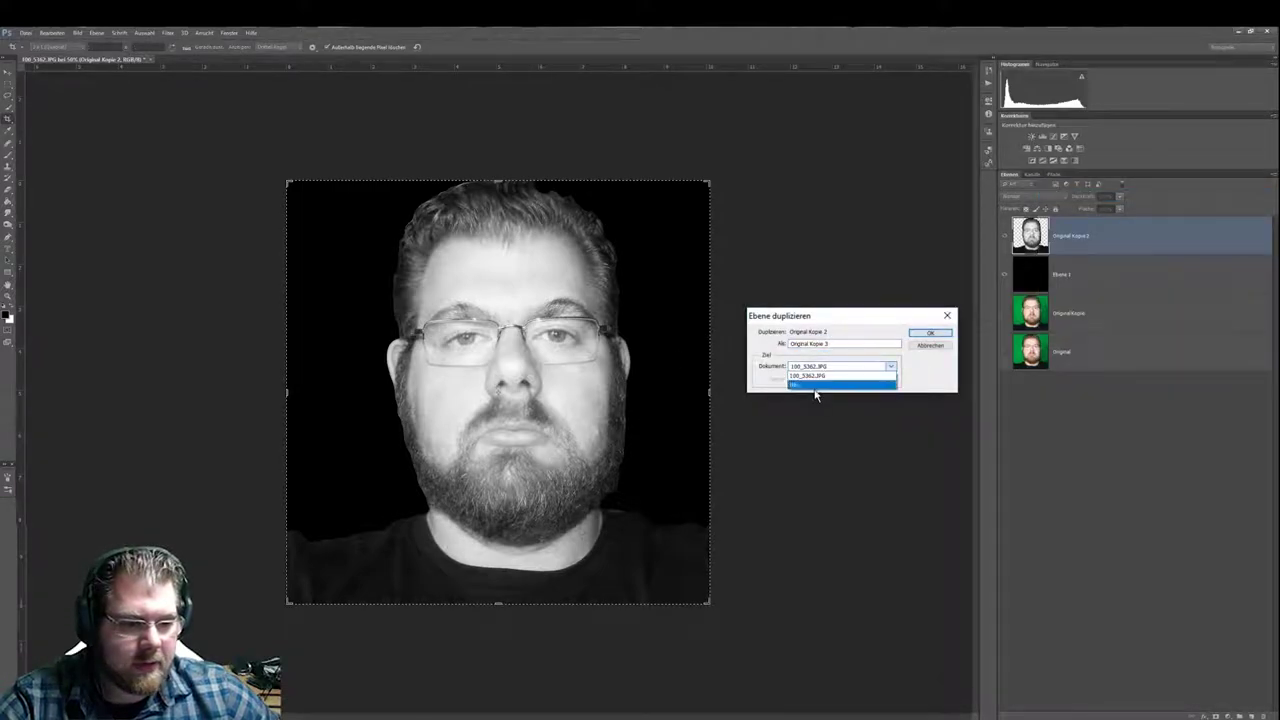
{"action": "left_click", "coordinate": [808, 385]}
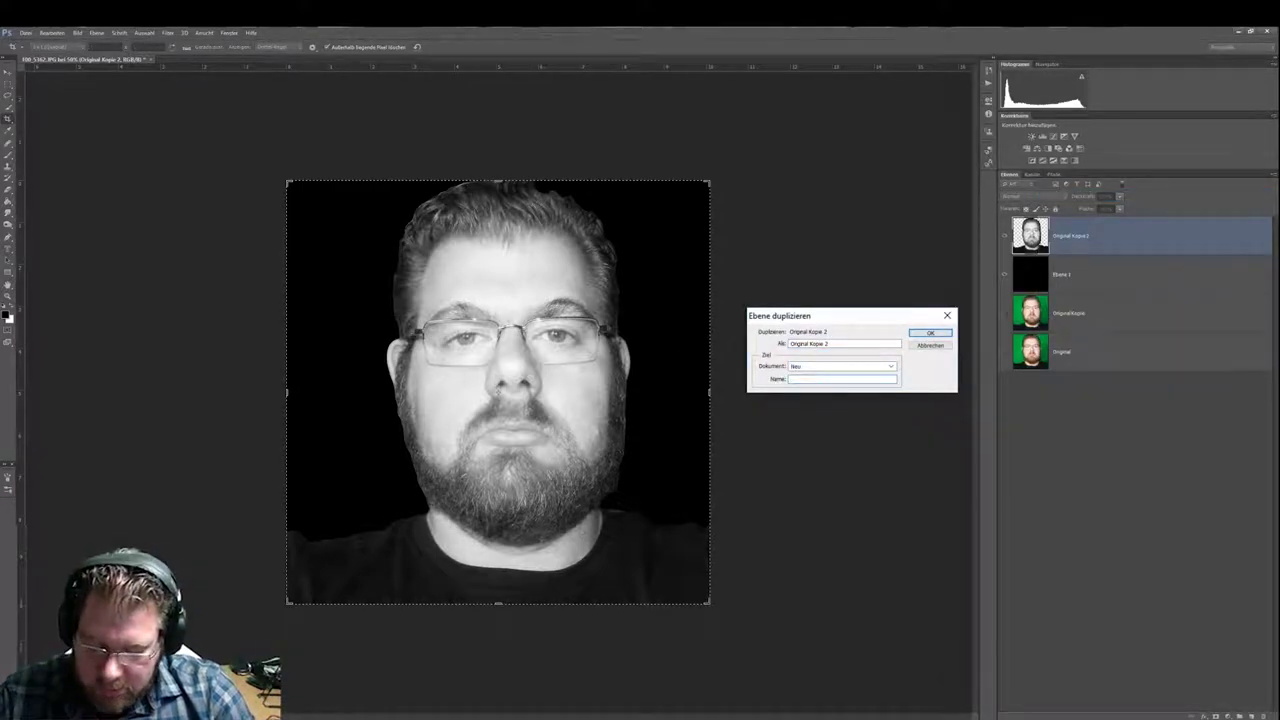
{"action": "type", "text": "gesicht"}
{"action": "key", "text": "Return"}
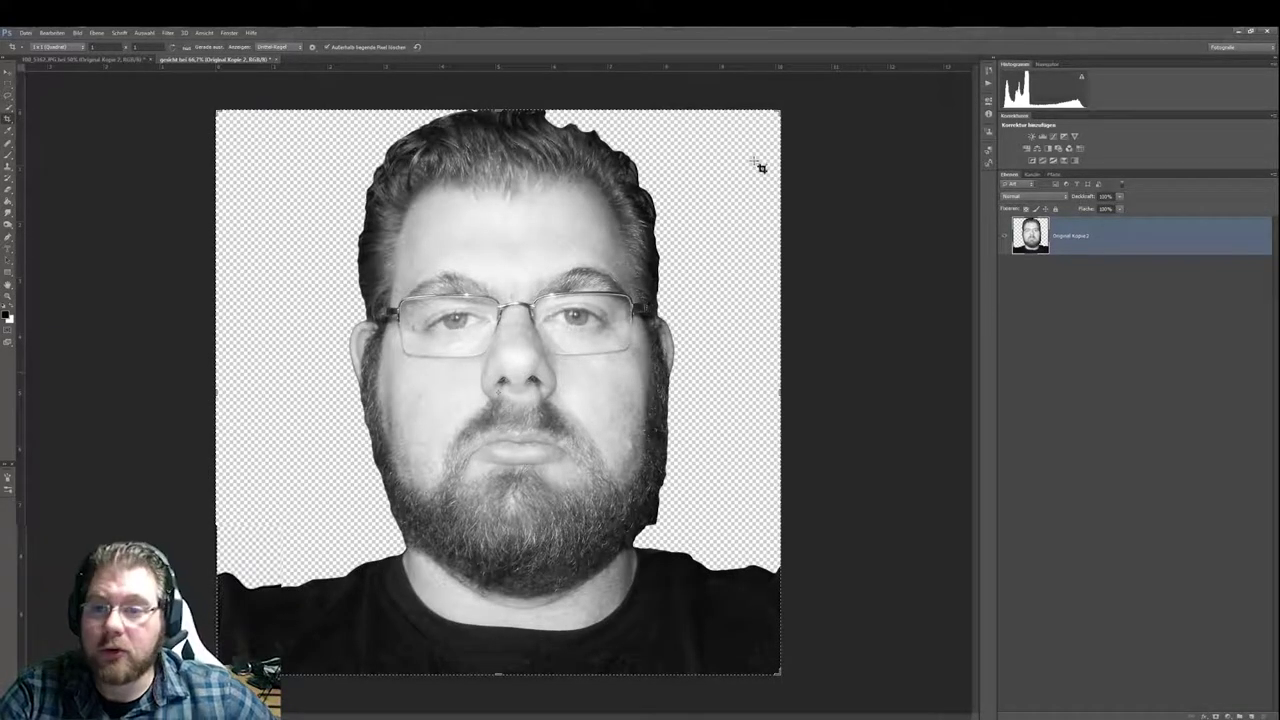
Apply a Gaussian blur (Gaußscher Weichzeichner) to the cut-out portrait in the gesicht document
{"action": "left_click", "coordinate": [72, 58]}
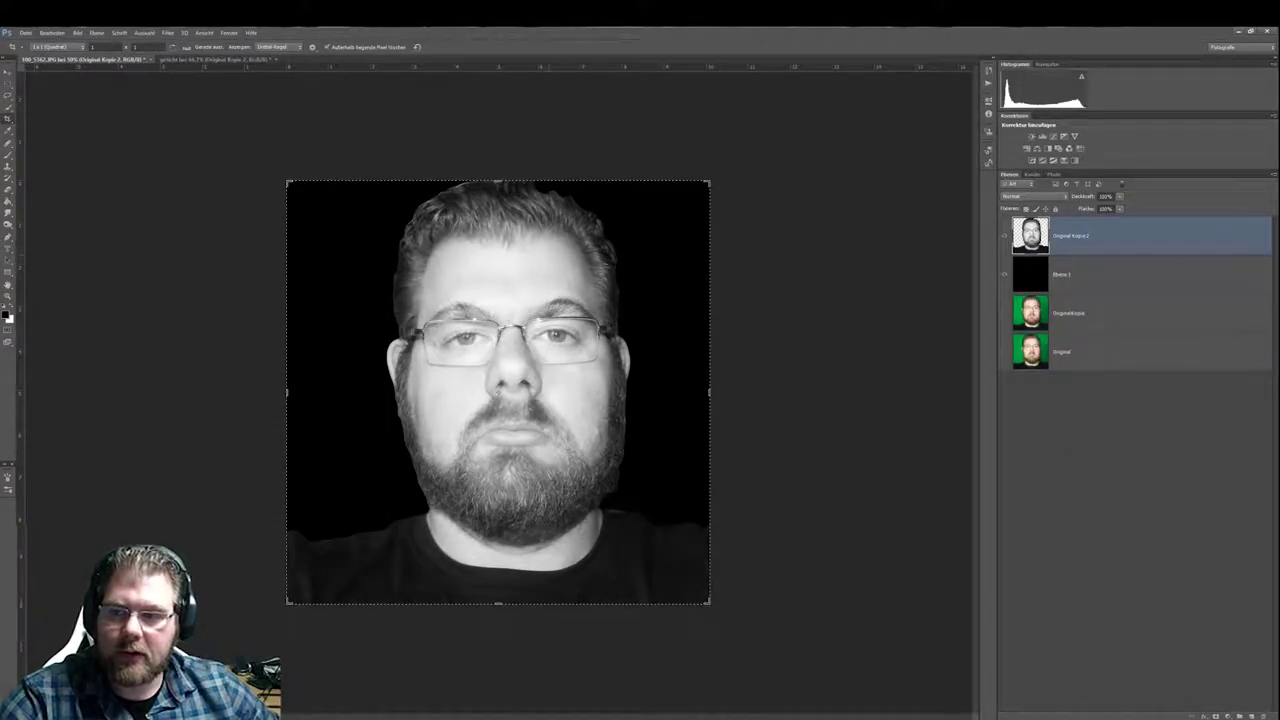
{"action": "left_click", "coordinate": [8, 66]}
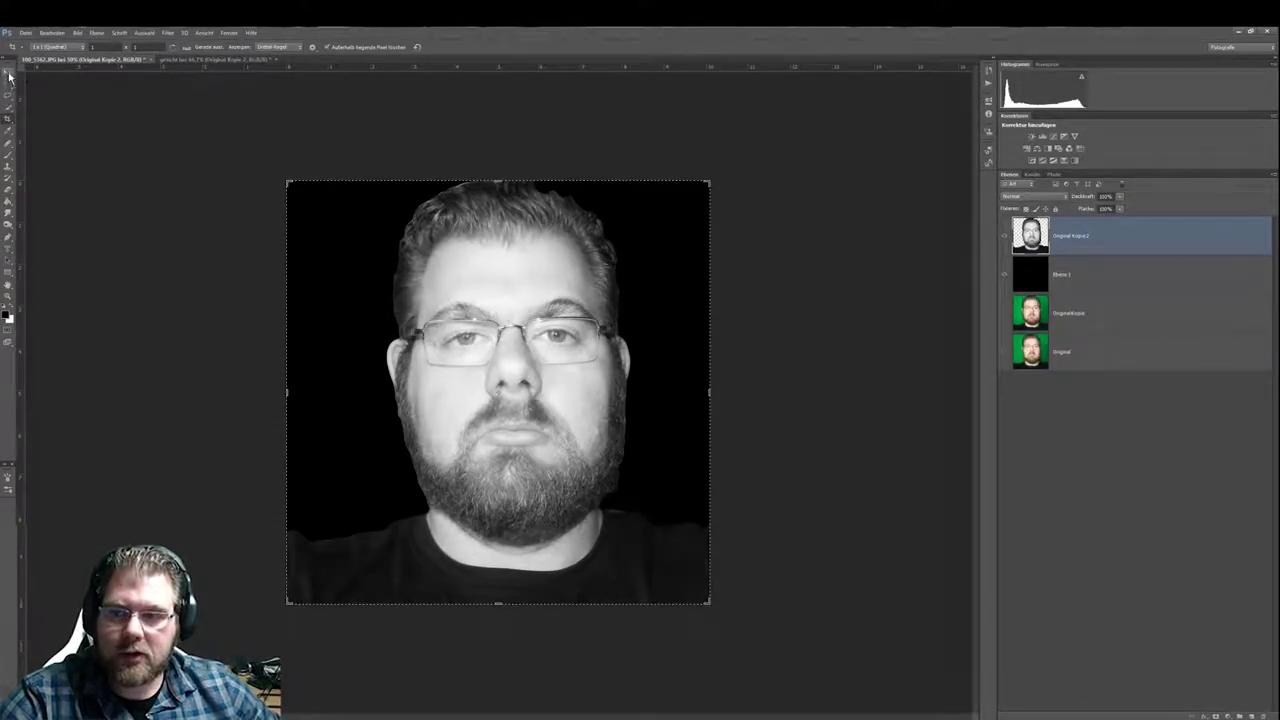
{"action": "left_click", "coordinate": [219, 58]}
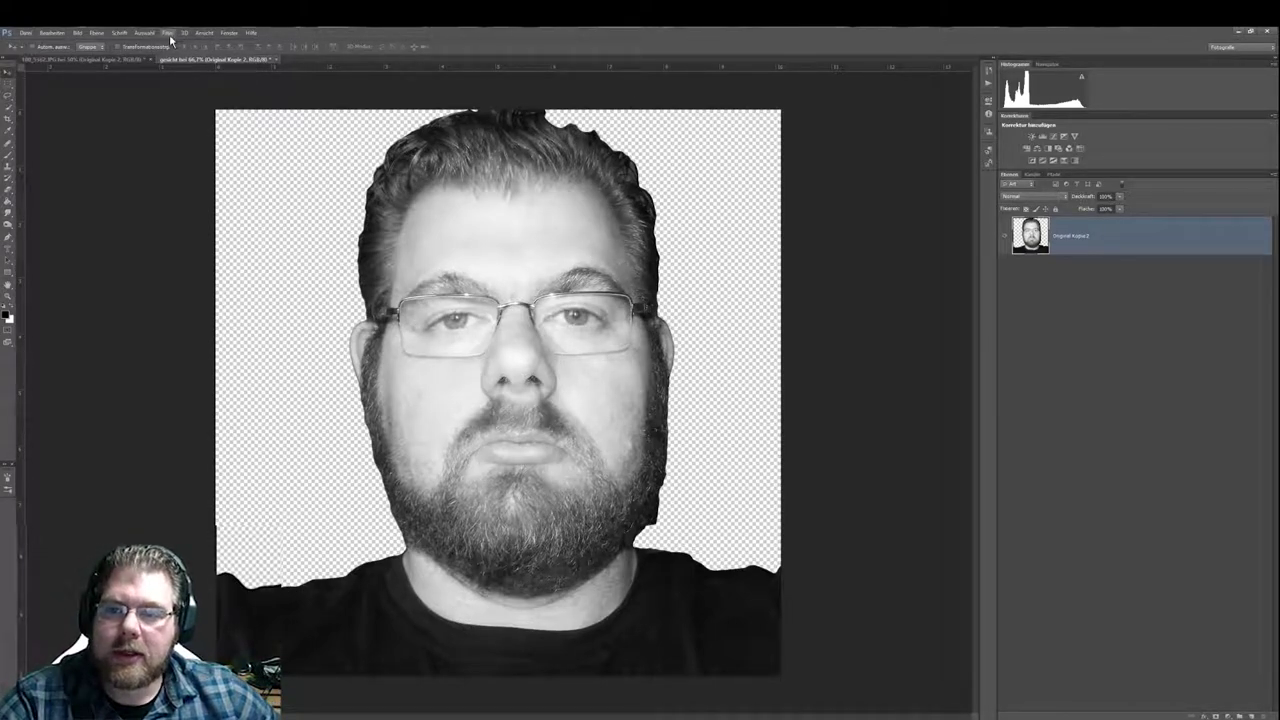
{"action": "left_click", "coordinate": [119, 32]}
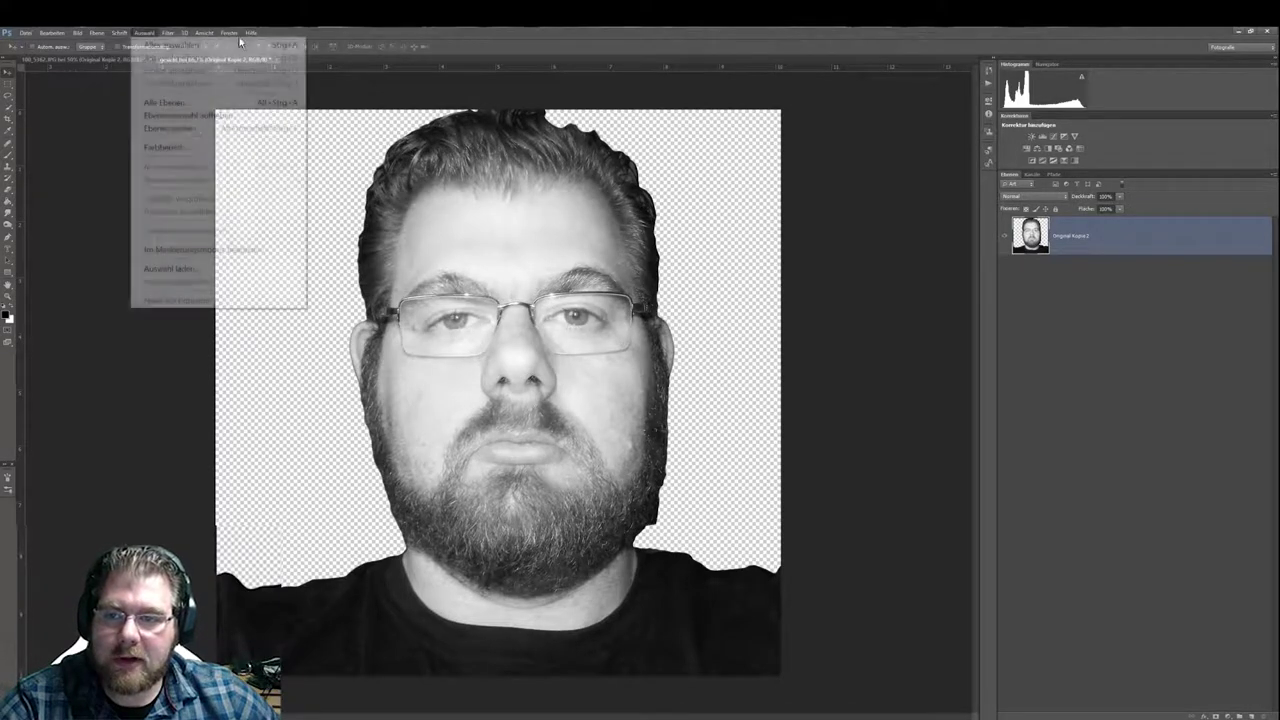
{"action": "mouse_move", "coordinate": [209, 257]}
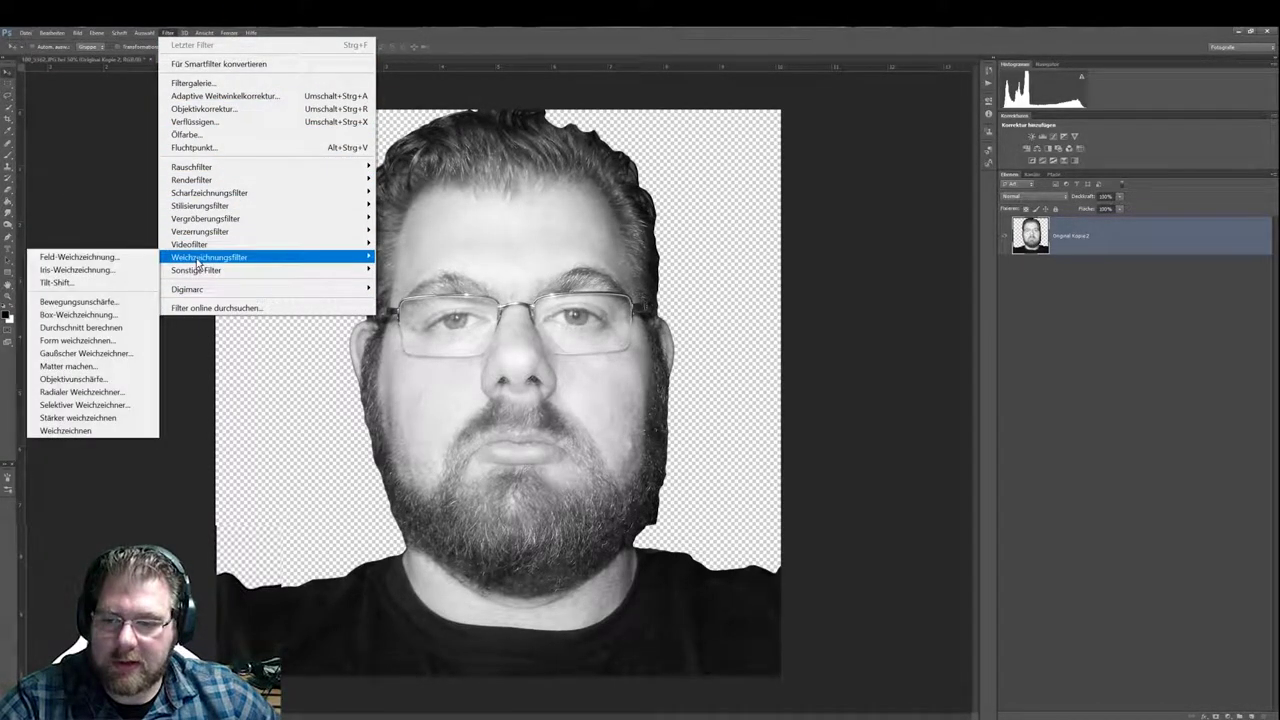
{"action": "left_click", "coordinate": [122, 355]}
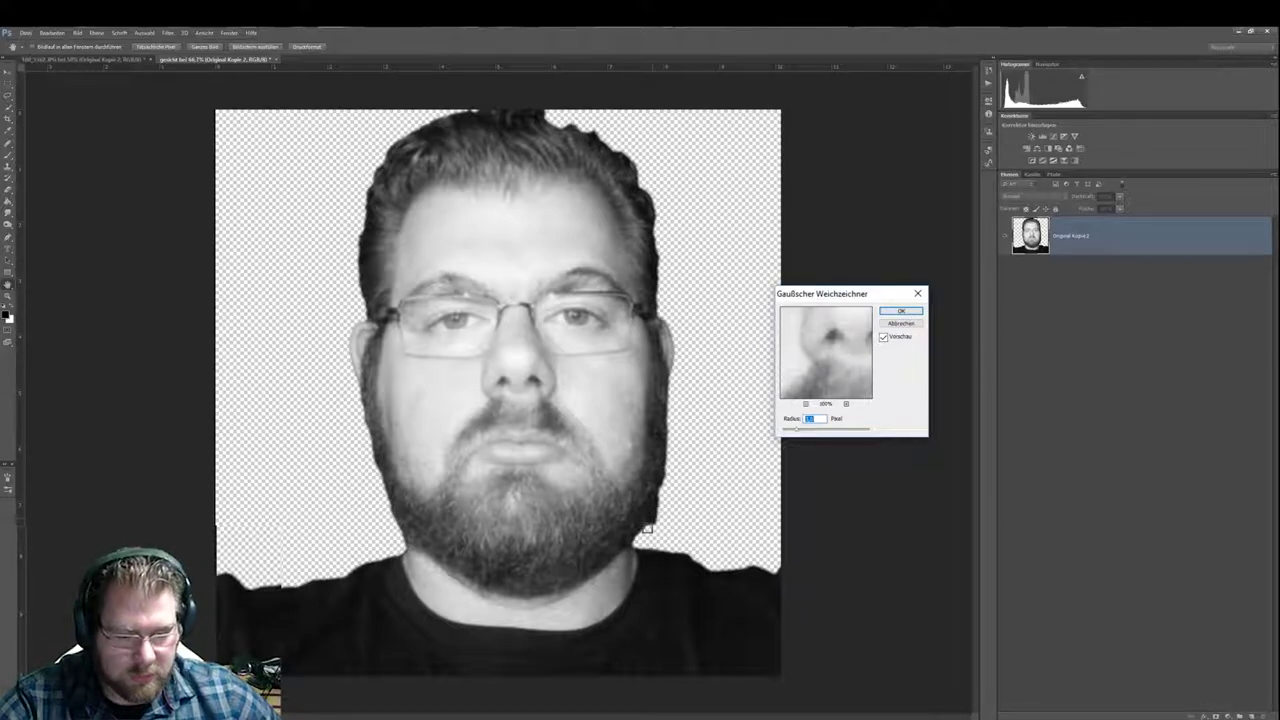
{"action": "left_click", "coordinate": [907, 316]}
Save the gesicht document as gesicht.psd and close it
{"action": "left_click", "coordinate": [27, 33]}
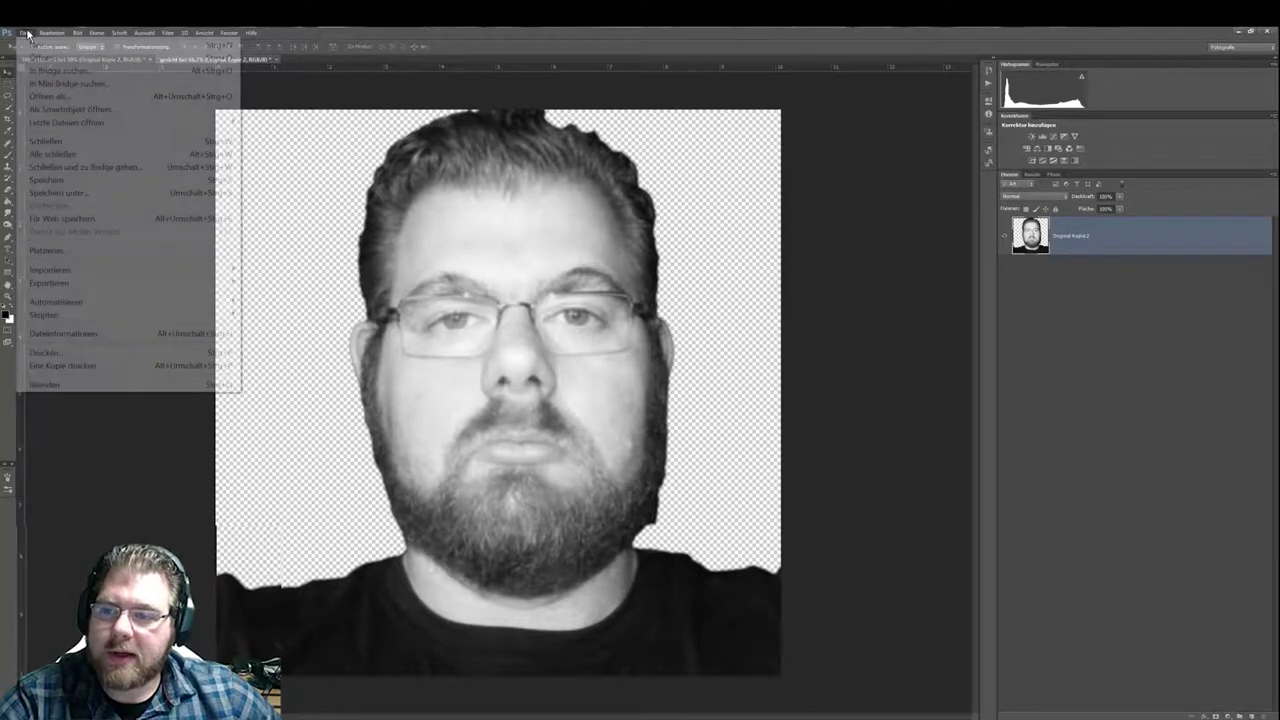
{"action": "left_click", "coordinate": [77, 193]}
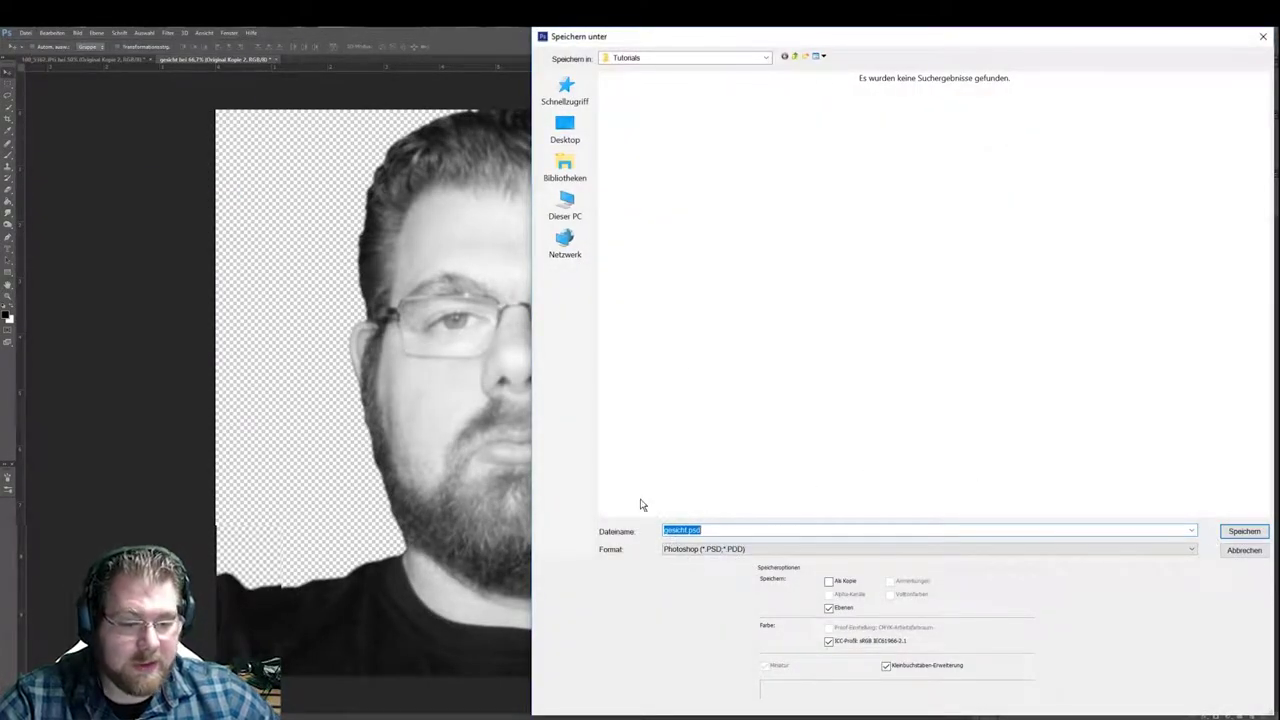
{"action": "left_click", "coordinate": [1243, 532]}
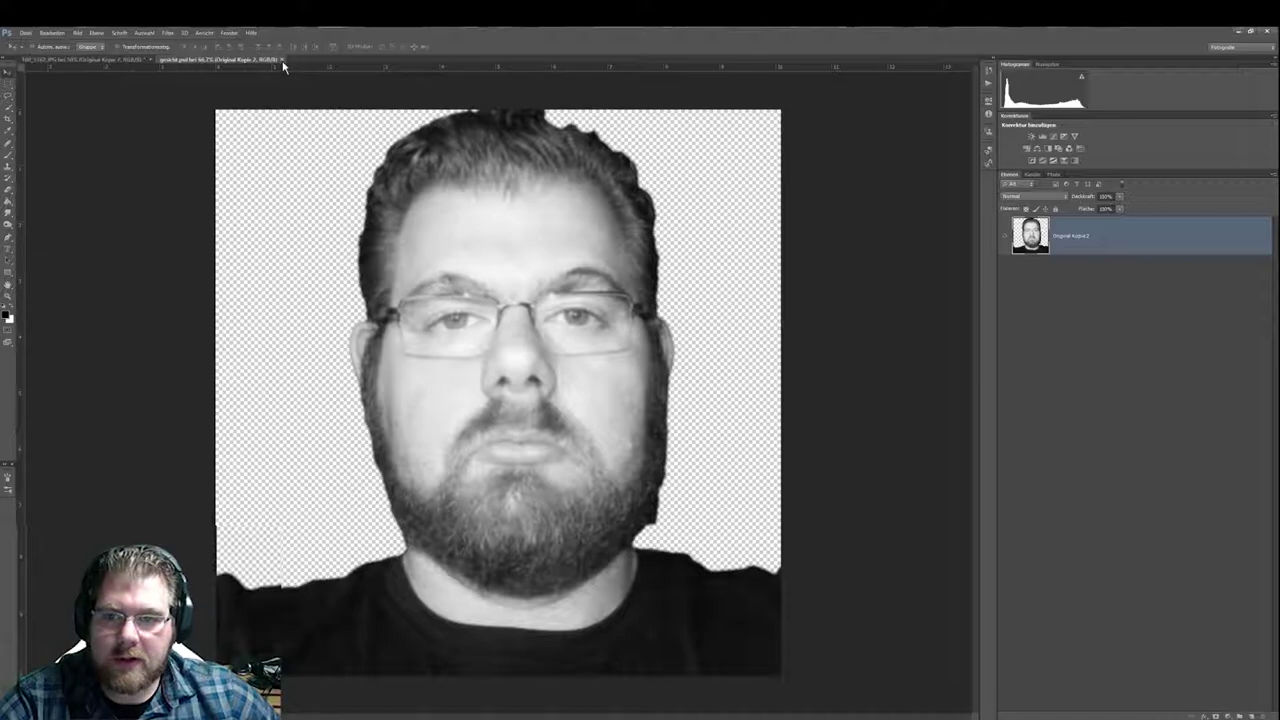
{"action": "left_click", "coordinate": [283, 60]}
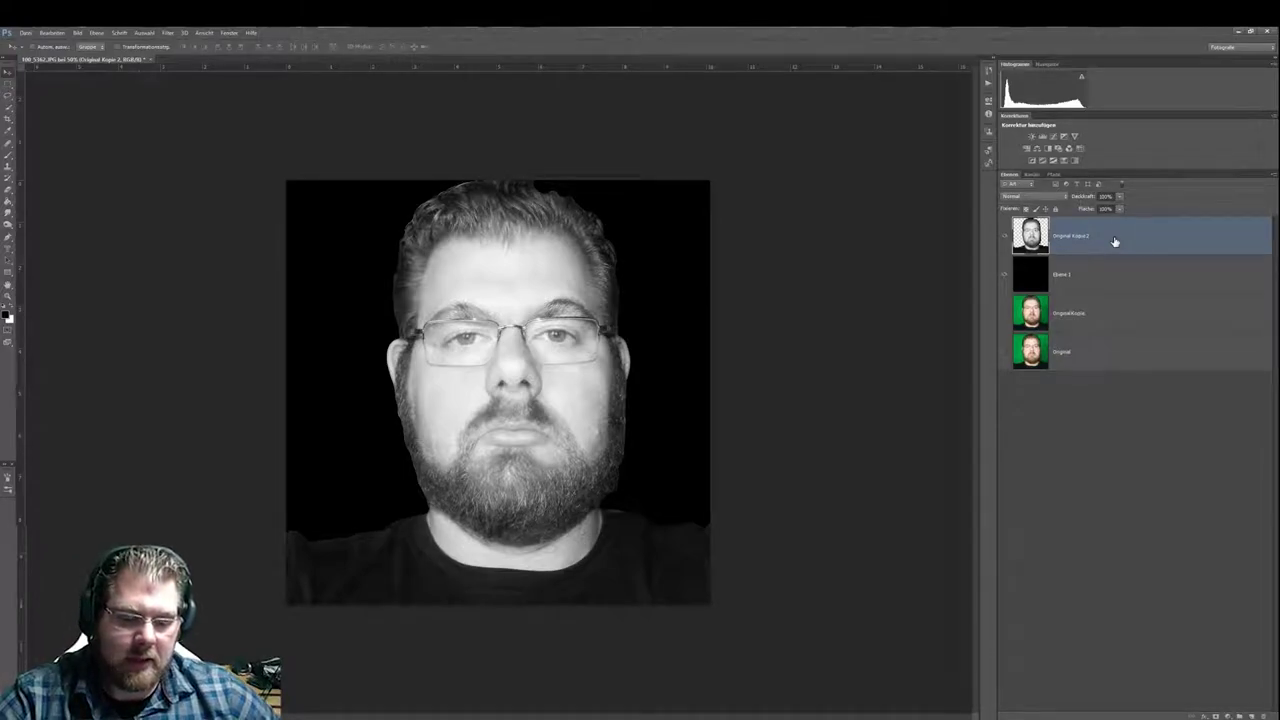
{"action": "left_click", "coordinate": [7, 251]}
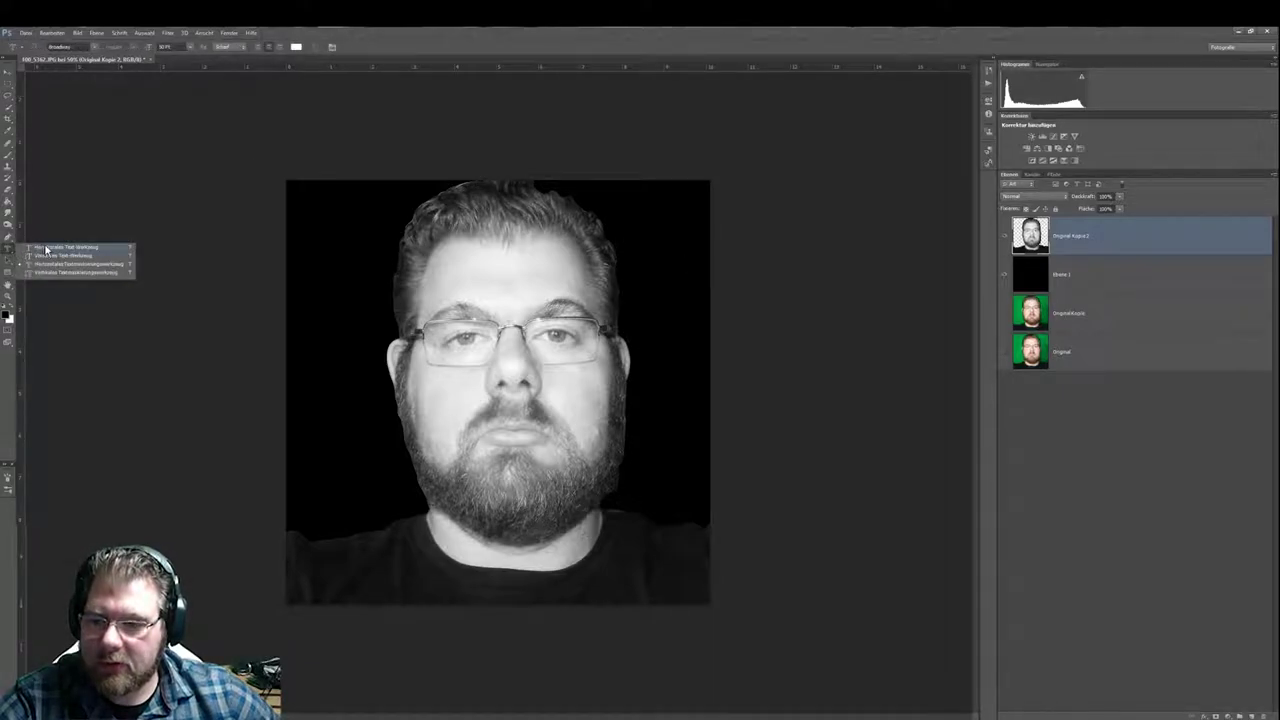
{"action": "left_click", "coordinate": [46, 249]}
{"action": "left_click", "coordinate": [393, 258]}
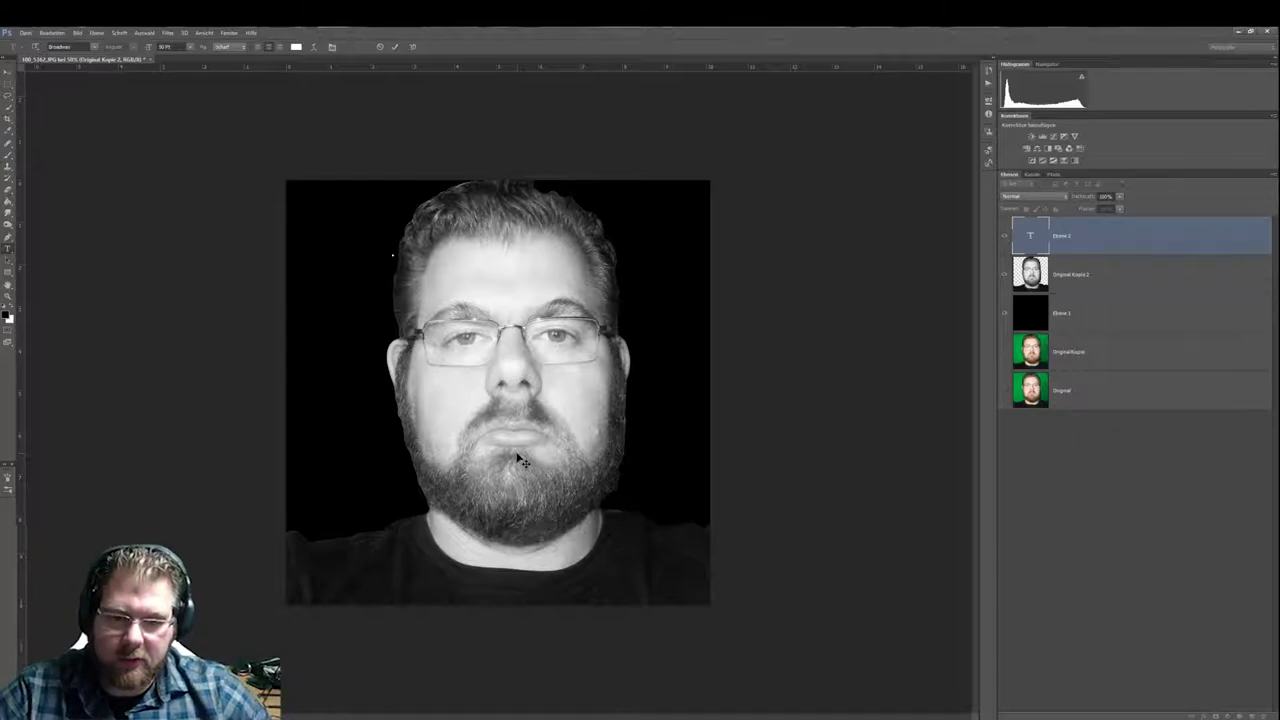
{"action": "type", "text": "lbrhgre"}
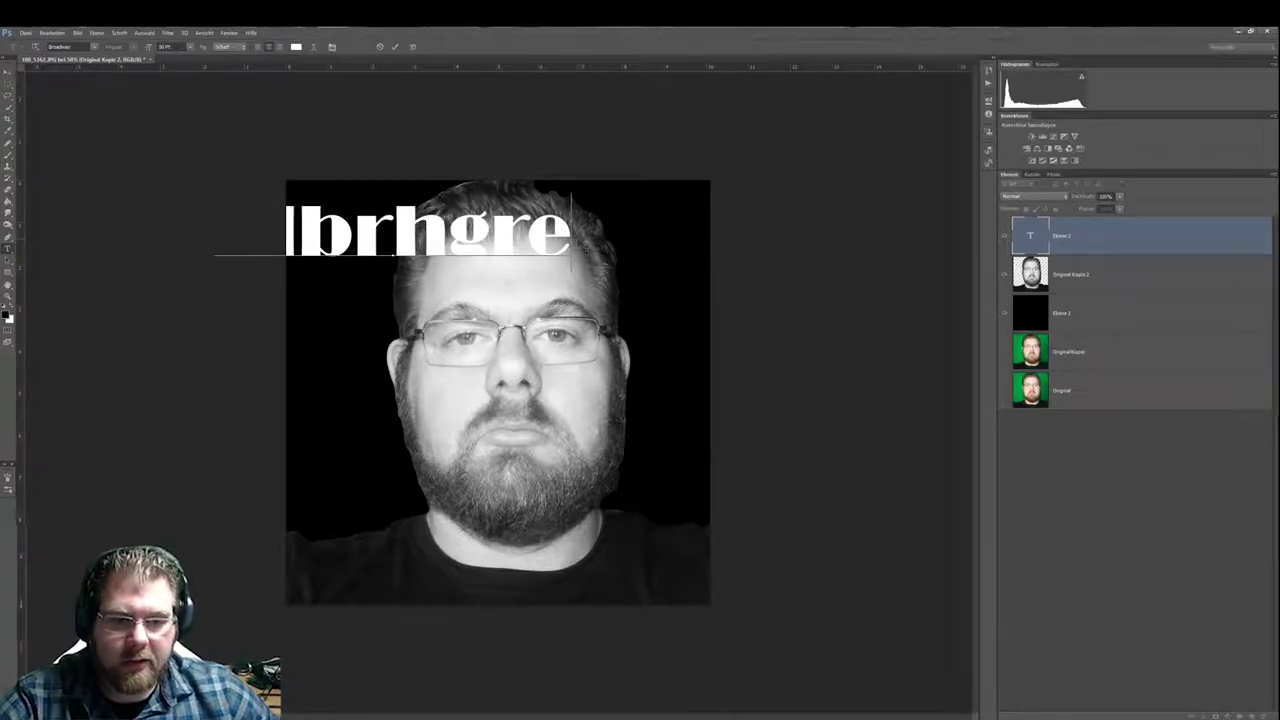
{"action": "left_click_drag", "start_coordinate": [572, 232], "coordinate": [200, 214]}
{"action": "key", "text": "BackSpace"}
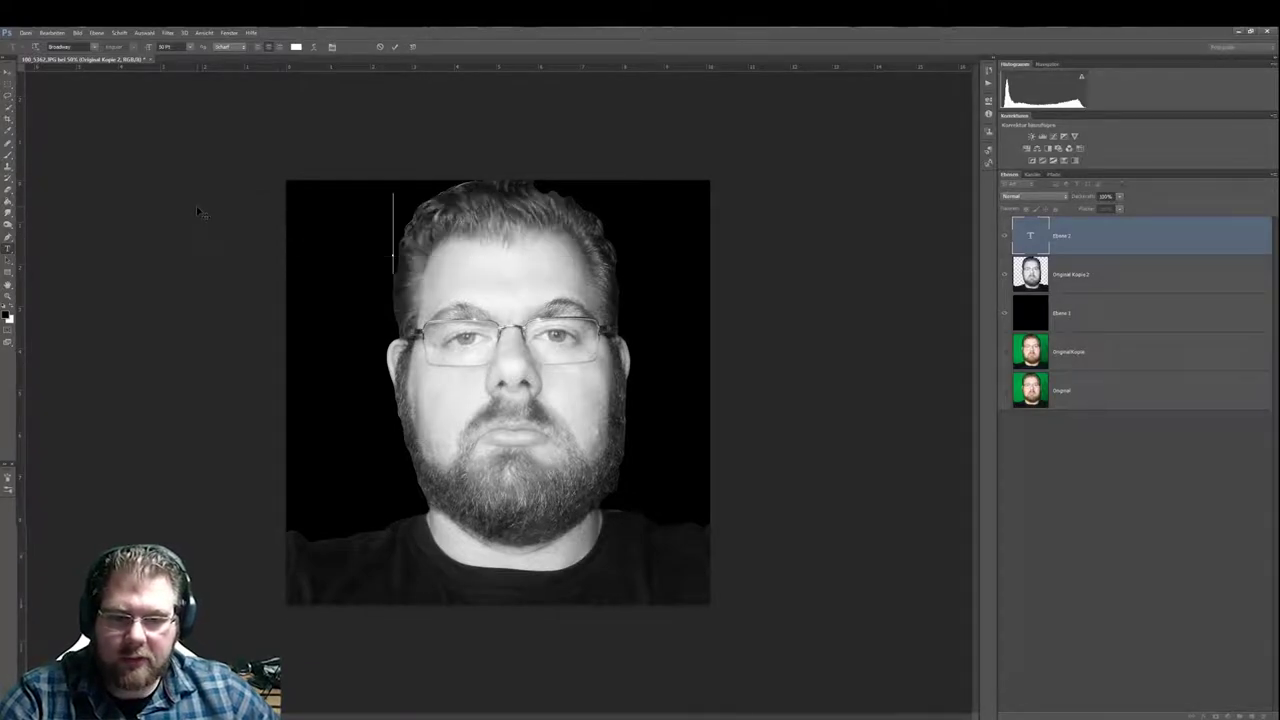
{"action": "left_click", "coordinate": [379, 46]}
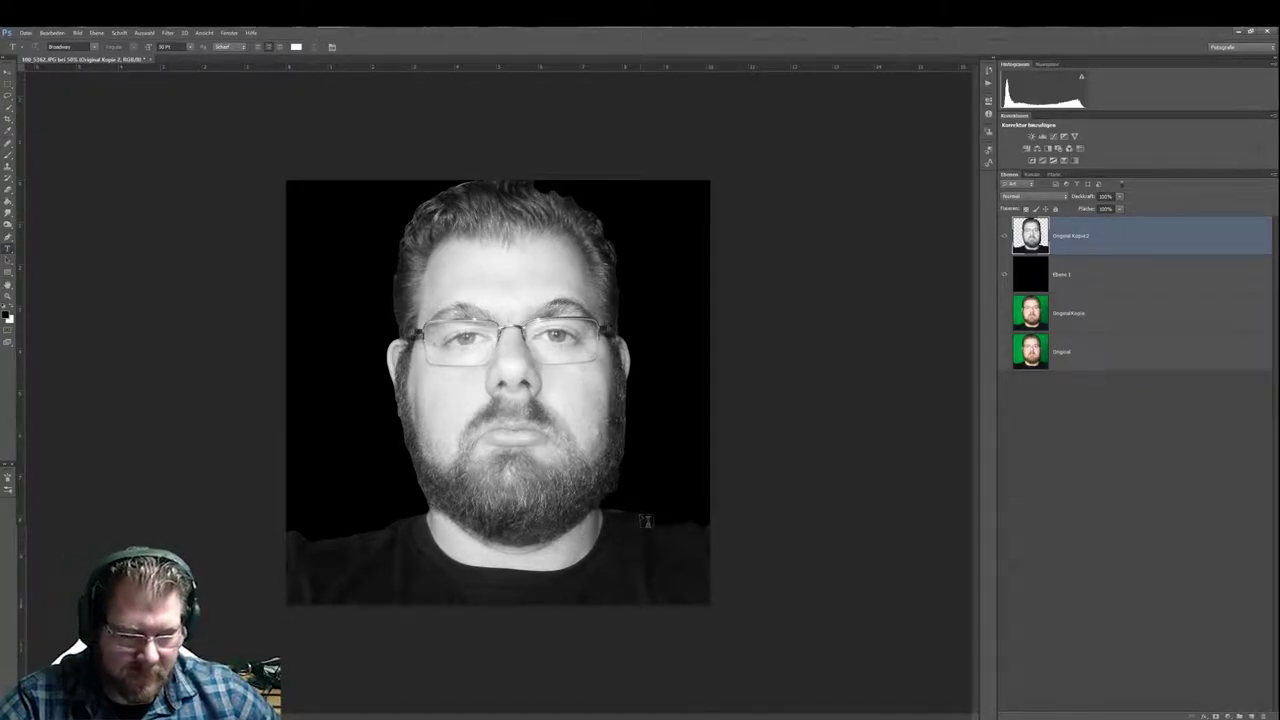
Switch from Photoshop to the Wordle home page in the browser
{"action": "left_click", "coordinate": [598, 680]}
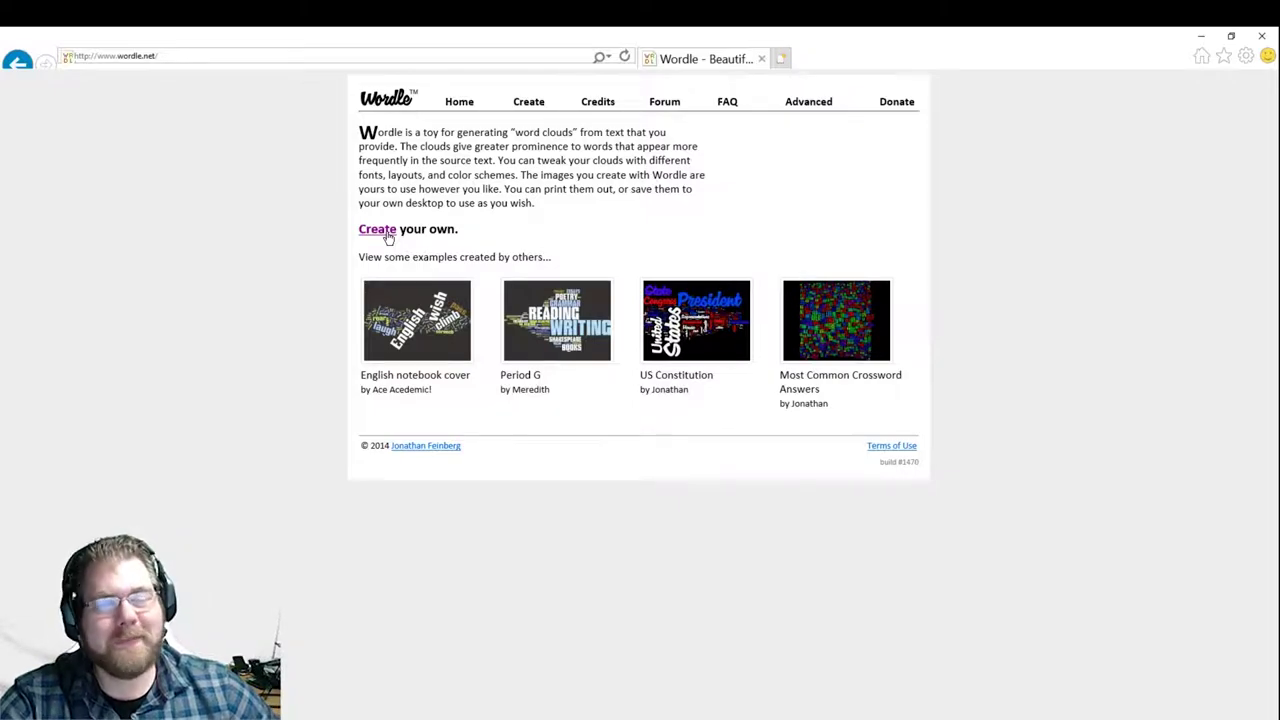
On Wordle's Create page, type Twitch Steaming Gameing Freunde Gefühle Beruf Pc Technik Youtube Spaß Spiele Abenteuer Weltgeschehen
{"action": "left_click", "coordinate": [388, 236]}
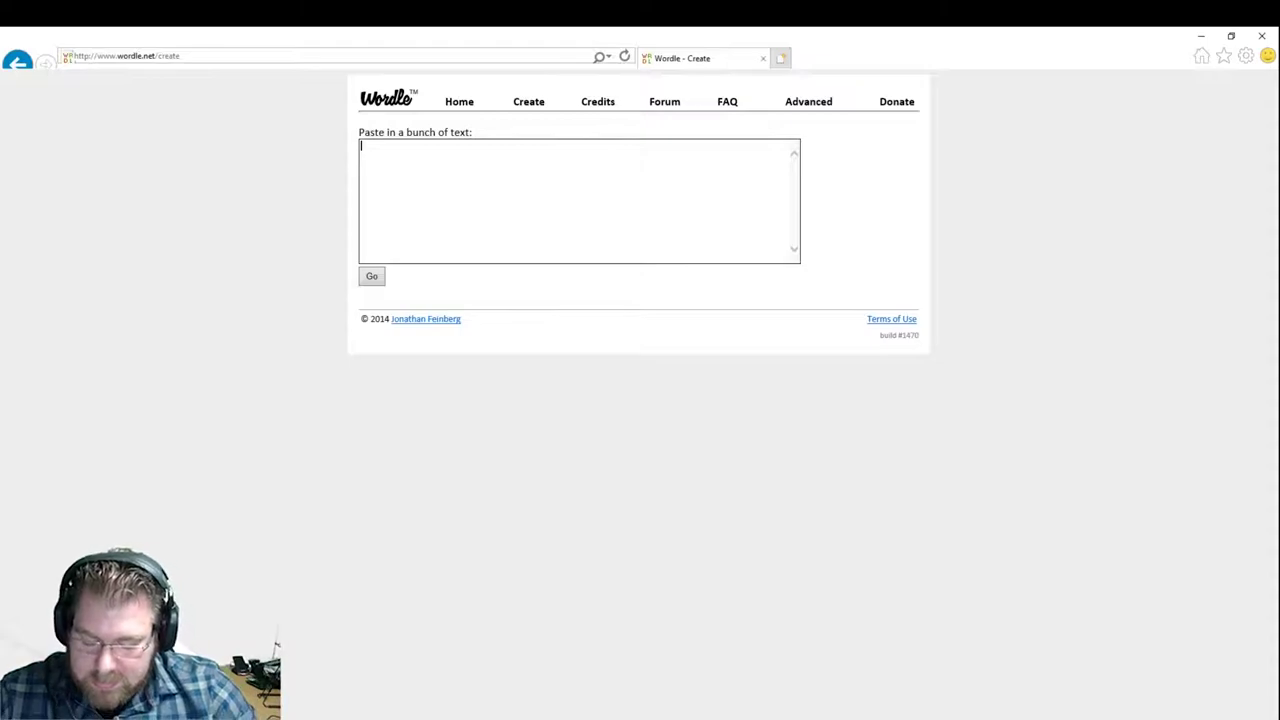
{"action": "type", "text": "Twi"}
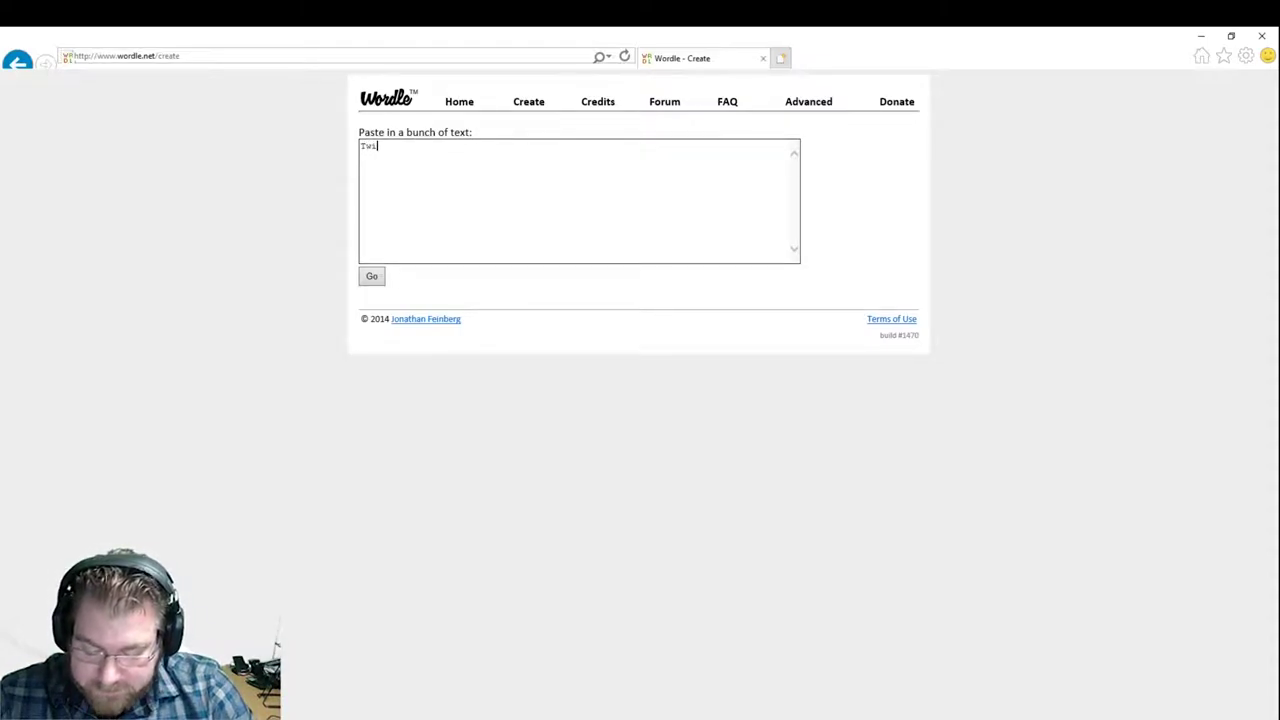
{"action": "type", "text": "tc"}
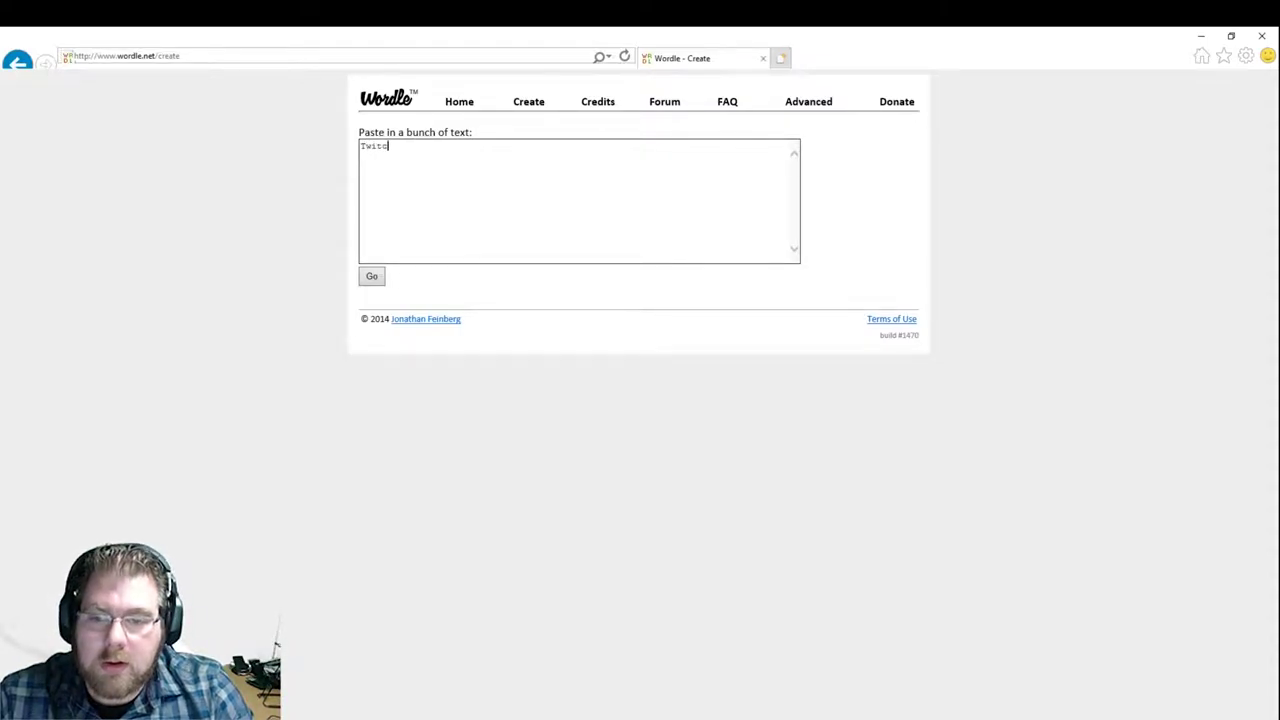
{"action": "type", "text": "h S"}
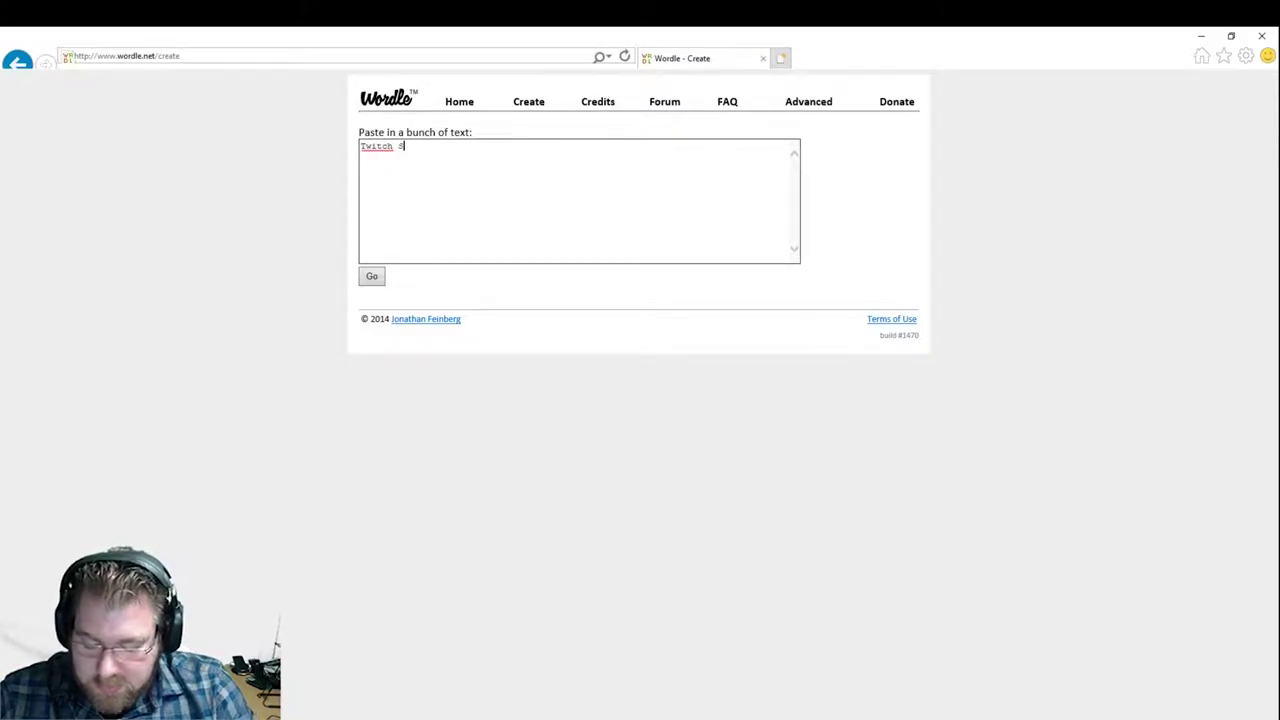
{"action": "type", "text": "teaming "}
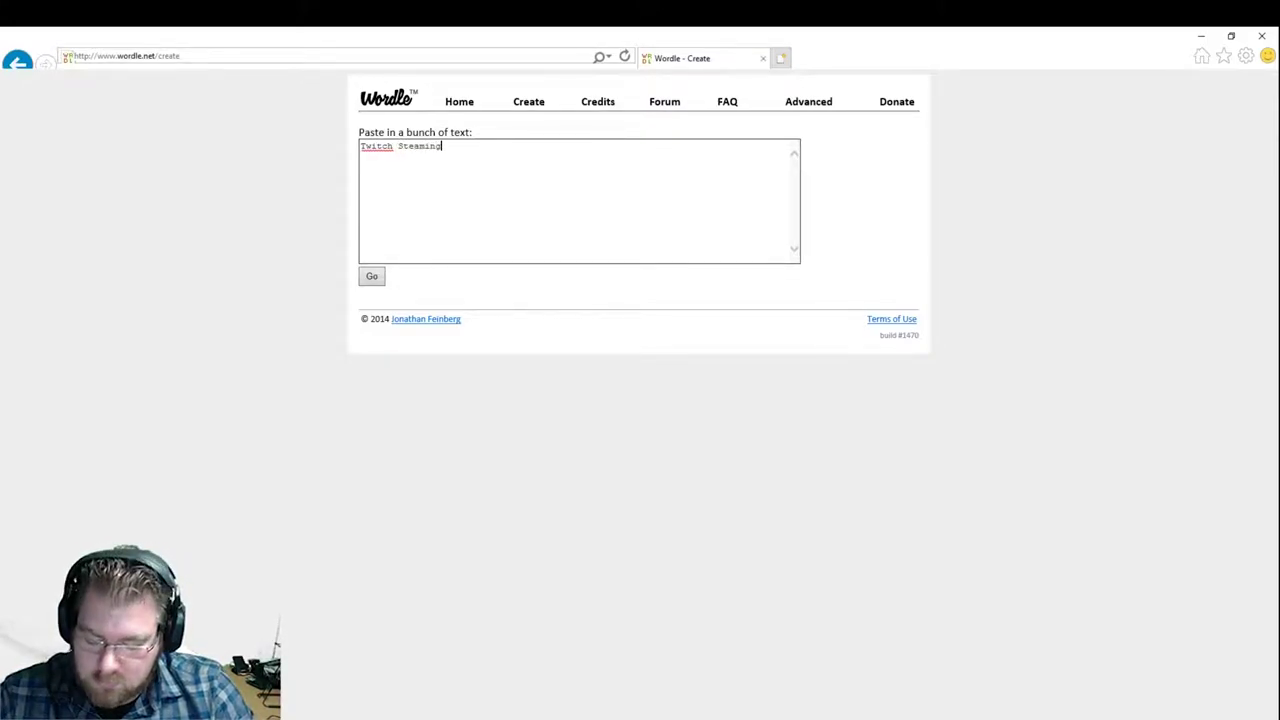
{"action": "type", "text": "Gaming"}
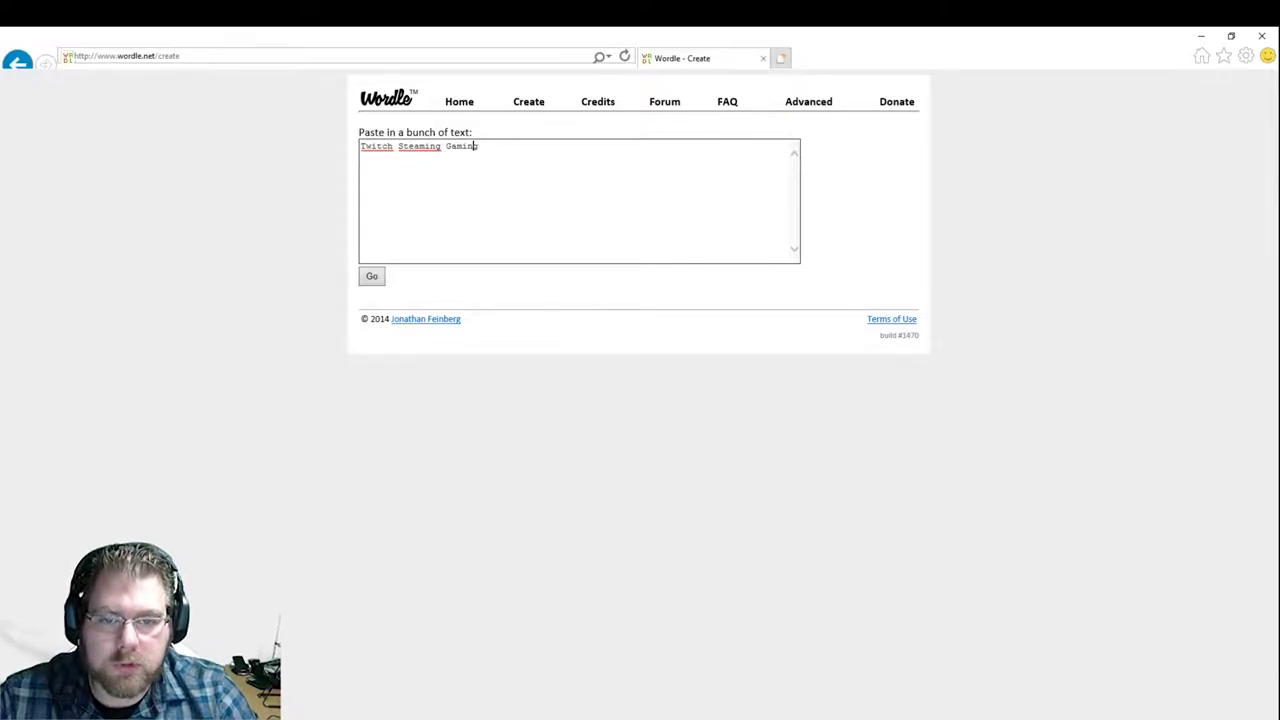
{"action": "key", "text": "Left"}
{"action": "key", "text": "Left"}
{"action": "type", "text": "e"}
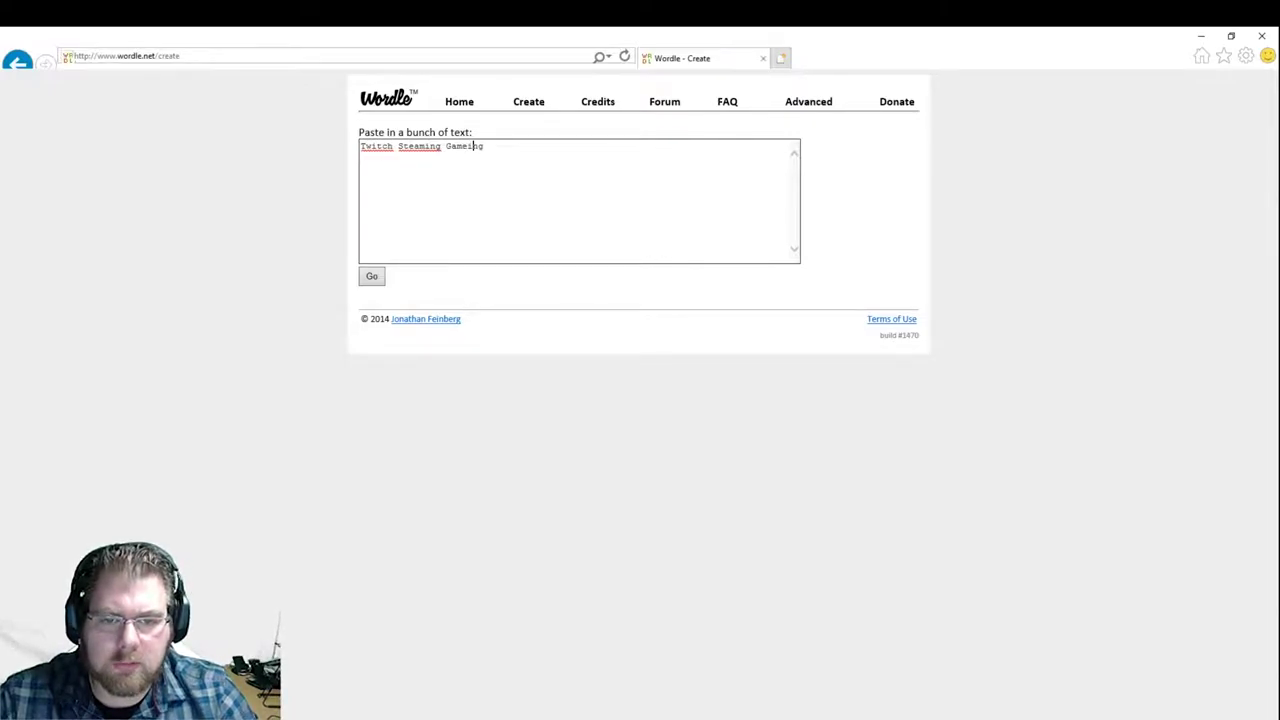
{"action": "key", "text": "End"}
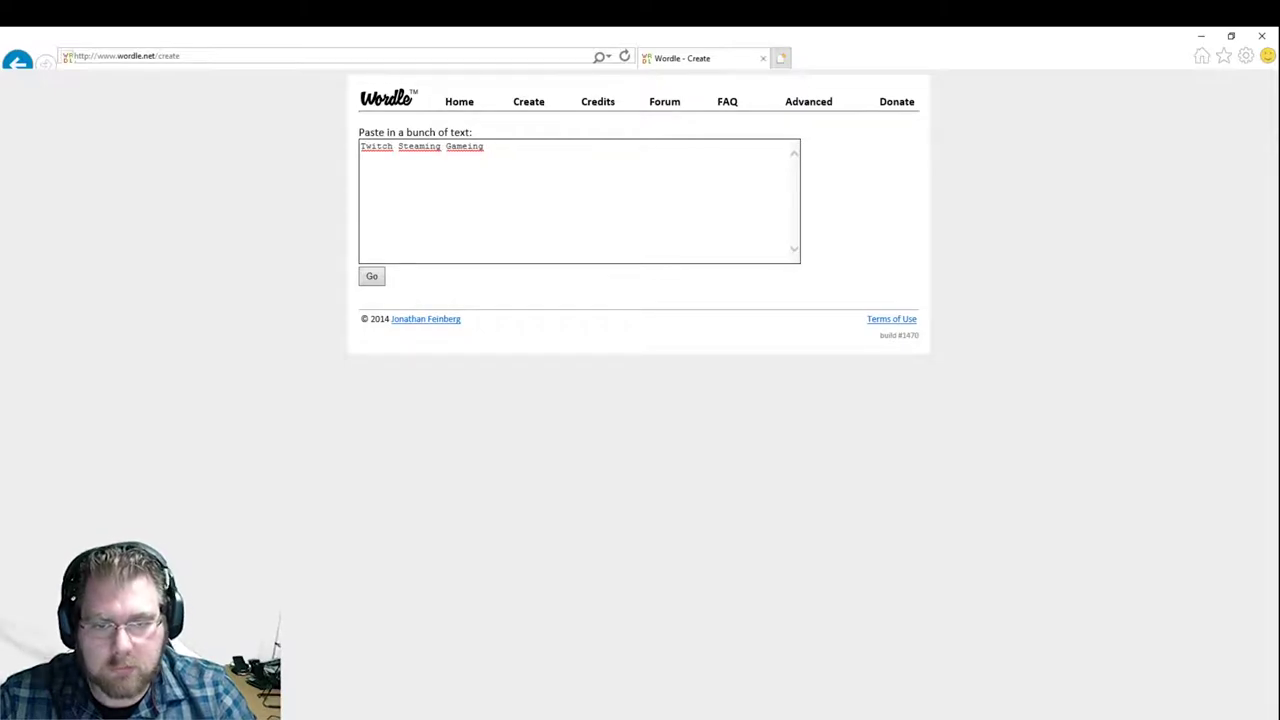
{"action": "type", "text": "F"}
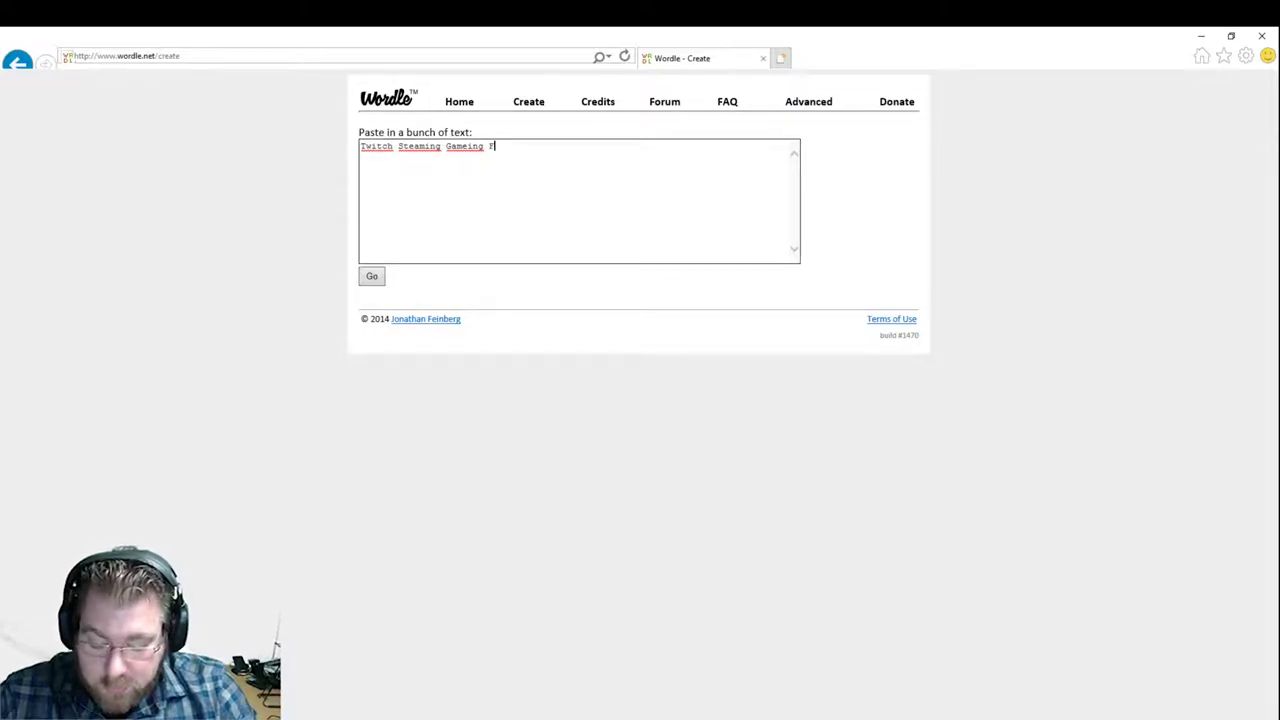
{"action": "type", "text": "reunde Ge"}
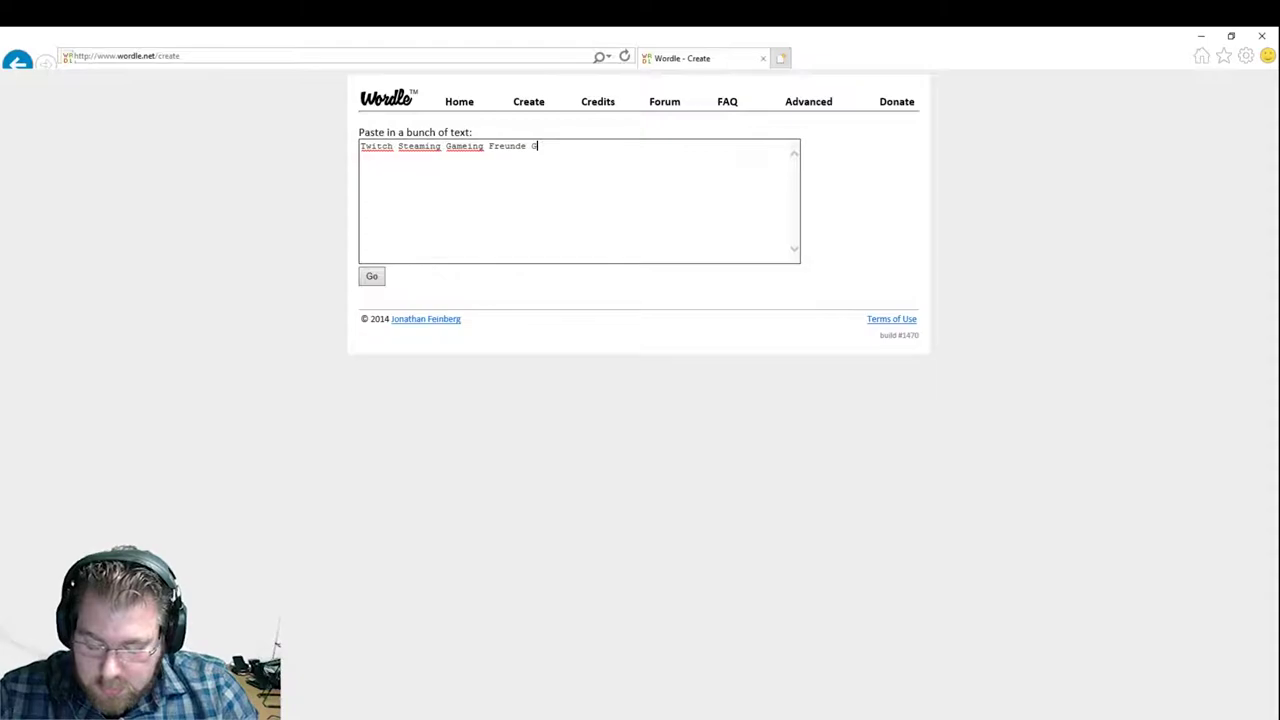
{"action": "type", "text": "fühle "}
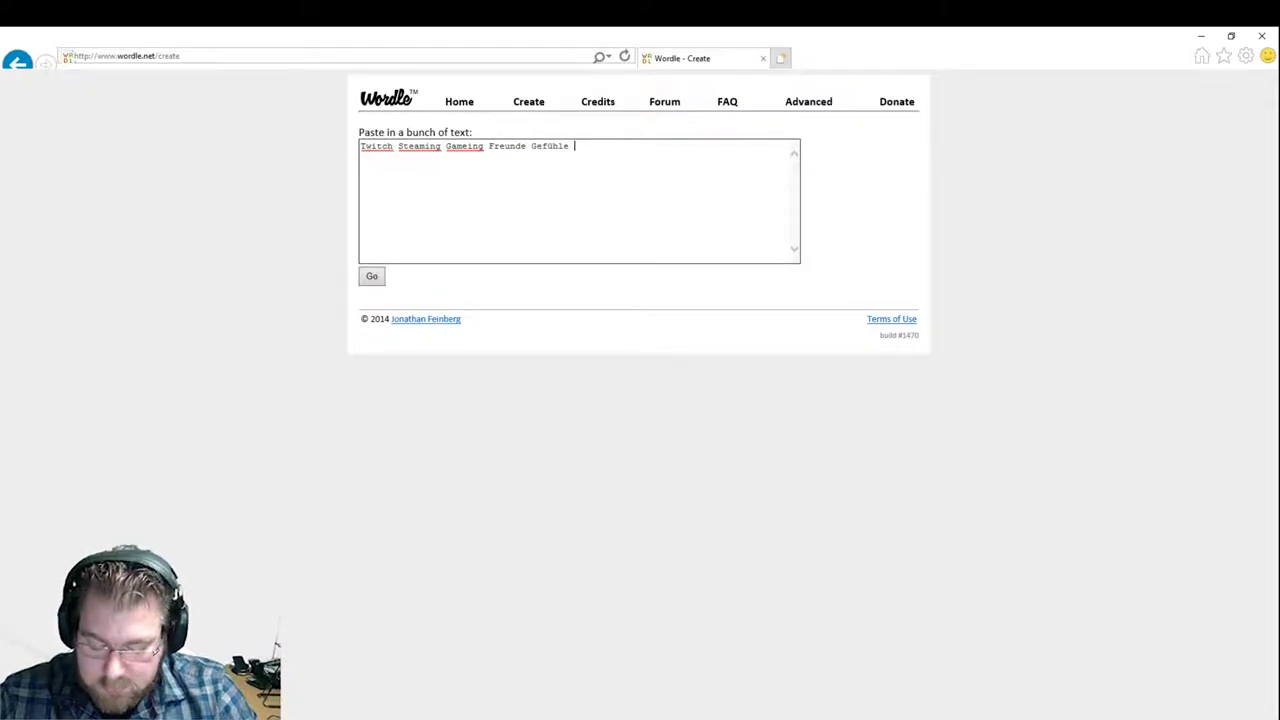
{"action": "type", "text": "Ber"}
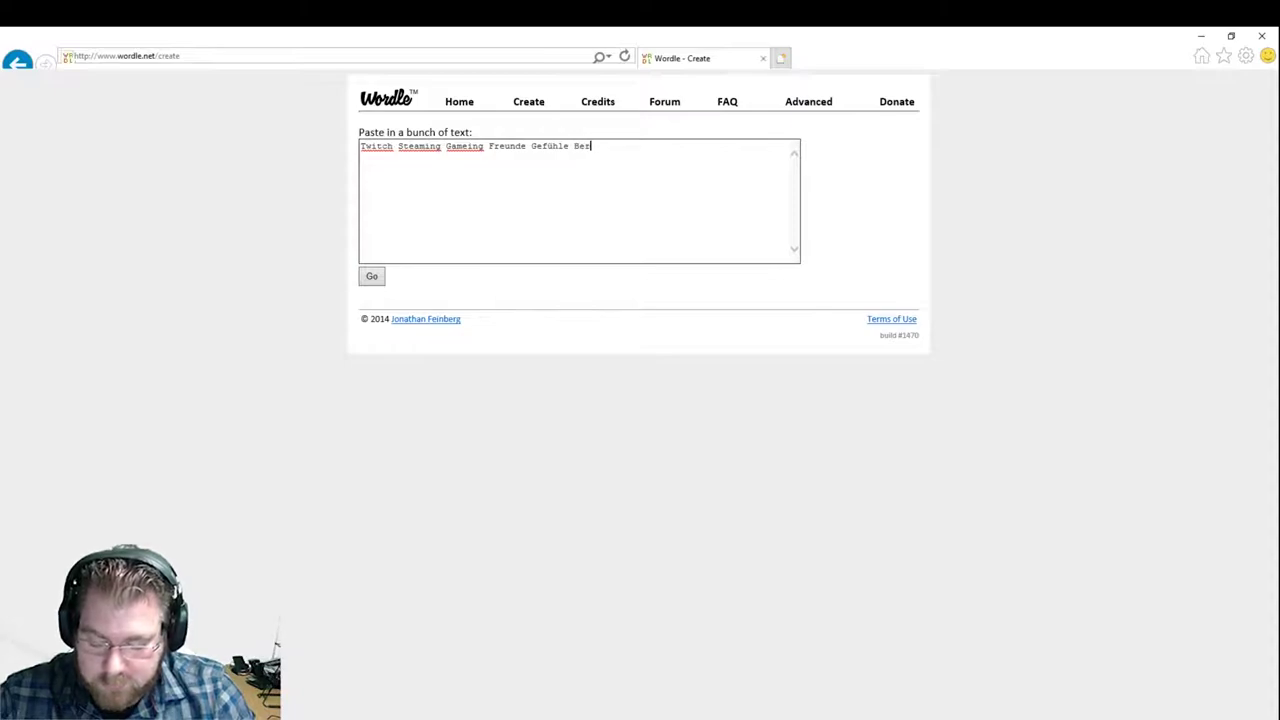
{"action": "type", "text": "uf "}
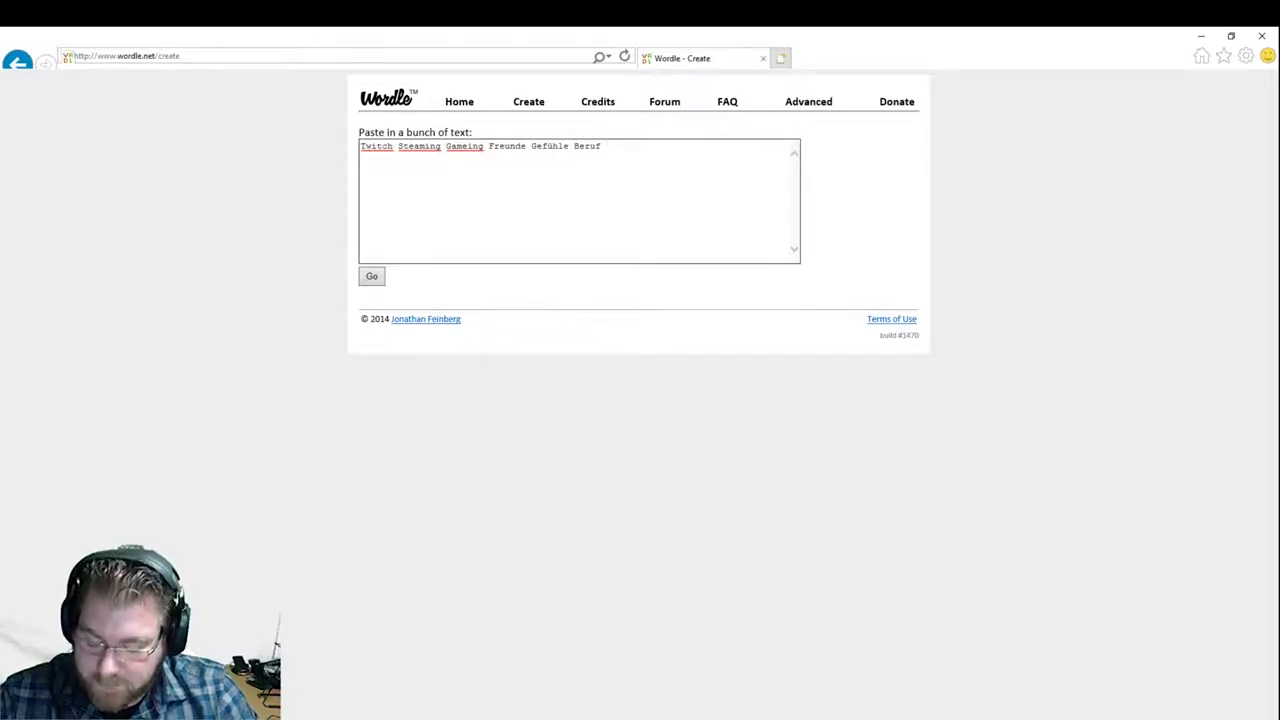
{"action": "type", "text": "Pc T"}
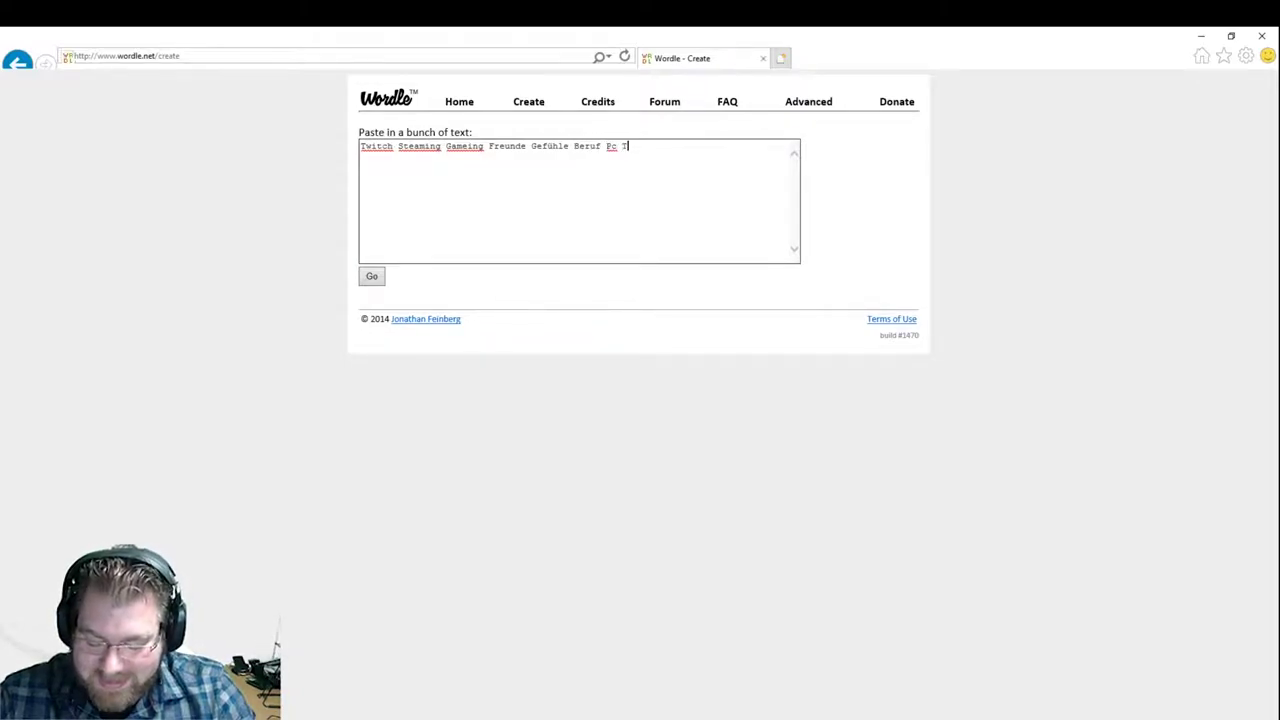
{"action": "type", "text": "echniuk"}
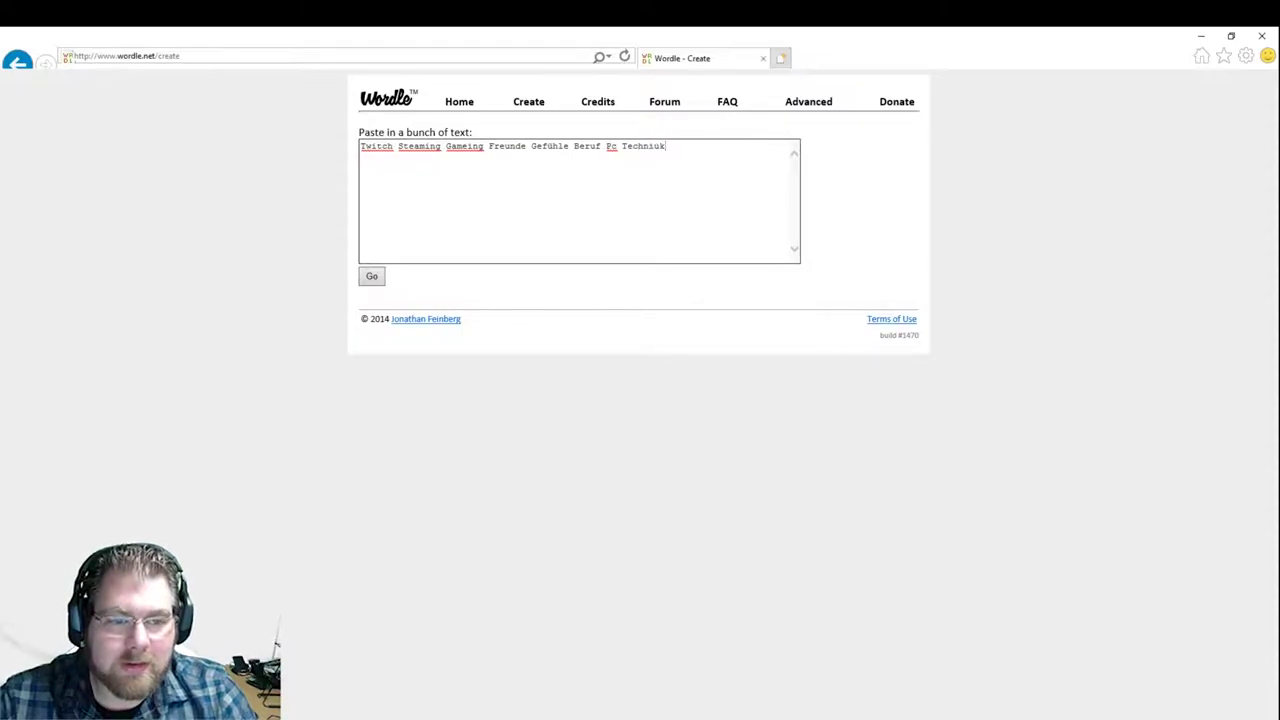
{"action": "key", "text": "BackSpace"}
{"action": "key", "text": "BackSpace"}
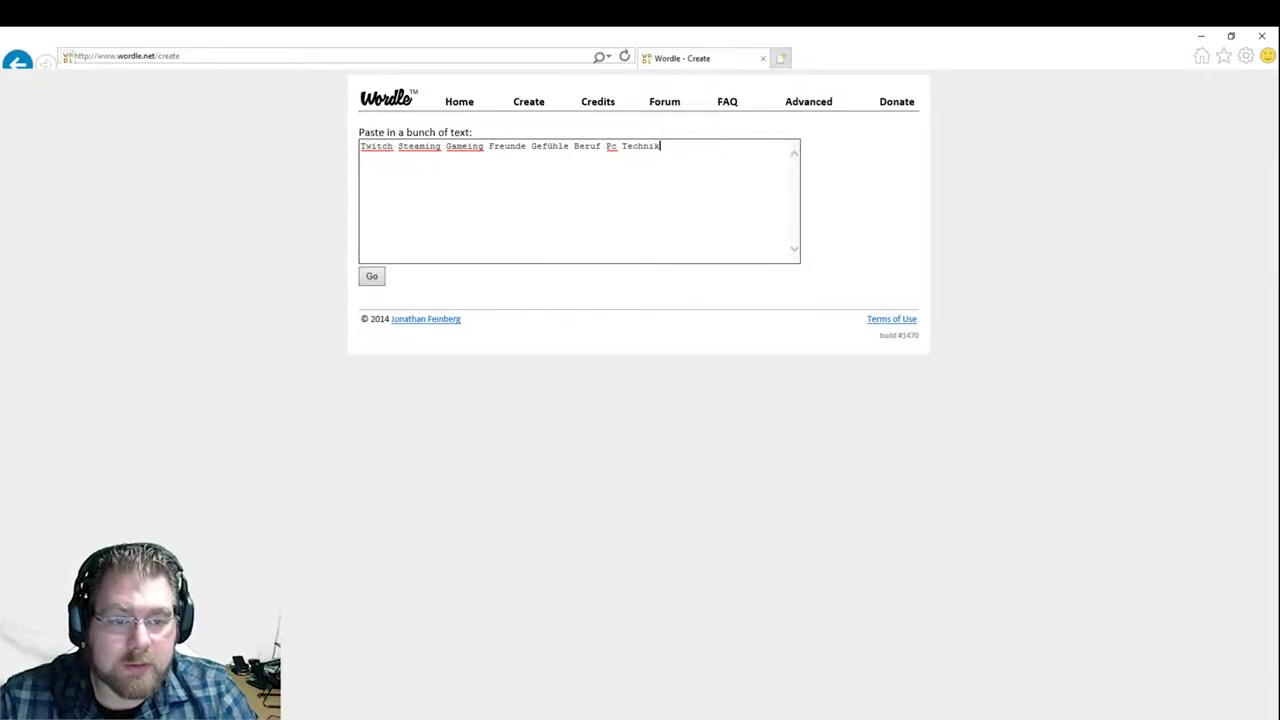
{"action": "key", "text": "BackSpace"}
{"action": "type", "text": "ck"}
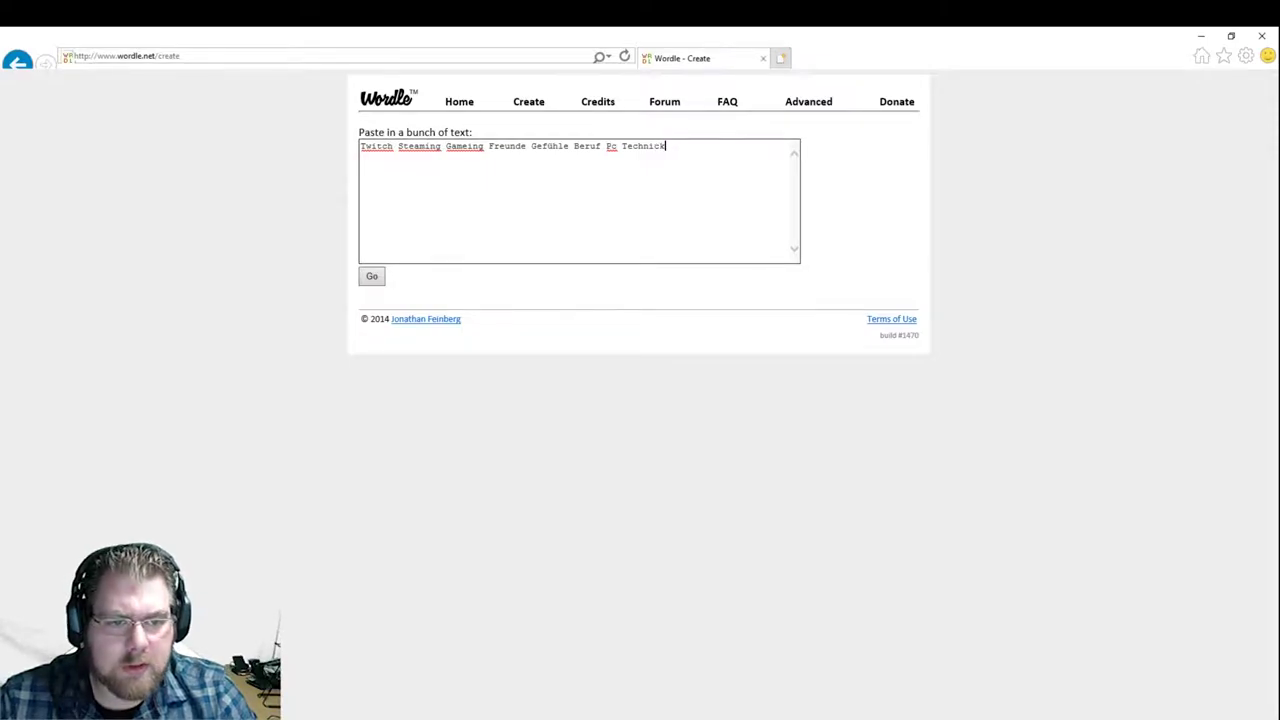
{"action": "key", "text": "BackSpace"}
{"action": "key", "text": "BackSpace"}
{"action": "type", "text": "k "}
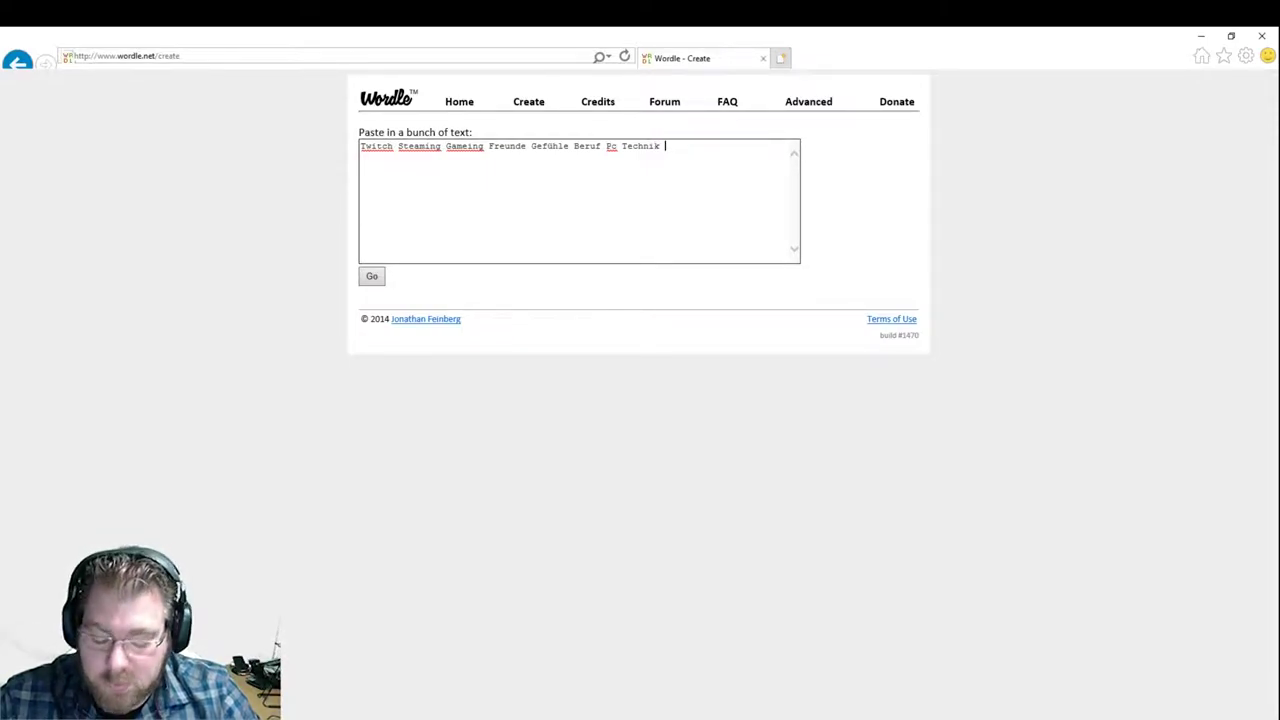
{"action": "type", "text": "Y"}
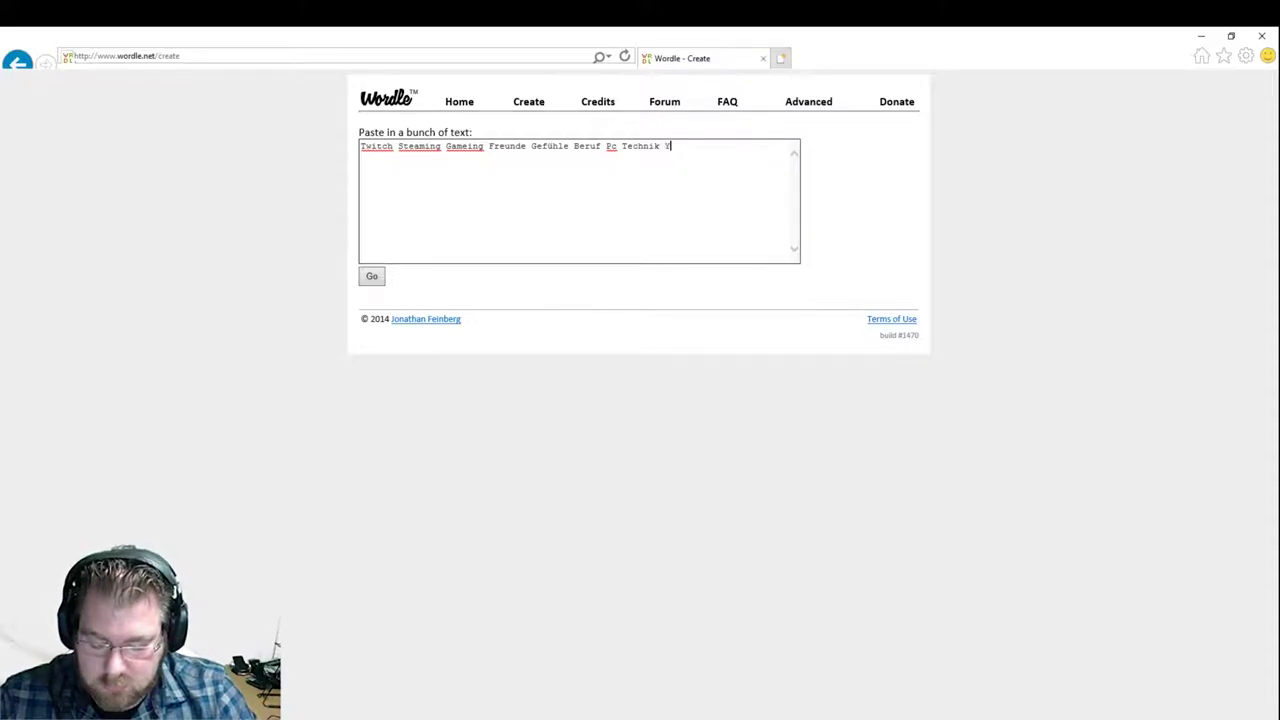
{"action": "type", "text": "outube"}
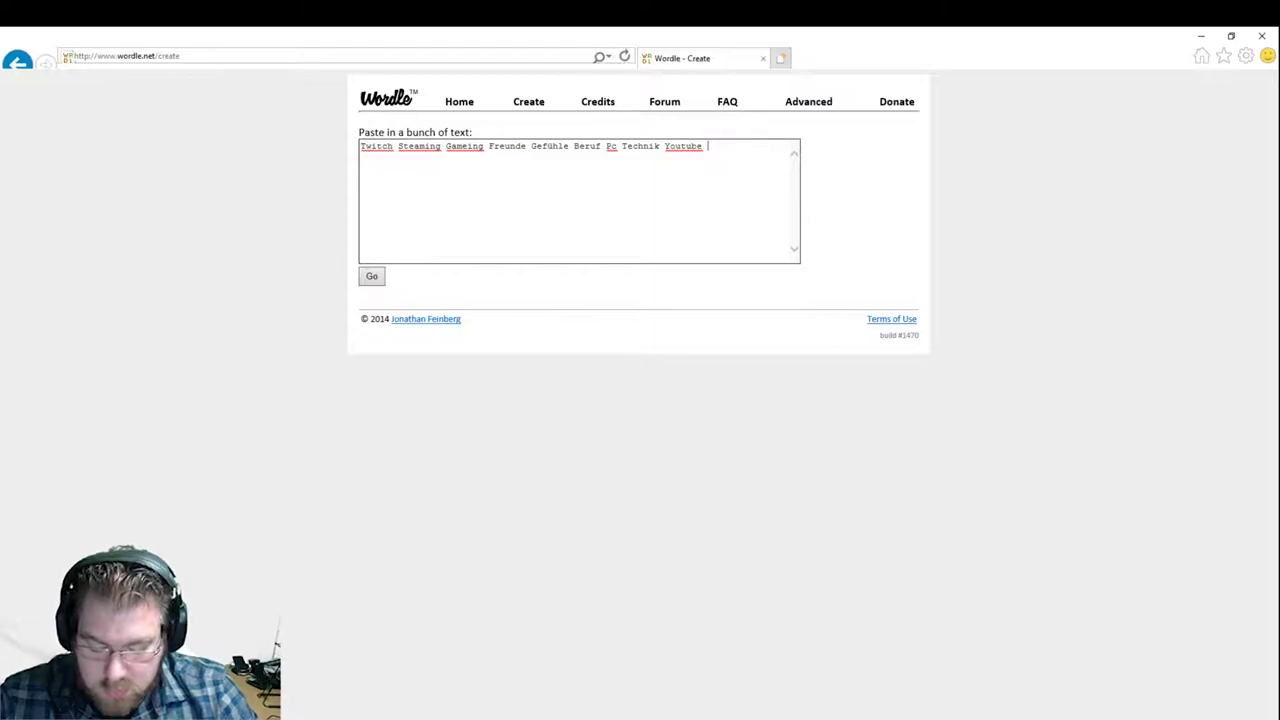
{"action": "type", "text": " Spaß"}
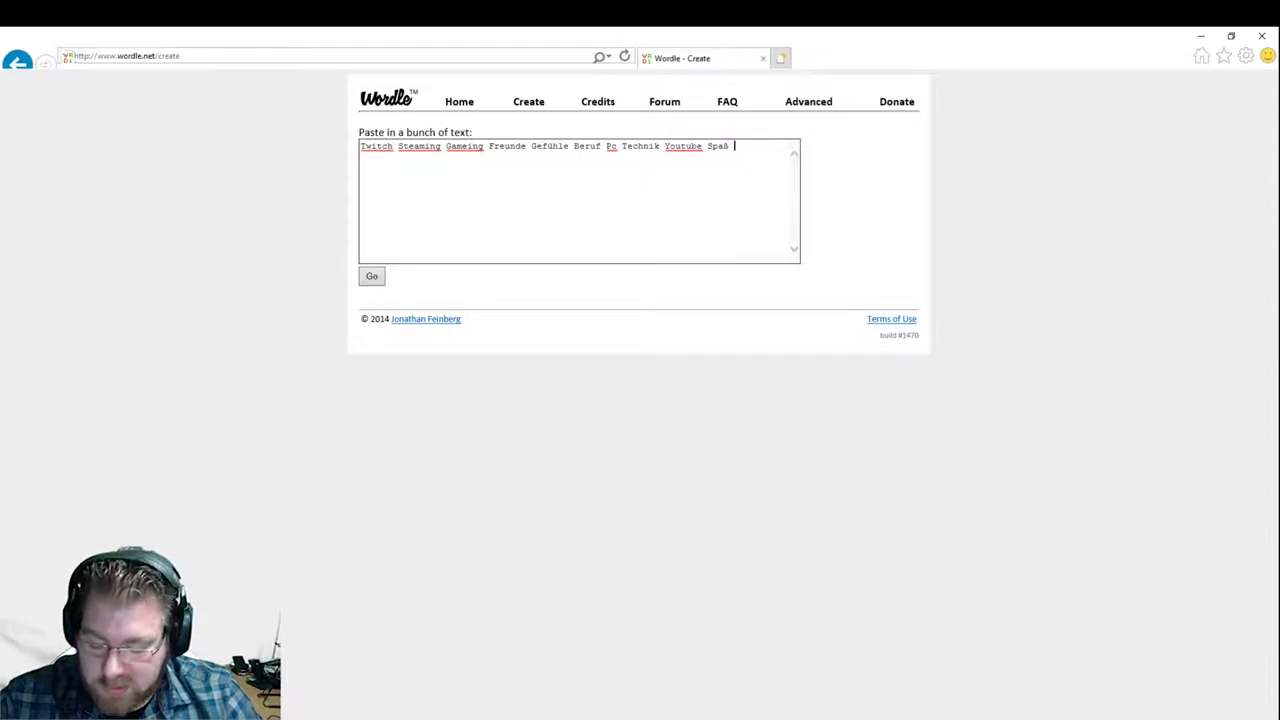
{"action": "type", "text": "Spiele"}
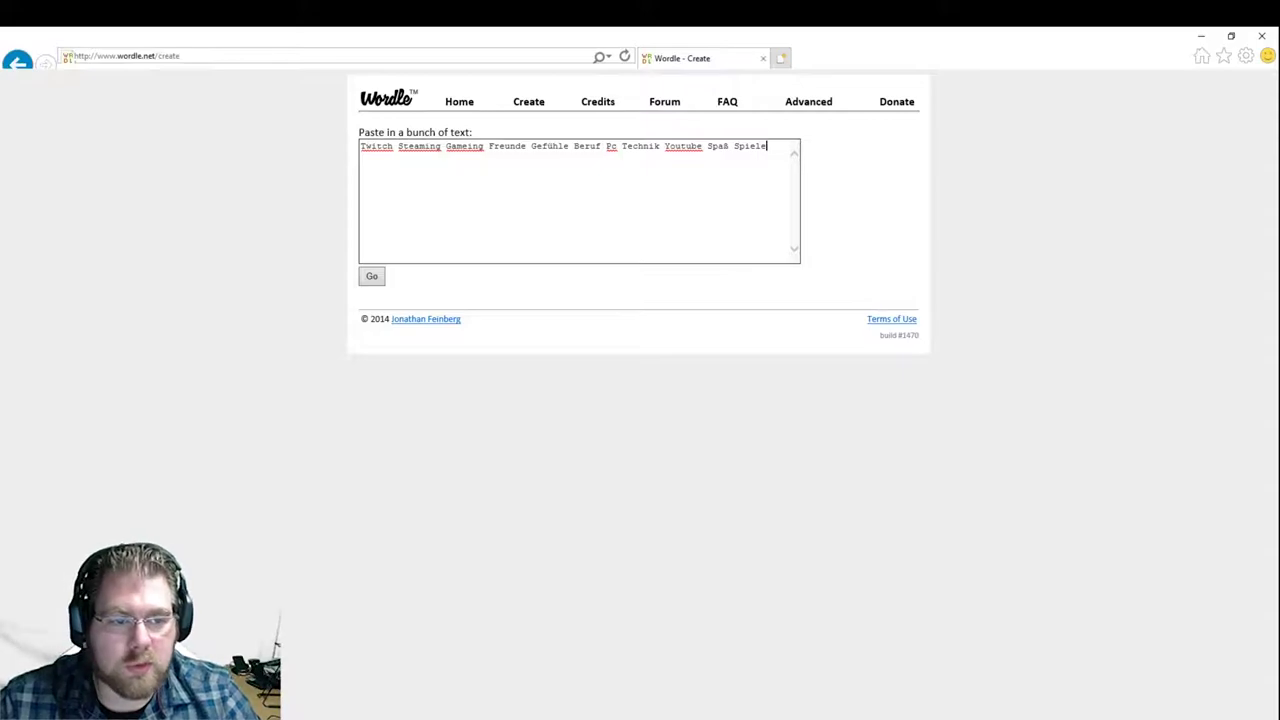
{"action": "type", "text": " A"}
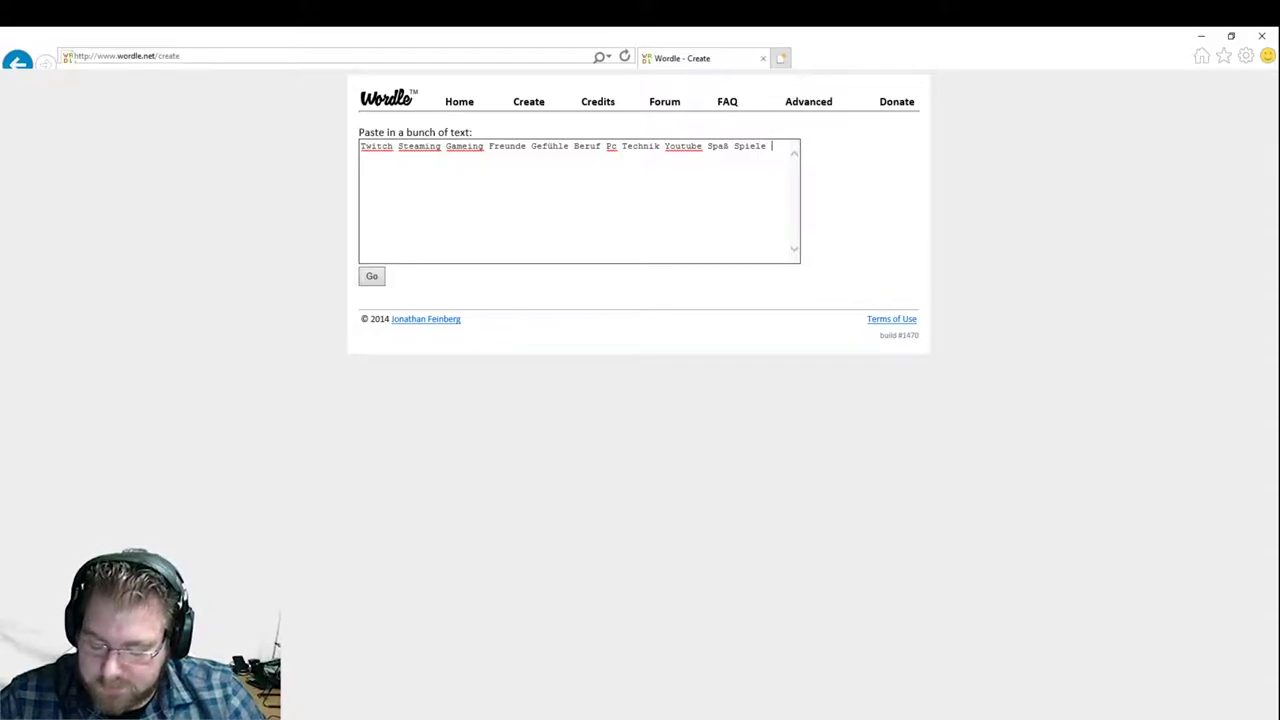
{"action": "type", "text": "be"}
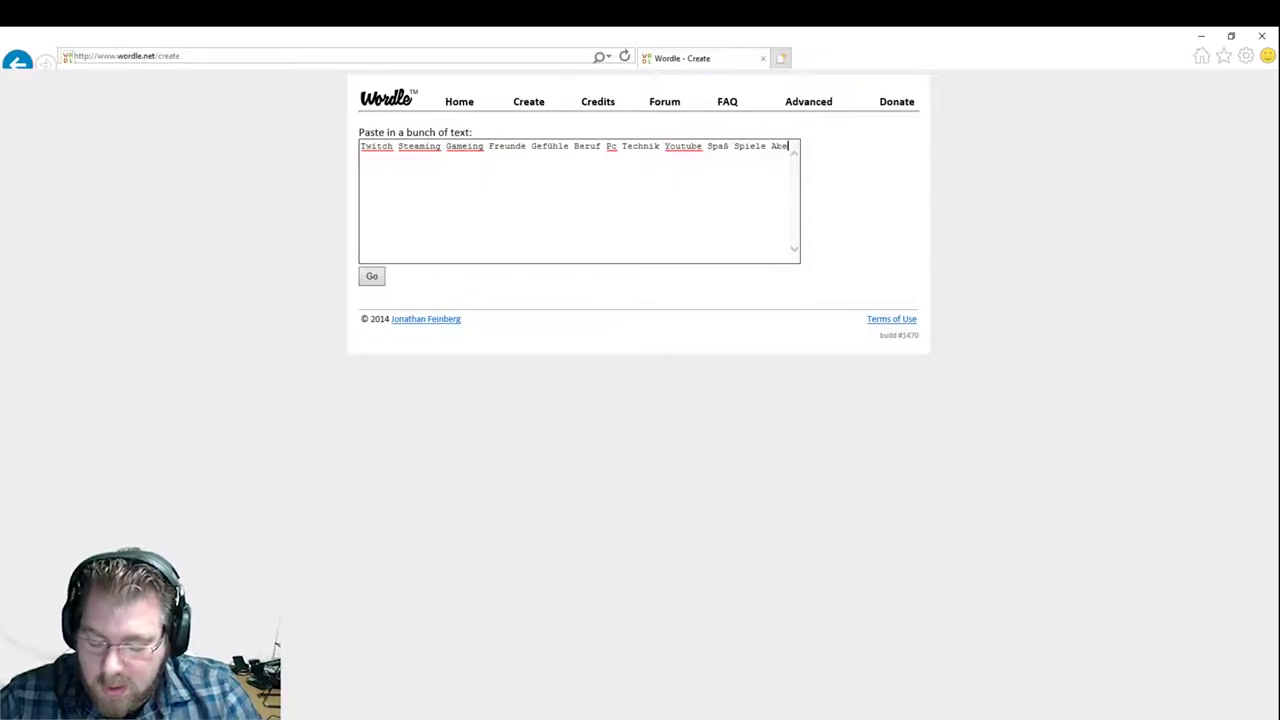
{"action": "type", "text": "nteuer"}
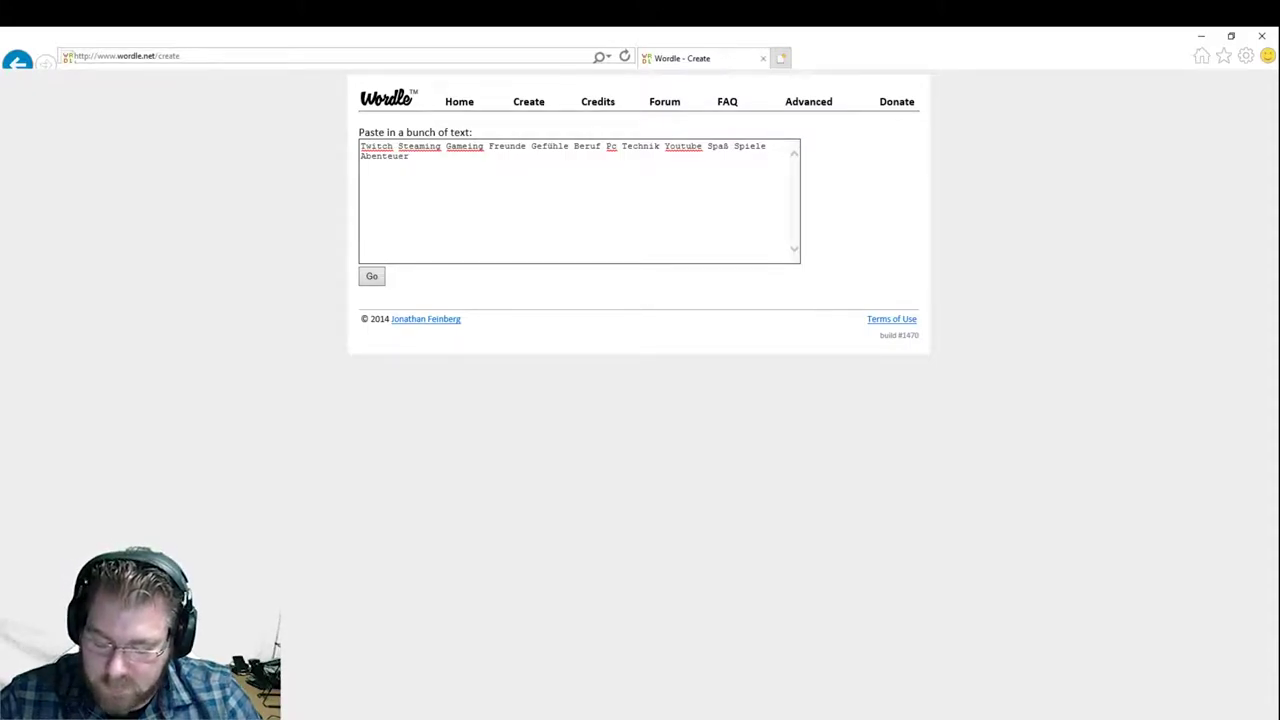
{"action": "type", "text": "Weltges"}
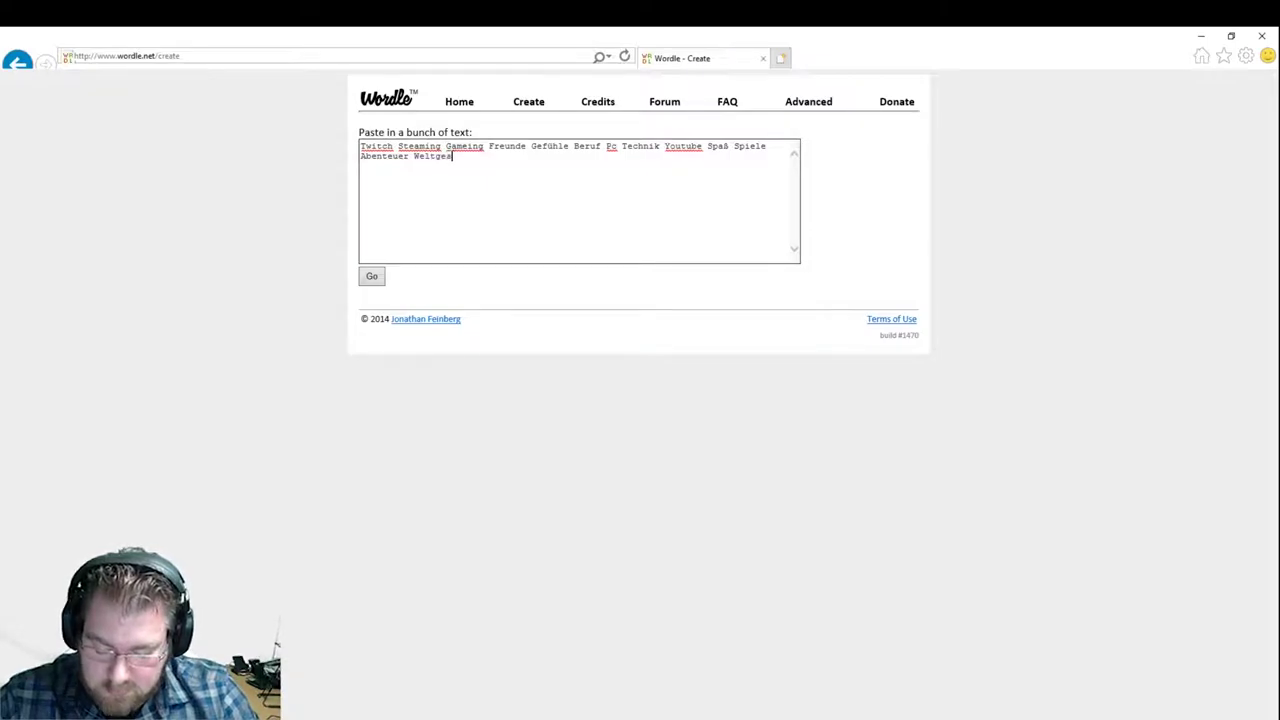
{"action": "type", "text": "chehen"}
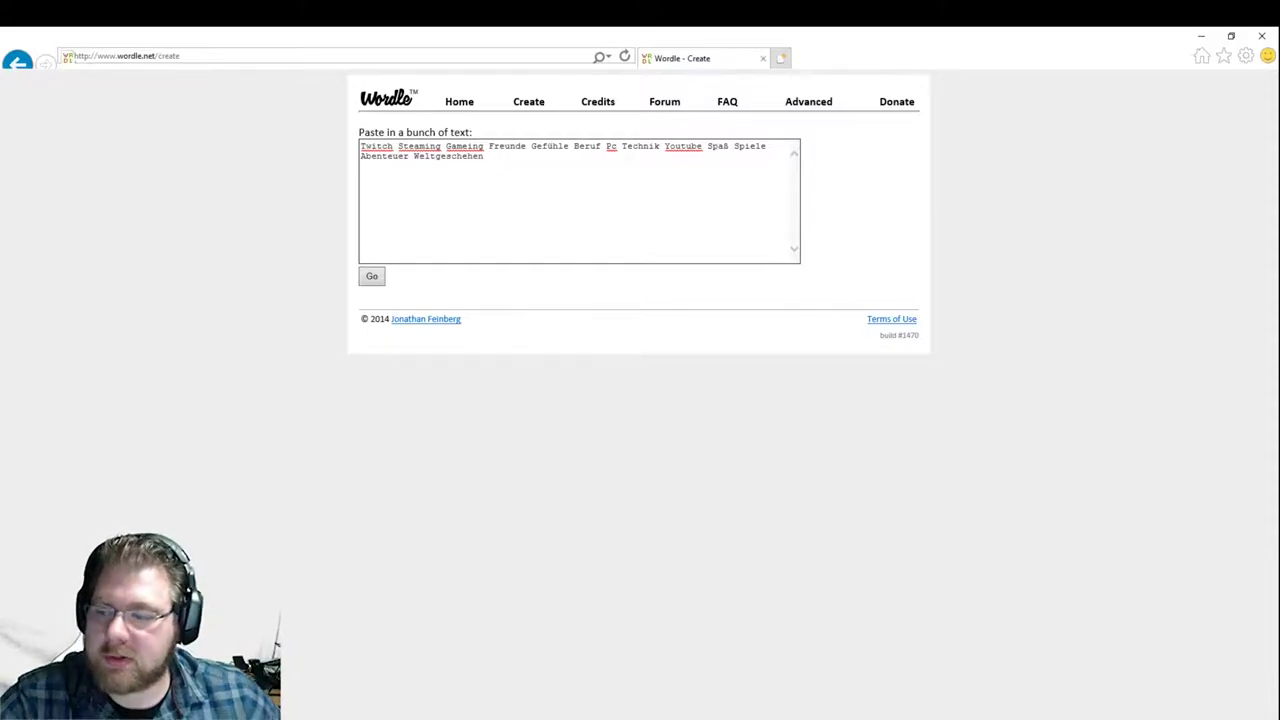
Generate the word cloud, allow the Java applet, and remove common German words
{"action": "left_click", "coordinate": [370, 278]}
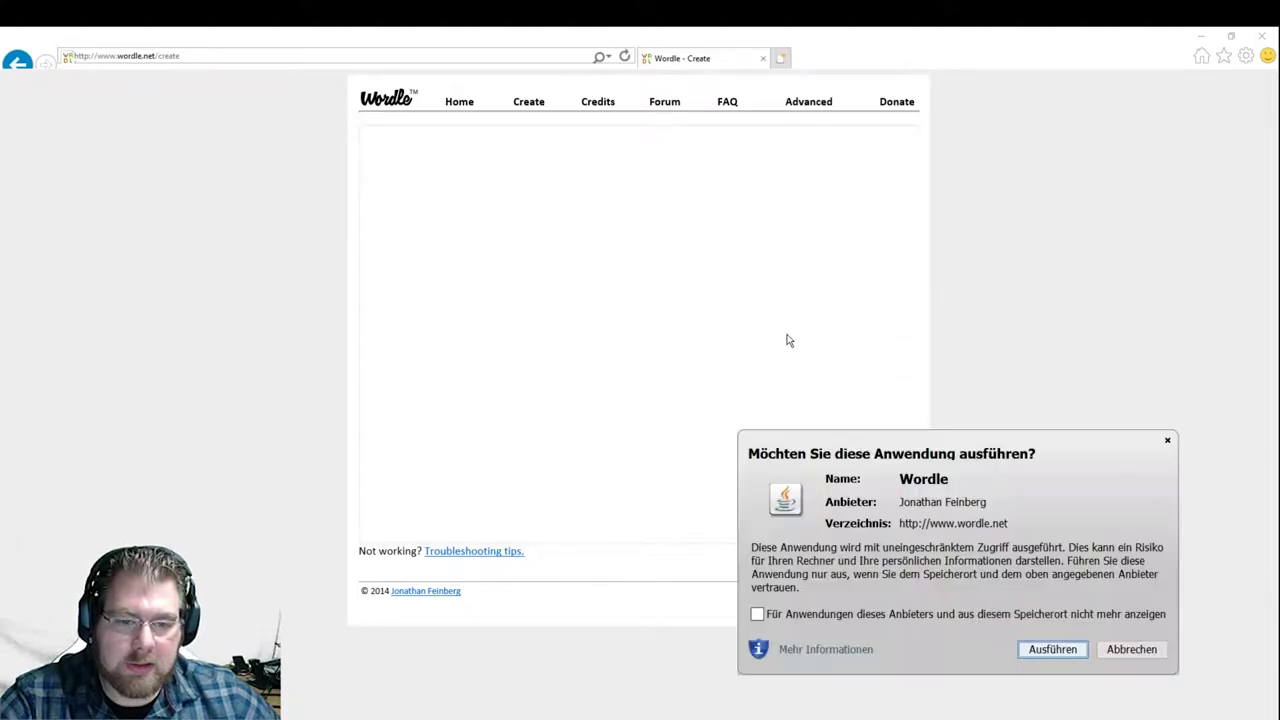
{"action": "left_click", "coordinate": [1062, 648]}
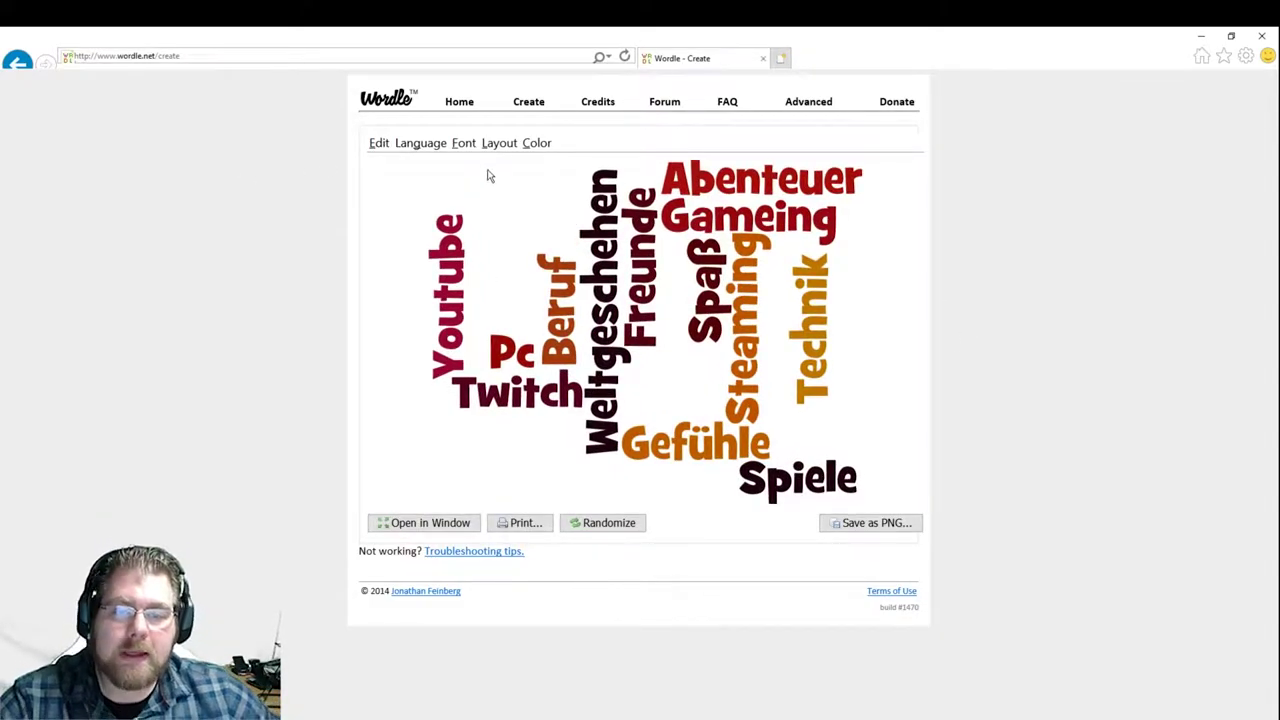
{"action": "left_click", "coordinate": [424, 144]}
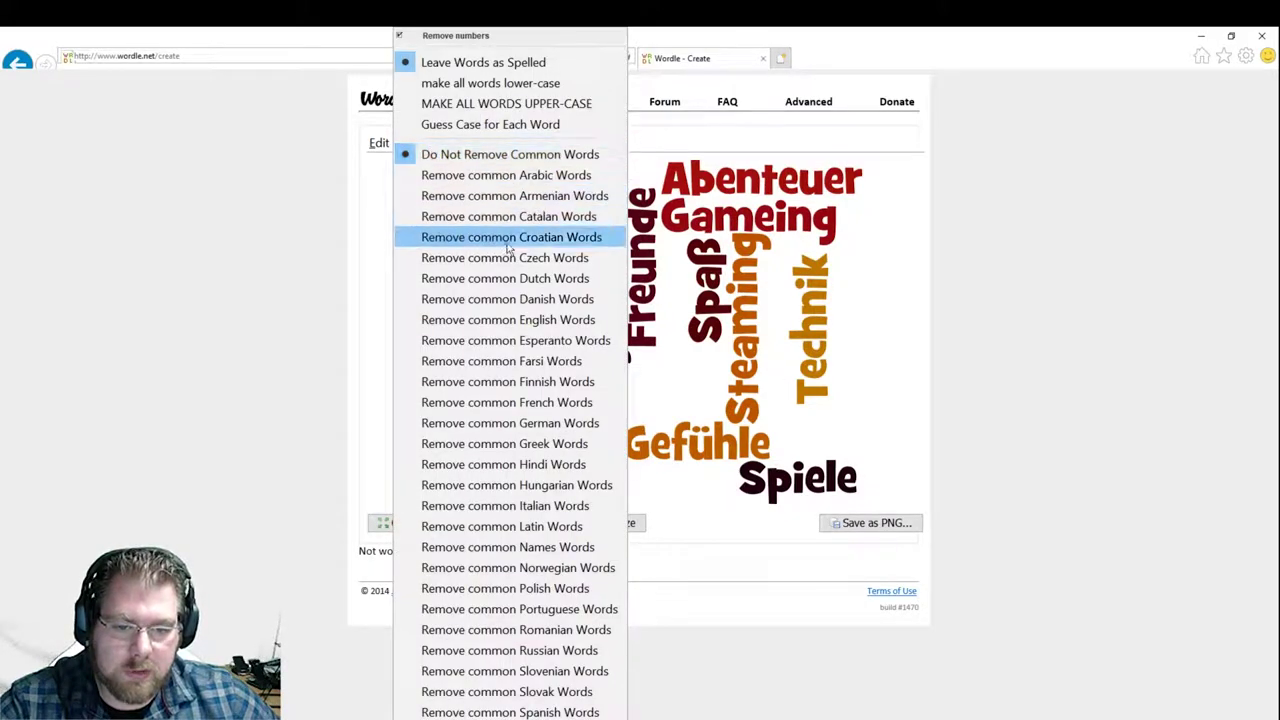
{"action": "left_click", "coordinate": [518, 426]}
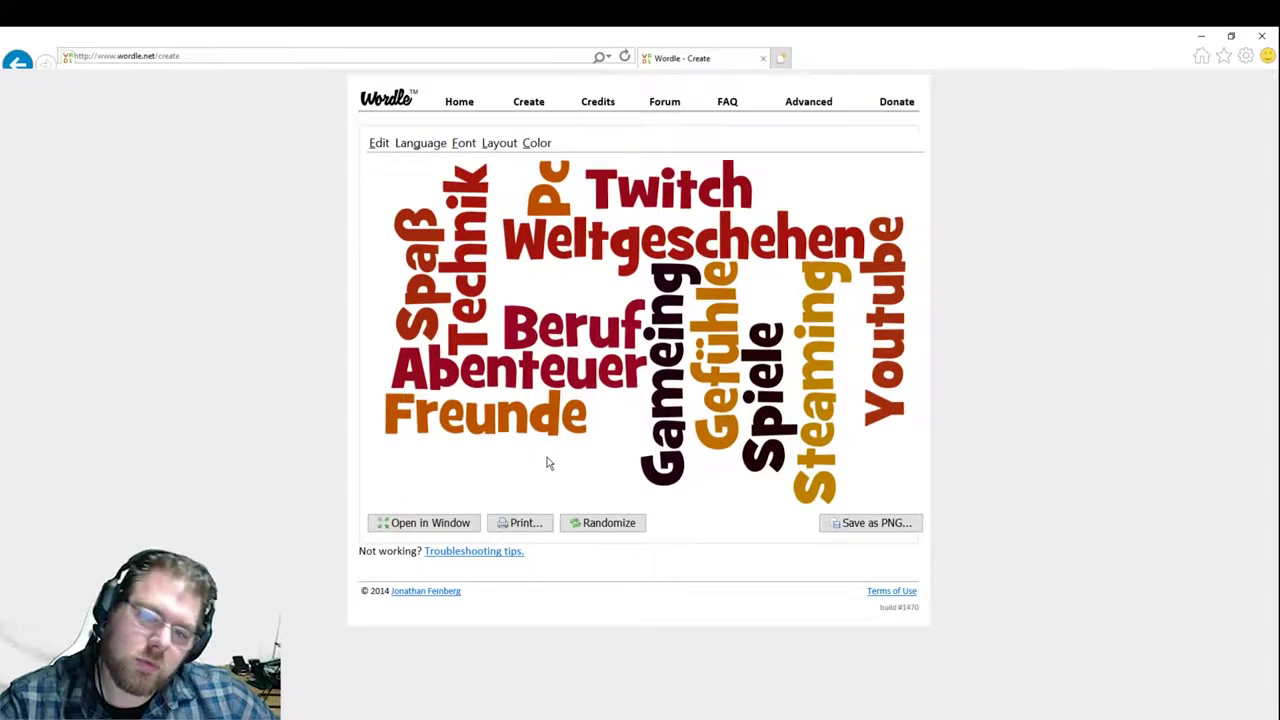
Try the Steelfish font, then render the cloud in Vigo
{"action": "left_click", "coordinate": [464, 143]}
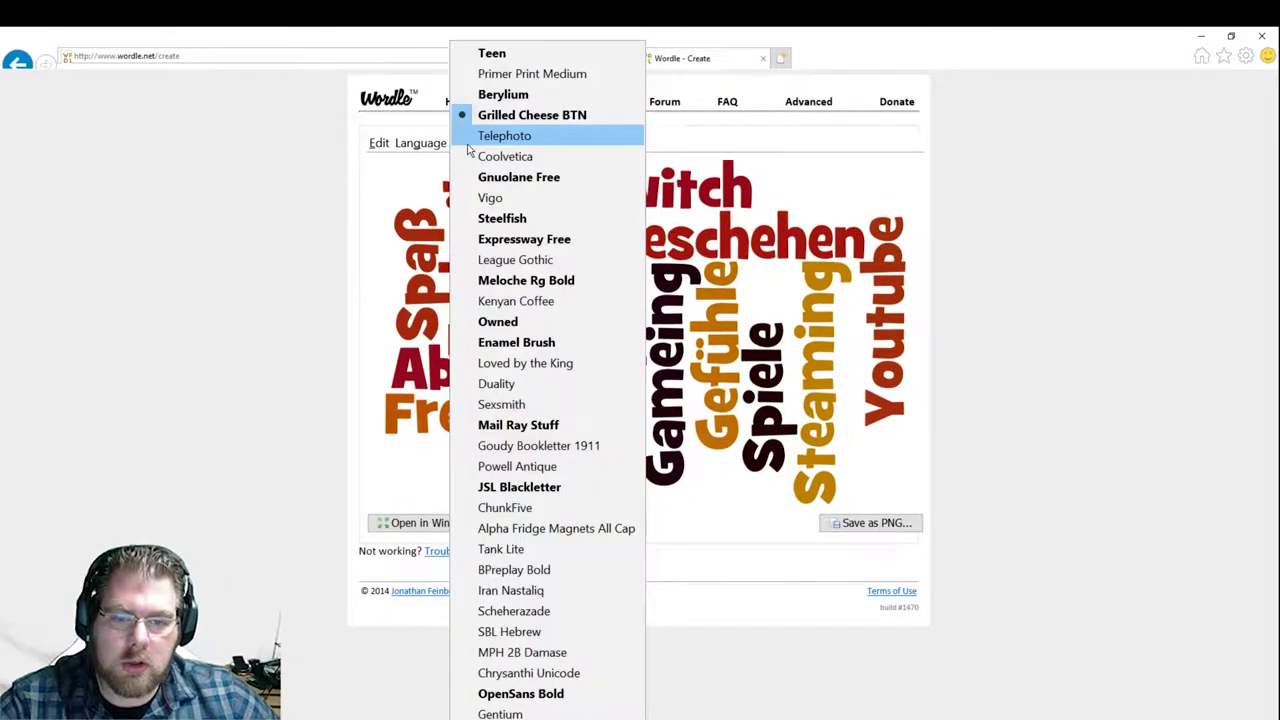
{"action": "left_click", "coordinate": [500, 218]}
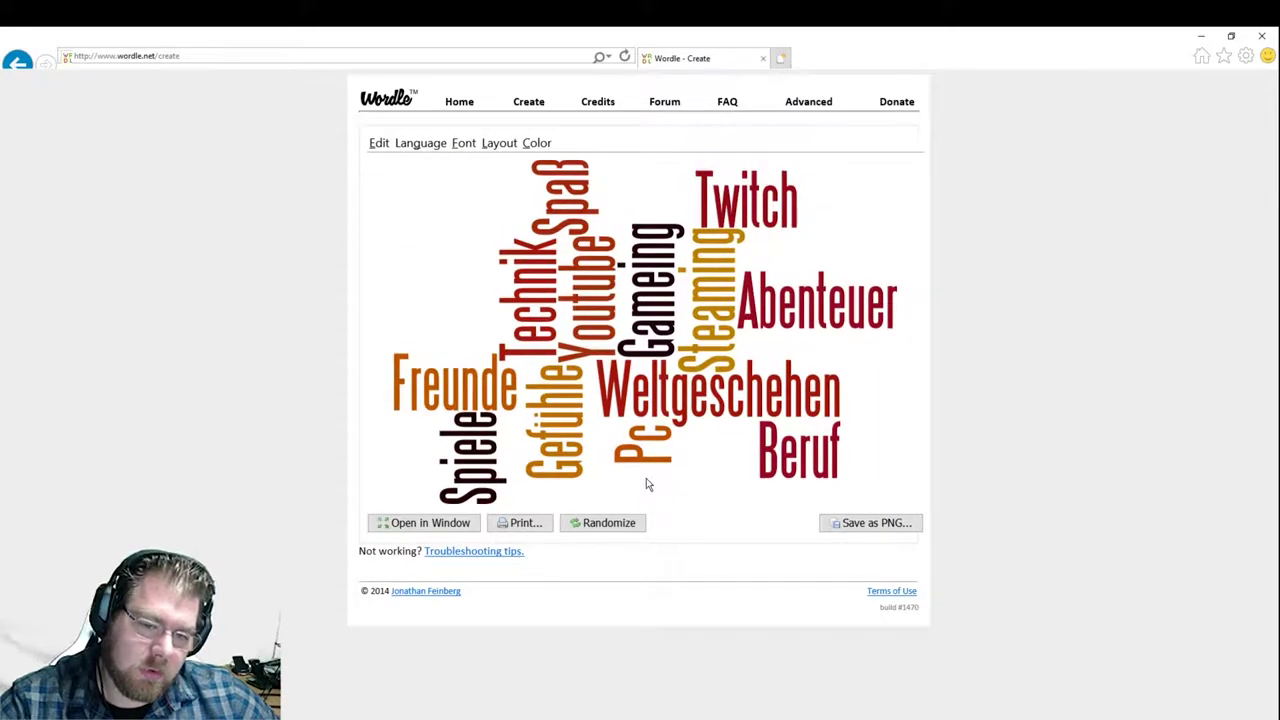
{"action": "left_click", "coordinate": [464, 143]}
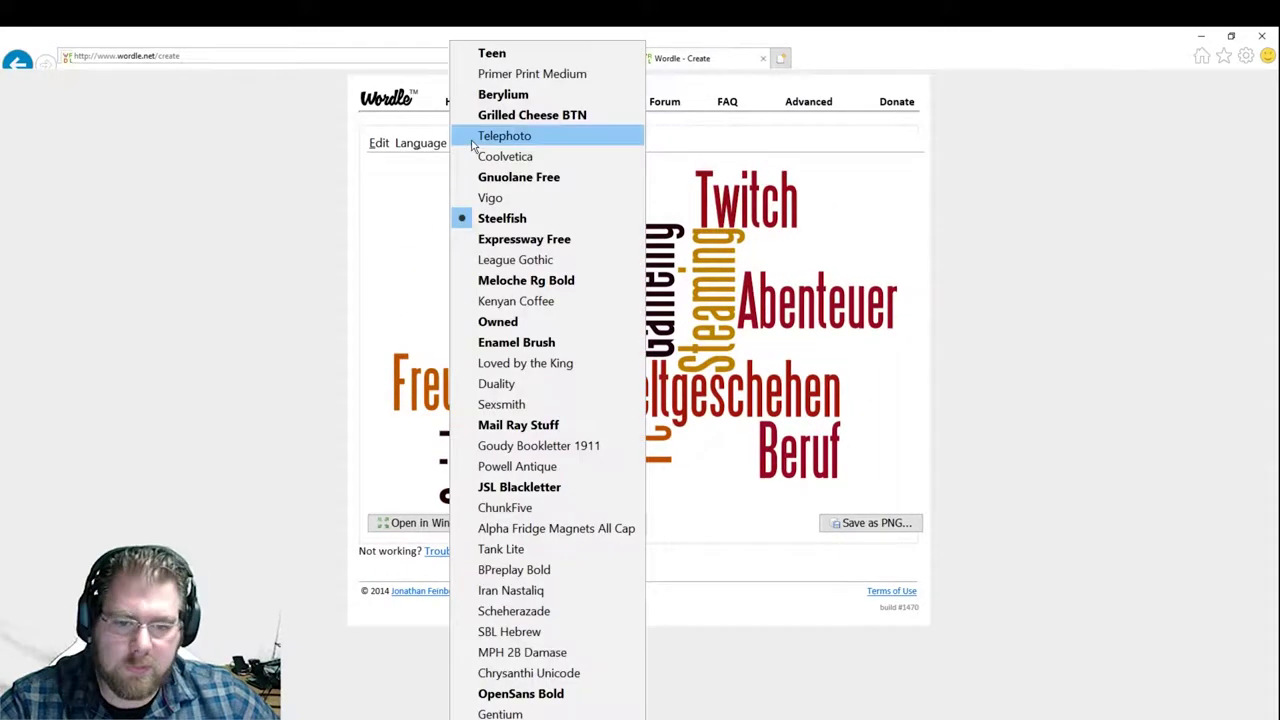
{"action": "left_click", "coordinate": [495, 197]}
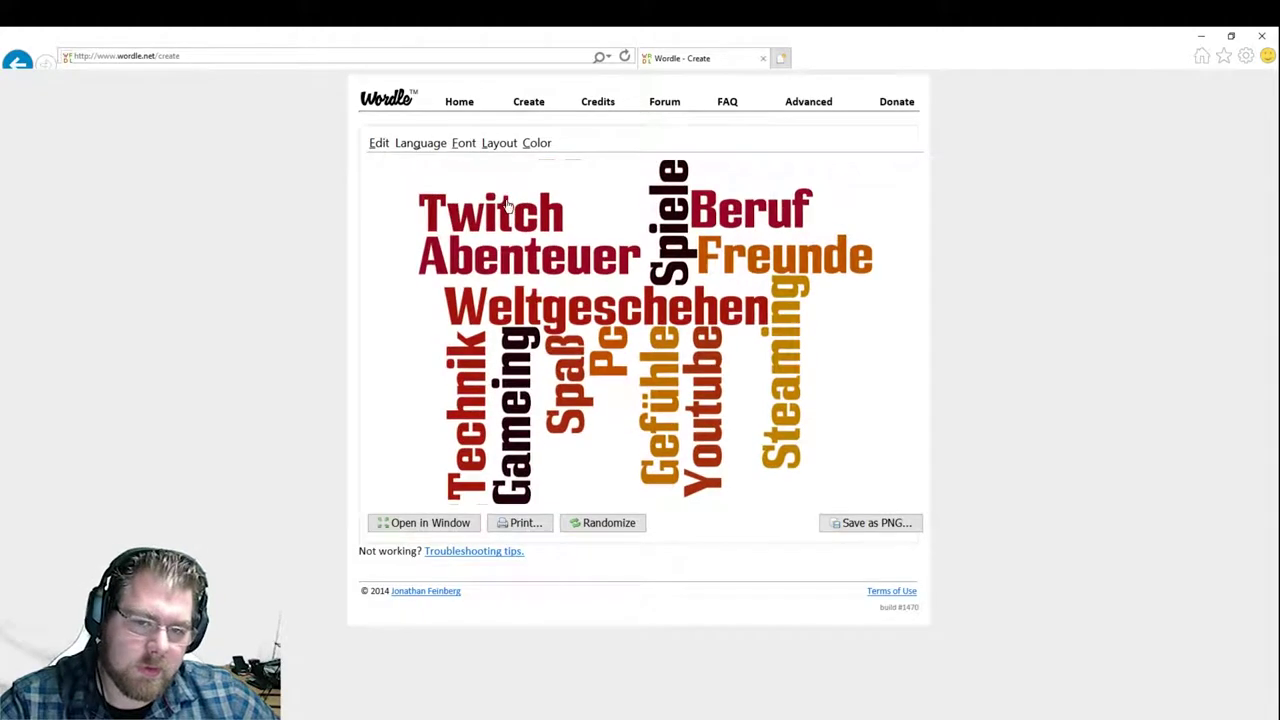
Try the Telephoto and Berylium fonts, settling on Grilled Cheese BTN
{"action": "left_click", "coordinate": [472, 146]}
{"action": "mouse_move", "coordinate": [499, 143]}
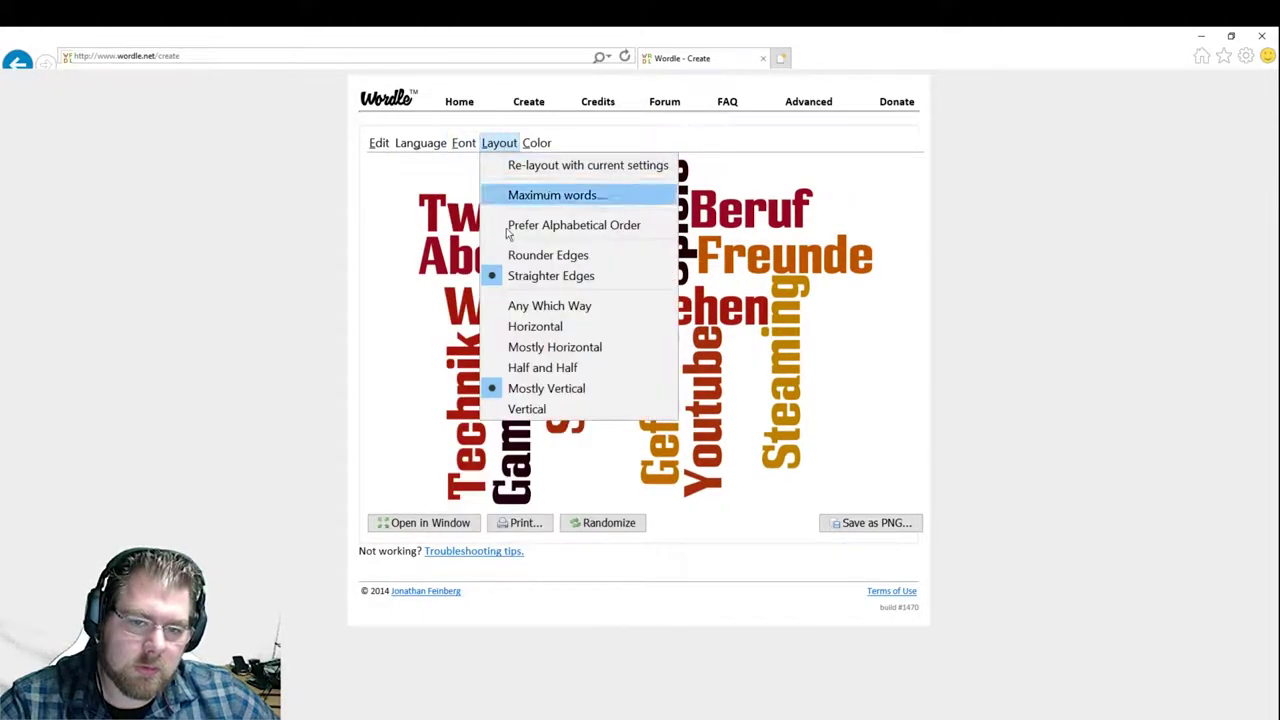
{"action": "left_click", "coordinate": [499, 143]}
{"action": "left_click", "coordinate": [464, 143]}
{"action": "left_click", "coordinate": [490, 136]}
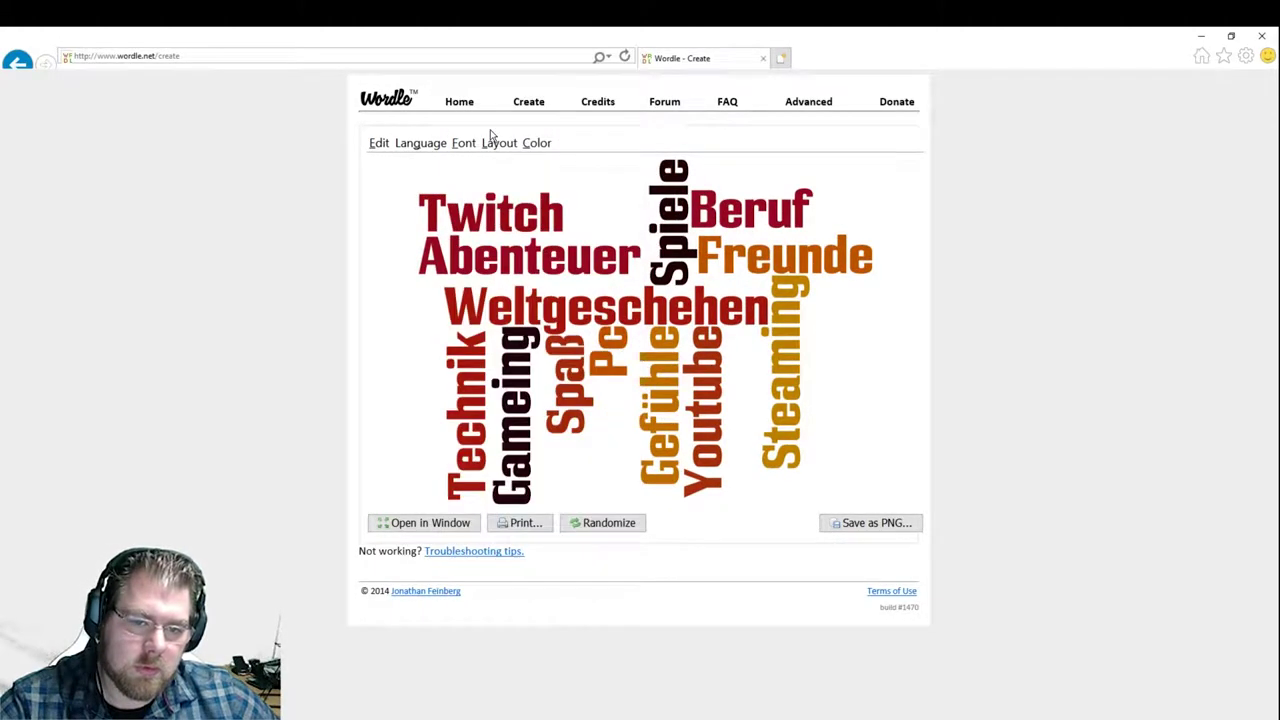
{"action": "left_click", "coordinate": [467, 146]}
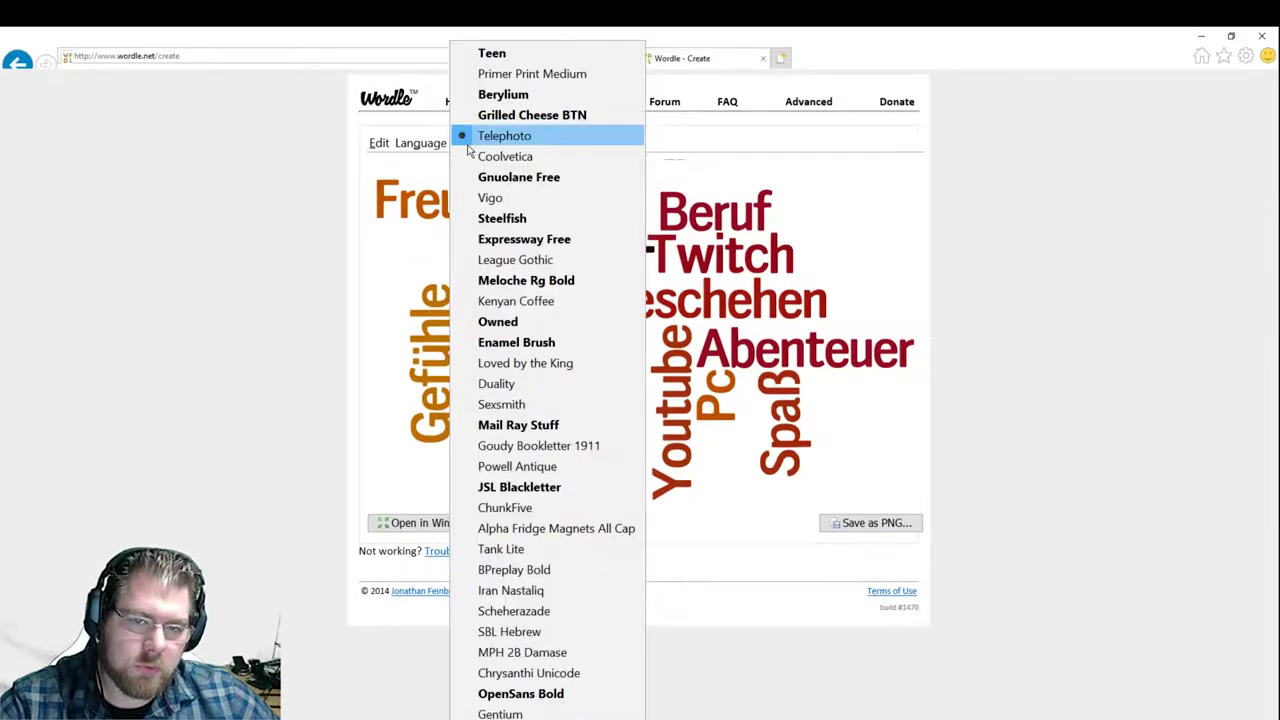
{"action": "left_click", "coordinate": [497, 117]}
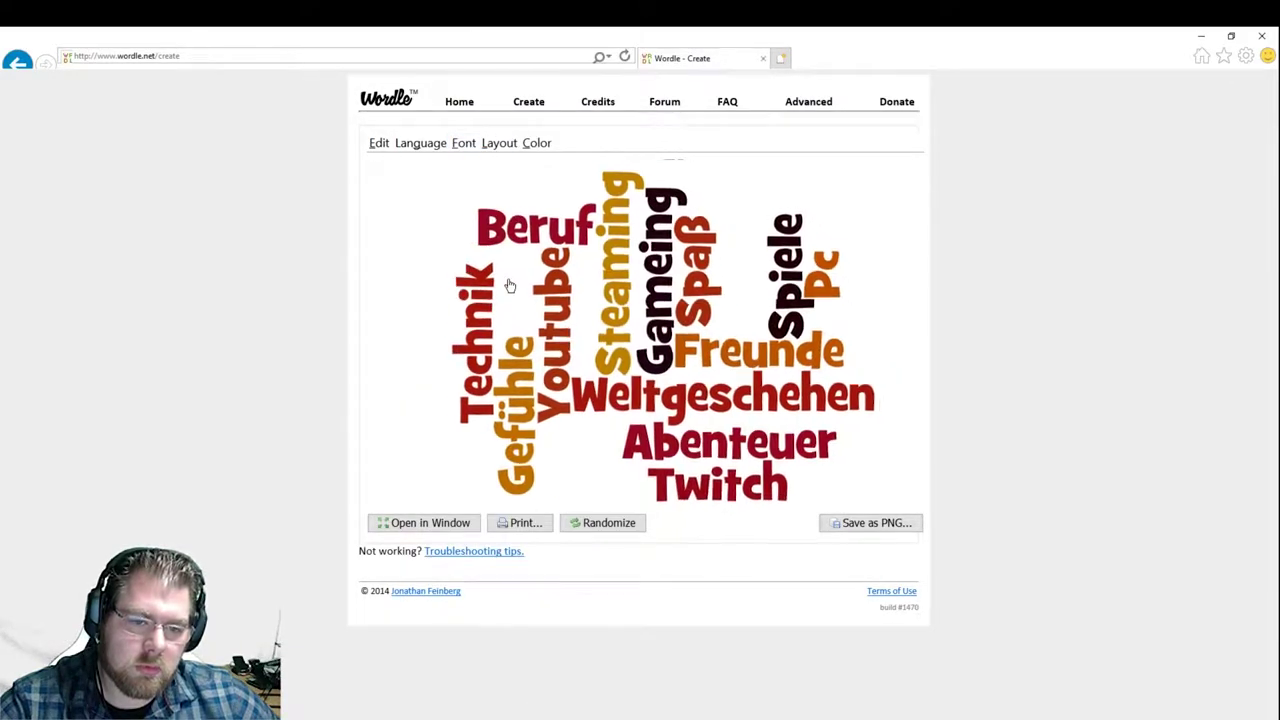
{"action": "left_click", "coordinate": [466, 143]}
{"action": "left_click", "coordinate": [508, 97]}
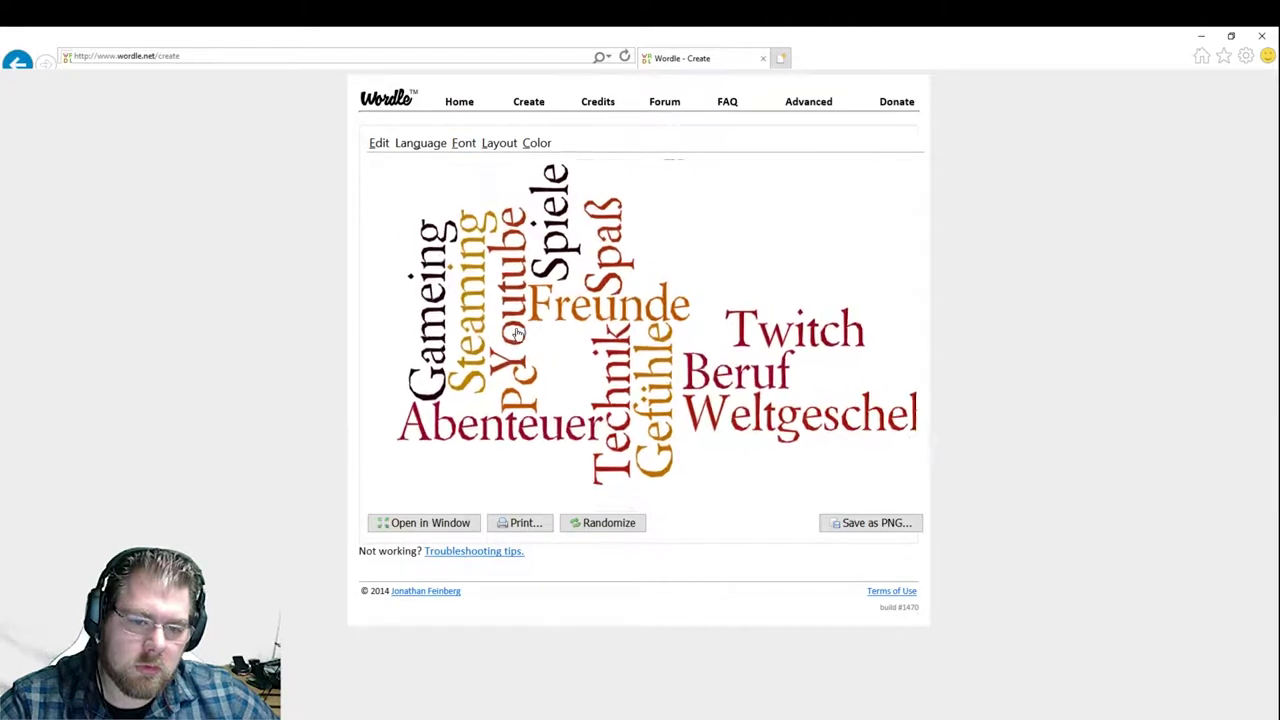
{"action": "left_click", "coordinate": [468, 143]}
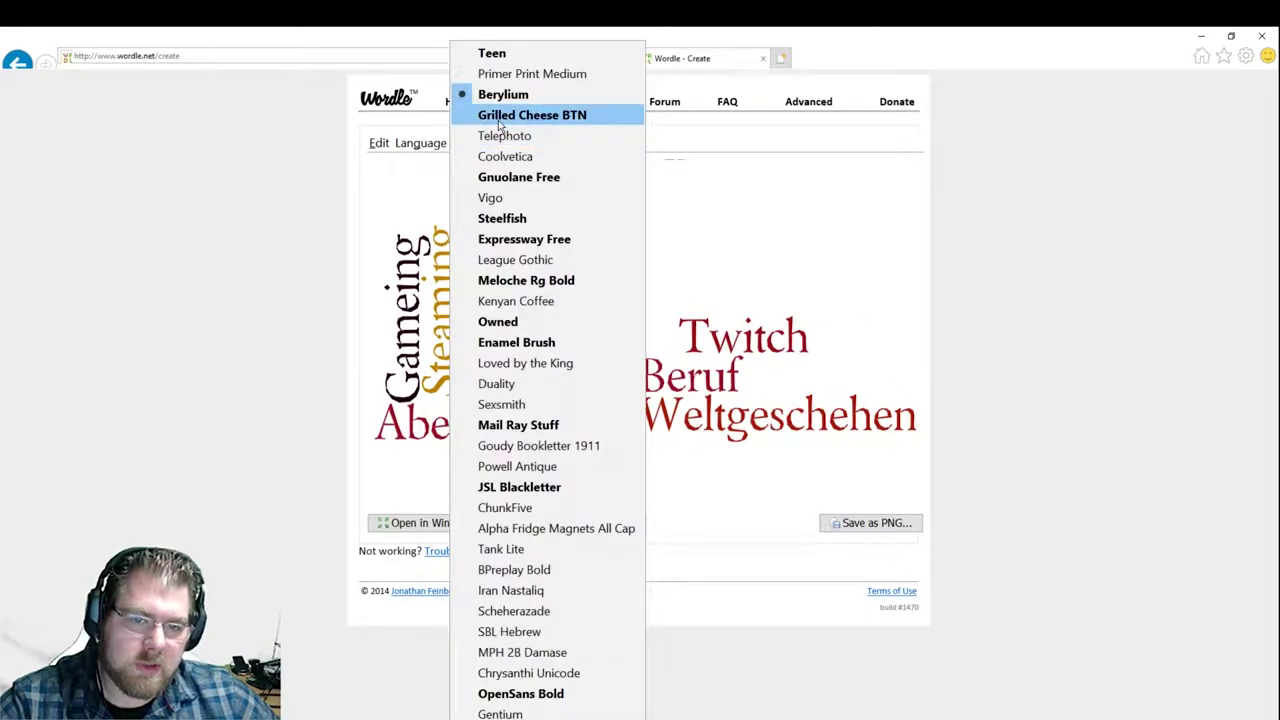
{"action": "left_click", "coordinate": [499, 117]}
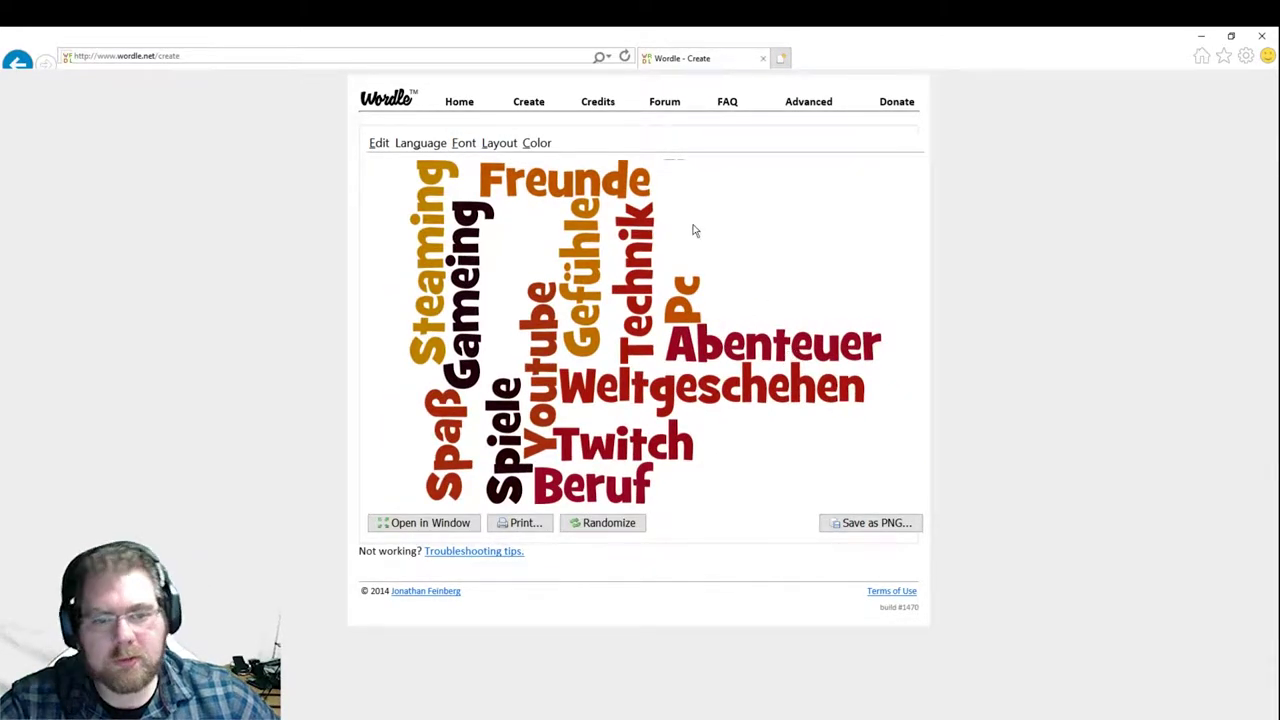
Lay the words out mostly horizontally and, after trying rounder edges, use straighter edges
{"action": "left_click", "coordinate": [497, 146]}
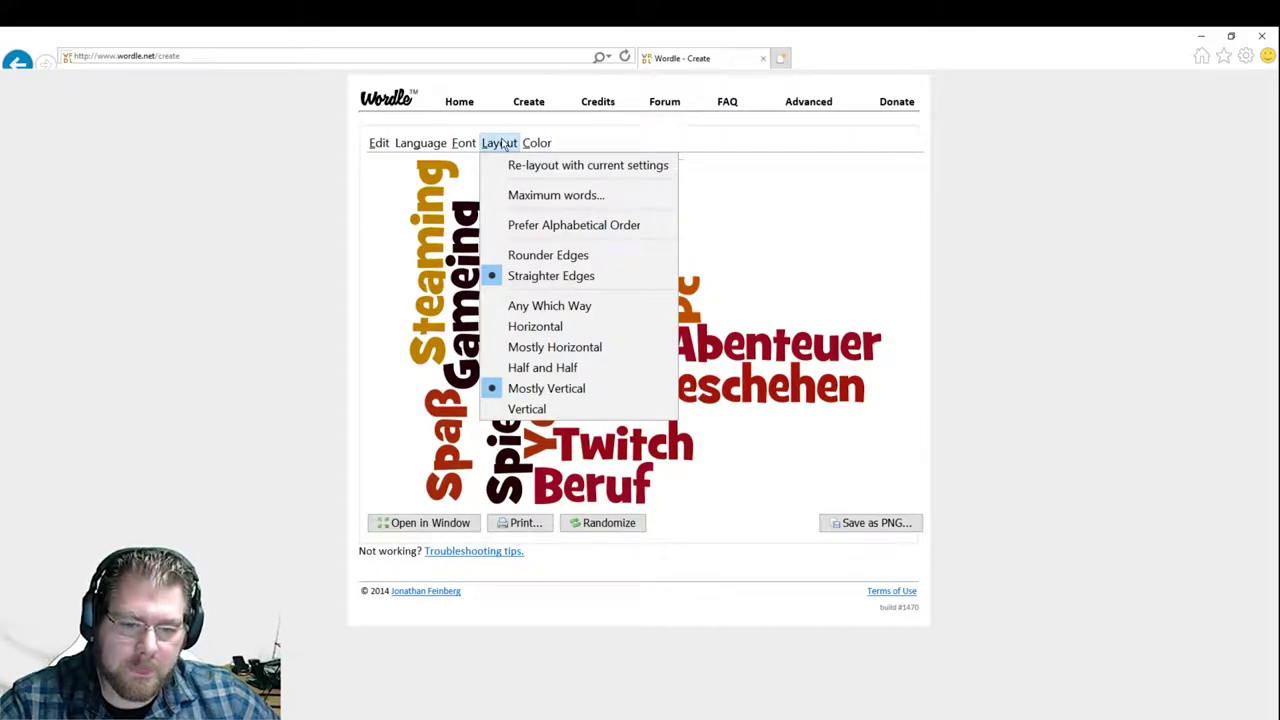
{"action": "left_click", "coordinate": [572, 350]}
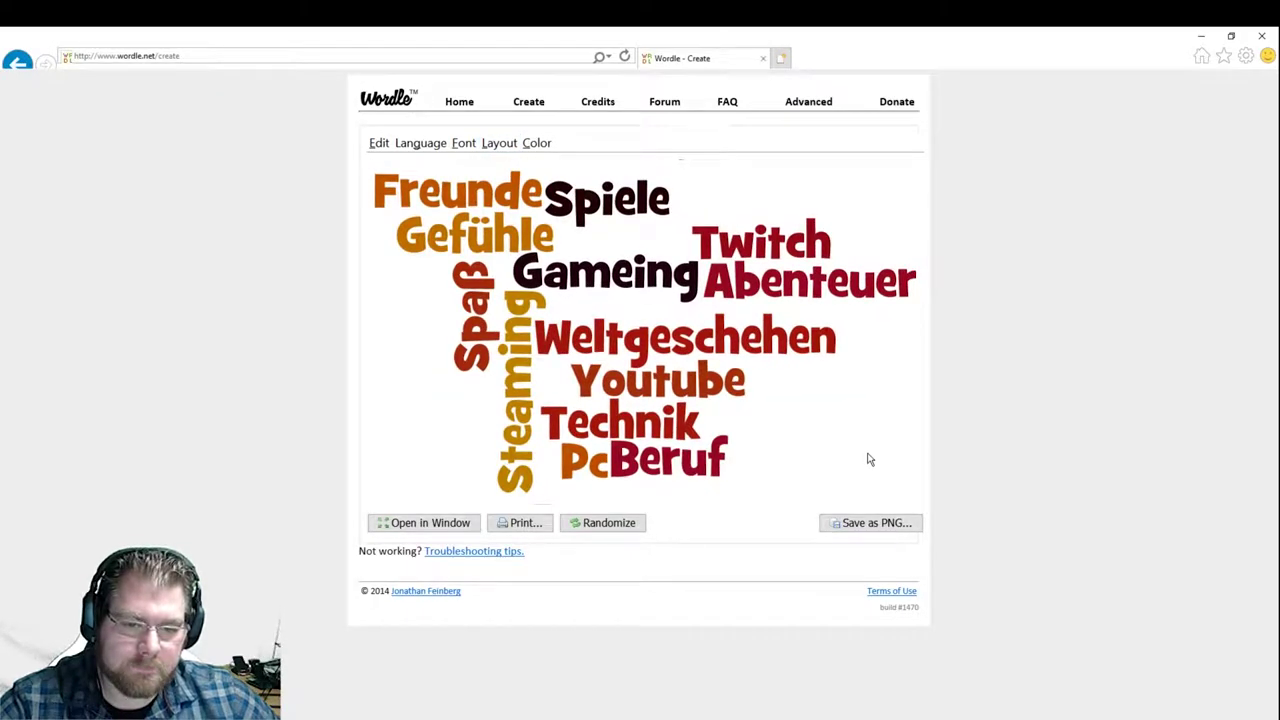
{"action": "left_click", "coordinate": [510, 145]}
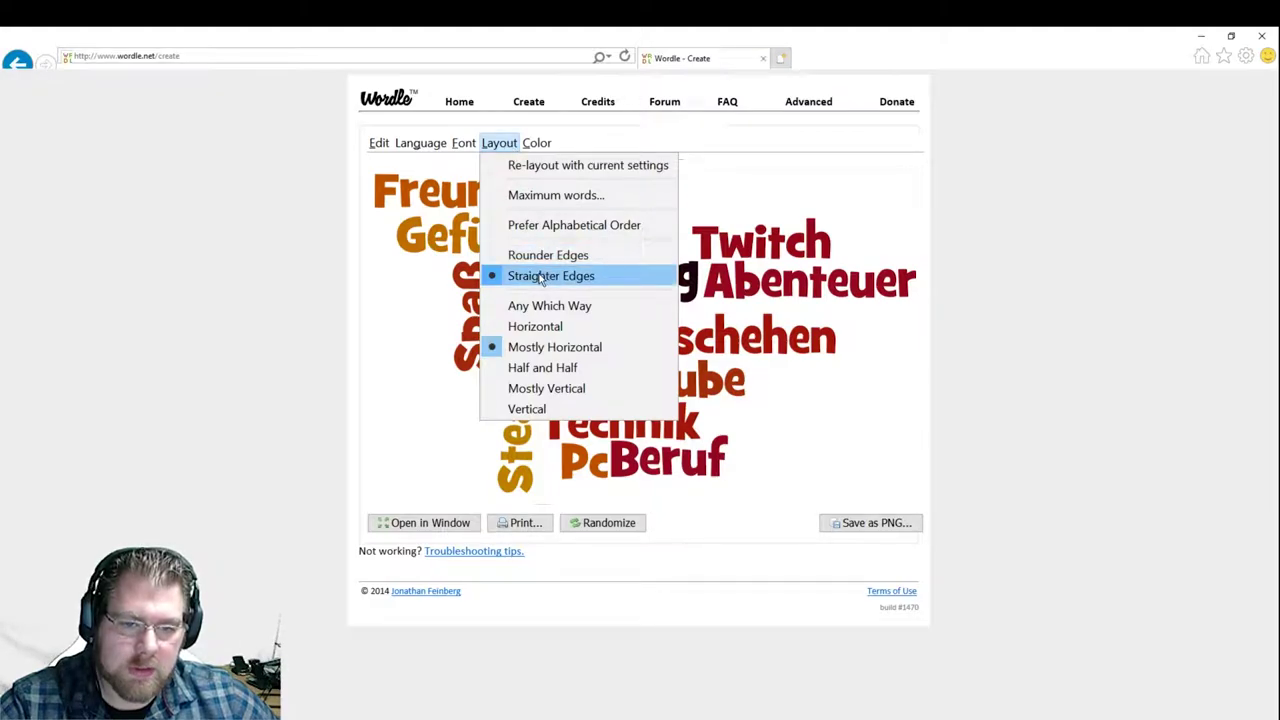
{"action": "left_click", "coordinate": [548, 256]}
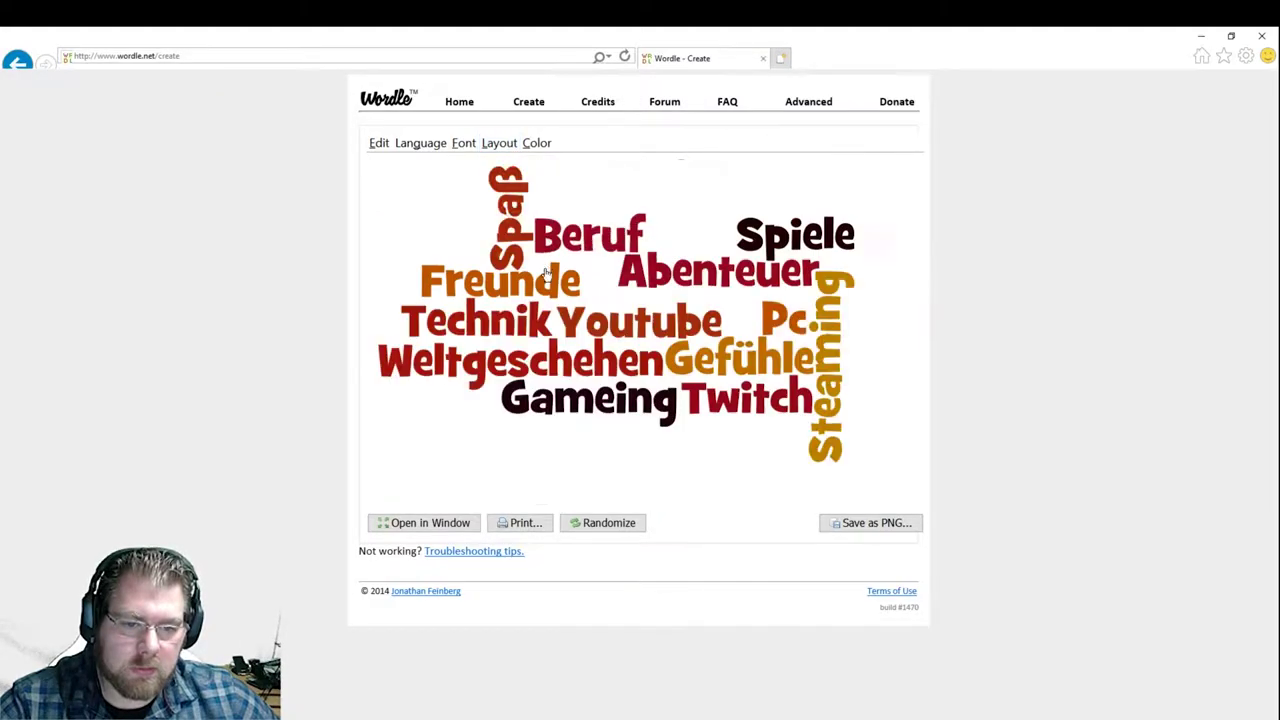
{"action": "left_click", "coordinate": [501, 145]}
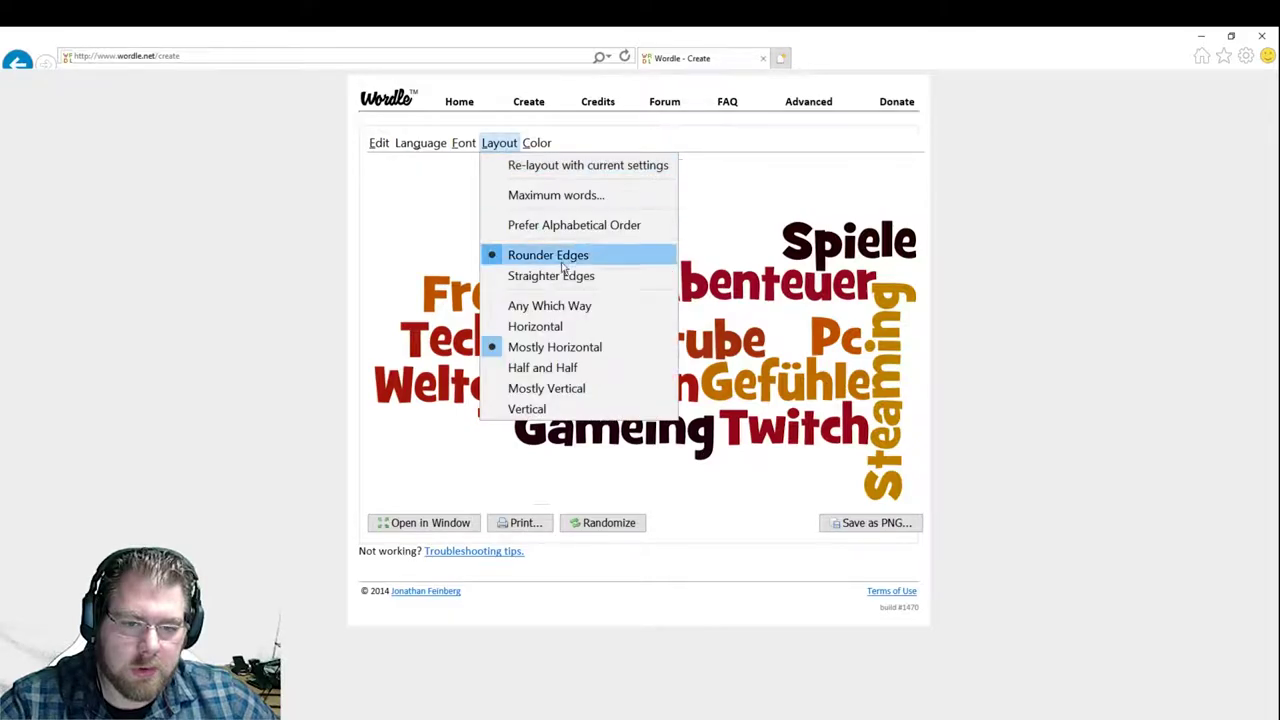
{"action": "left_click", "coordinate": [566, 272]}
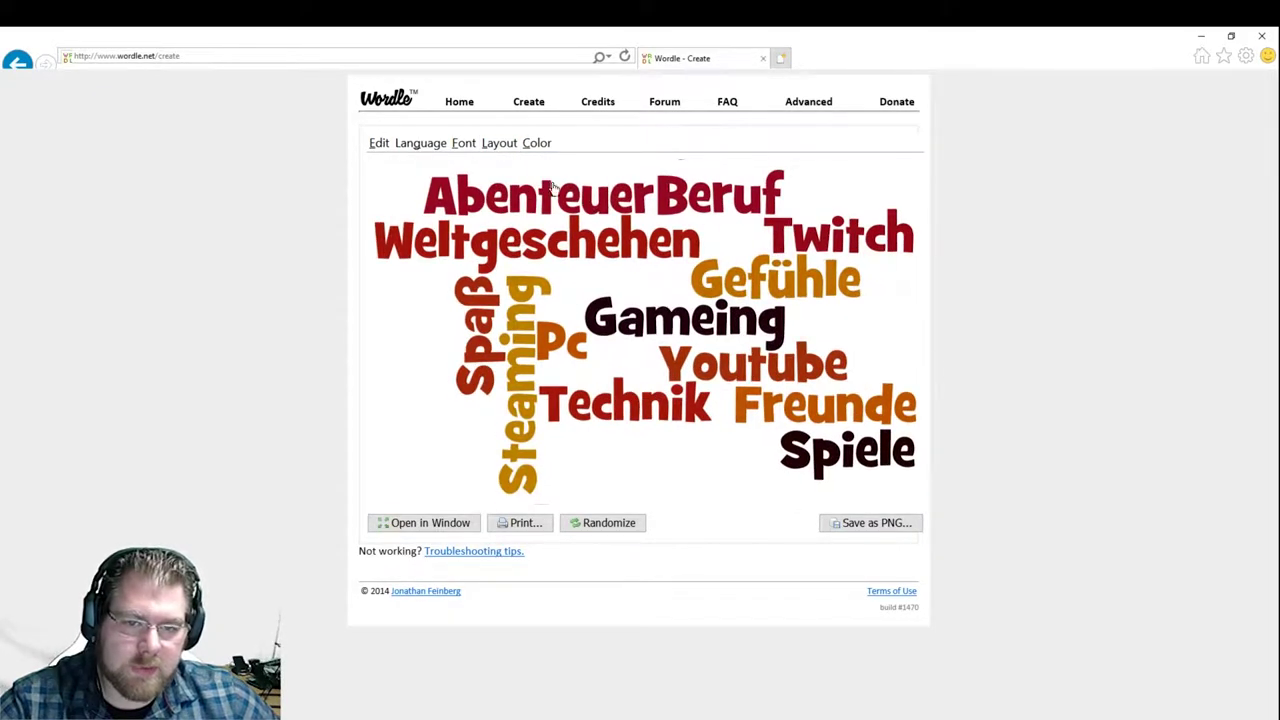
{"action": "left_click", "coordinate": [500, 143]}
{"action": "left_click", "coordinate": [527, 256]}
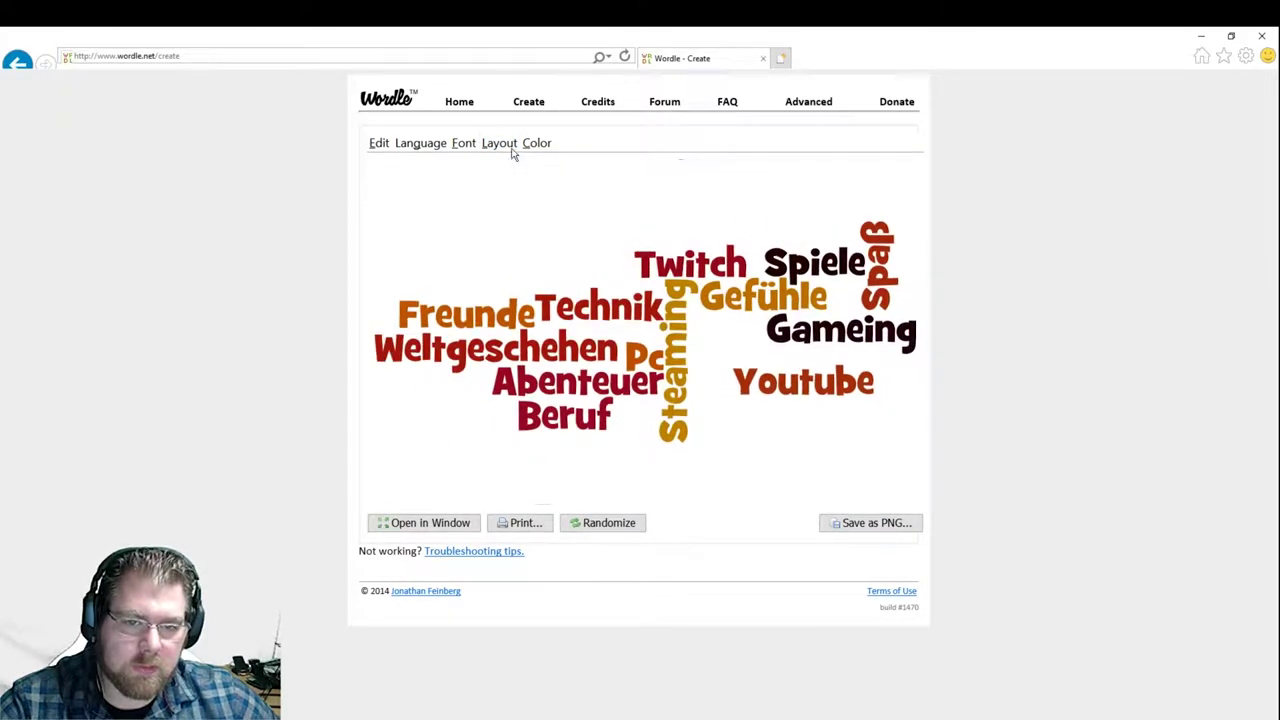
{"action": "left_click", "coordinate": [503, 145]}
{"action": "left_click", "coordinate": [538, 277]}
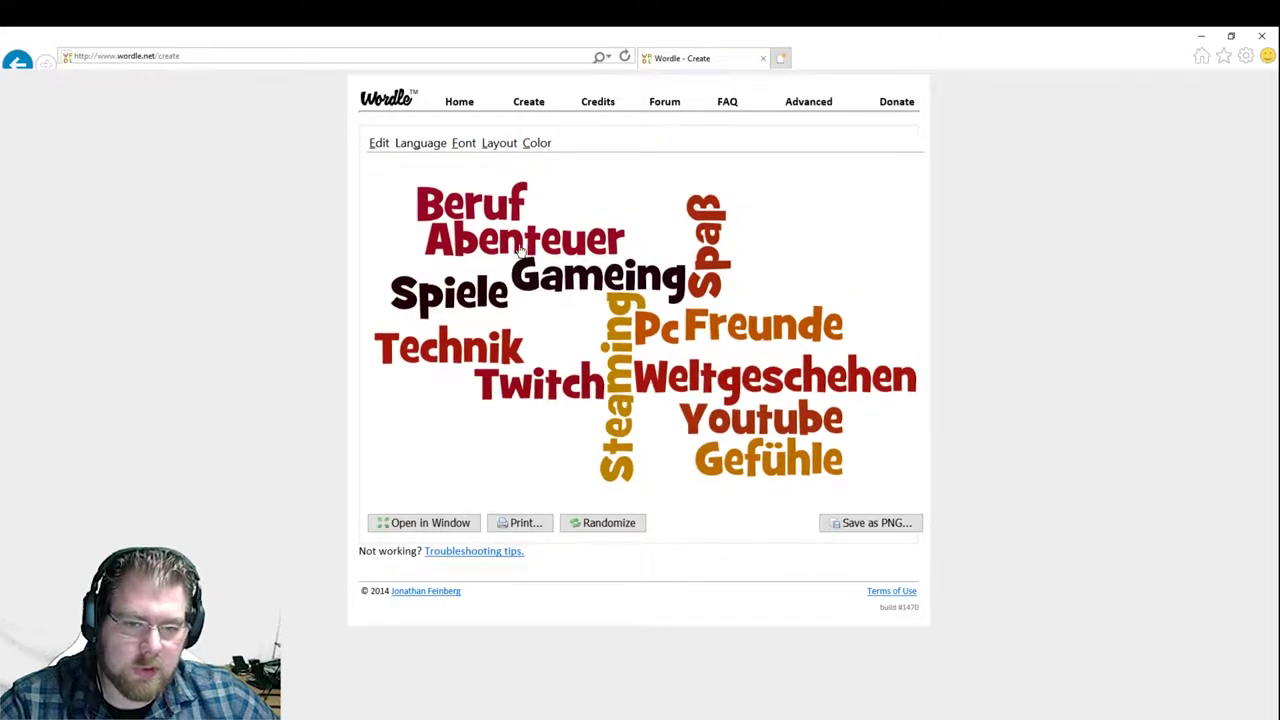
Switch the cloud to white words on black and save it as wordle.png in Tutorials
{"action": "left_click", "coordinate": [536, 143]}
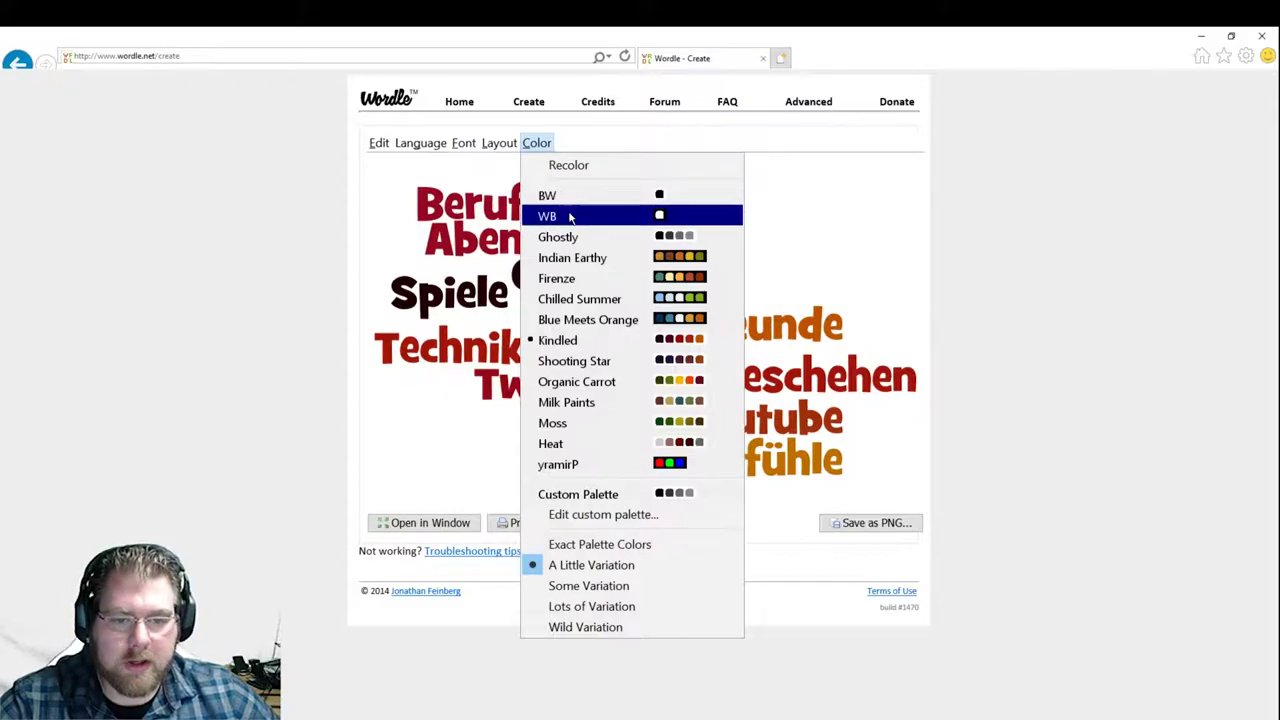
{"action": "left_click", "coordinate": [566, 224]}
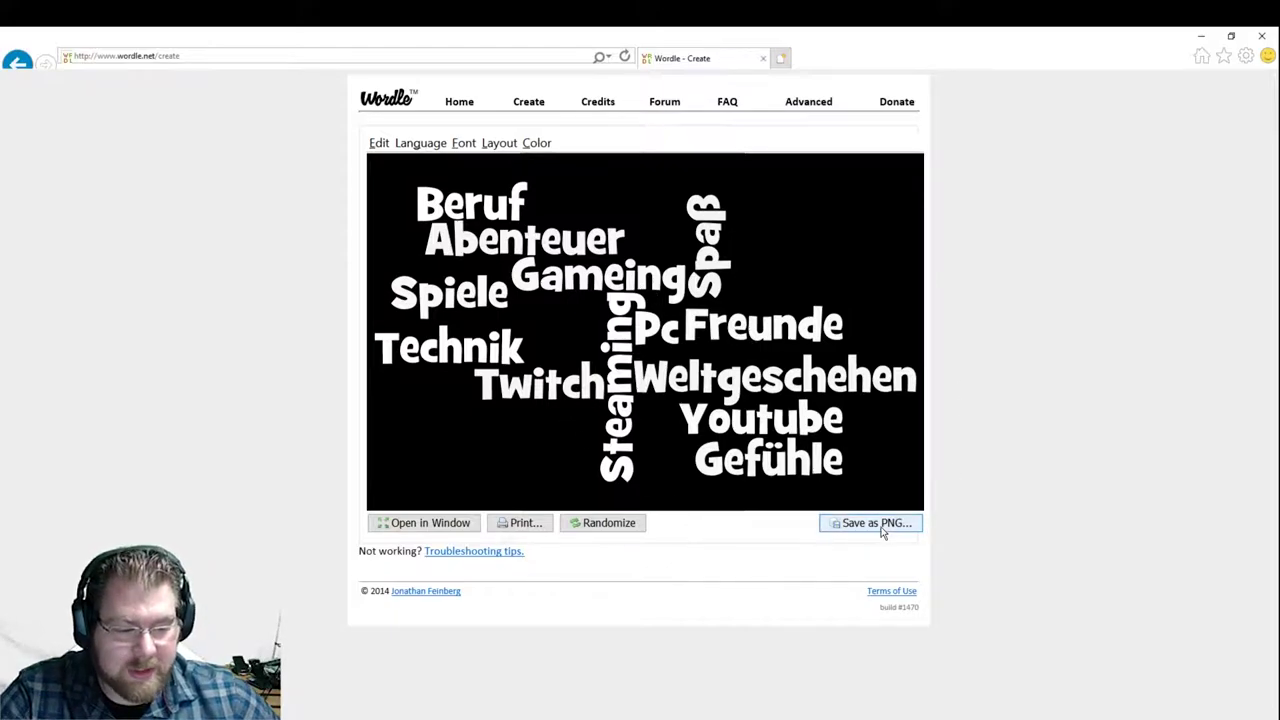
{"action": "left_click", "coordinate": [877, 530]}
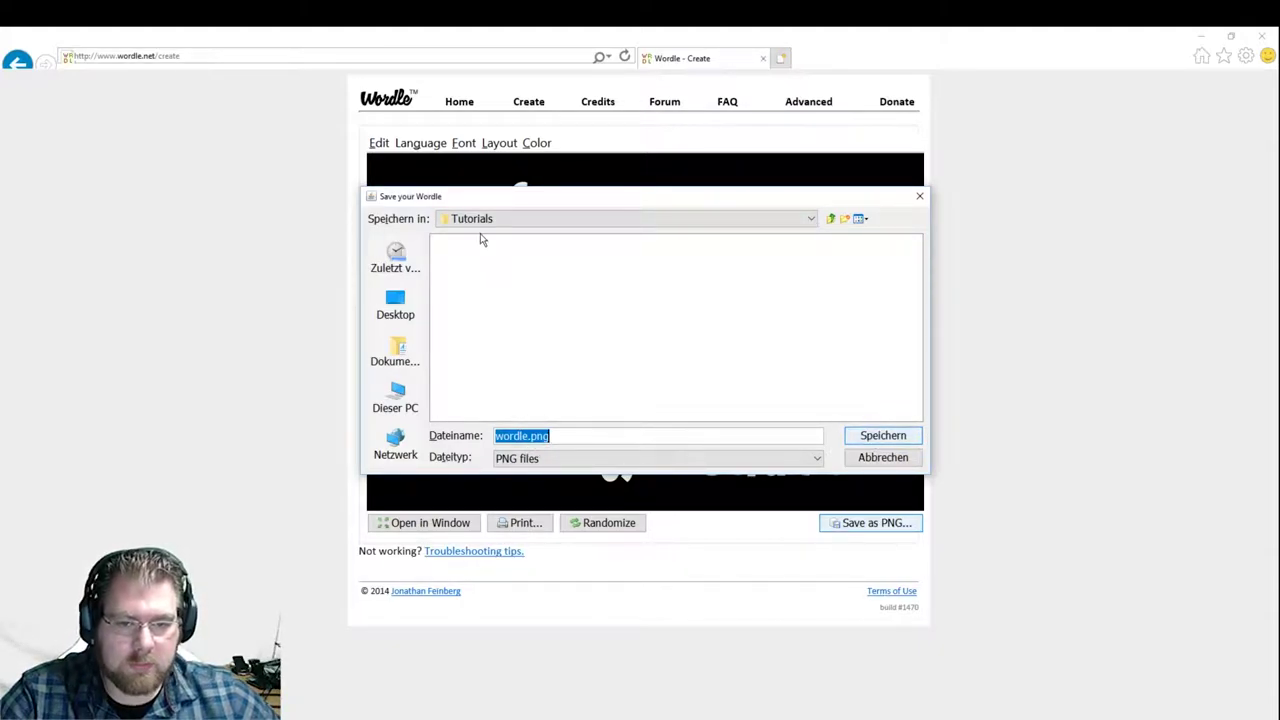
{"action": "key", "text": "Return"}
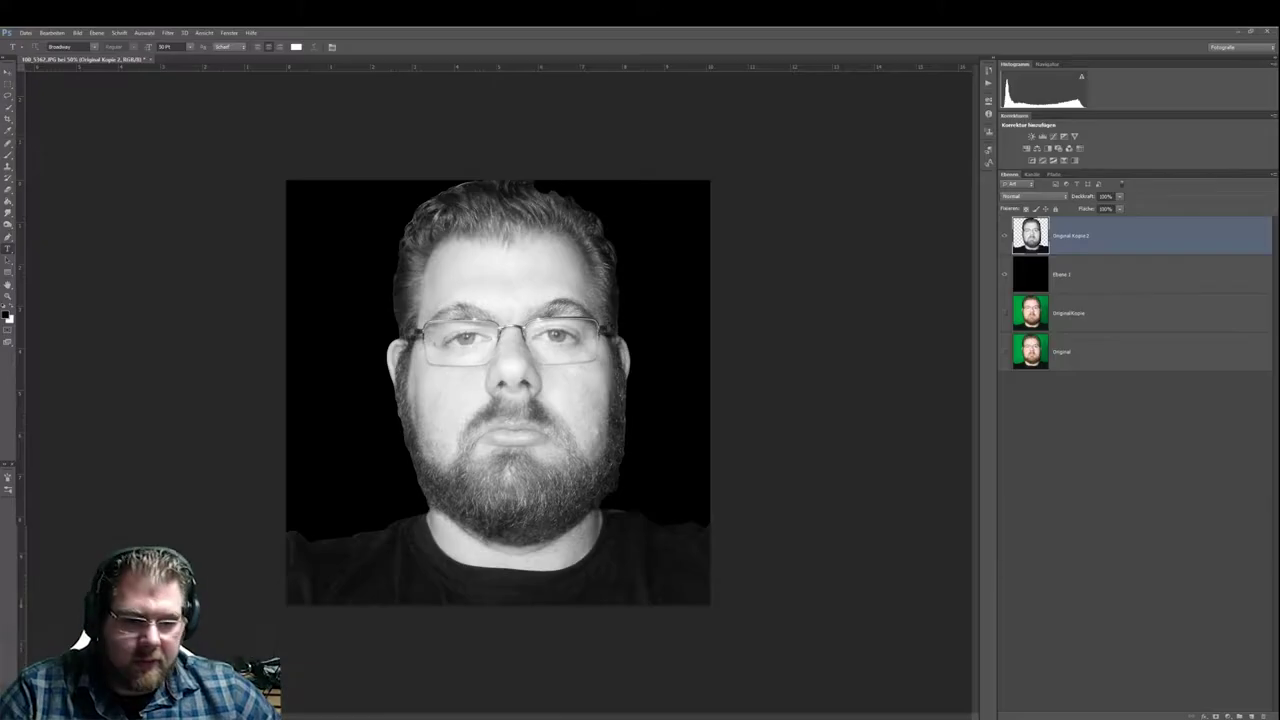
Open wordle.png from the Tutorials folder via Datei > Öffnen
{"action": "left_click", "coordinate": [26, 33]}
{"action": "left_click", "coordinate": [48, 53]}
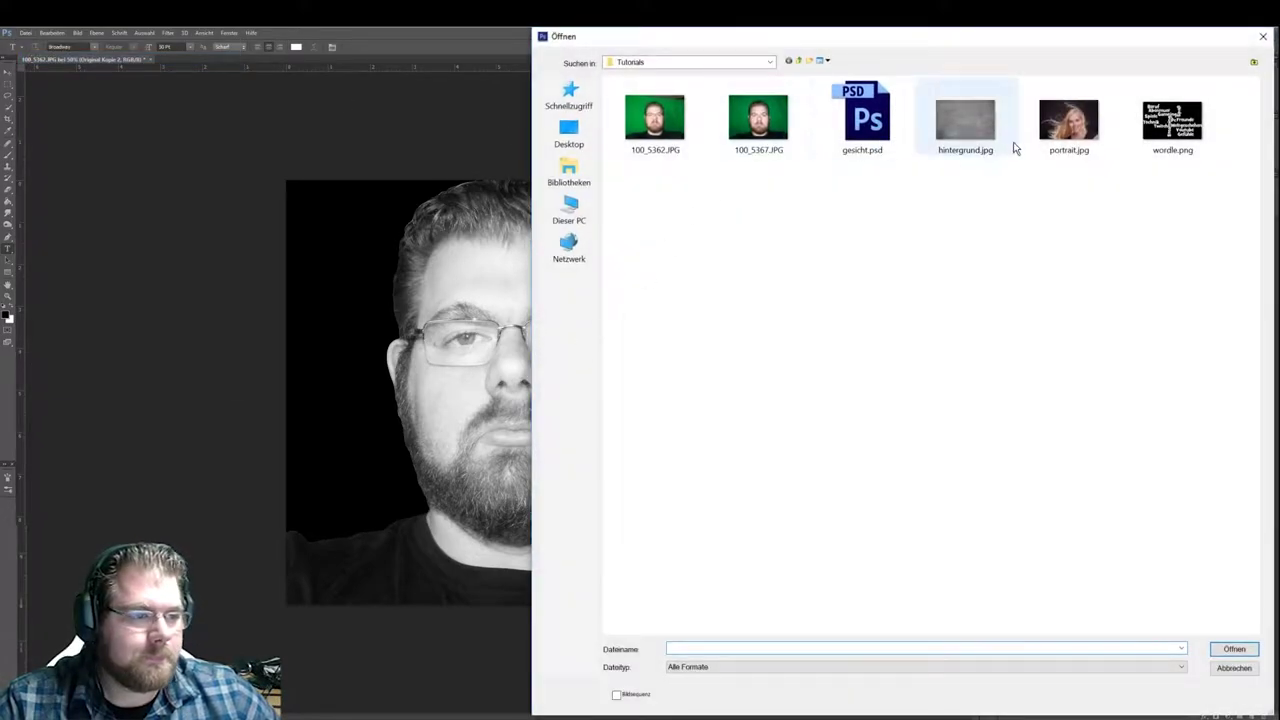
{"action": "left_click", "coordinate": [1176, 135]}
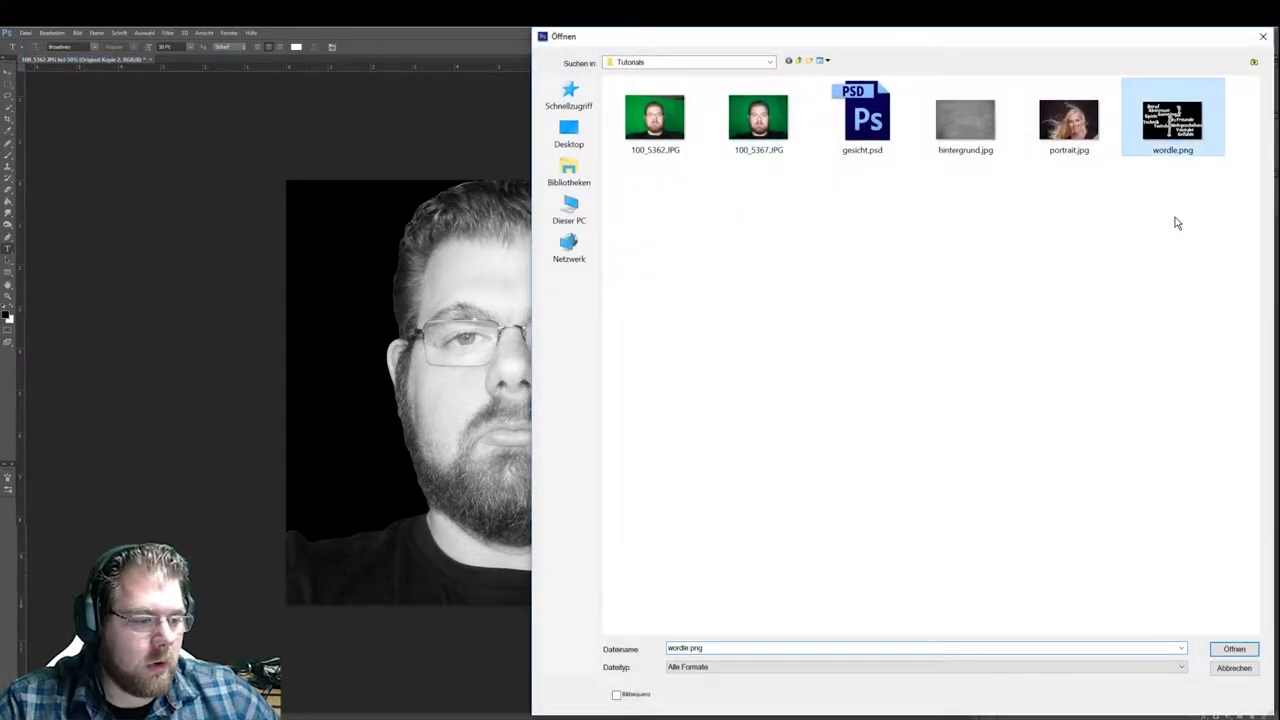
{"action": "left_click", "coordinate": [1234, 650]}
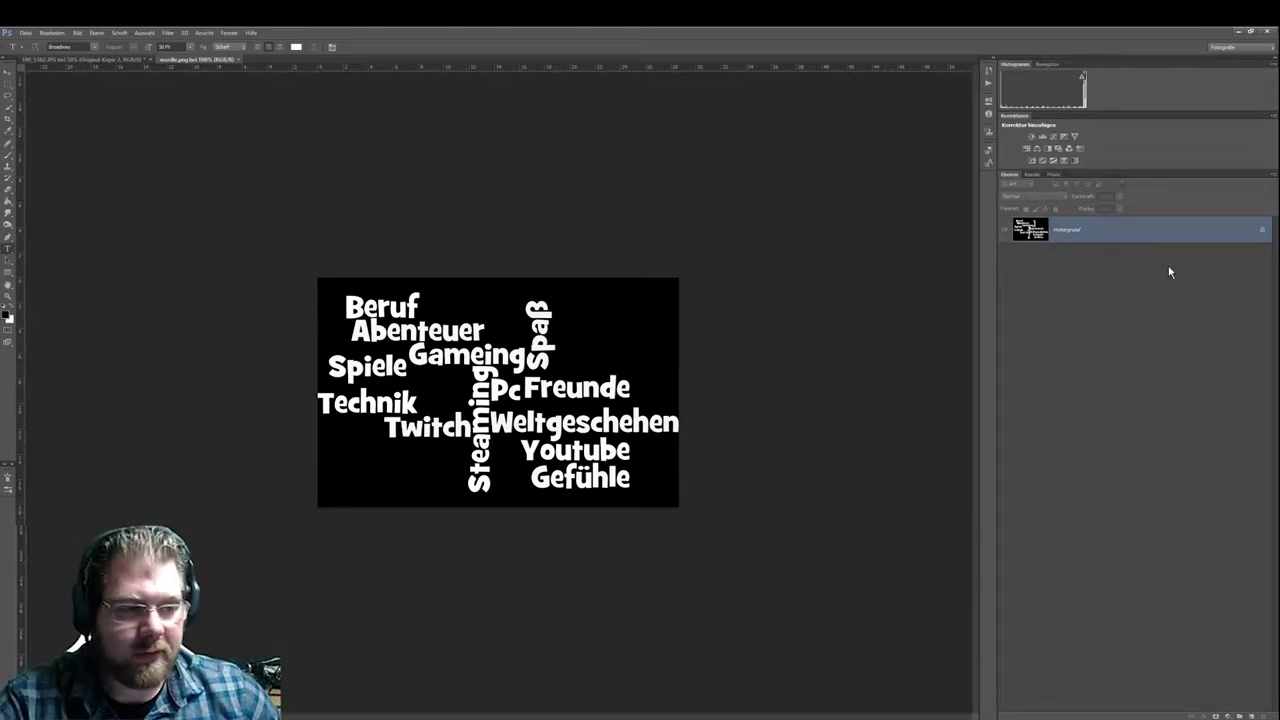
Load the RGB channel as a selection in the Kanäle panel, then return to Ebenen
{"action": "left_click", "coordinate": [1032, 175]}
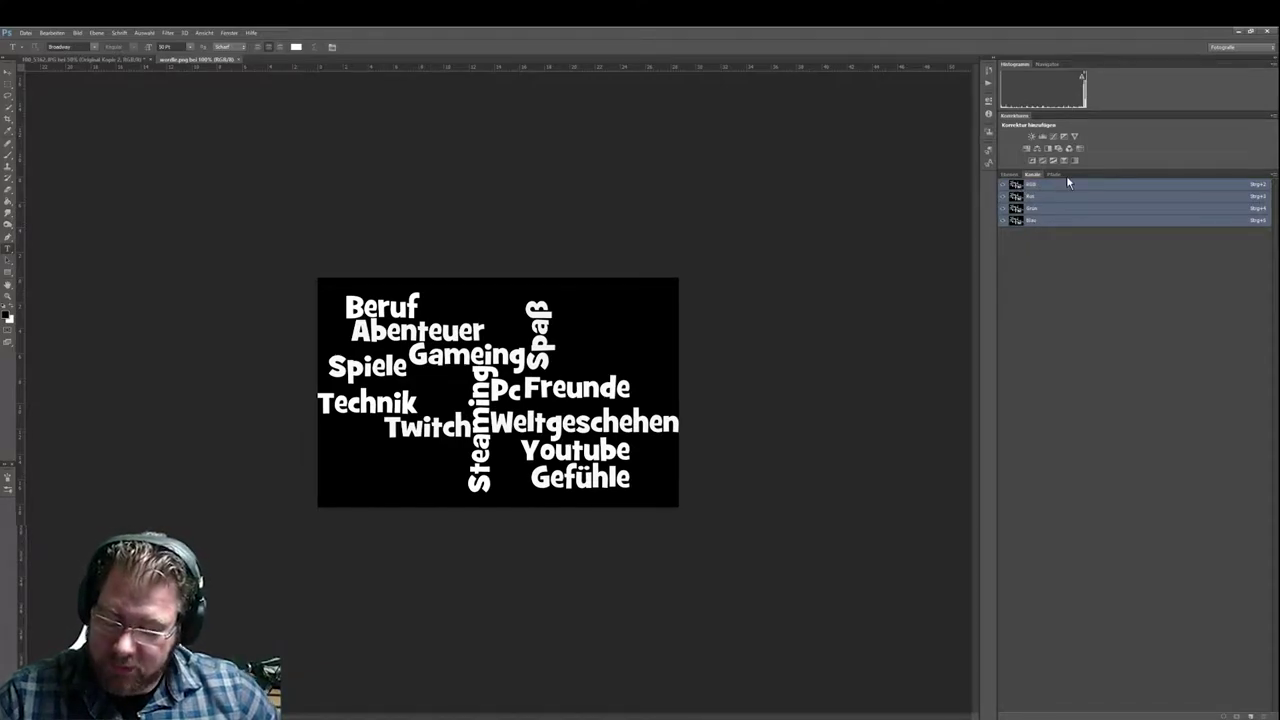
{"action": "left_click", "coordinate": [1016, 188], "text": "ctrl"}
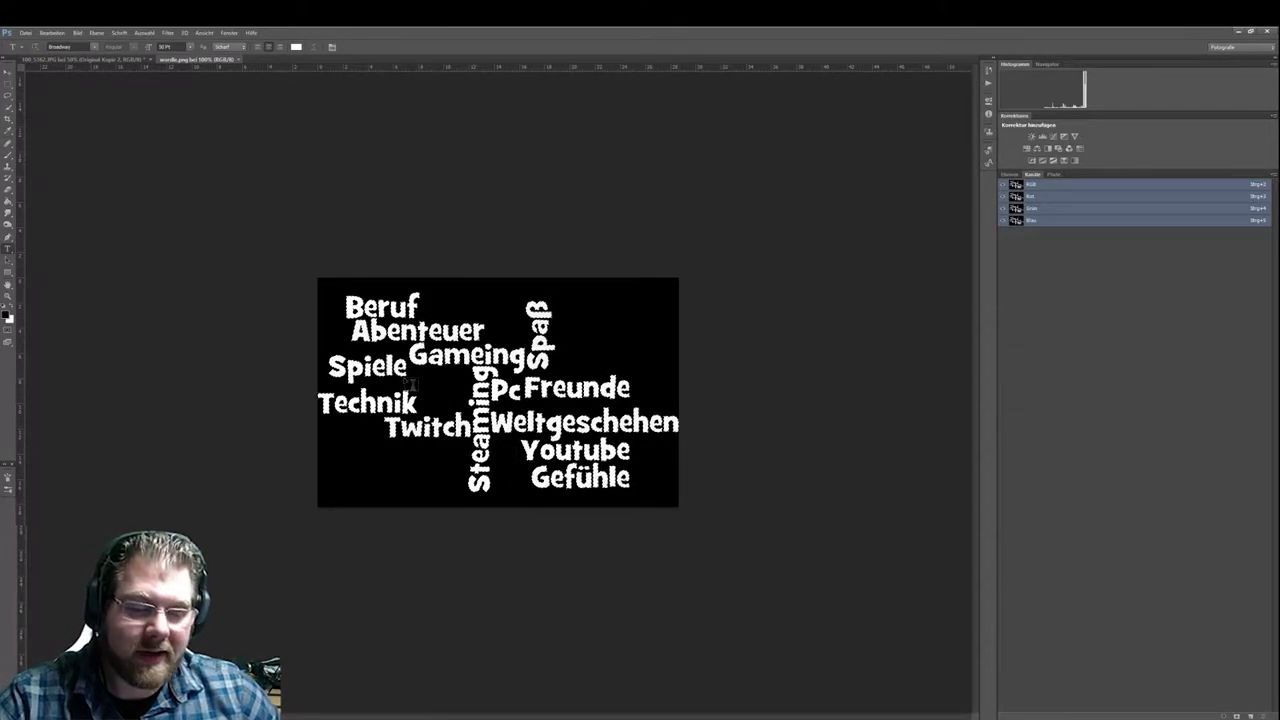
{"action": "left_click", "coordinate": [1010, 174]}
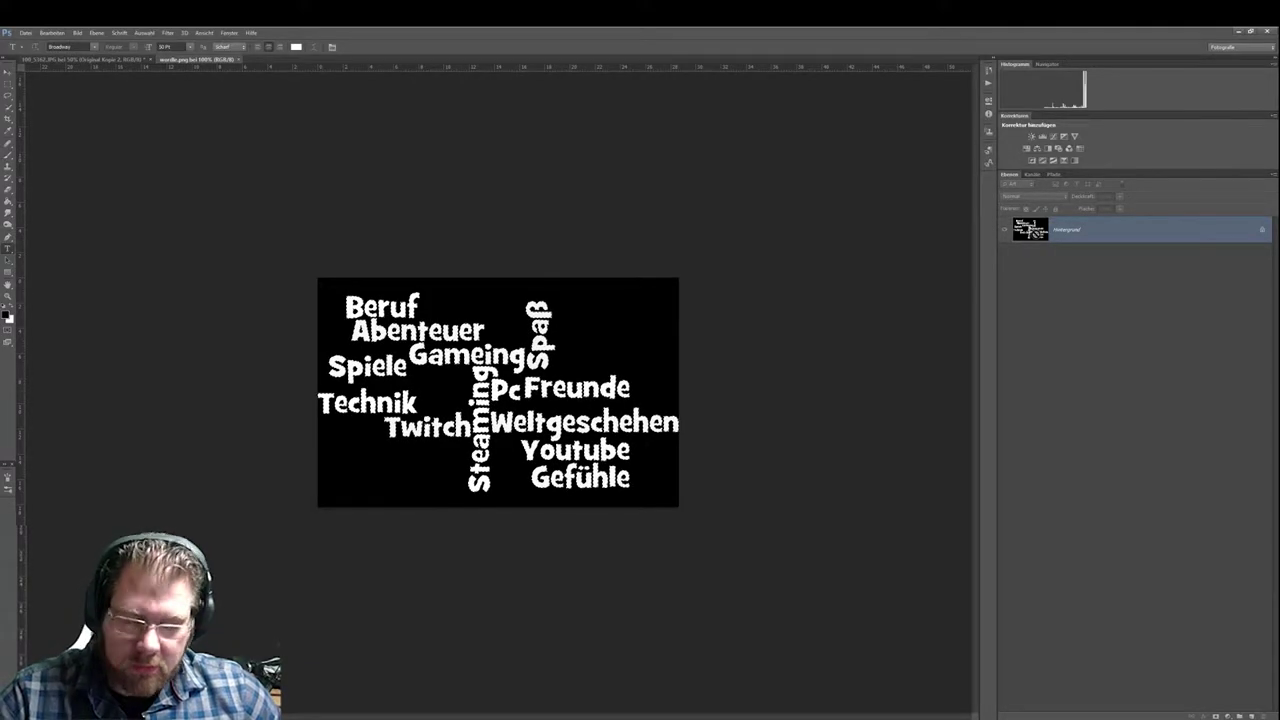
Copy the selected white words to a new layer and check them with the background hidden
{"action": "key", "text": "ctrl+j"}
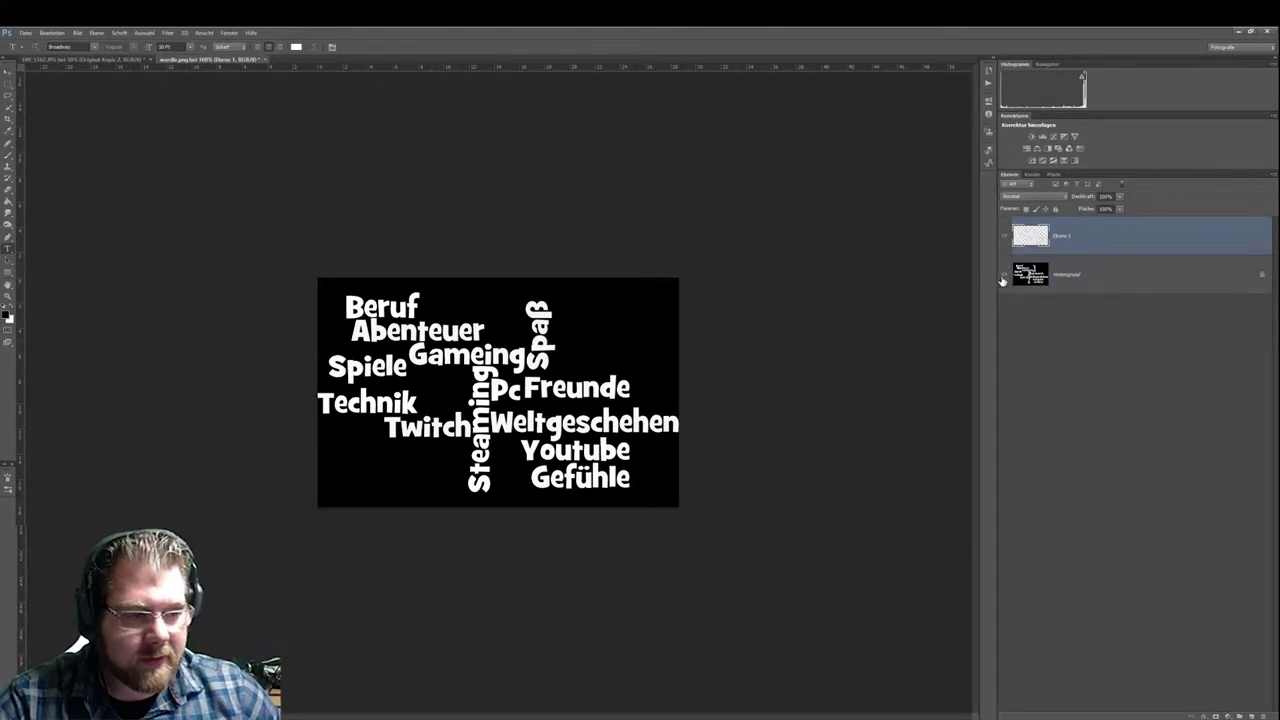
{"action": "left_click", "coordinate": [1003, 276]}
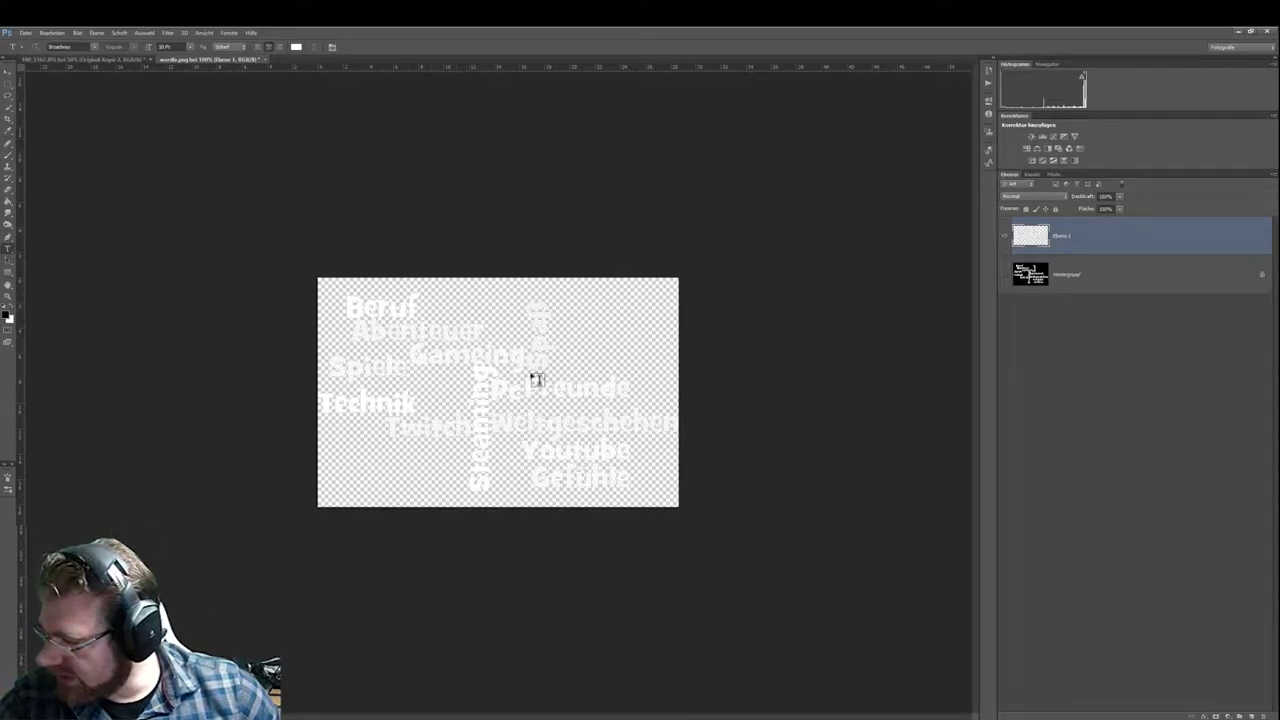
{"action": "left_click", "coordinate": [1004, 275]}
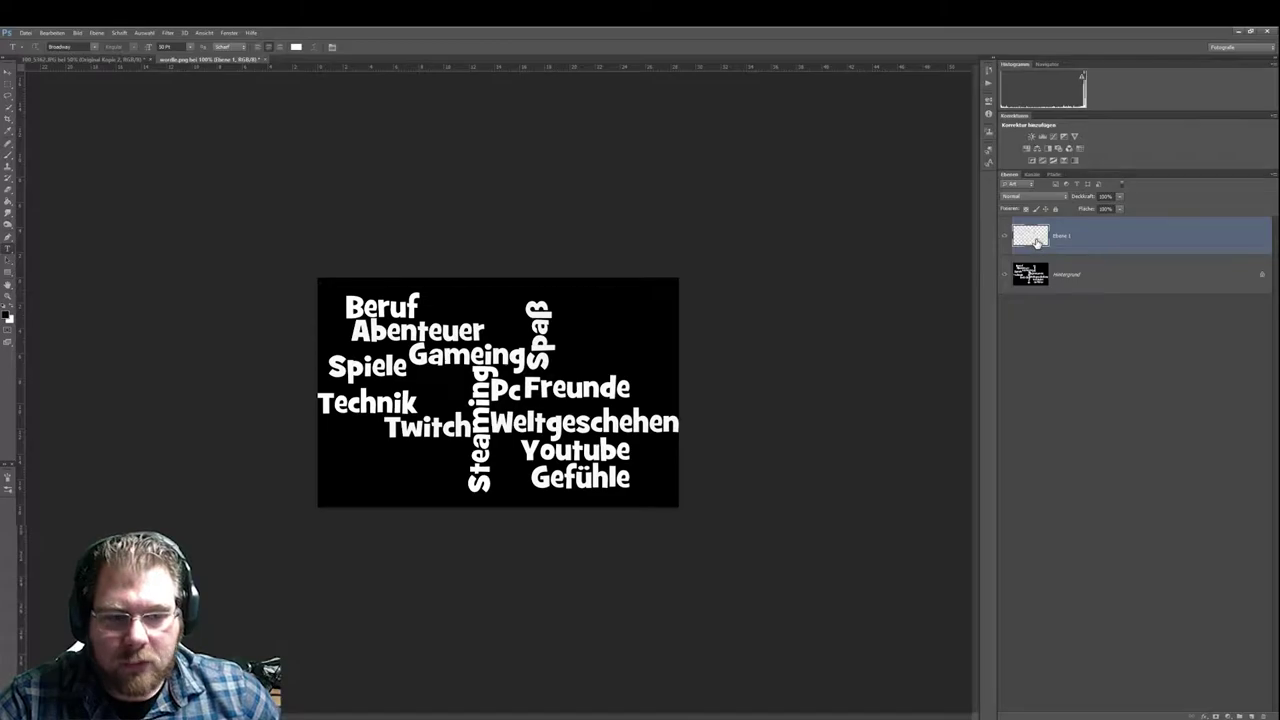
Move the word layer into the portrait and place it over the head's top-left
{"action": "left_click", "coordinate": [9, 74]}
{"action": "left_click_drag", "start_coordinate": [454, 441], "coordinate": [85, 62]}
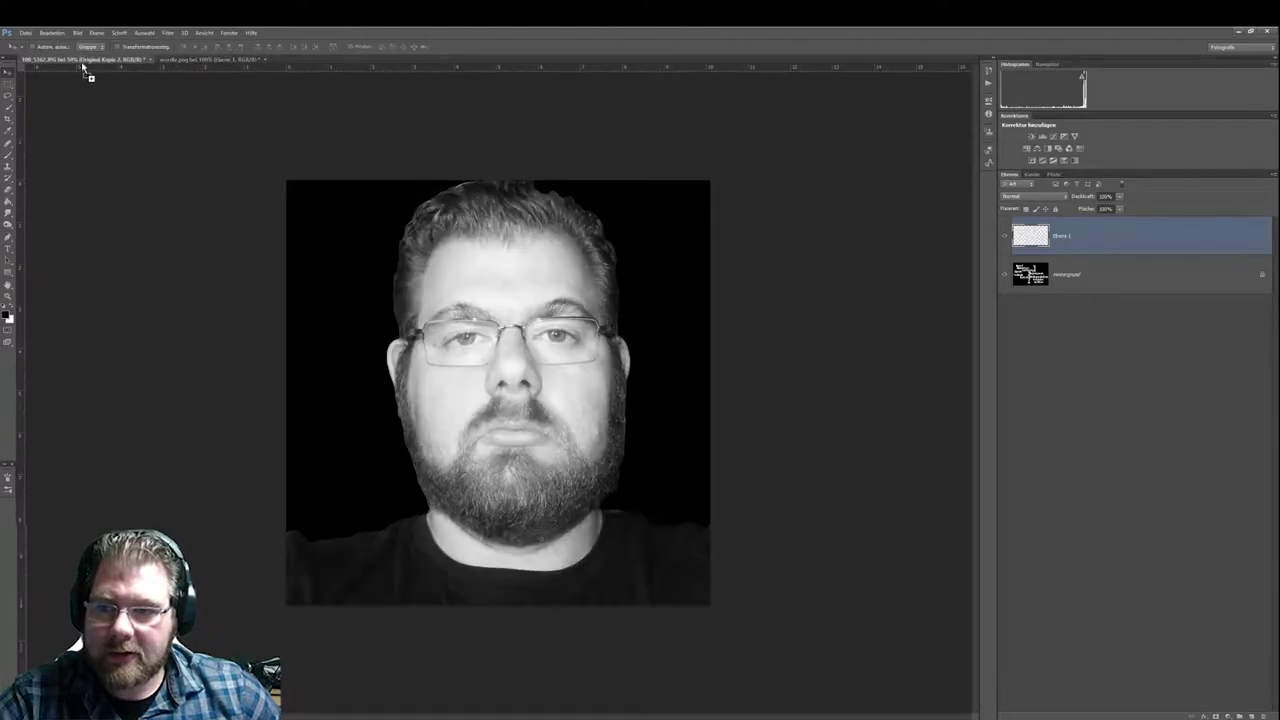
{"action": "left_click_drag", "start_coordinate": [85, 62], "coordinate": [496, 328]}
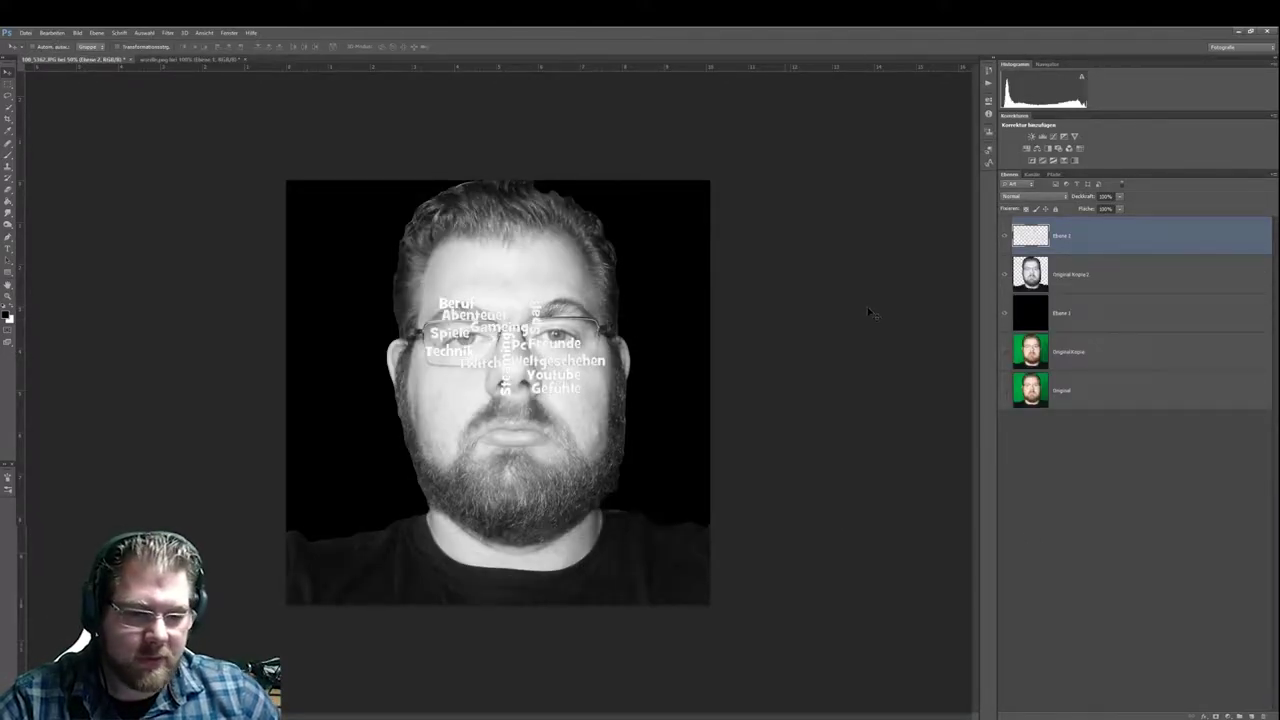
{"action": "left_click_drag", "start_coordinate": [514, 343], "coordinate": [437, 256]}
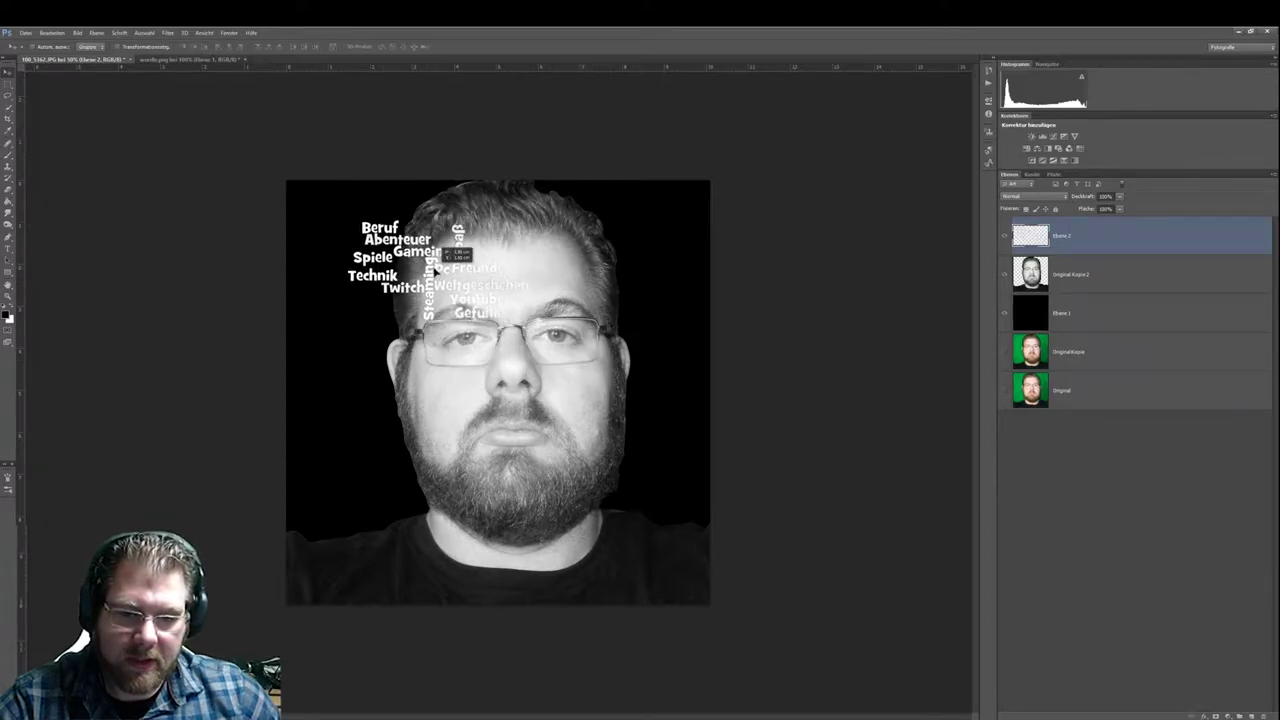
{"action": "mouse_move", "coordinate": [437, 257]}
{"action": "left_mouse_down"}
{"action": "mouse_move", "coordinate": [403, 262]}
{"action": "mouse_move", "coordinate": [397, 279]}
{"action": "left_mouse_up"}
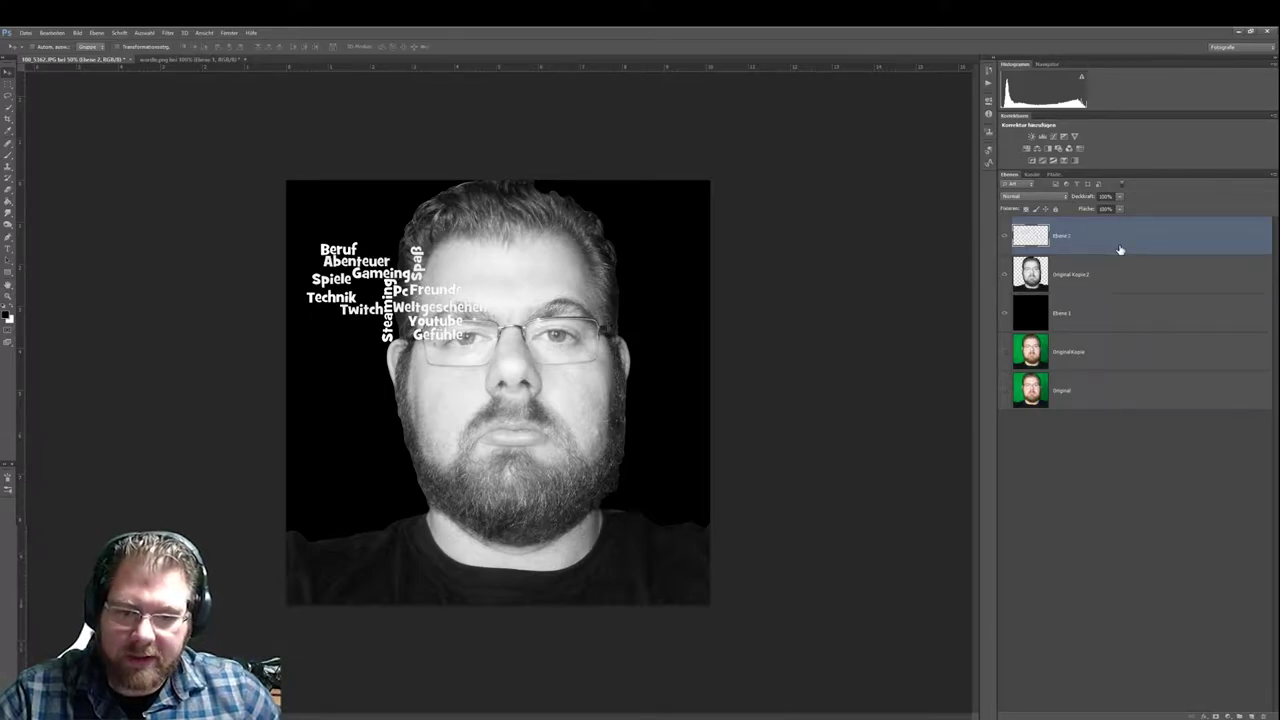
Scale the word cloud up from its top-right corner so it reaches the glasses
{"action": "key", "text": "ctrl+t"}
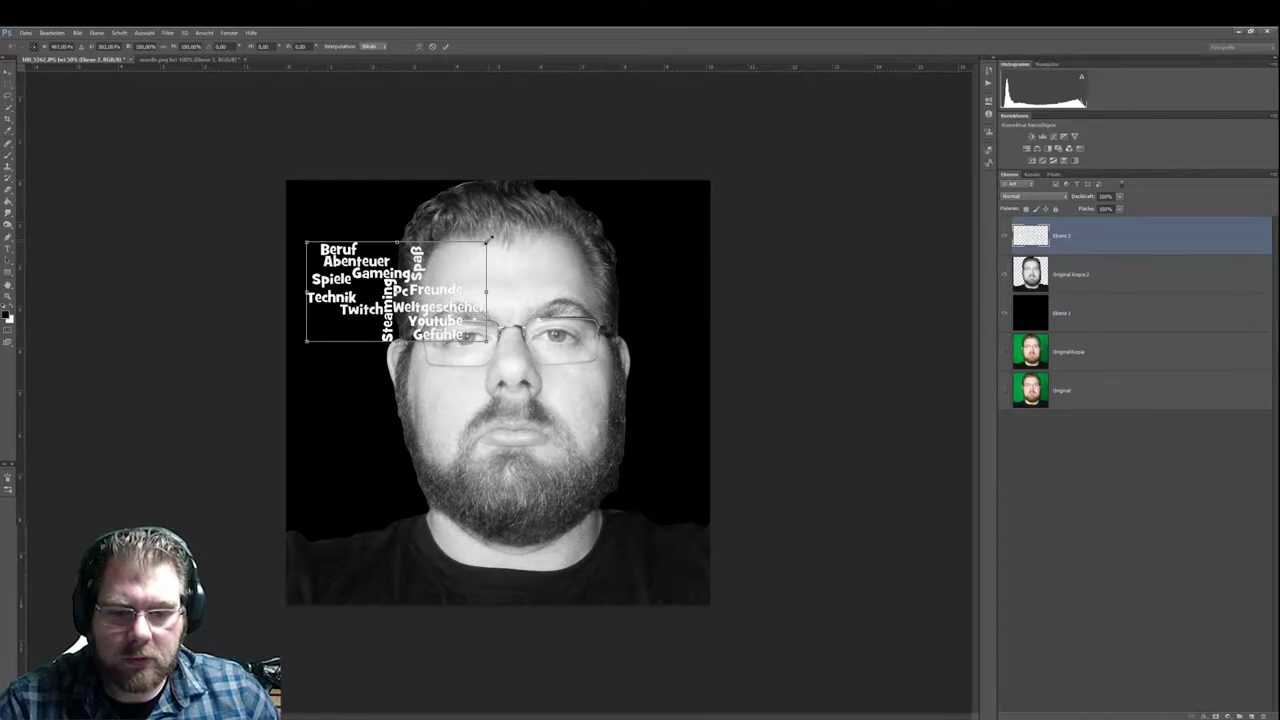
{"action": "left_click_drag", "start_coordinate": [489, 240], "coordinate": [540, 198]}
{"action": "key", "text": "Return"}
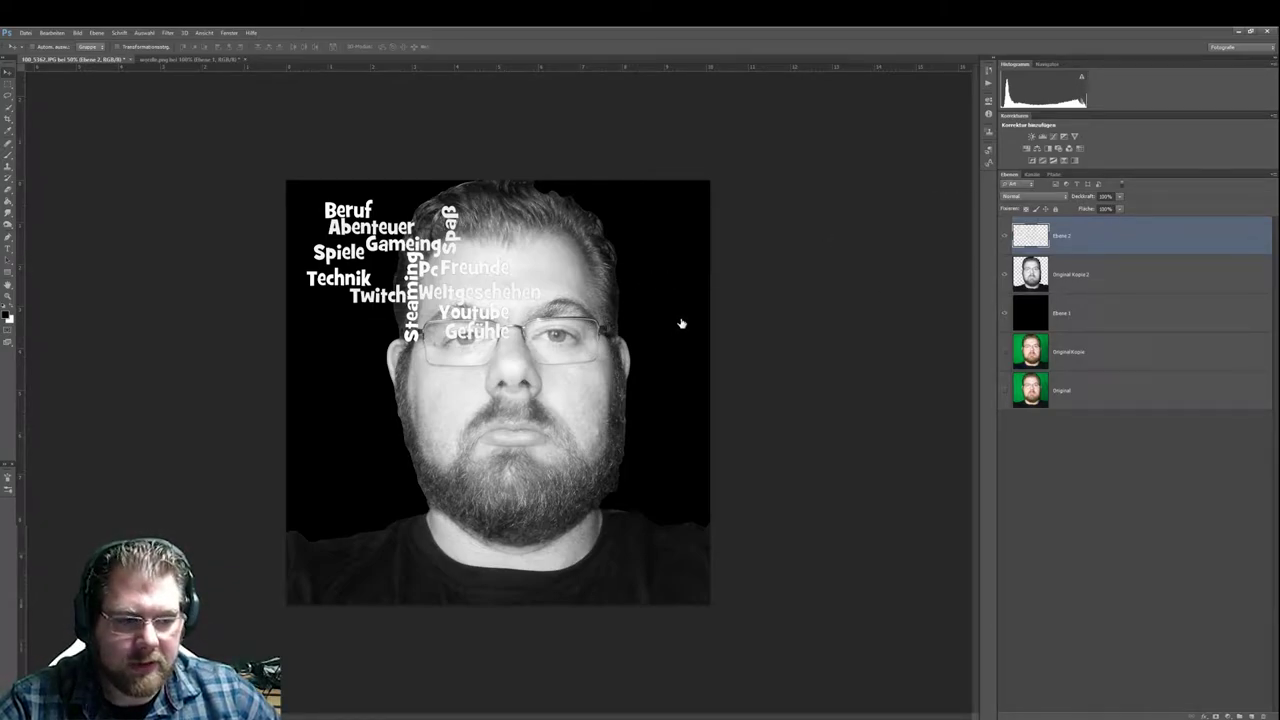
Give Ebene 2 a Schlagschatten with Abstand 5 px and Größe 5 px
{"action": "double_click", "coordinate": [1077, 243]}
{"action": "left_click_drag", "start_coordinate": [1093, 333], "coordinate": [567, 333]}
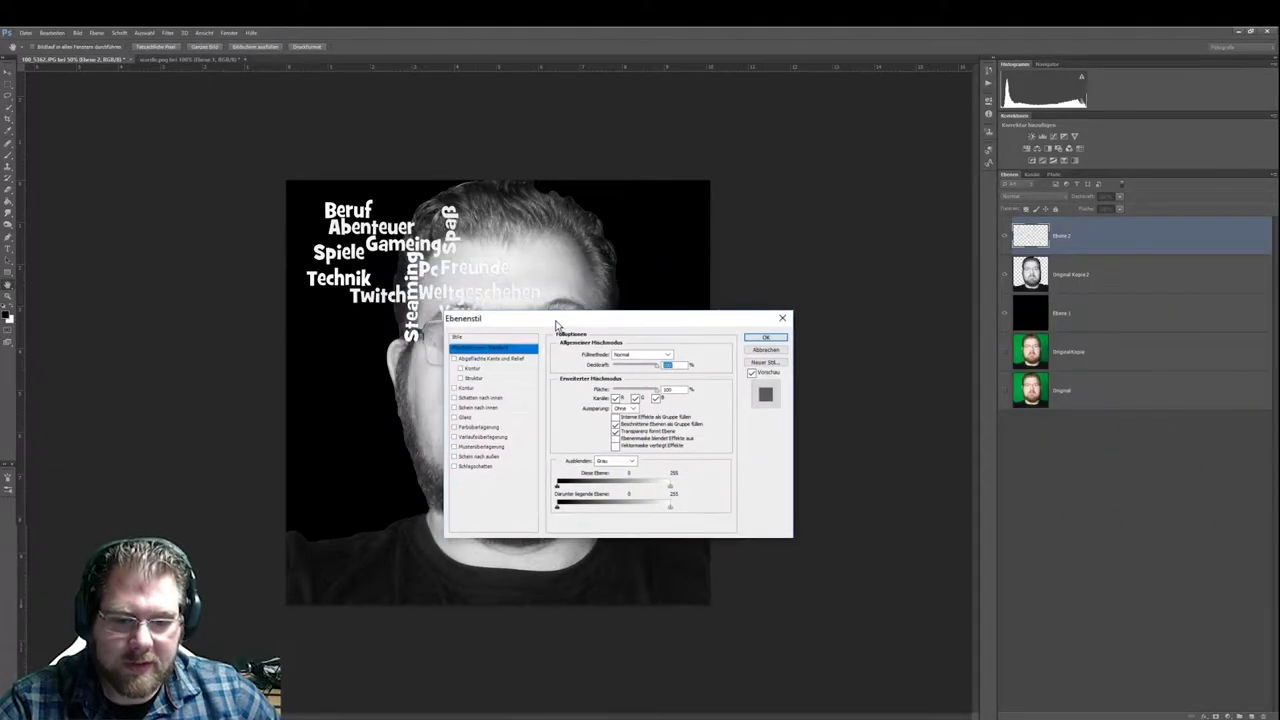
{"action": "left_click", "coordinate": [485, 476]}
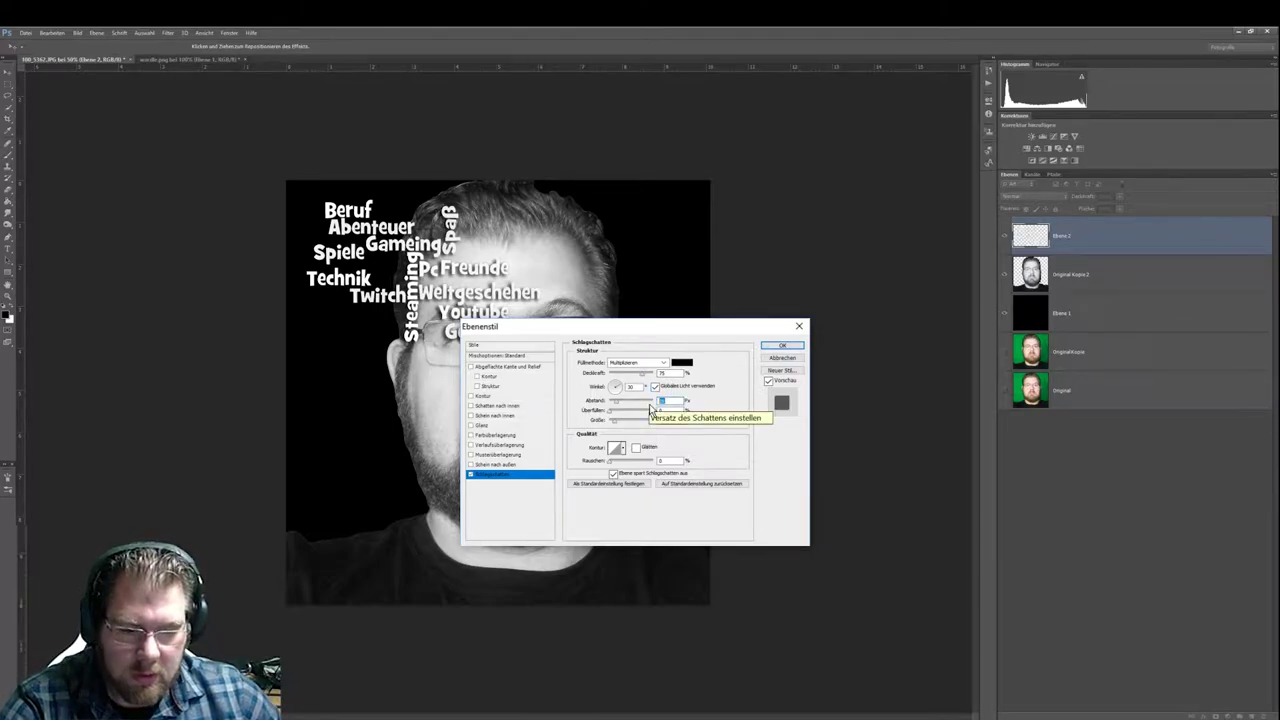
{"action": "type", "text": "5"}
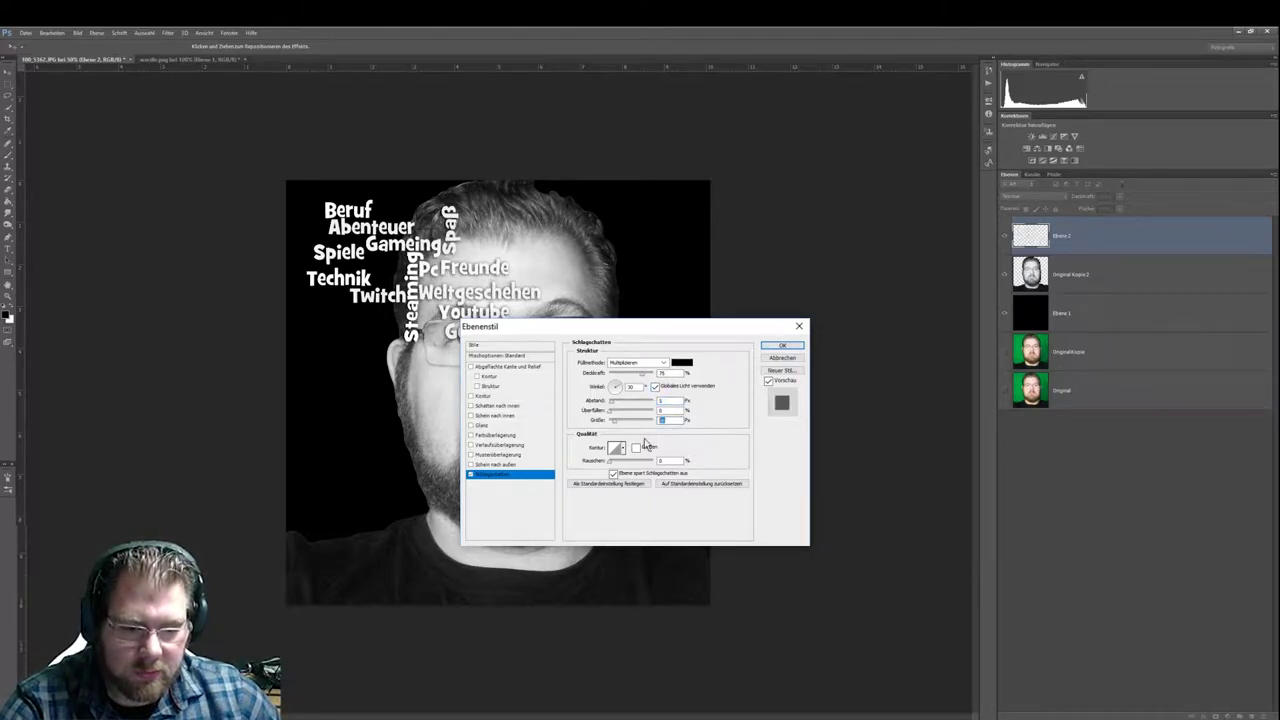
{"action": "type", "text": "0"}
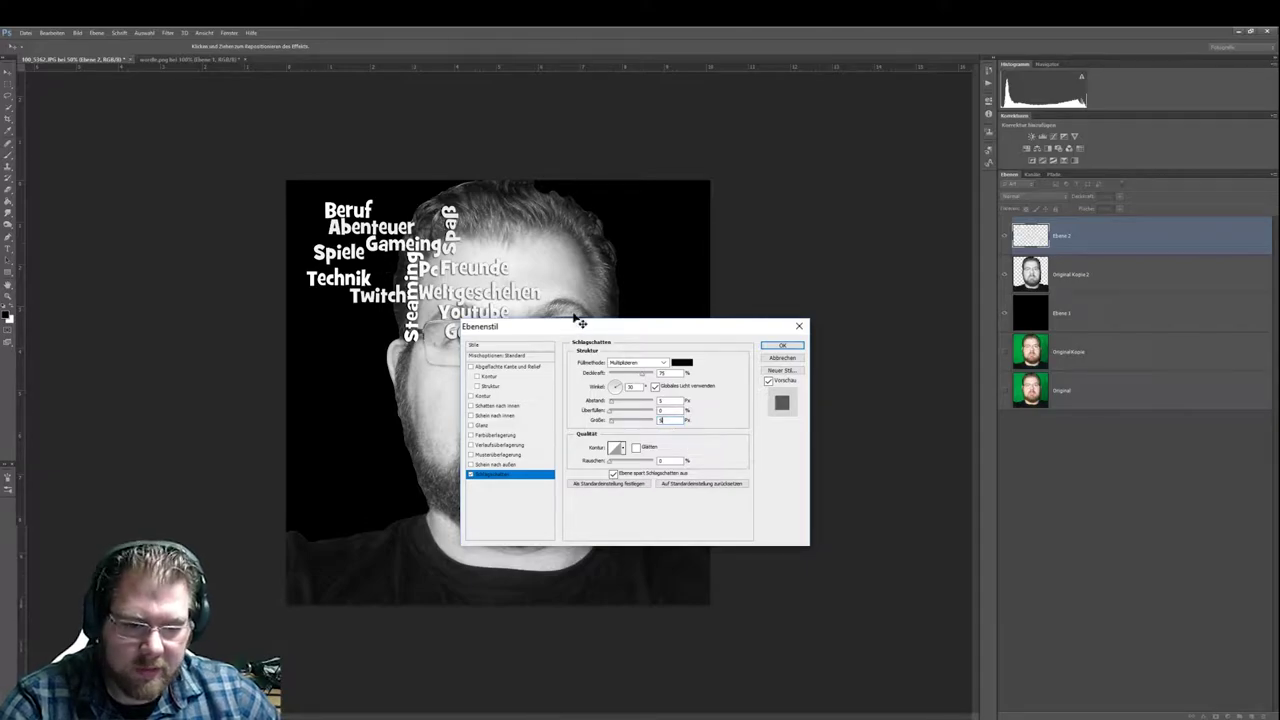
{"action": "left_click", "coordinate": [668, 402]}
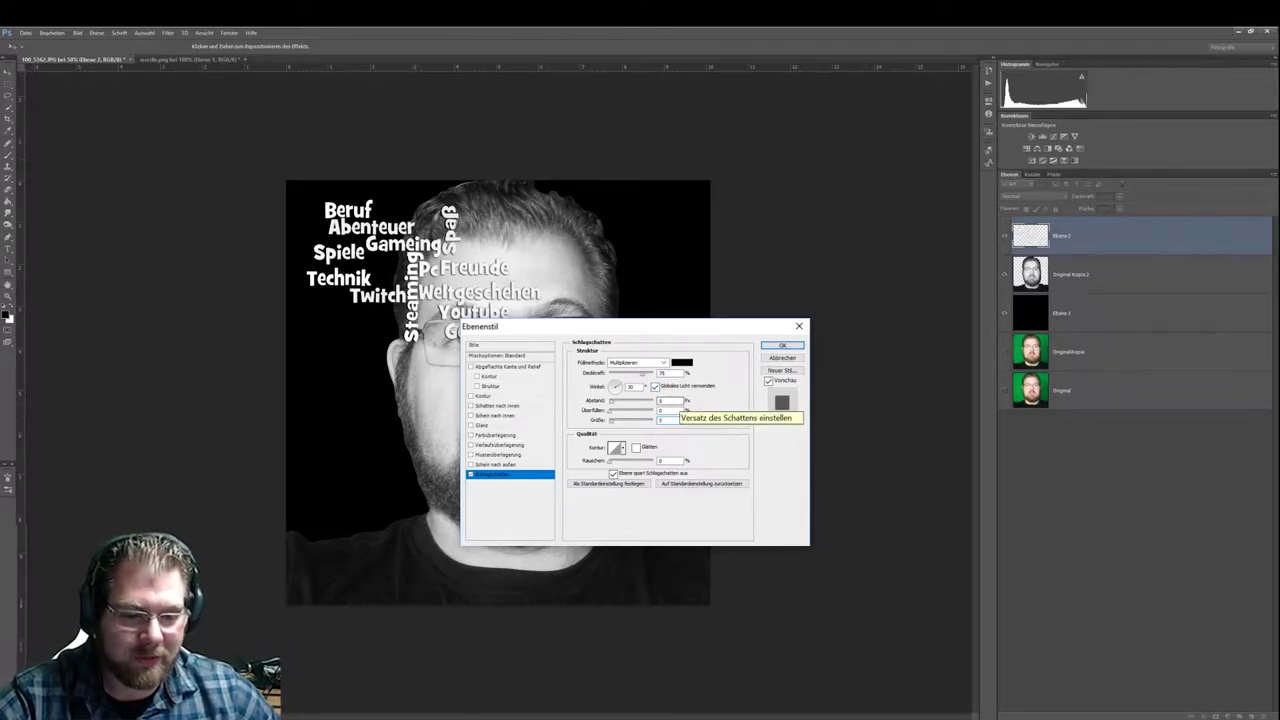
{"action": "type", "text": "5"}
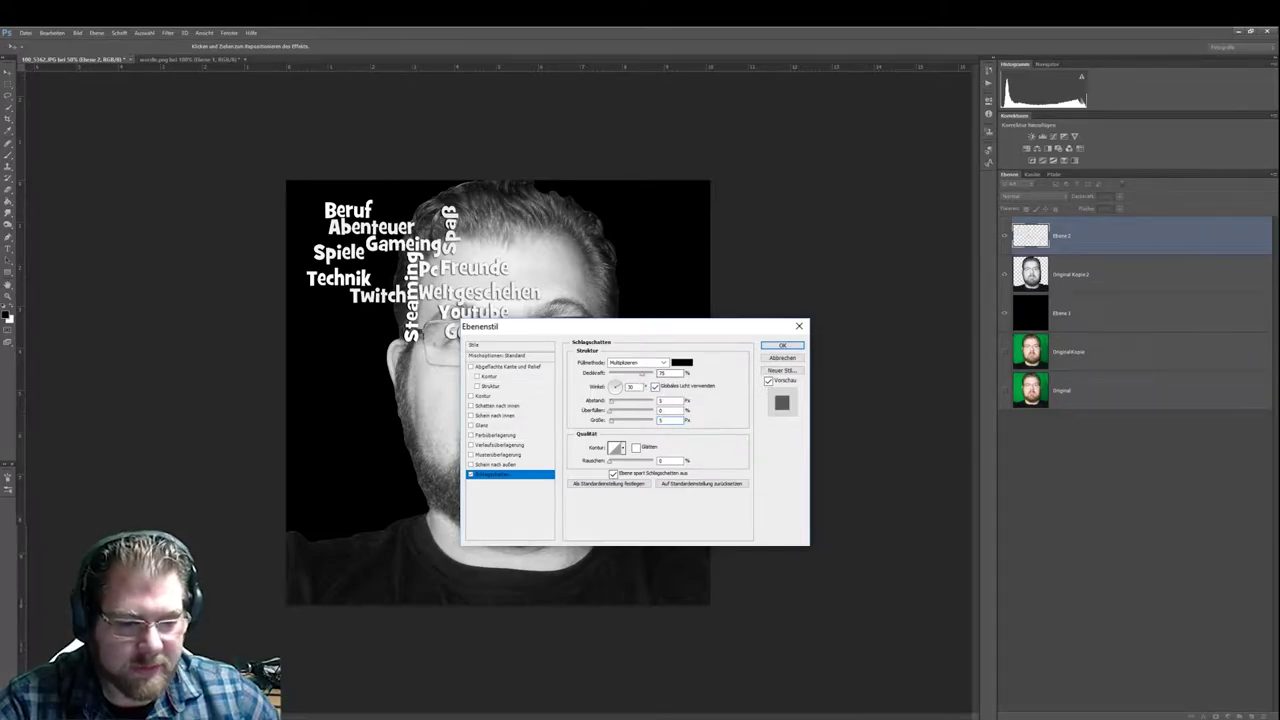
{"action": "left_click", "coordinate": [782, 345]}
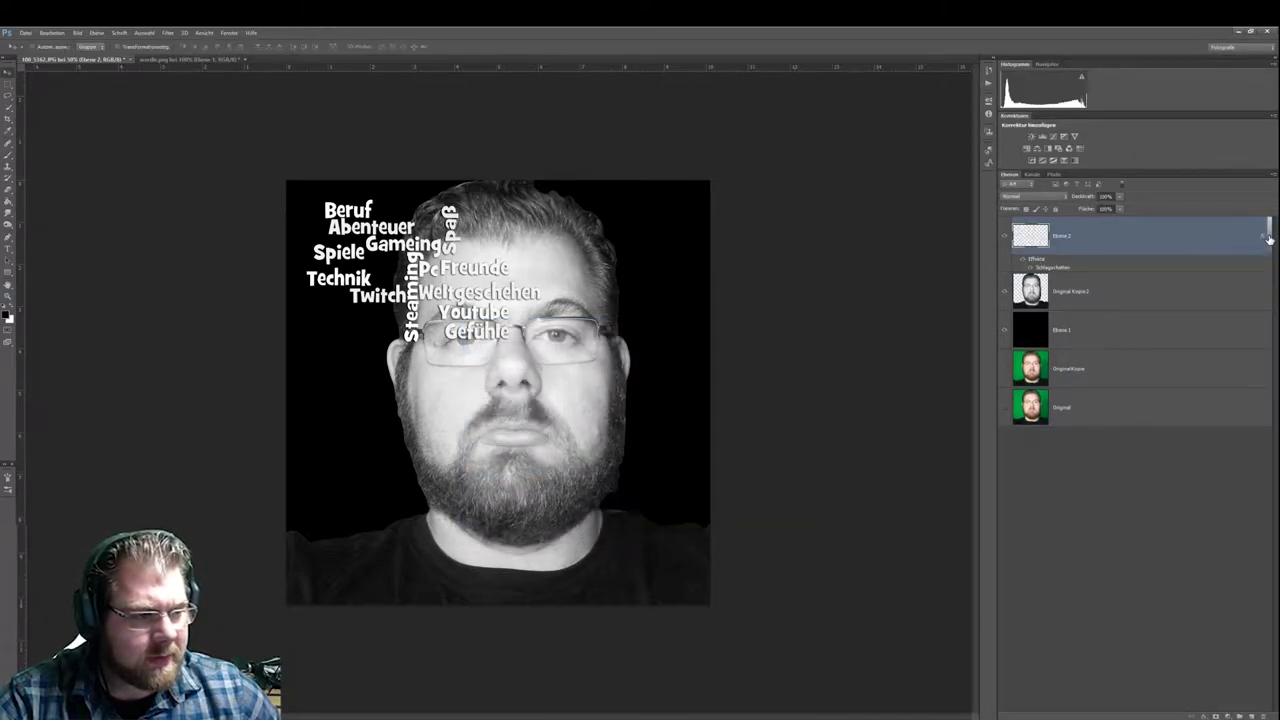
Duplicate the word-cloud layer and place copies over the beard, lower left and right of the face
{"action": "left_click", "coordinate": [1271, 237]}
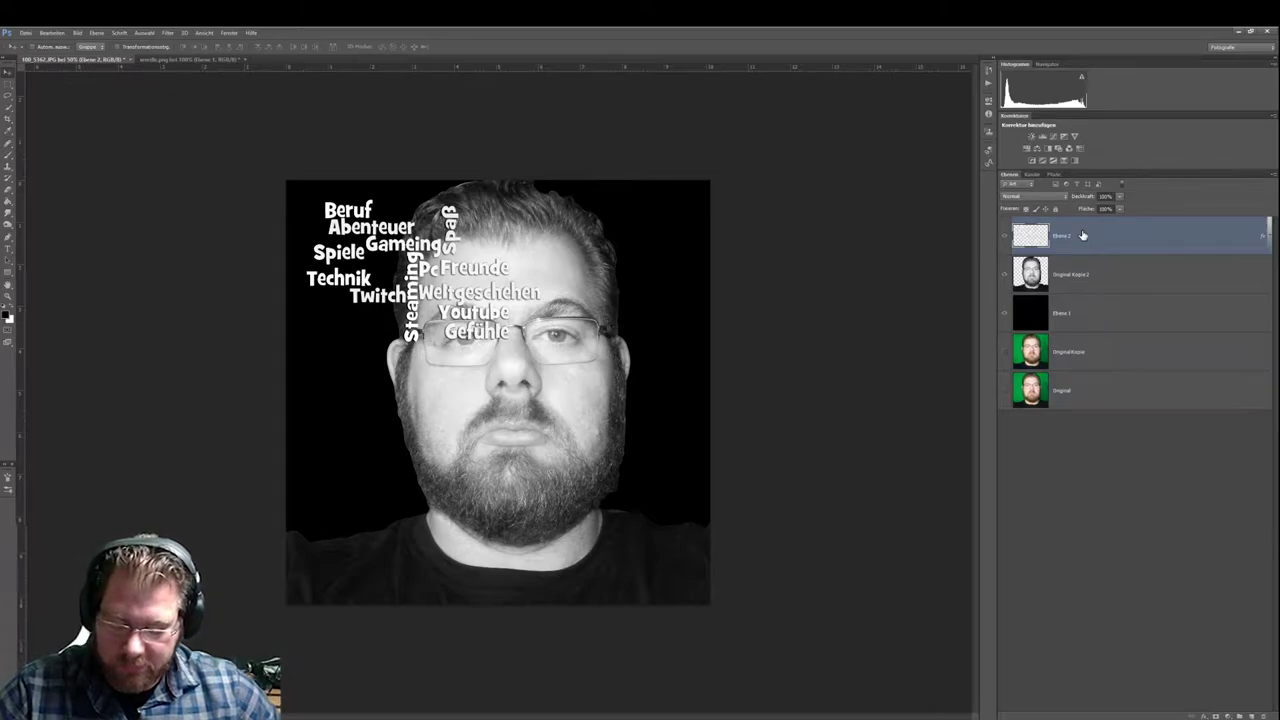
{"action": "key", "text": "ctrl+j"}
{"action": "key", "text": "ctrl+j"}
{"action": "key", "text": "ctrl+j"}
{"action": "key", "text": "ctrl+j"}
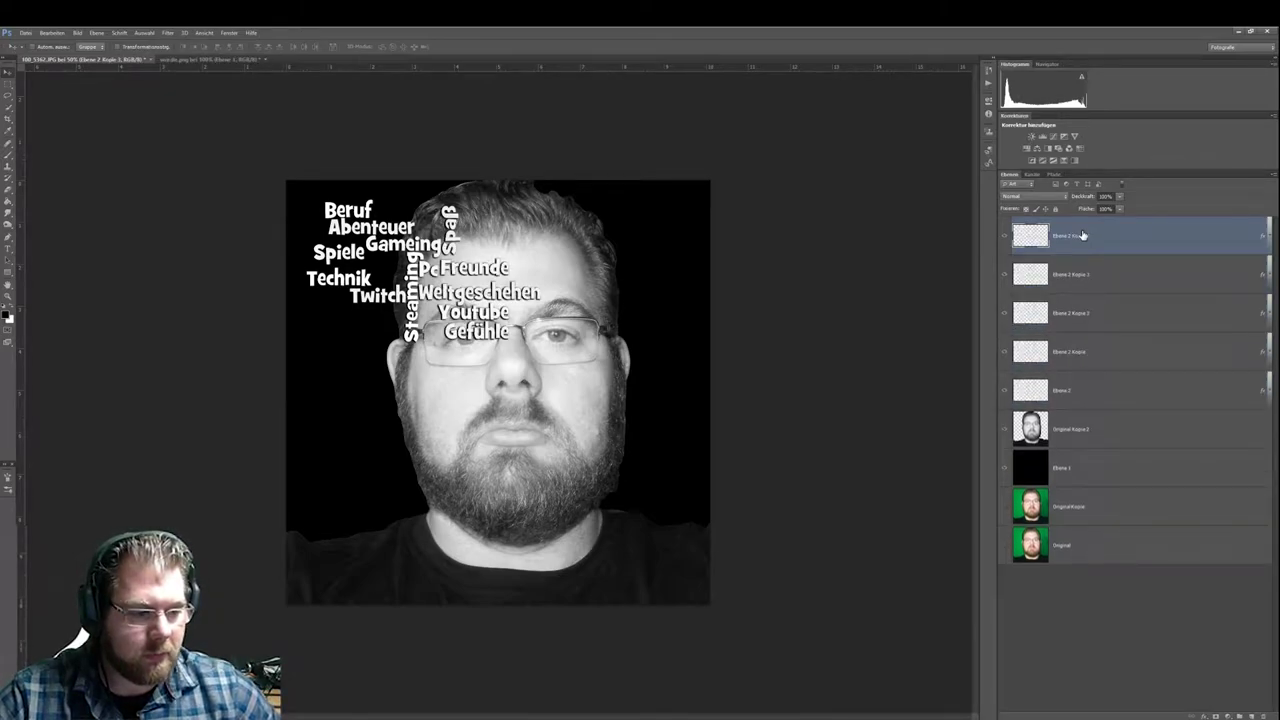
{"action": "key", "text": "ctrl+j"}
{"action": "key", "text": "ctrl+j"}
{"action": "key", "text": "ctrl+j"}
{"action": "key", "text": "ctrl+j"}
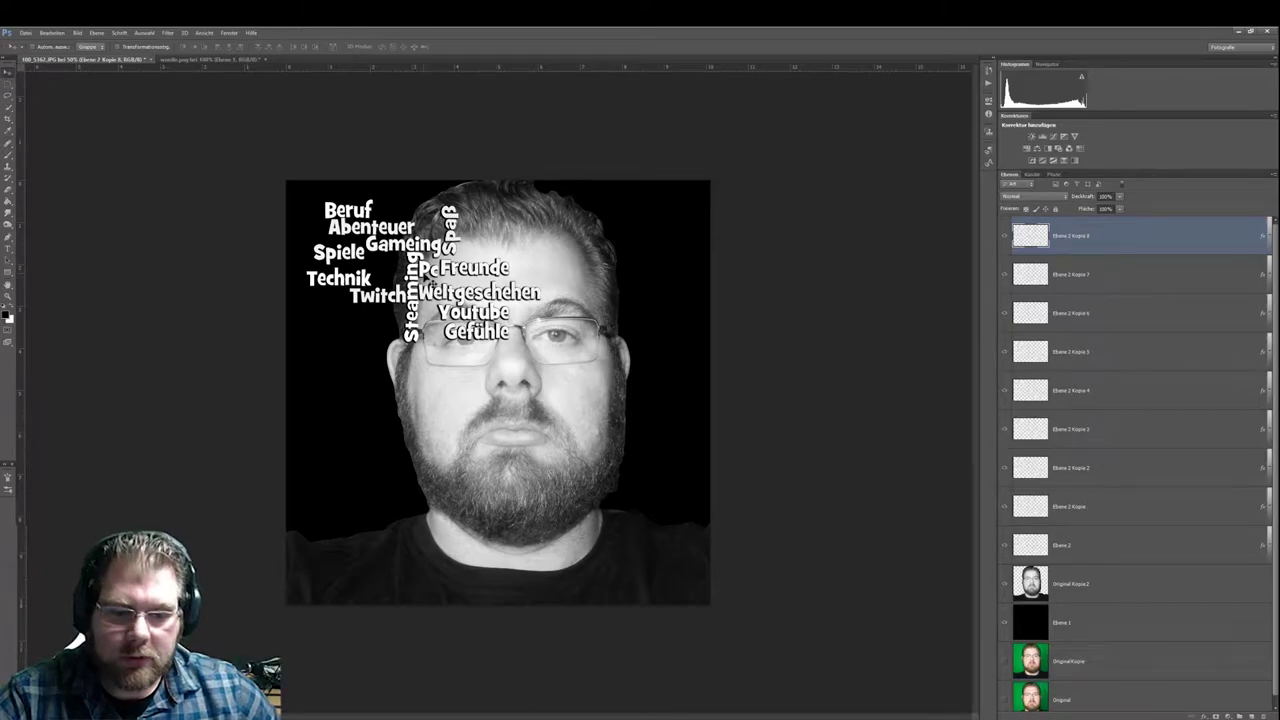
{"action": "left_click_drag", "start_coordinate": [430, 280], "coordinate": [599, 524]}
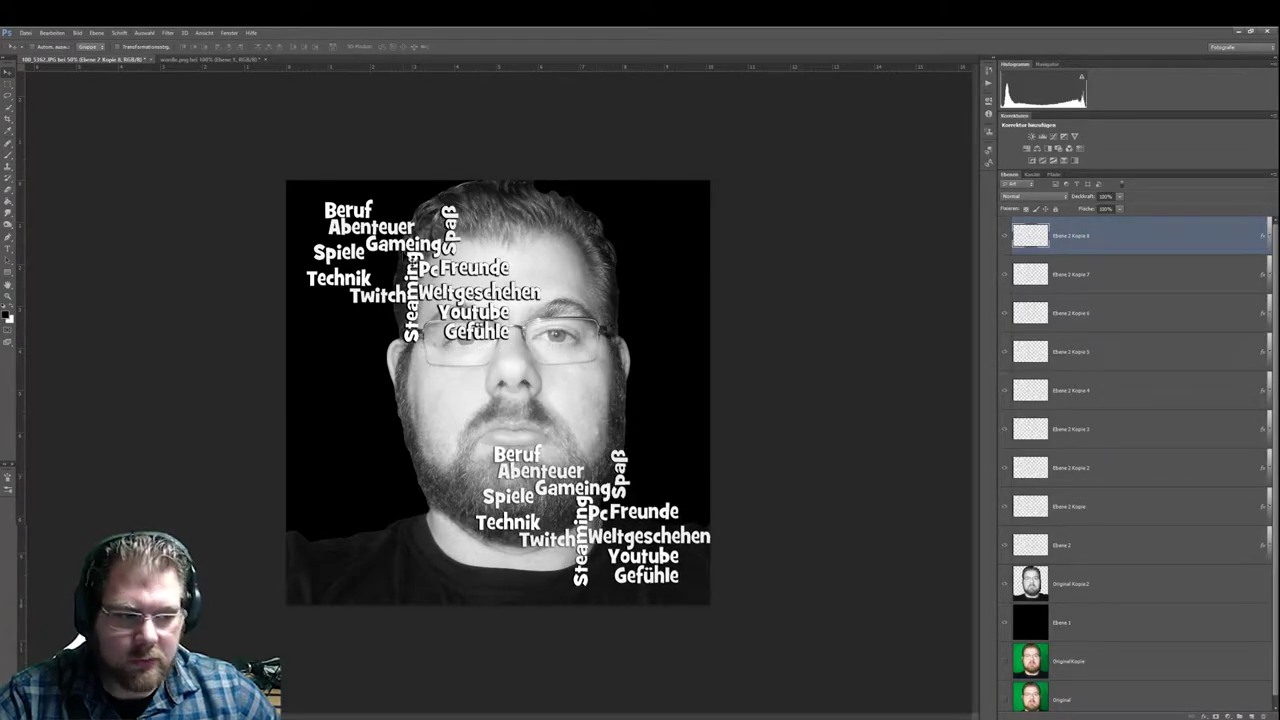
{"action": "left_click", "coordinate": [1138, 272]}
{"action": "mouse_move", "coordinate": [461, 268]}
{"action": "left_mouse_down"}
{"action": "mouse_move", "coordinate": [456, 512]}
{"action": "mouse_move", "coordinate": [487, 472]}
{"action": "left_mouse_up"}
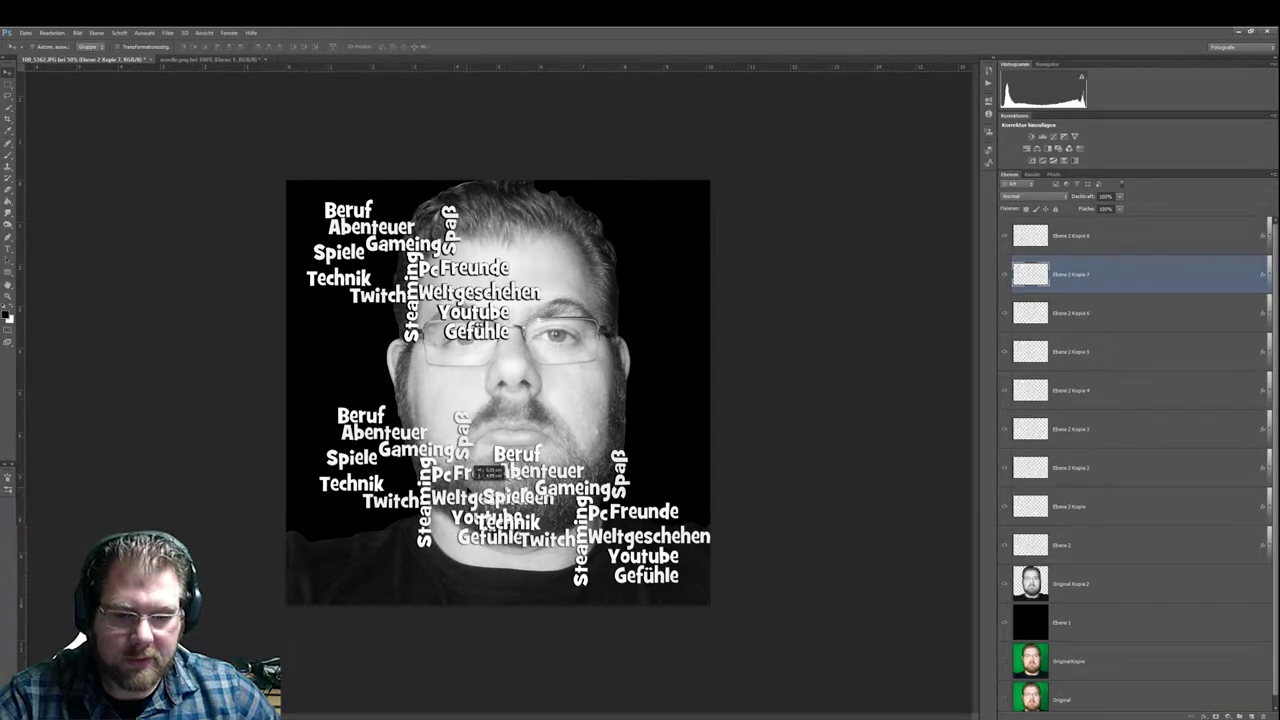
{"action": "left_click", "coordinate": [1090, 313]}
{"action": "left_click_drag", "start_coordinate": [455, 268], "coordinate": [642, 405]}
Move more word copies onto the left cheek, upper right, face centre and lower left
{"action": "left_click", "coordinate": [1099, 362]}
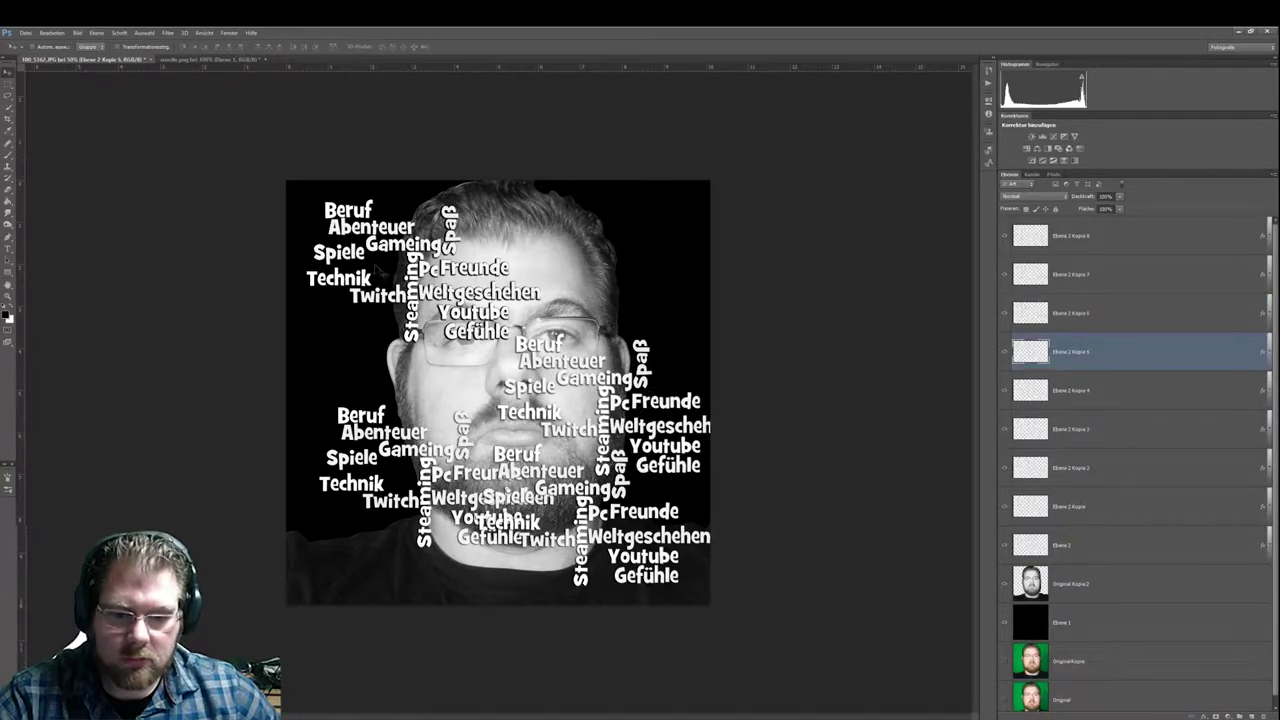
{"action": "left_click_drag", "start_coordinate": [400, 290], "coordinate": [413, 396]}
{"action": "left_click", "coordinate": [1144, 418]}
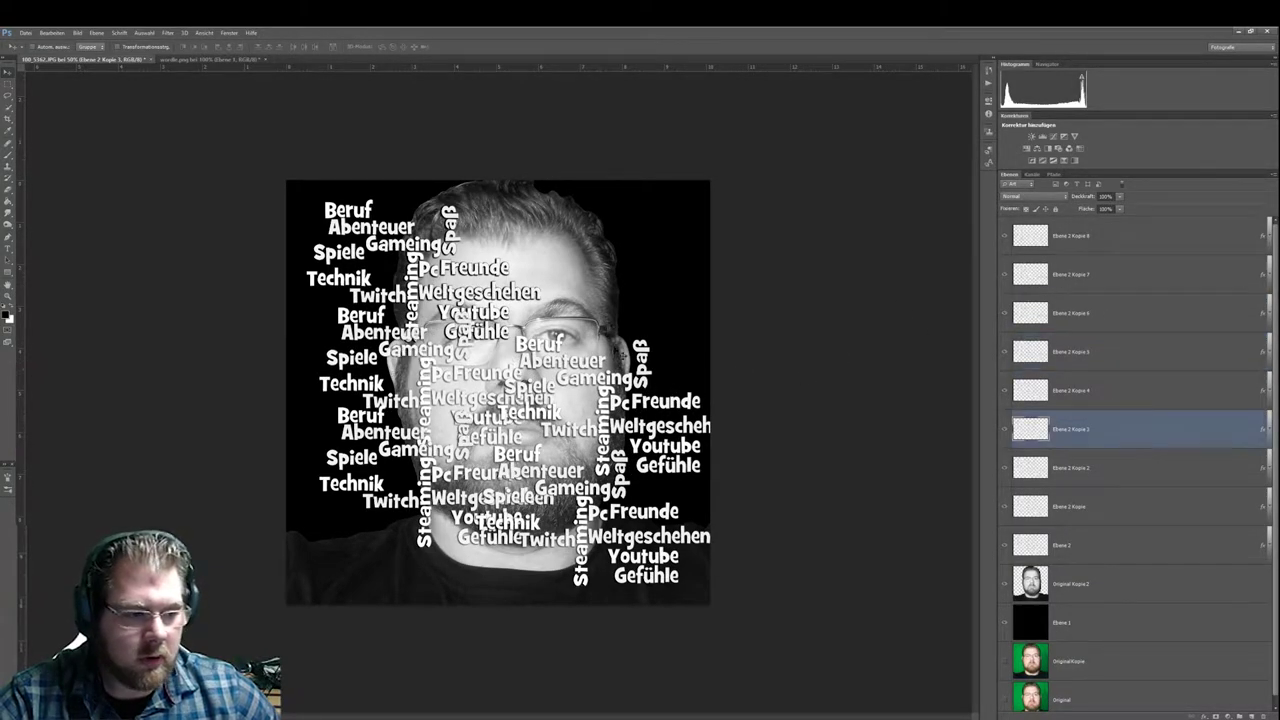
{"action": "mouse_move", "coordinate": [438, 279]}
{"action": "left_mouse_down"}
{"action": "mouse_move", "coordinate": [607, 292]}
{"action": "mouse_move", "coordinate": [605, 219]}
{"action": "left_mouse_up"}
{"action": "left_click", "coordinate": [1116, 468]}
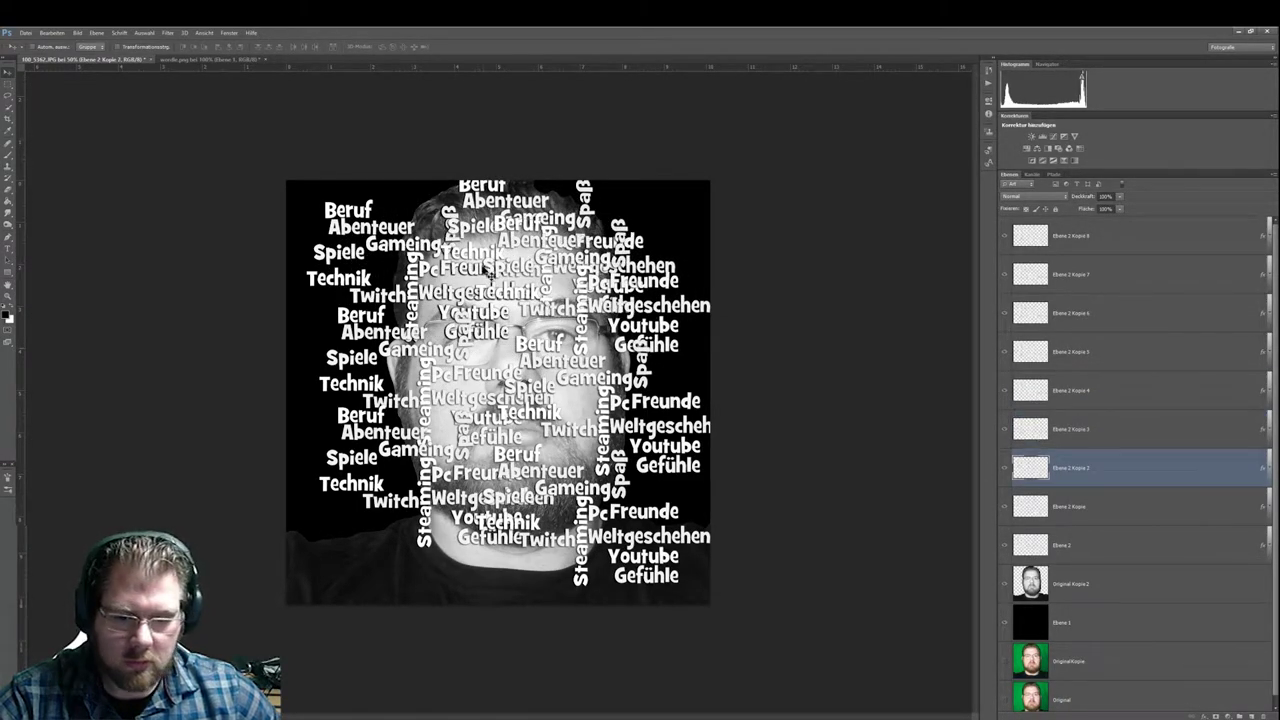
{"action": "mouse_move", "coordinate": [508, 425]}
{"action": "left_mouse_down"}
{"action": "mouse_move", "coordinate": [541, 391]}
{"action": "mouse_move", "coordinate": [432, 523]}
{"action": "left_mouse_up"}
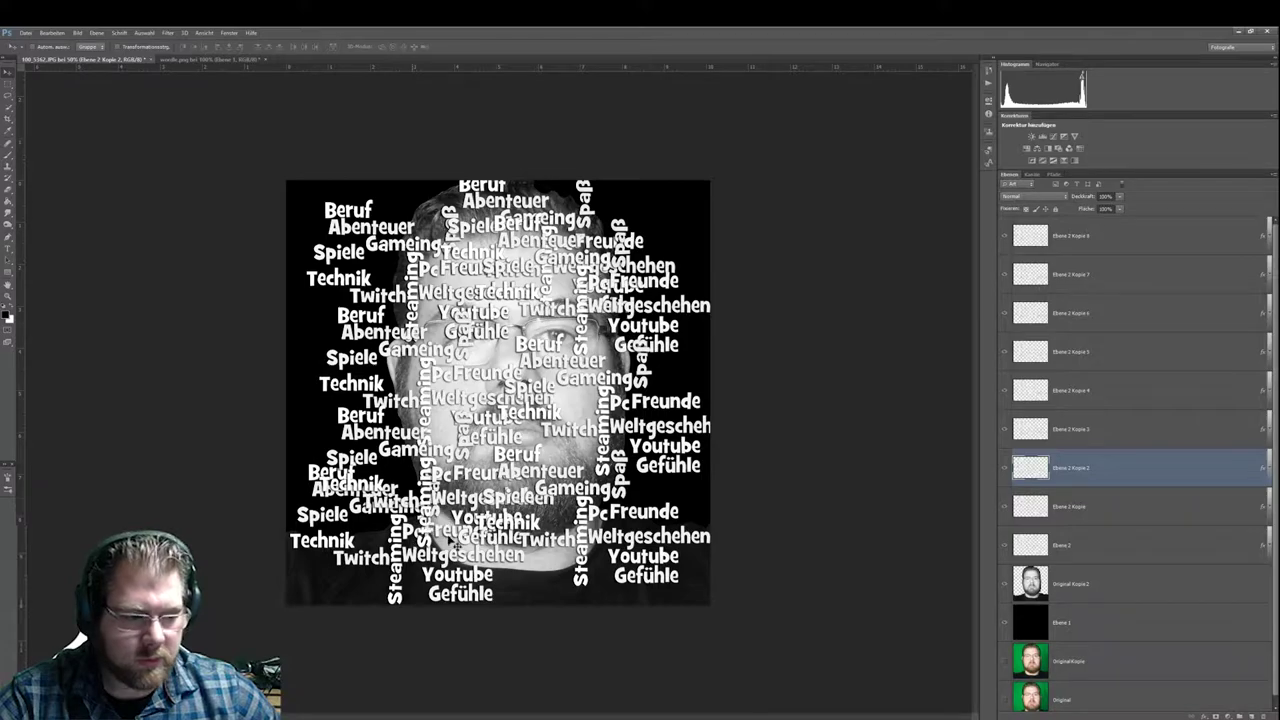
{"action": "left_click", "coordinate": [1077, 507]}
{"action": "mouse_move", "coordinate": [453, 256]}
{"action": "left_mouse_down"}
{"action": "mouse_move", "coordinate": [430, 317]}
{"action": "mouse_move", "coordinate": [518, 402]}
{"action": "left_mouse_up"}
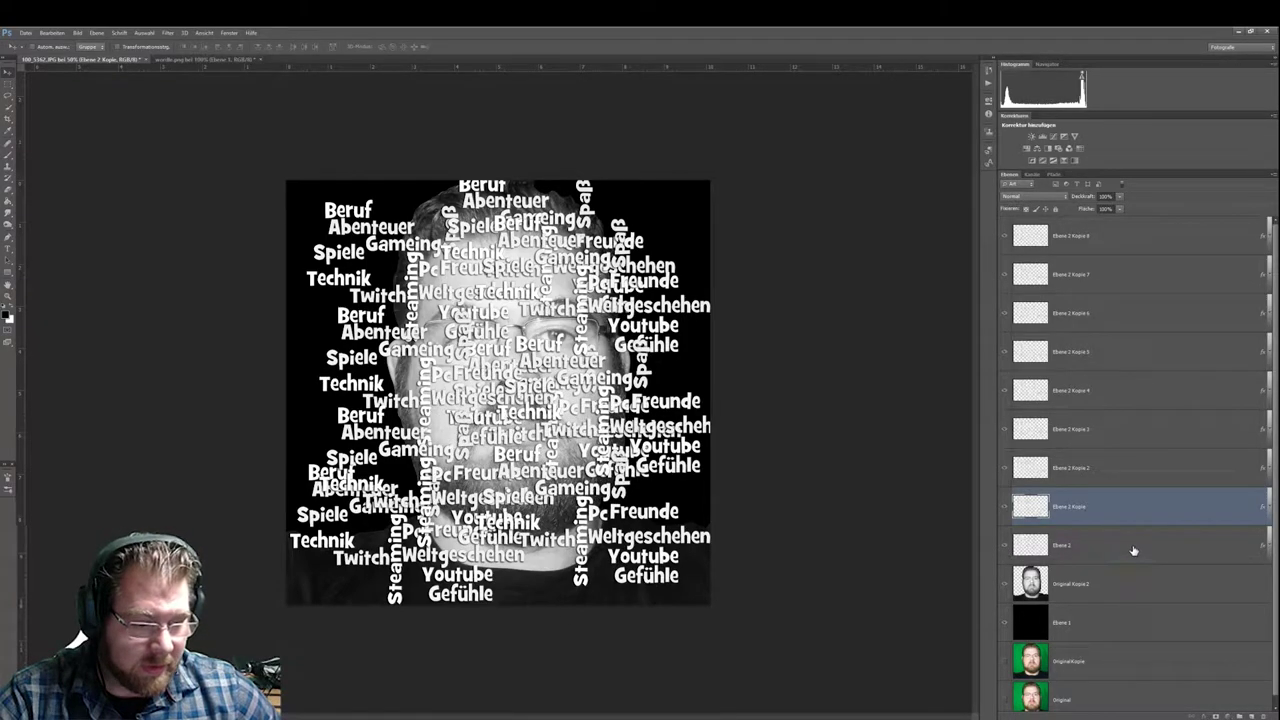
Hide the original Ebene 2 layer and move Ebene 2 Kopie into the empty upper left
{"action": "left_click", "coordinate": [1050, 552]}
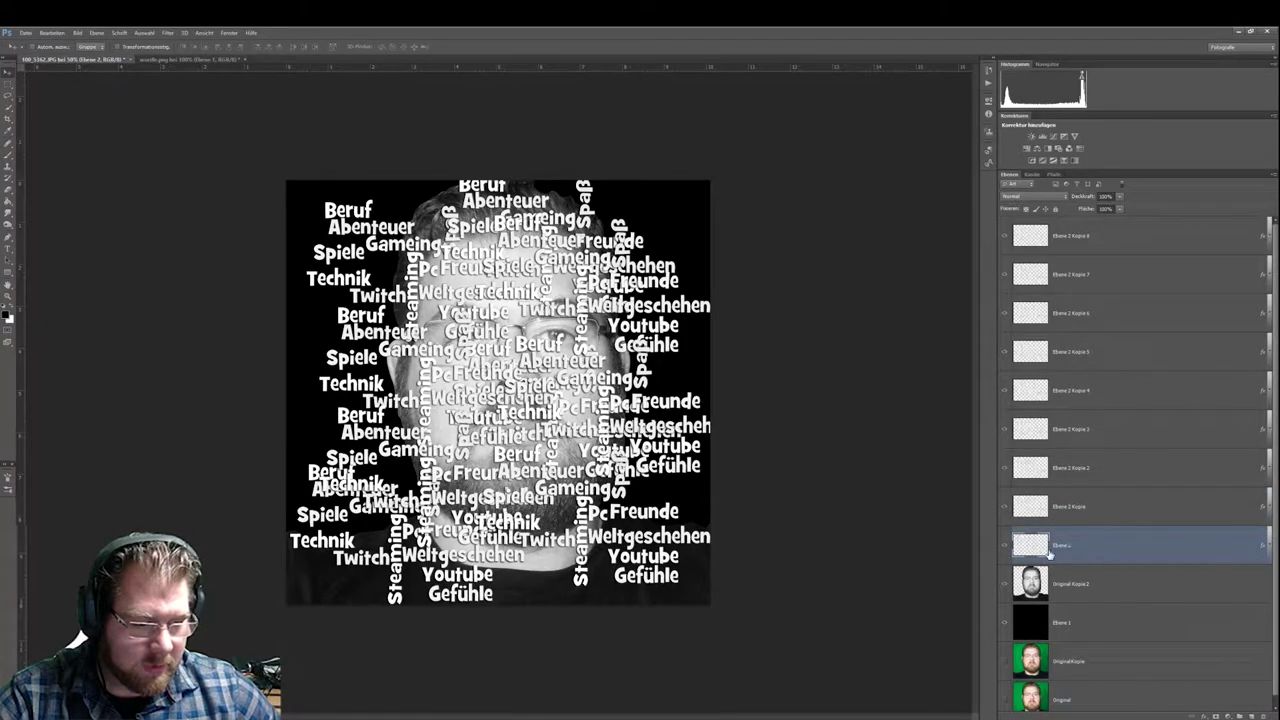
{"action": "left_click", "coordinate": [1005, 546]}
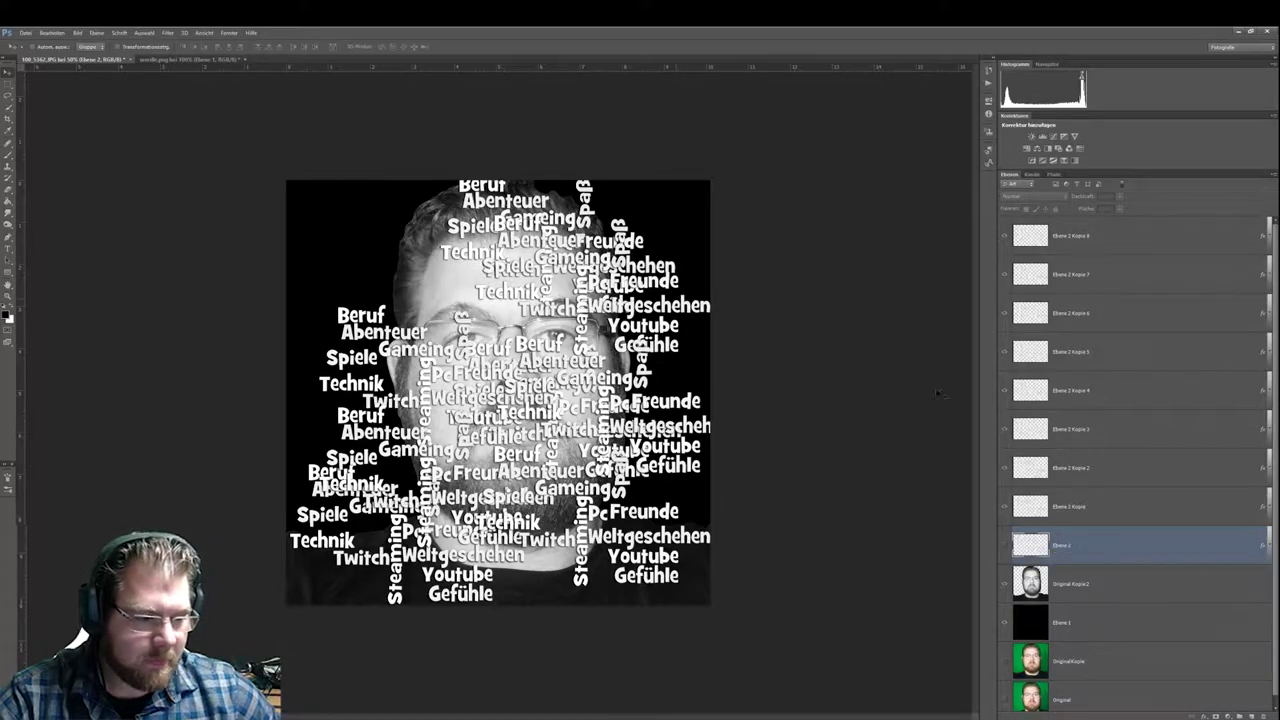
{"action": "left_click", "coordinate": [1068, 507]}
{"action": "mouse_move", "coordinate": [510, 417]}
{"action": "left_mouse_down"}
{"action": "mouse_move", "coordinate": [375, 226]}
{"action": "mouse_move", "coordinate": [343, 236]}
{"action": "left_mouse_up"}
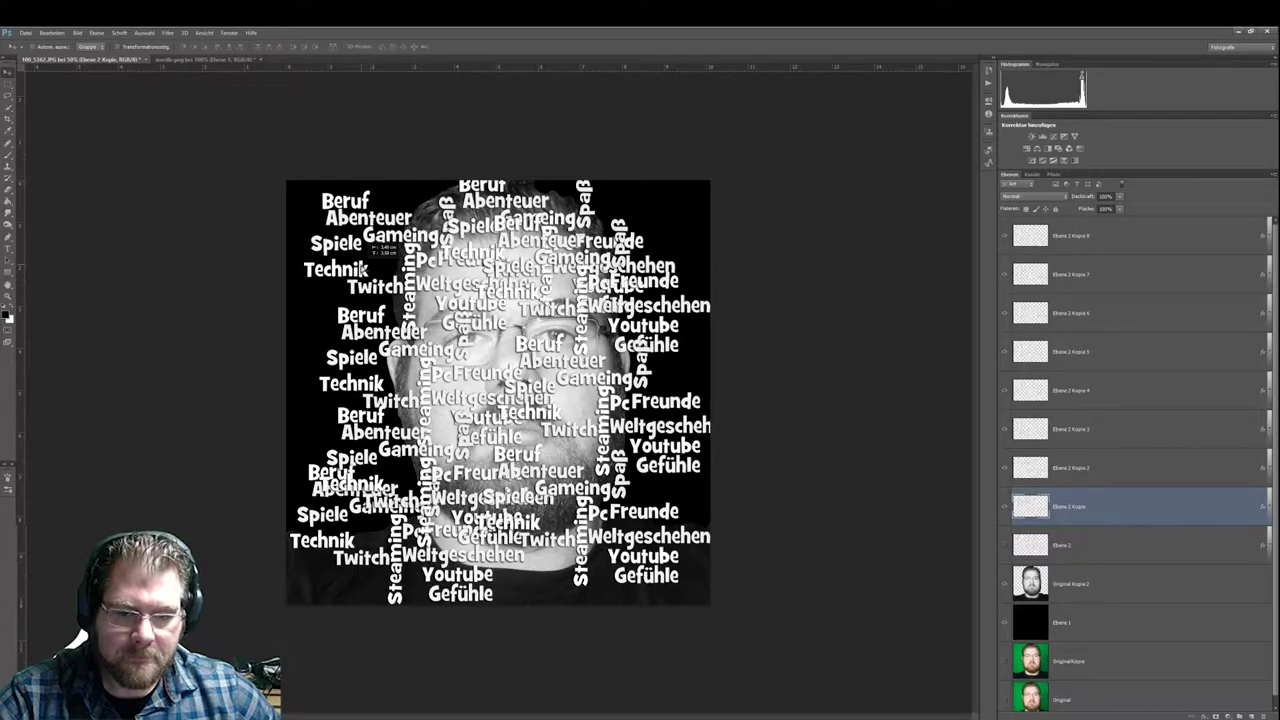
{"action": "left_click_drag", "start_coordinate": [343, 236], "coordinate": [354, 241]}
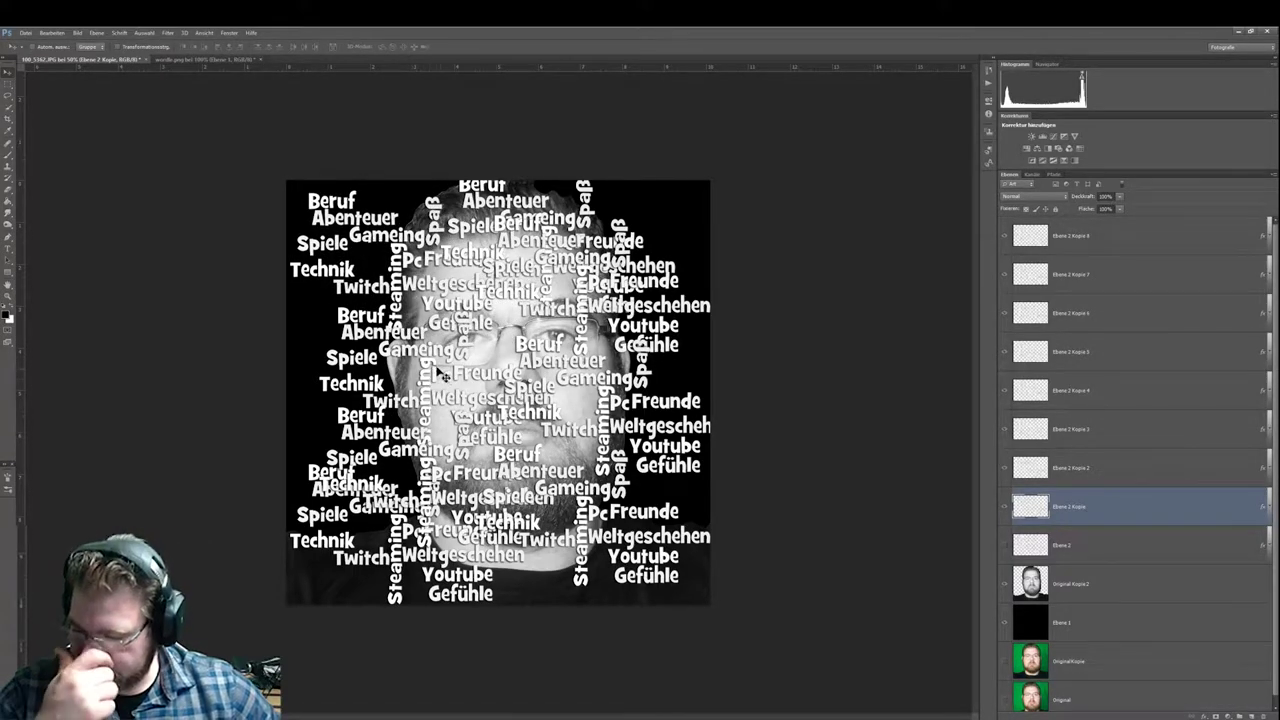
Group layers Ebene 2 Kopie through Kopie 8 into a new group, Gruppe 1
{"action": "left_click", "coordinate": [1113, 243], "text": "shift"}
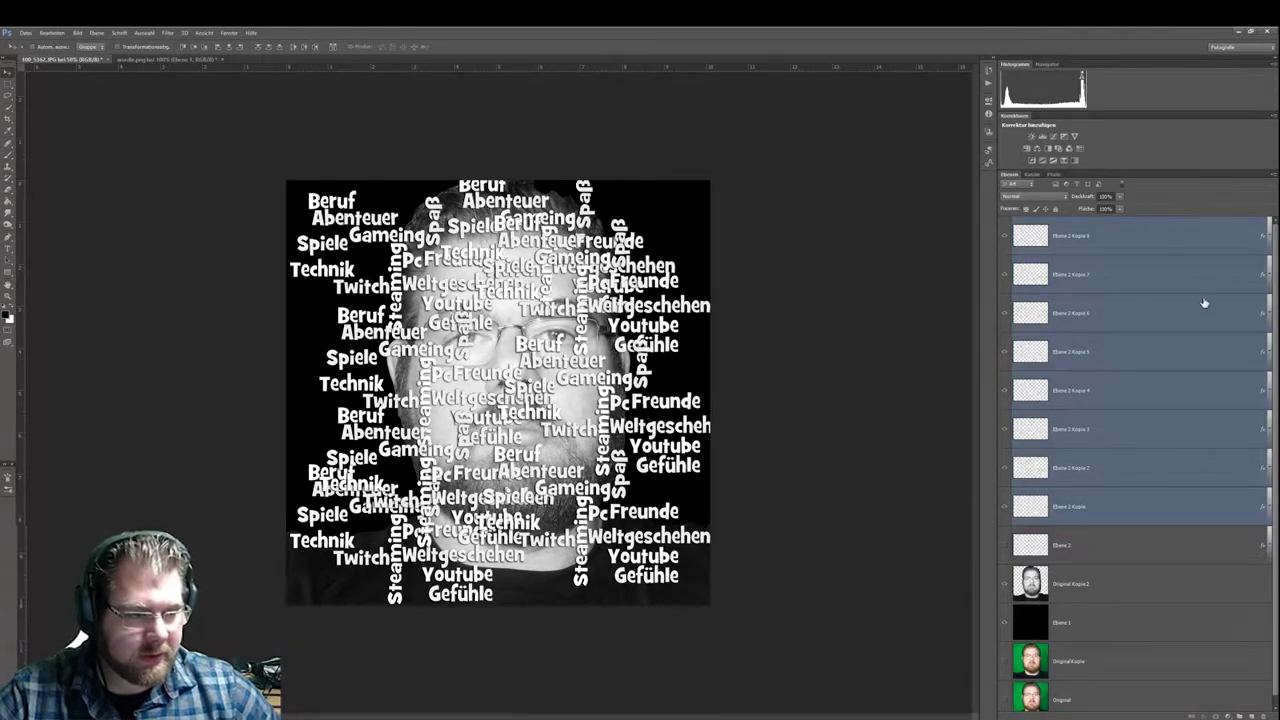
{"action": "left_click", "coordinate": [1143, 241]}
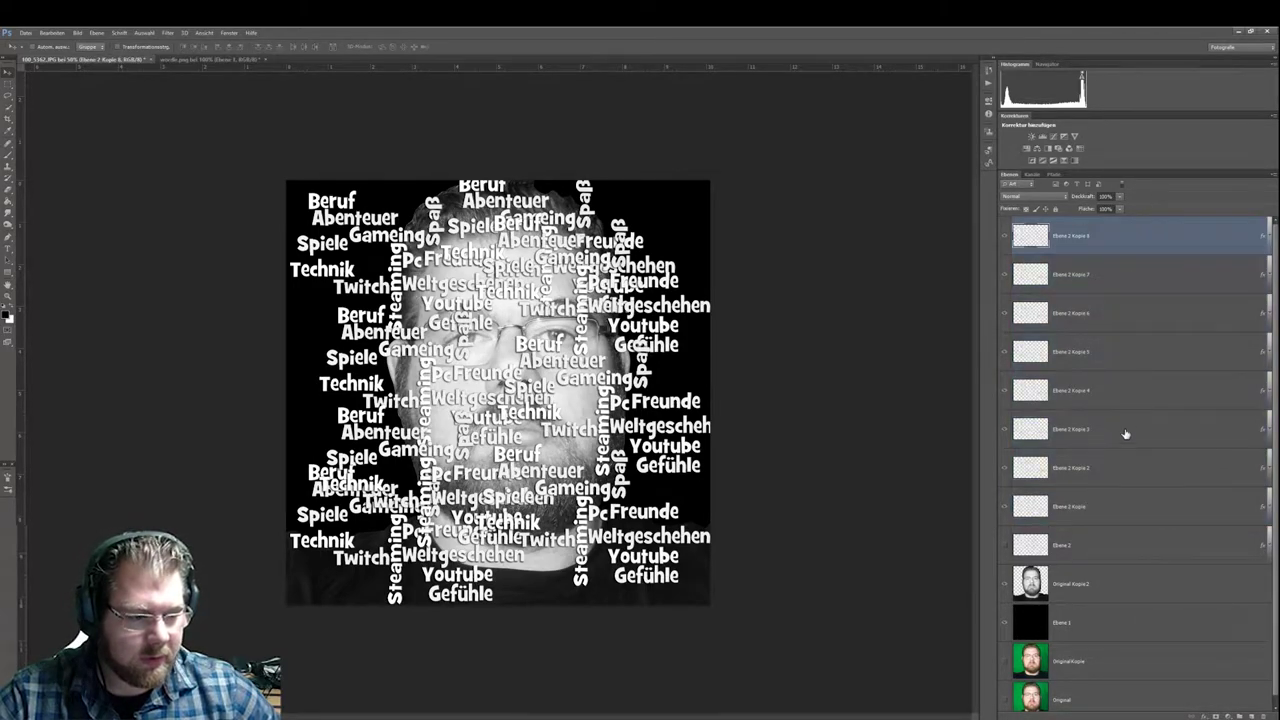
{"action": "left_click", "coordinate": [1104, 514], "text": "shift"}
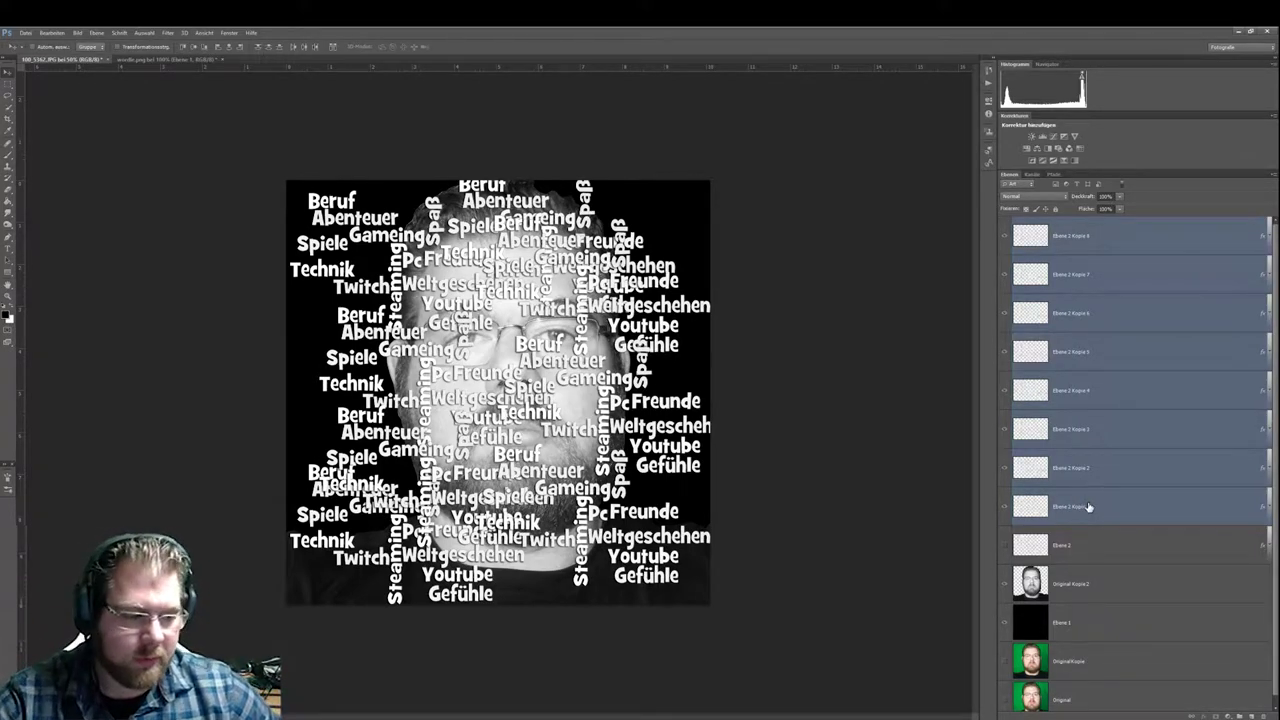
{"action": "left_click", "coordinate": [1274, 177]}
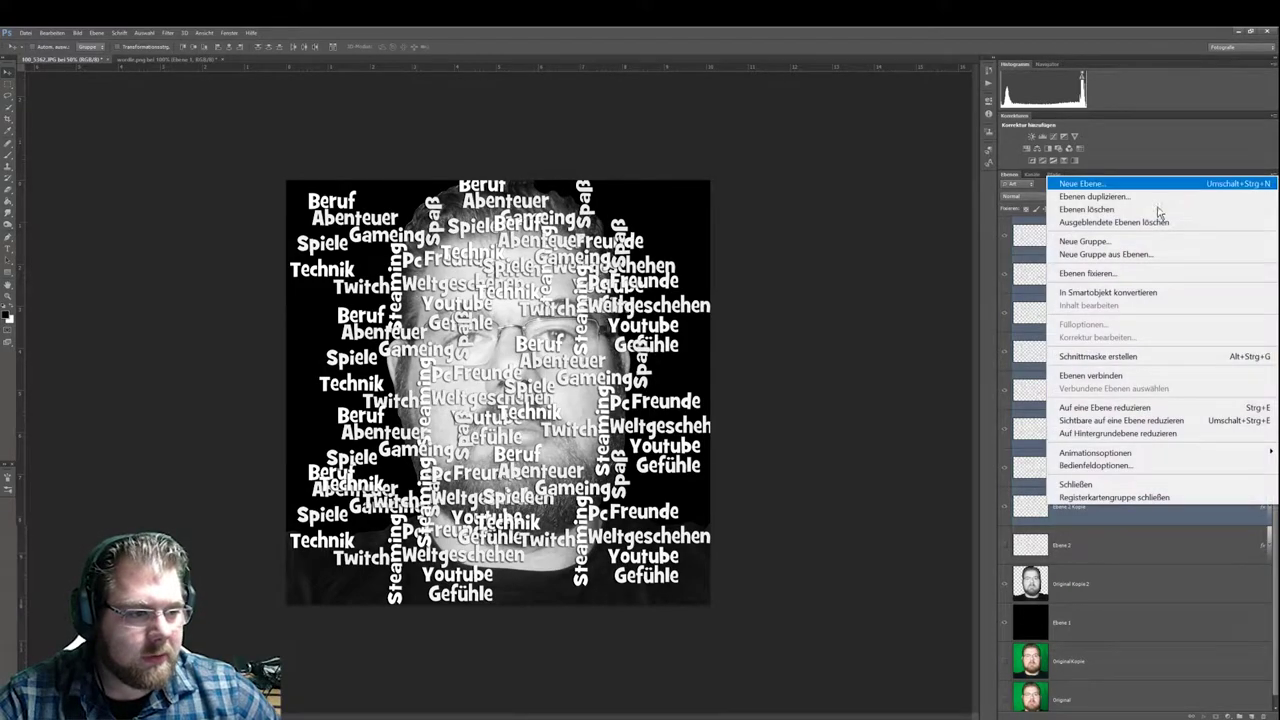
{"action": "left_click", "coordinate": [1105, 256]}
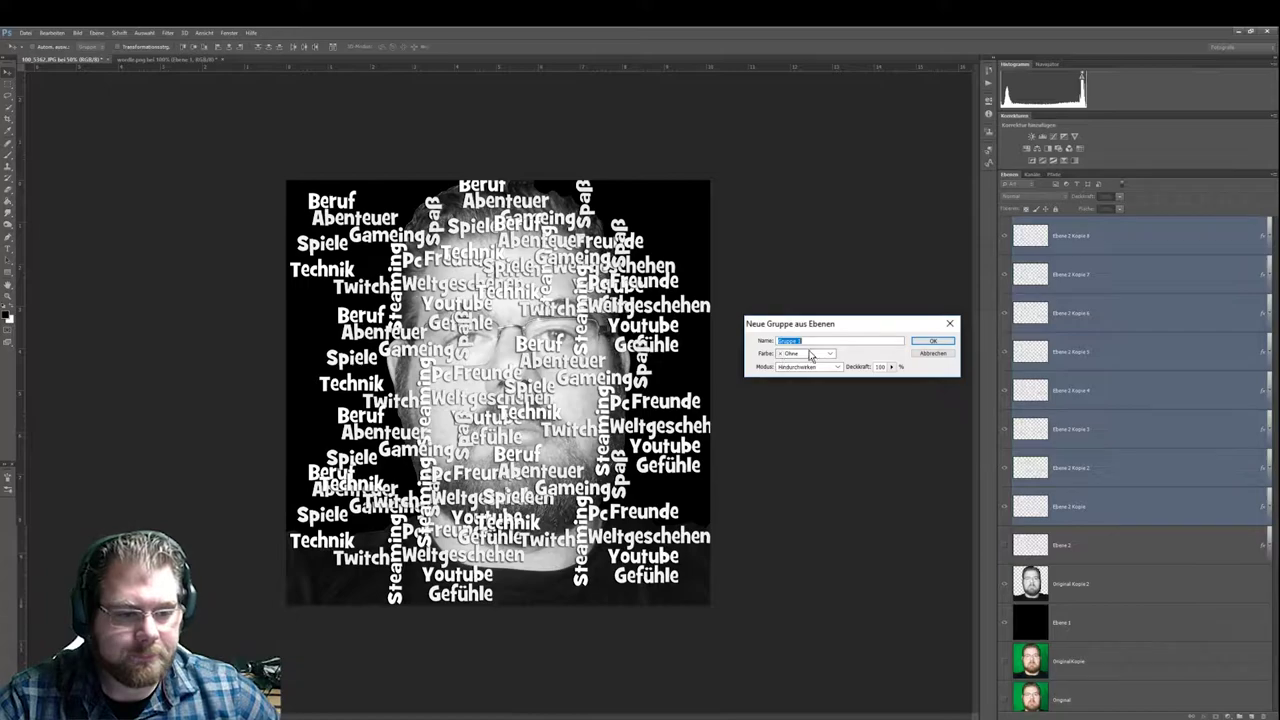
{"action": "left_click", "coordinate": [932, 341]}
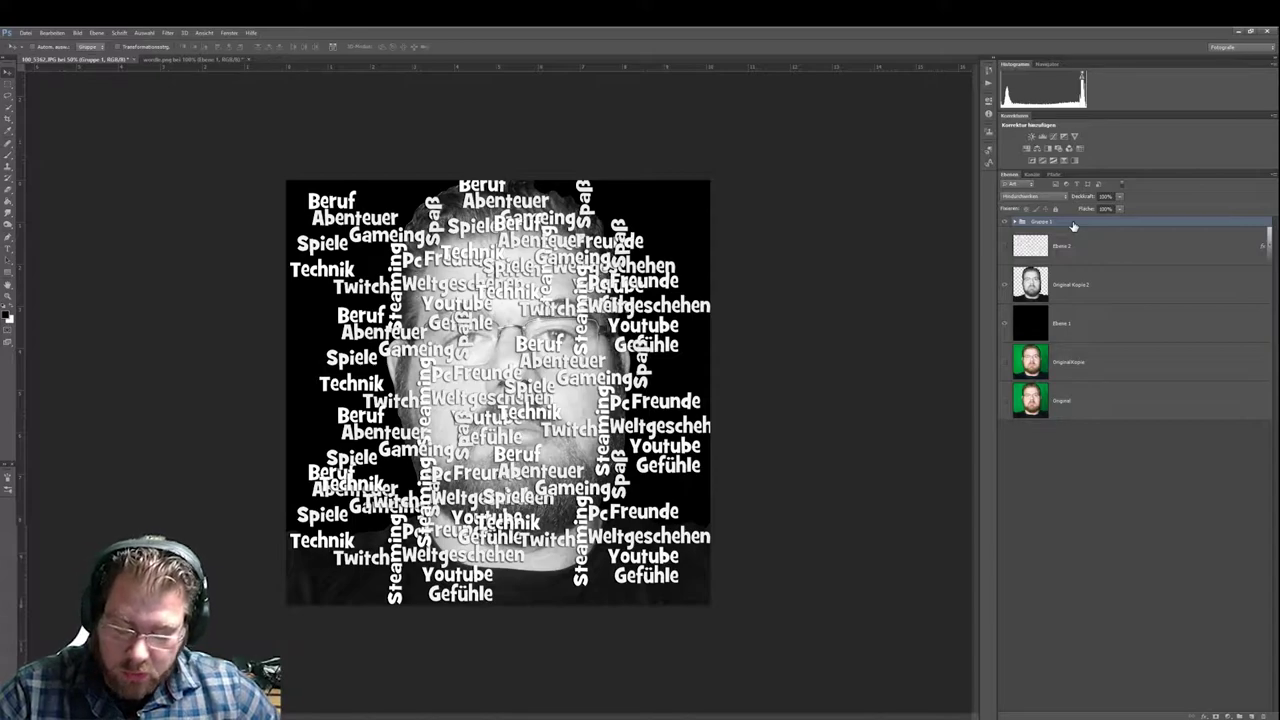
Duplicate Gruppe 1, rotate the copy about 90° and shift it about 56 px left
{"action": "key", "text": "ctrl+j"}
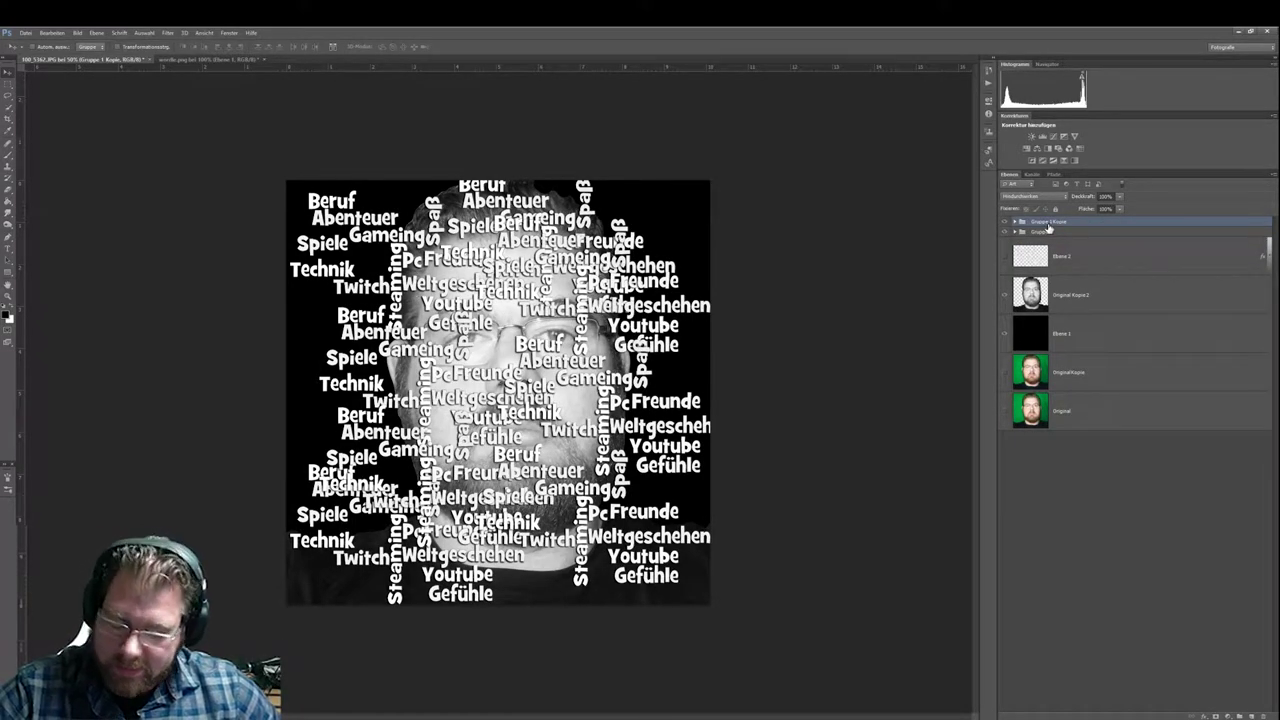
{"action": "key", "text": "ctrl+t"}
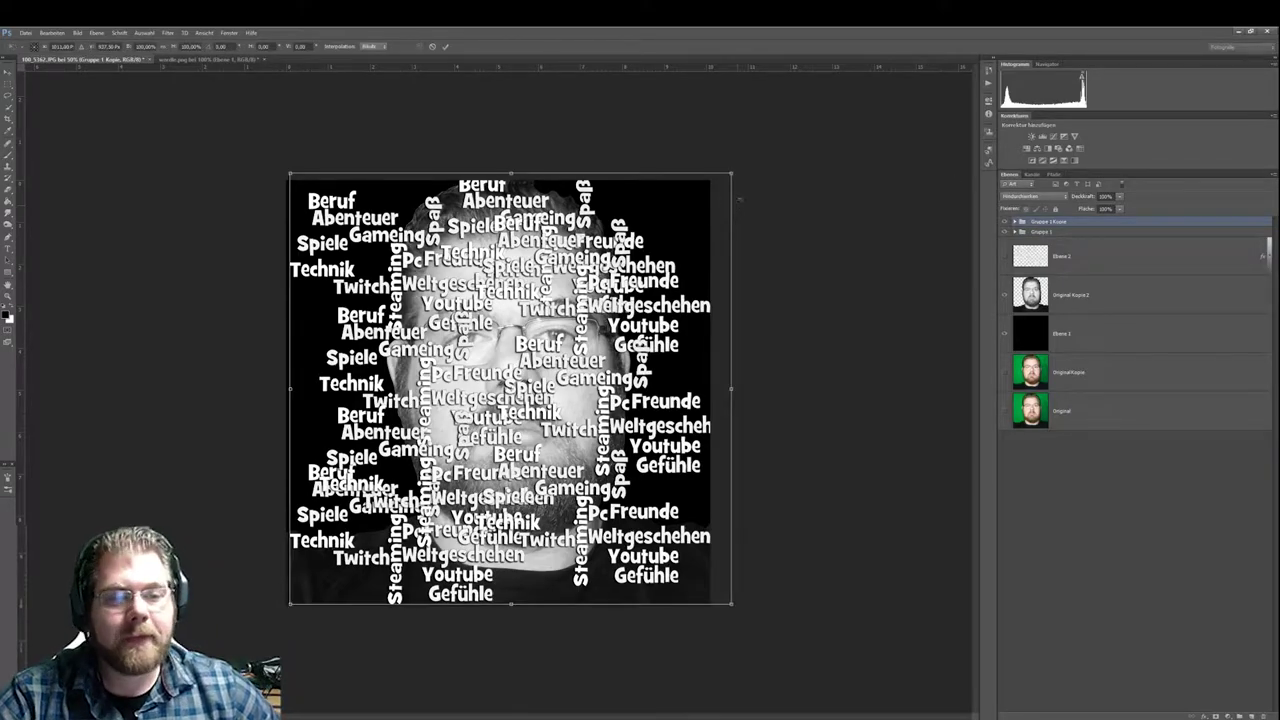
{"action": "mouse_move", "coordinate": [745, 165]}
{"action": "left_mouse_down"}
{"action": "mouse_move", "coordinate": [876, 408]}
{"action": "mouse_move", "coordinate": [894, 523]}
{"action": "mouse_move", "coordinate": [871, 640]}
{"action": "mouse_move", "coordinate": [821, 715]}
{"action": "left_mouse_up"}
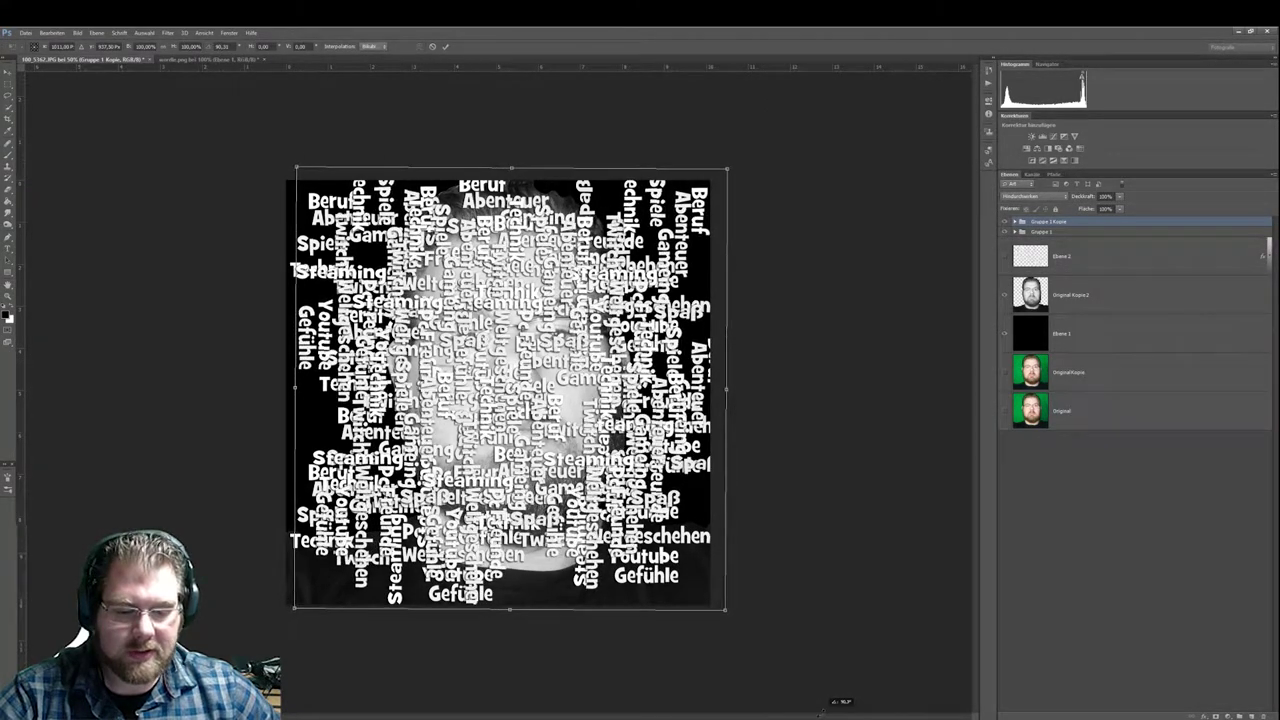
{"action": "left_click_drag", "start_coordinate": [821, 715], "coordinate": [822, 716]}
{"action": "mouse_move", "coordinate": [557, 376]}
{"action": "left_mouse_down"}
{"action": "mouse_move", "coordinate": [502, 381]}
{"action": "mouse_move", "coordinate": [588, 378]}
{"action": "mouse_move", "coordinate": [585, 346]}
{"action": "mouse_move", "coordinate": [577, 372]}
{"action": "mouse_move", "coordinate": [556, 374]}
{"action": "mouse_move", "coordinate": [571, 376]}
{"action": "left_mouse_up"}
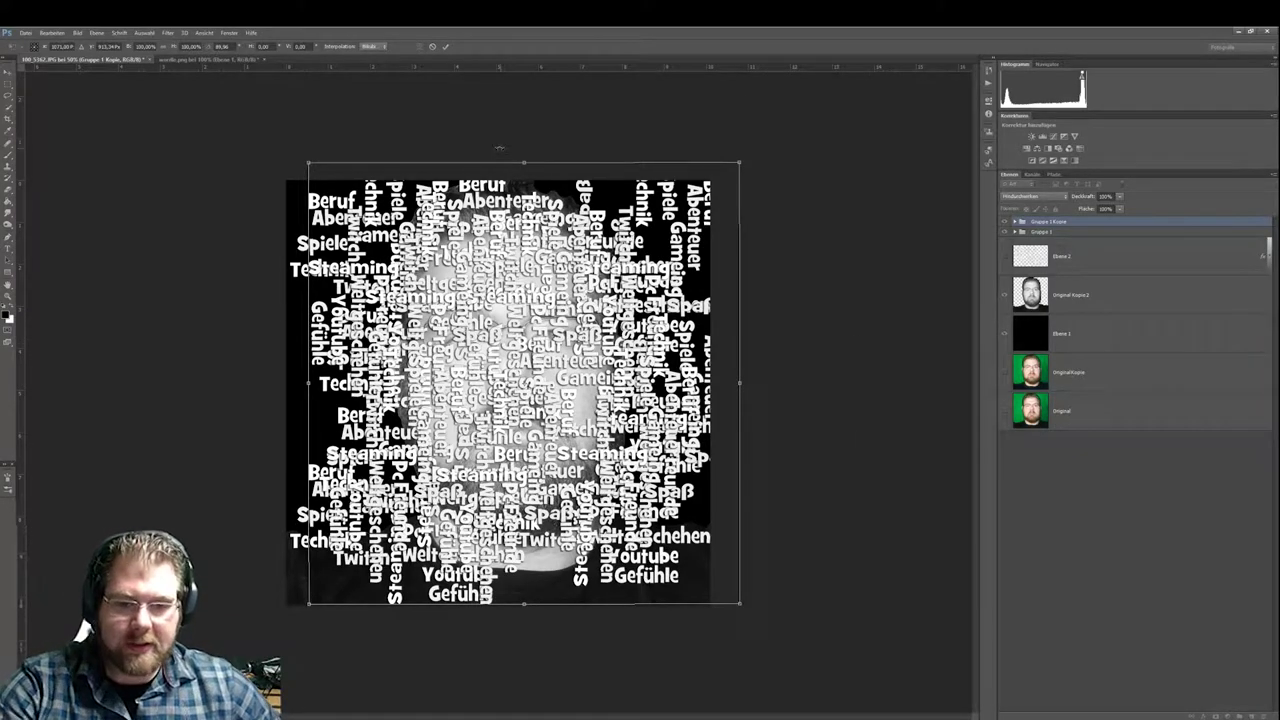
{"action": "key", "text": "Return"}
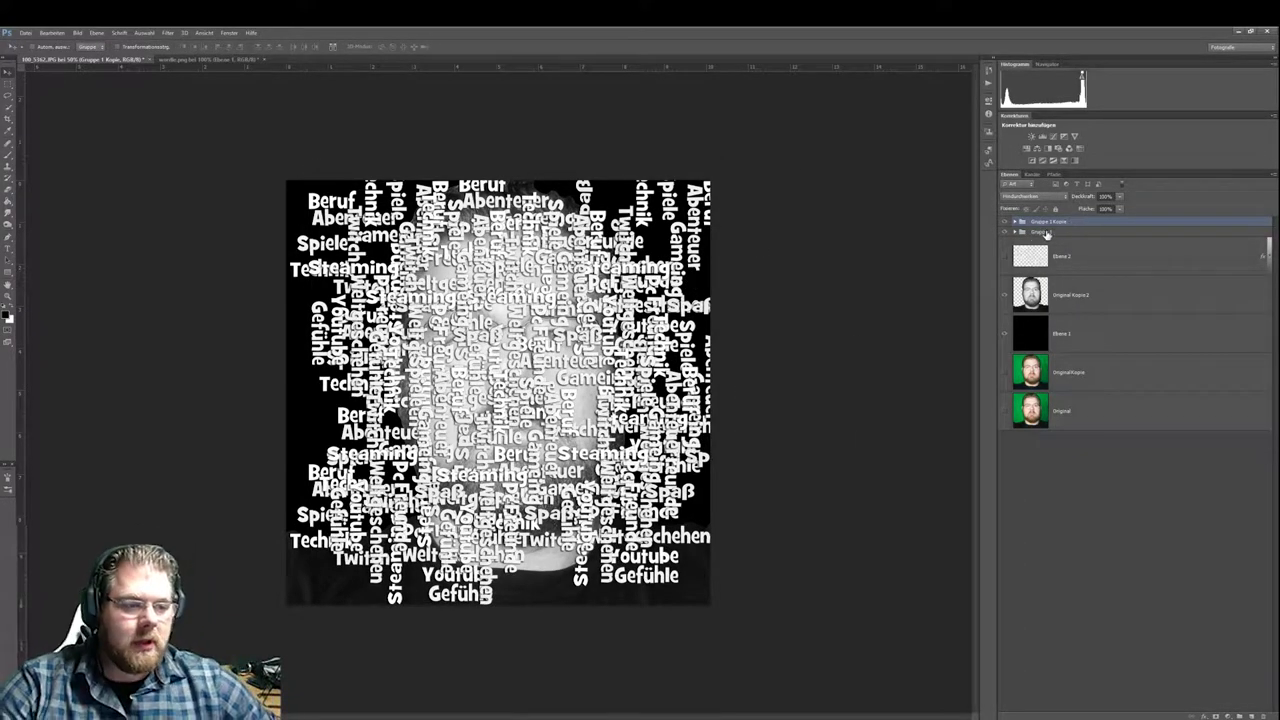
Convert both word groups into one smart object and compare the portrait with and without it
{"action": "left_click", "coordinate": [1044, 232], "text": "shift"}
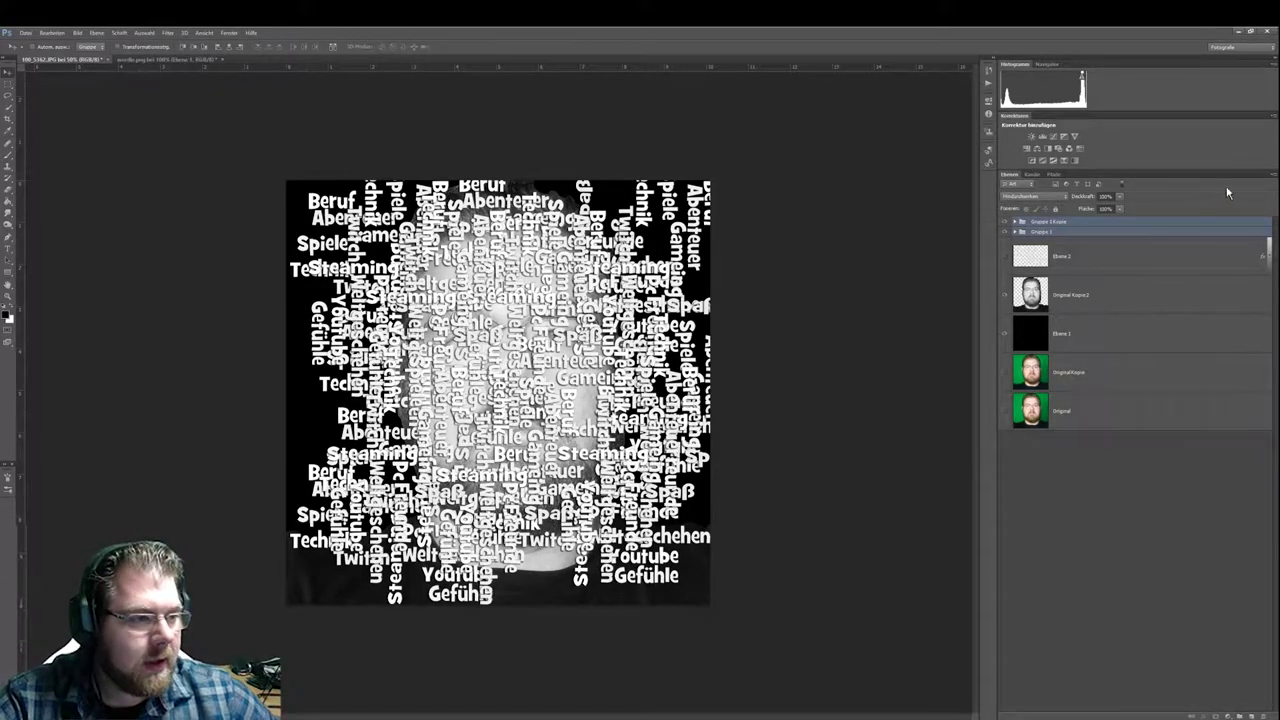
{"action": "left_click", "coordinate": [1274, 176]}
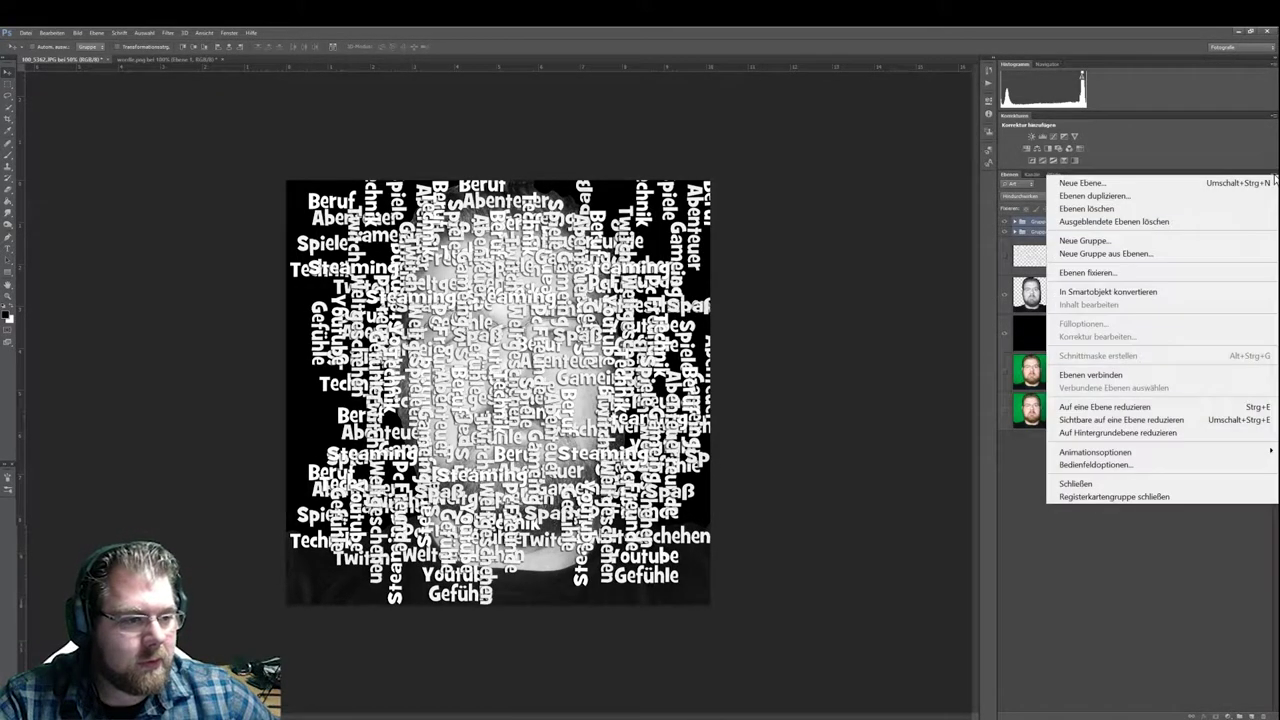
{"action": "left_click", "coordinate": [1112, 293]}
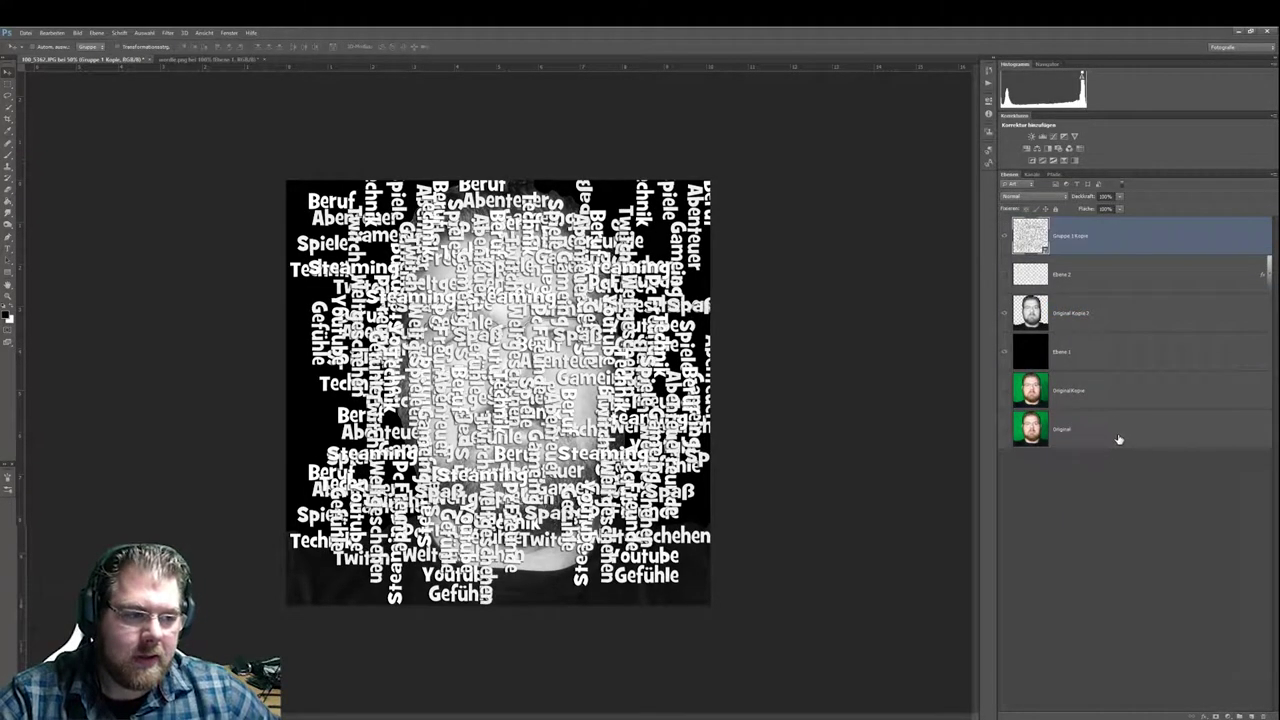
{"action": "left_click", "coordinate": [1006, 237]}
{"action": "left_click", "coordinate": [1006, 237]}
{"action": "left_click", "coordinate": [1005, 238]}
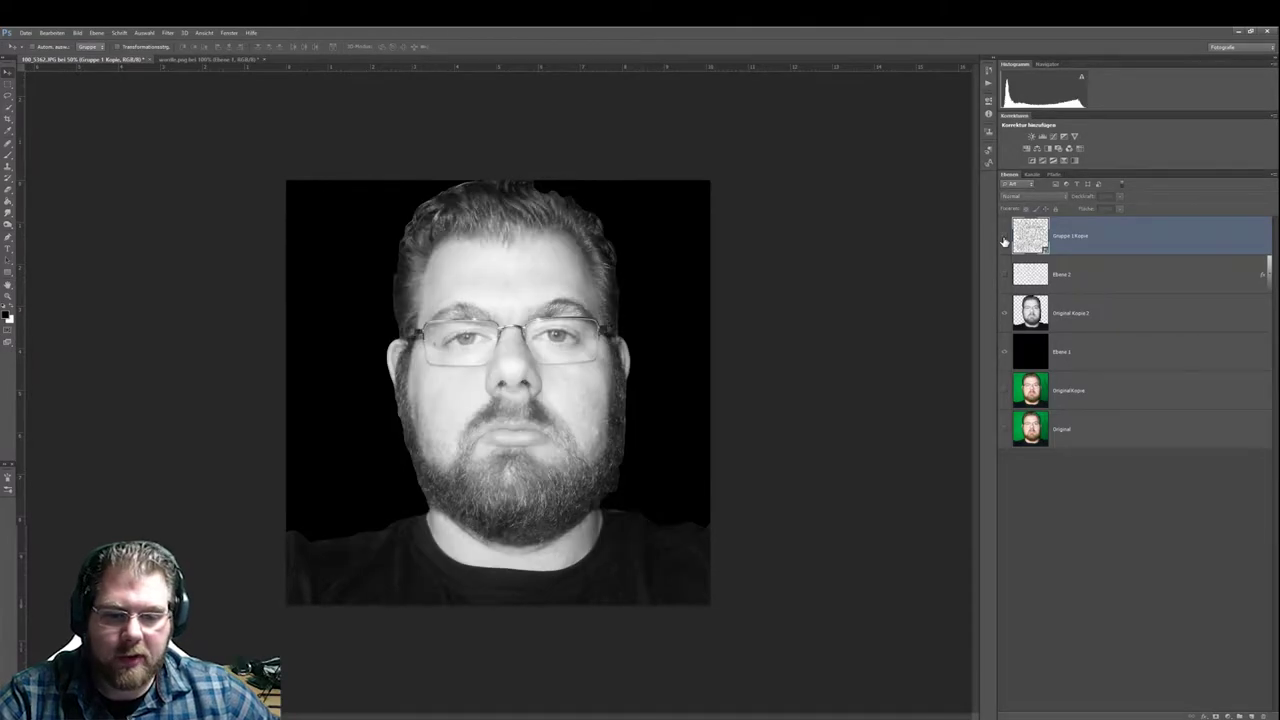
{"action": "left_click", "coordinate": [1004, 240]}
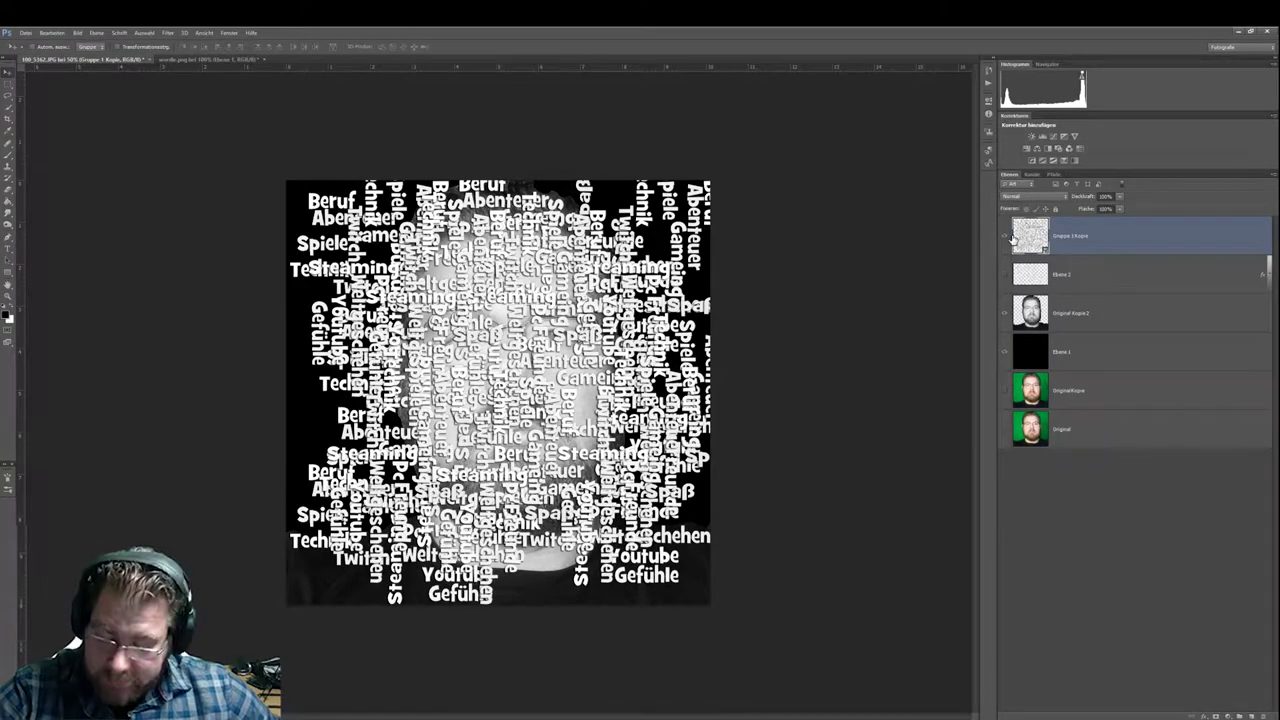
Duplicate the word smart object, hide the lower copy, and select Gruppe 1 Kopie 2
{"action": "key", "text": "ctrl+j"}
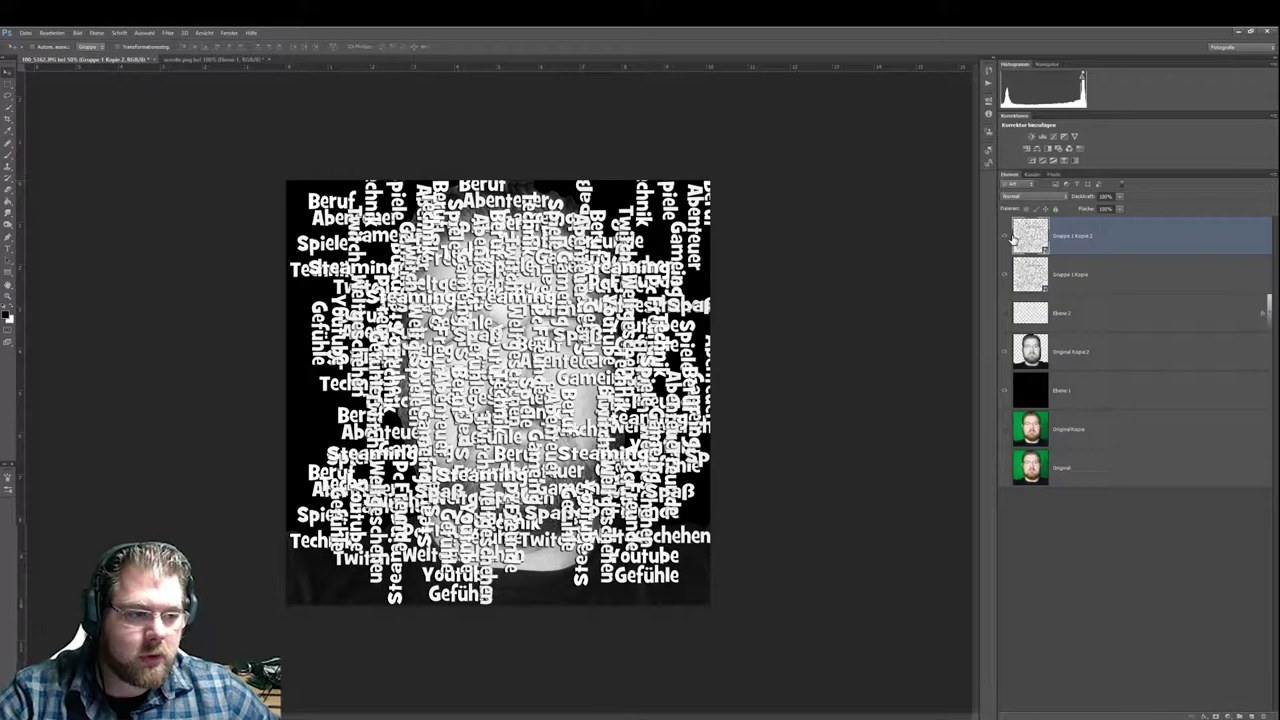
{"action": "left_click", "coordinate": [1005, 274]}
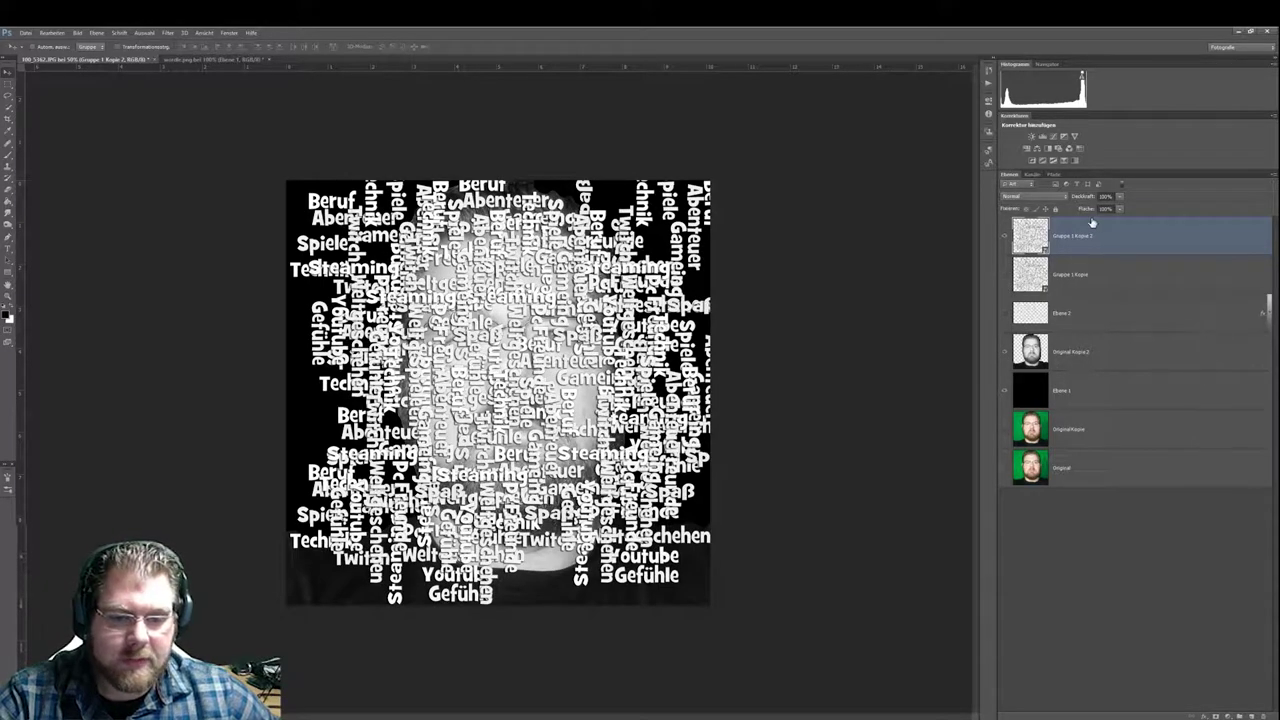
{"action": "left_click", "coordinate": [1110, 276]}
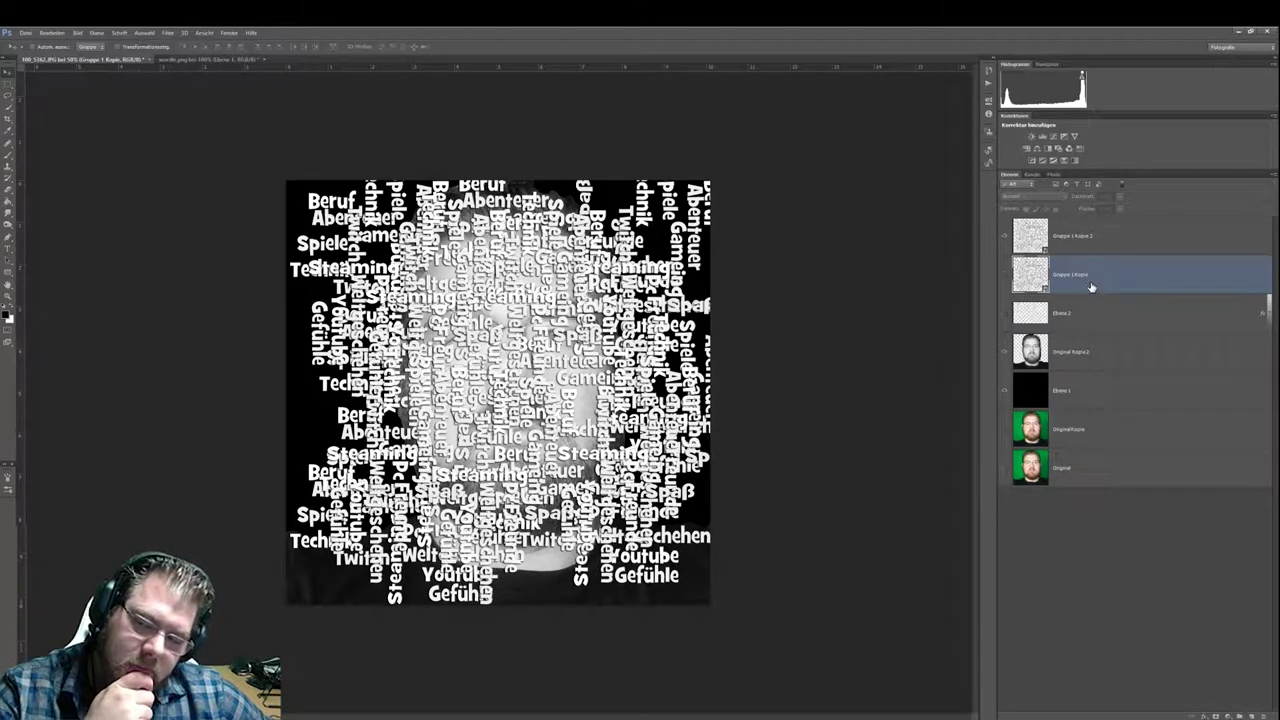
{"action": "left_click", "coordinate": [1119, 239]}
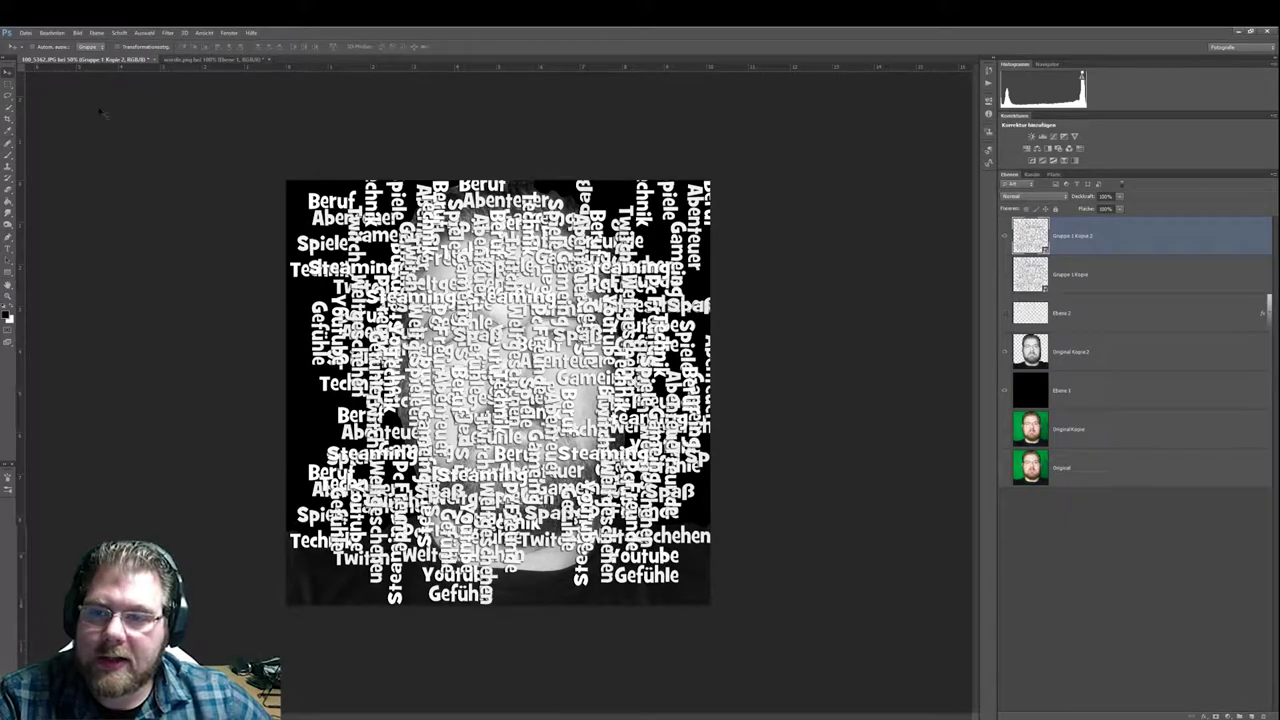
{"action": "left_click", "coordinate": [171, 37]}
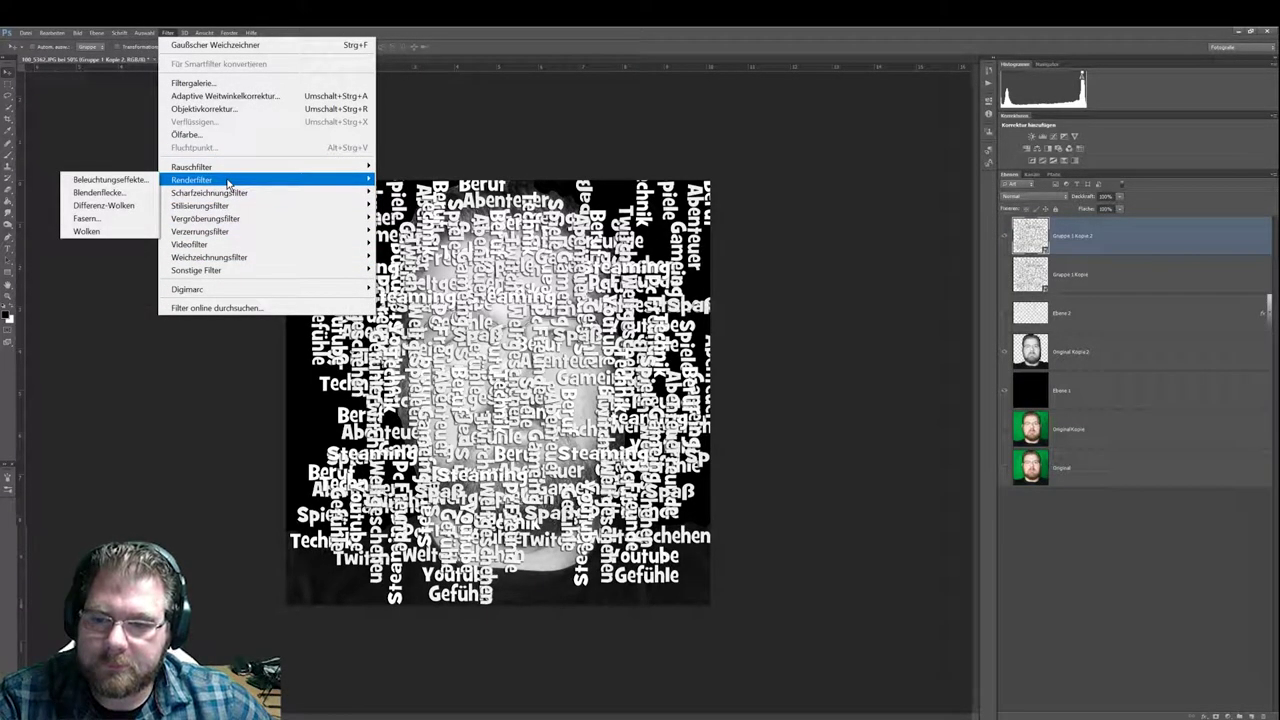
{"action": "mouse_move", "coordinate": [200, 231]}
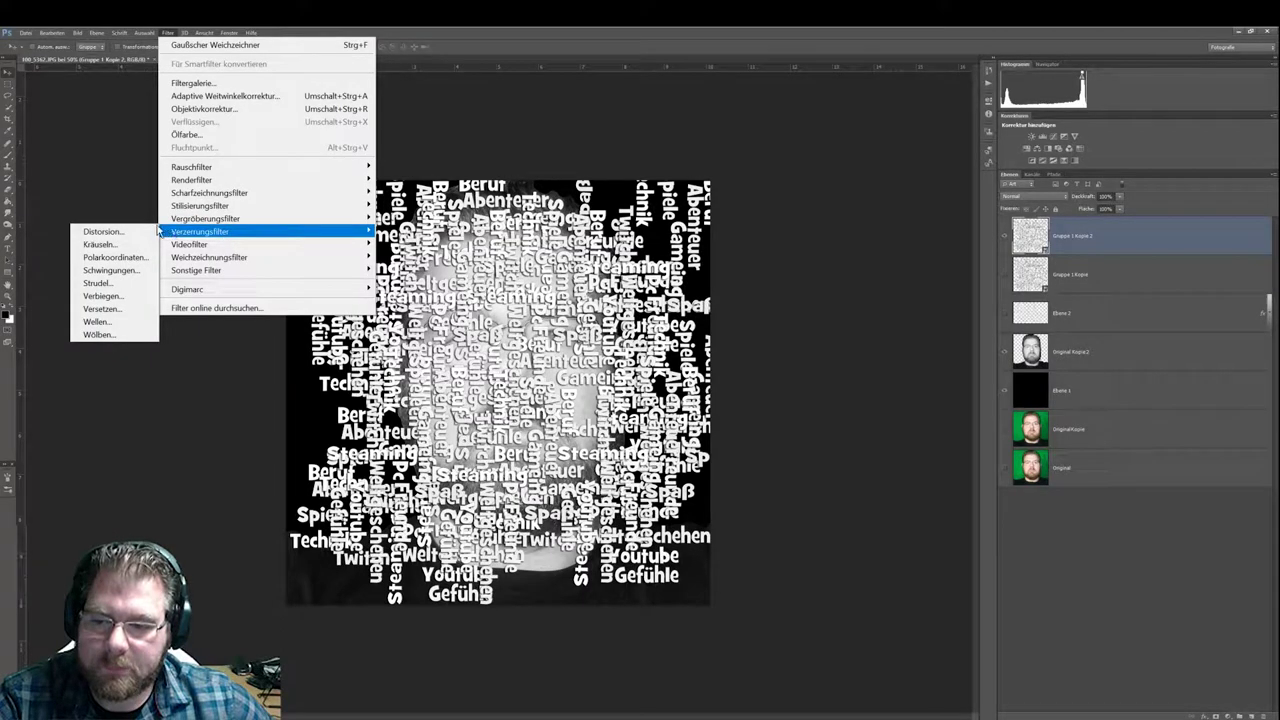
Apply the Versetzen (Displace) filter with default scale, using gesicht.psd as the map
{"action": "left_click", "coordinate": [127, 310]}
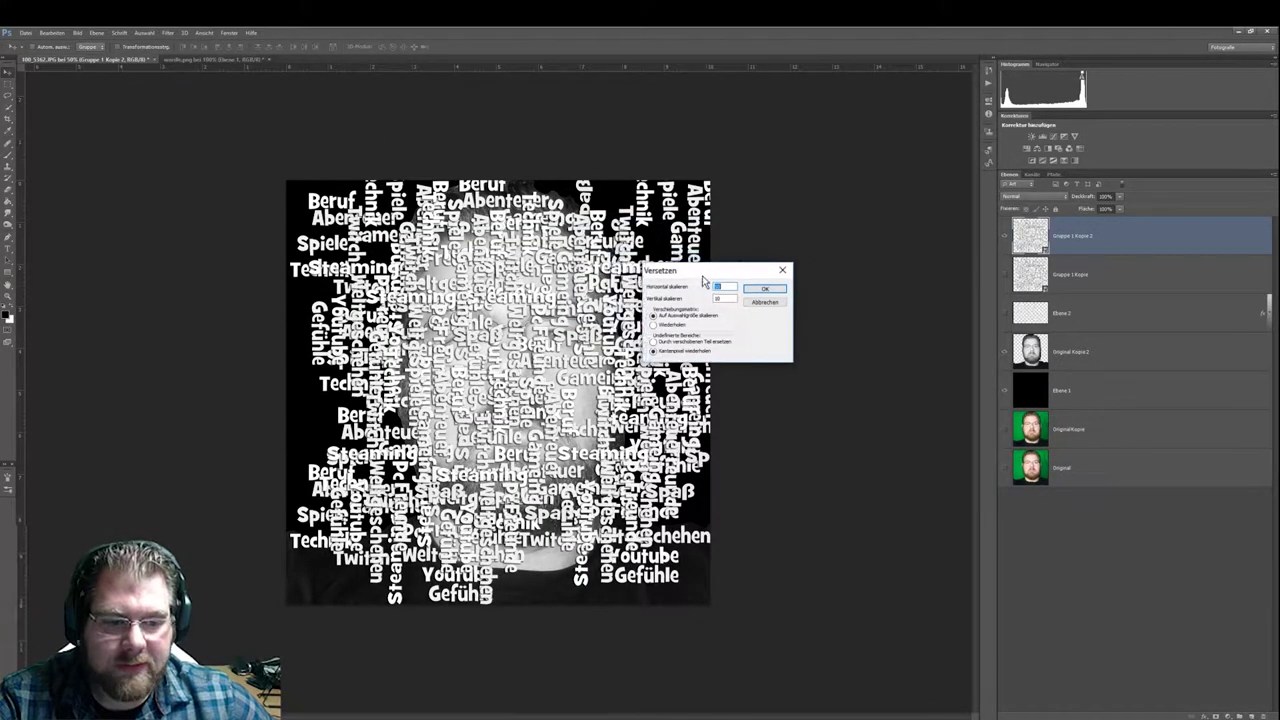
{"action": "left_click_drag", "start_coordinate": [703, 279], "coordinate": [792, 271]}
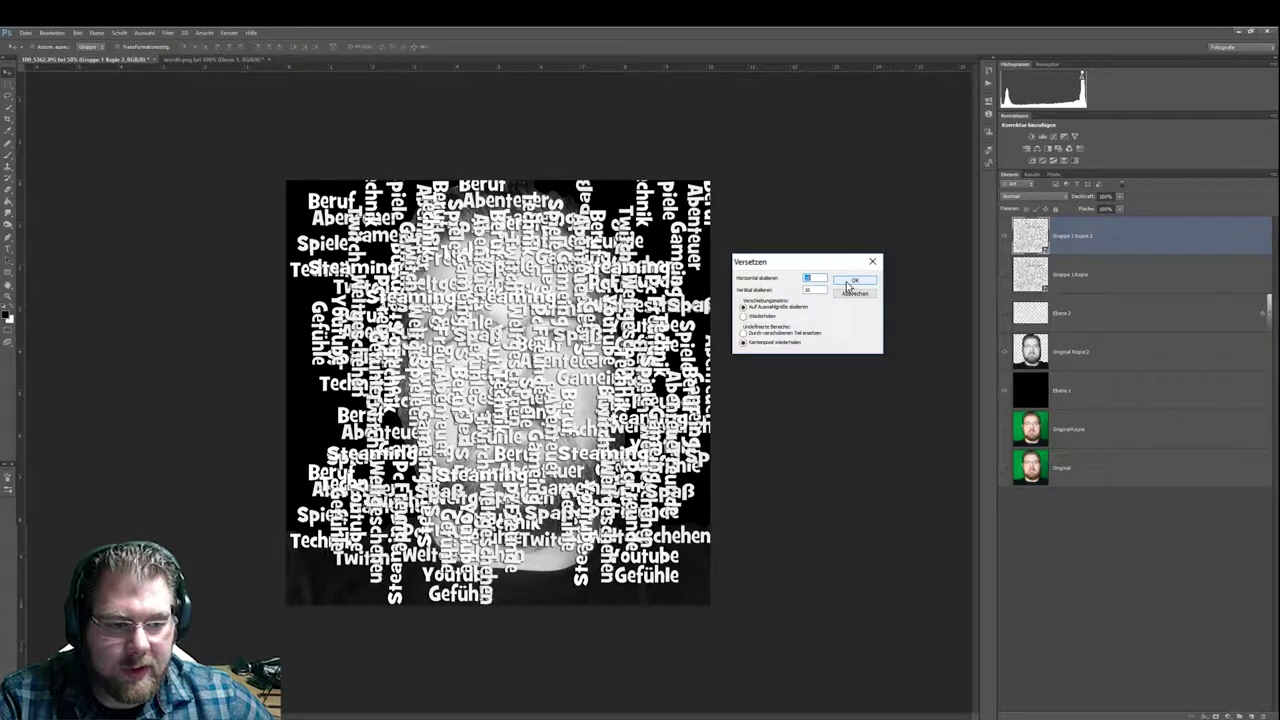
{"action": "left_click", "coordinate": [853, 283]}
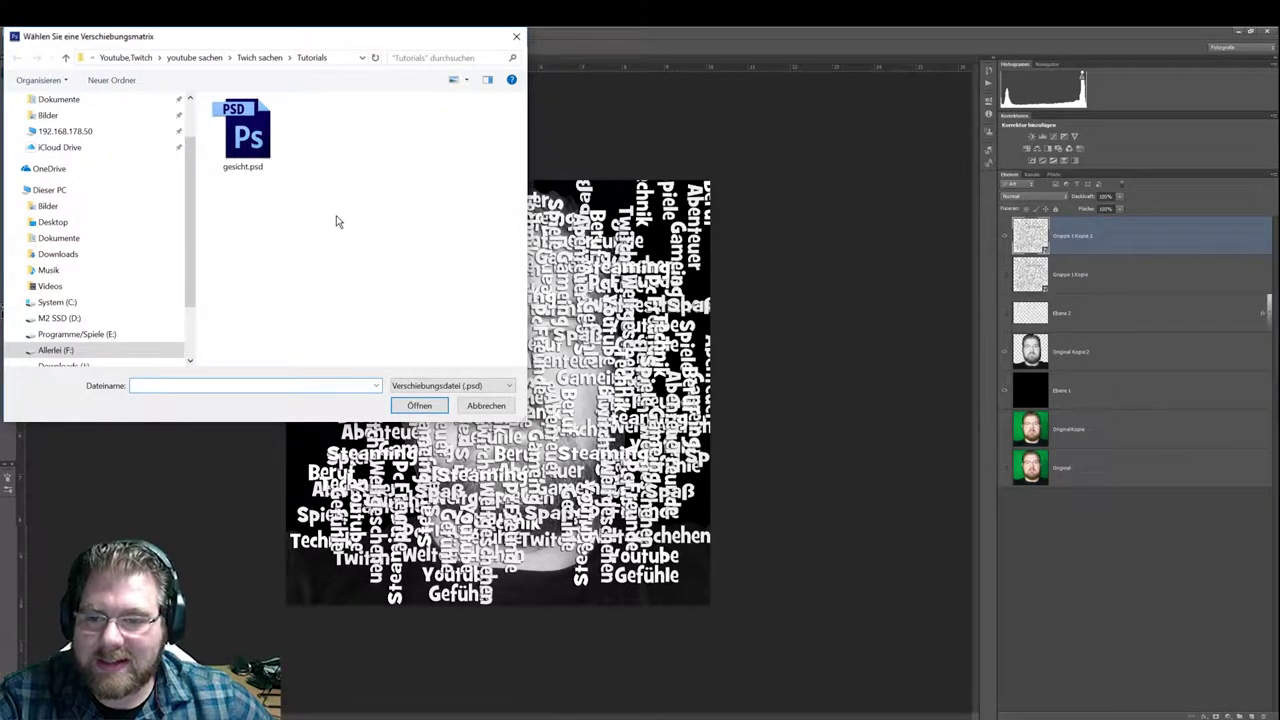
{"action": "left_click", "coordinate": [247, 133]}
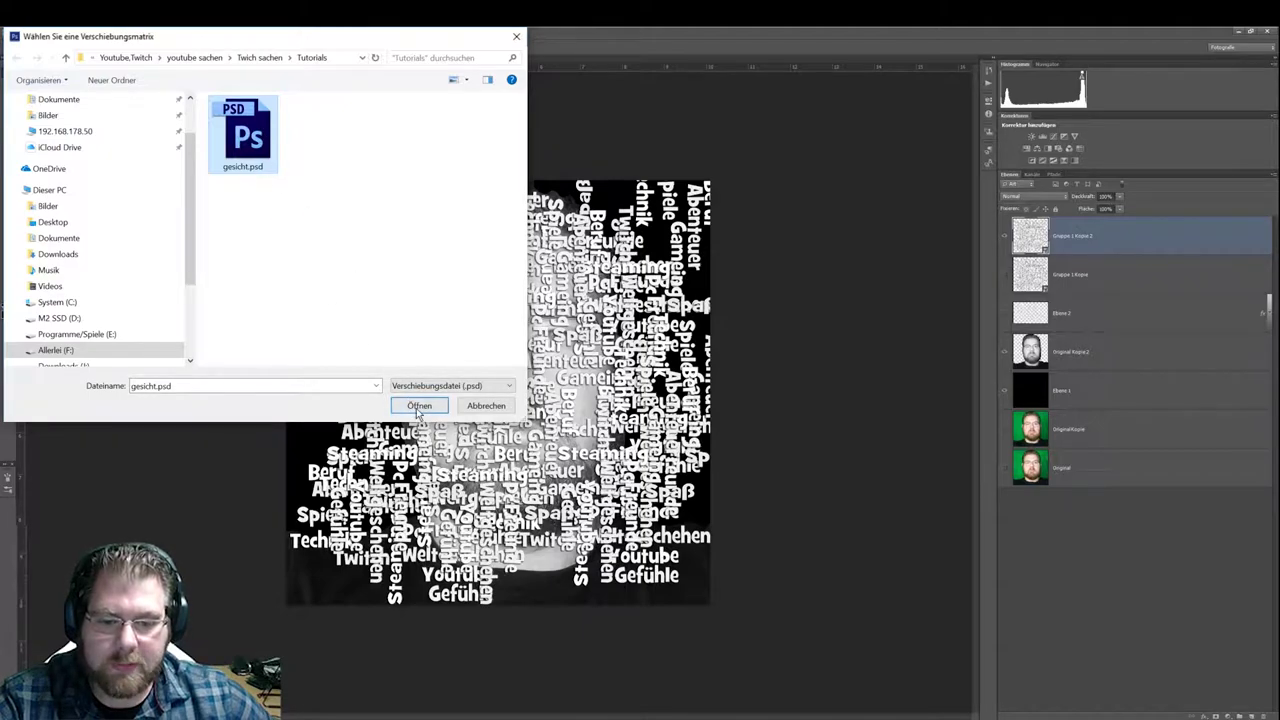
{"action": "left_click", "coordinate": [419, 407]}
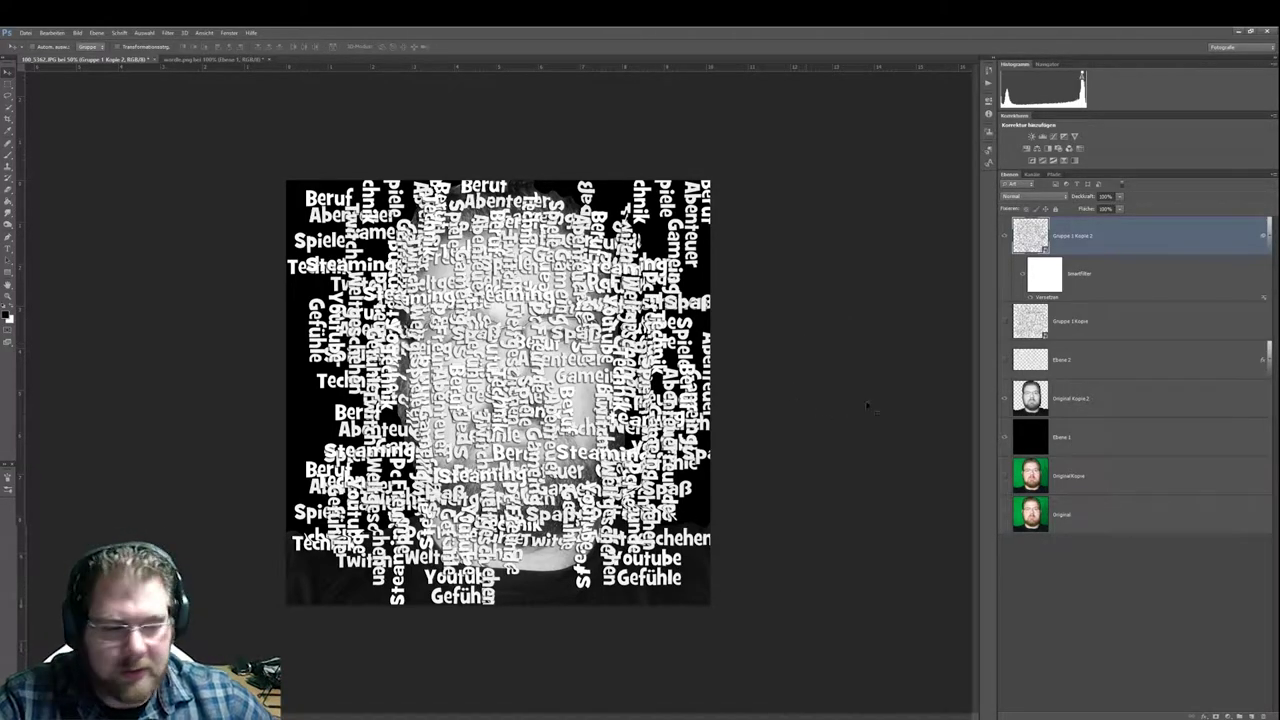
Duplicate the displaced text layer as Gruppe 1 Kopie 3 and hide both displaced text copies
{"action": "left_click", "coordinate": [1266, 236]}
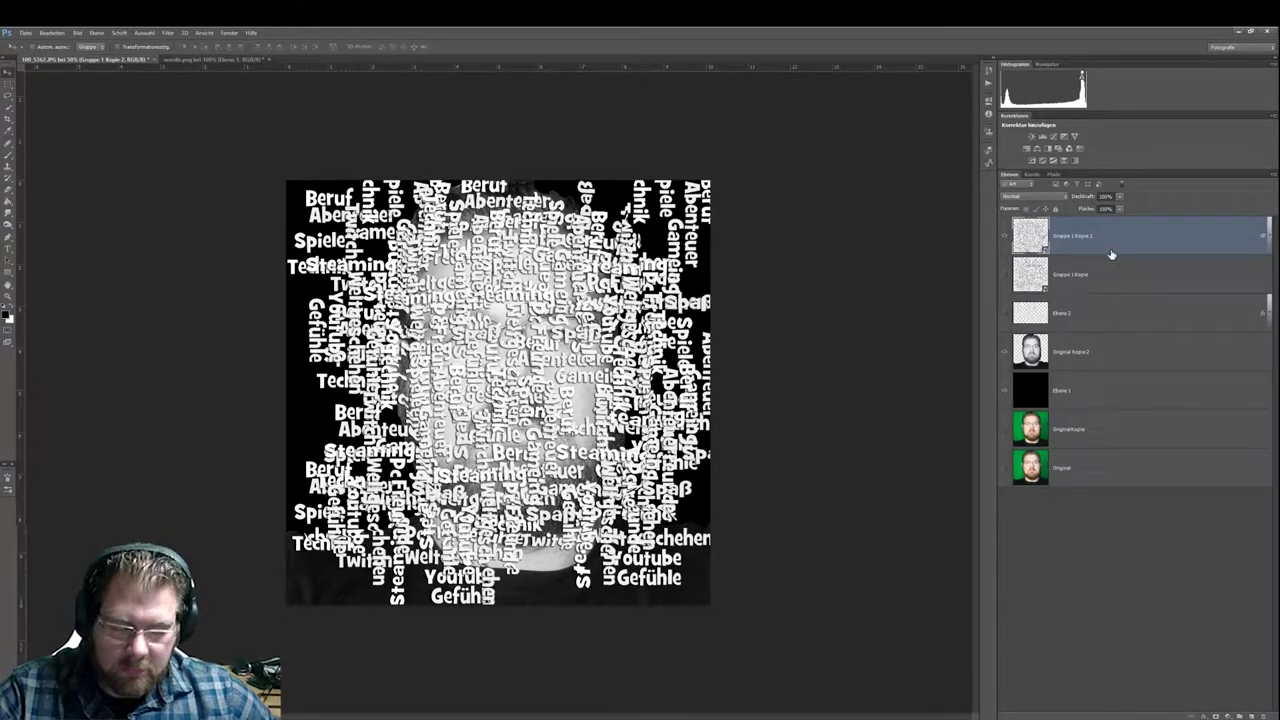
{"action": "key", "text": "ctrl+j"}
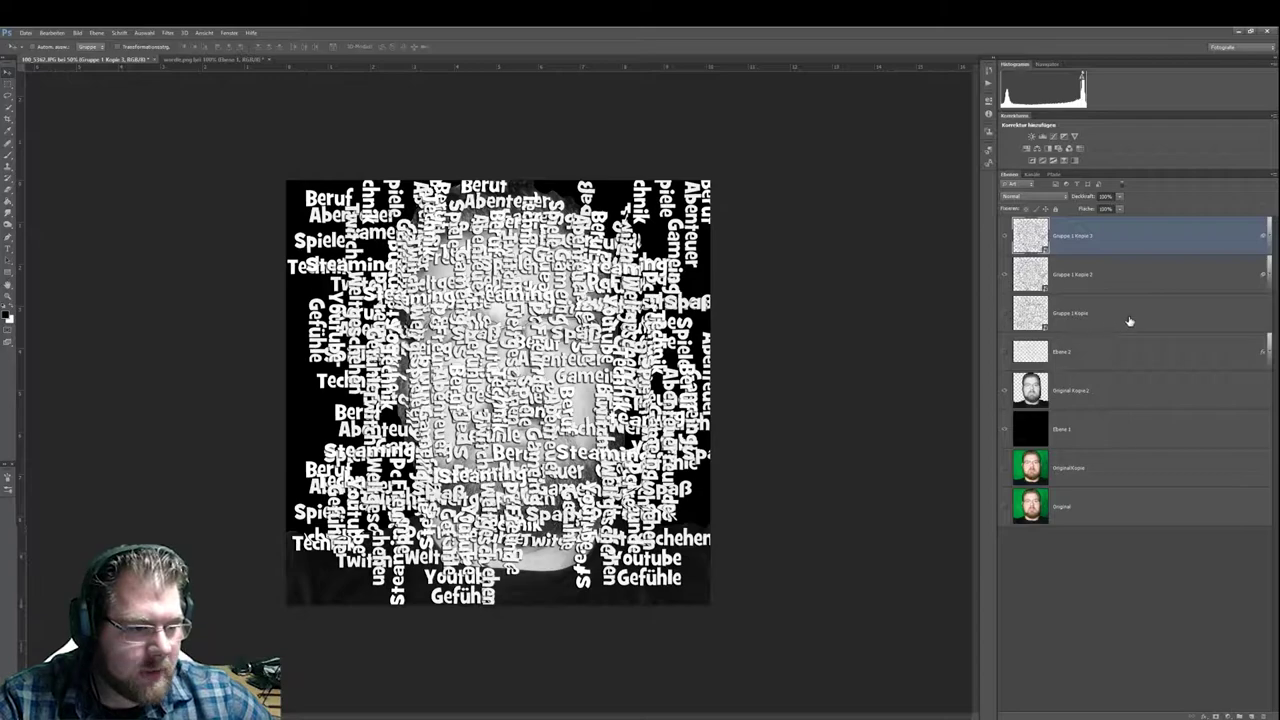
{"action": "left_click", "coordinate": [1128, 321]}
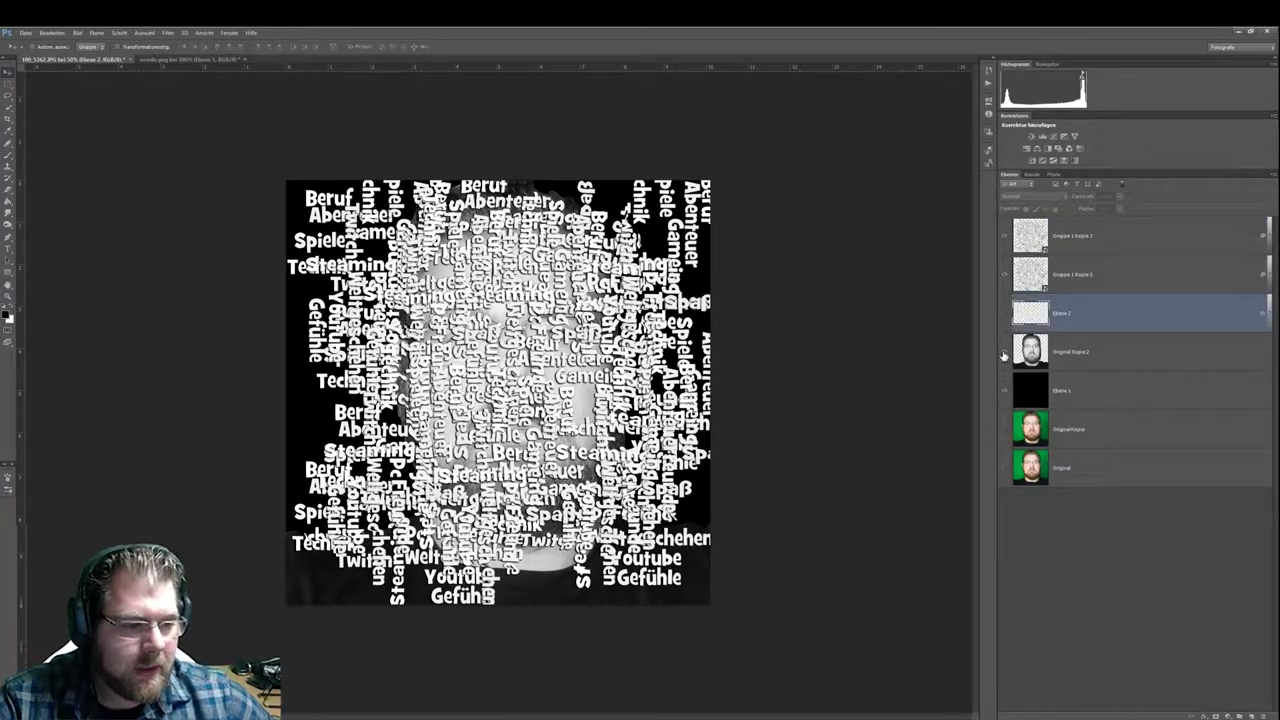
{"action": "left_click", "coordinate": [1114, 242]}
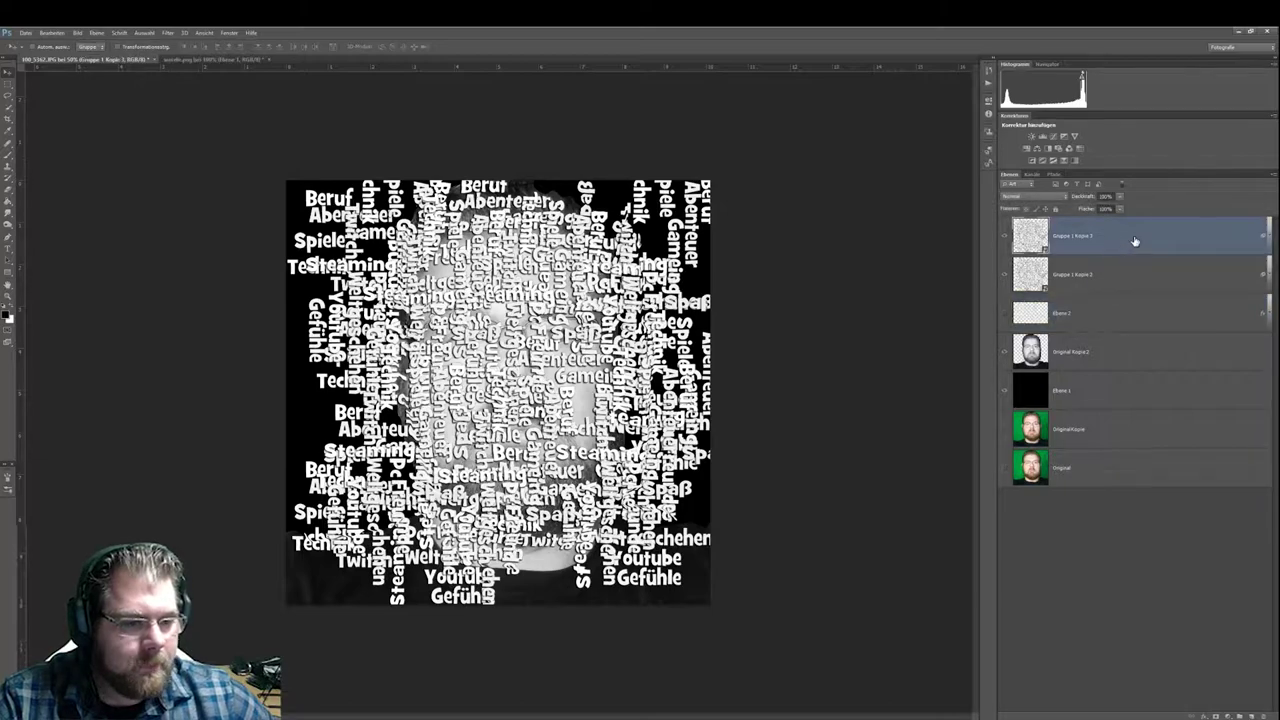
{"action": "left_click", "coordinate": [1005, 352]}
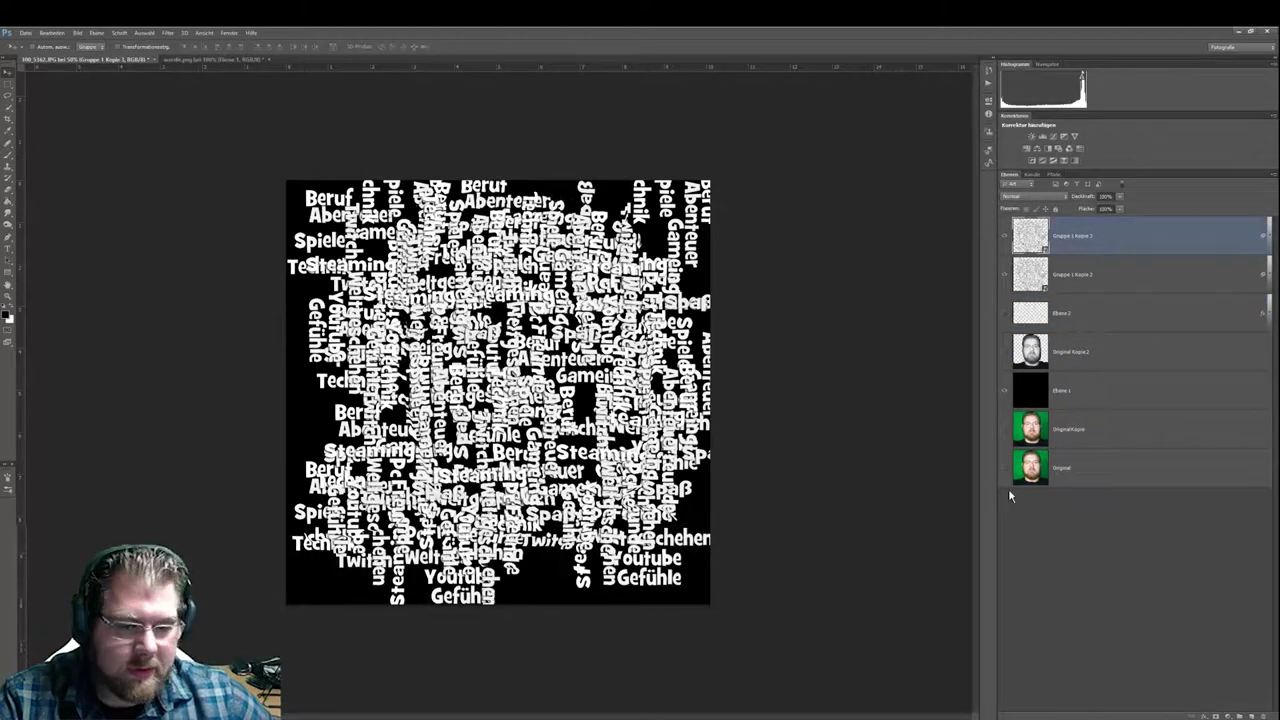
{"action": "left_click", "coordinate": [1005, 352]}
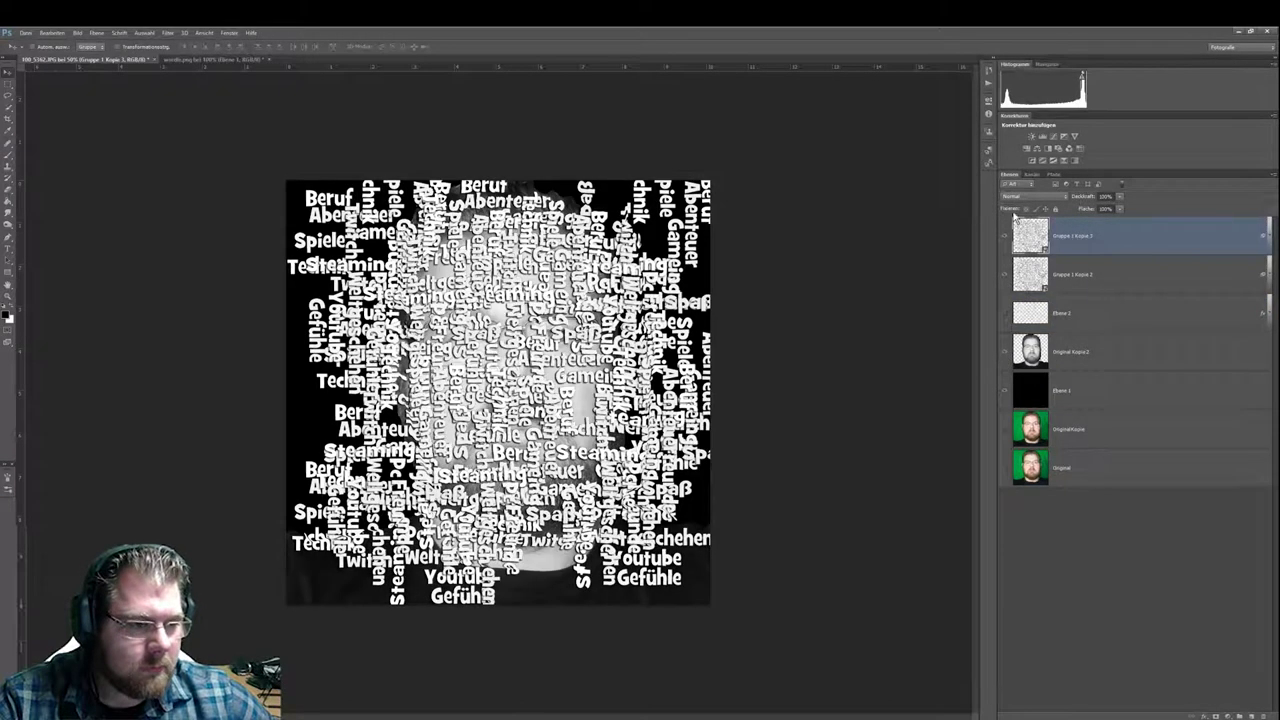
{"action": "left_click", "coordinate": [1005, 274]}
{"action": "left_click", "coordinate": [1005, 235]}
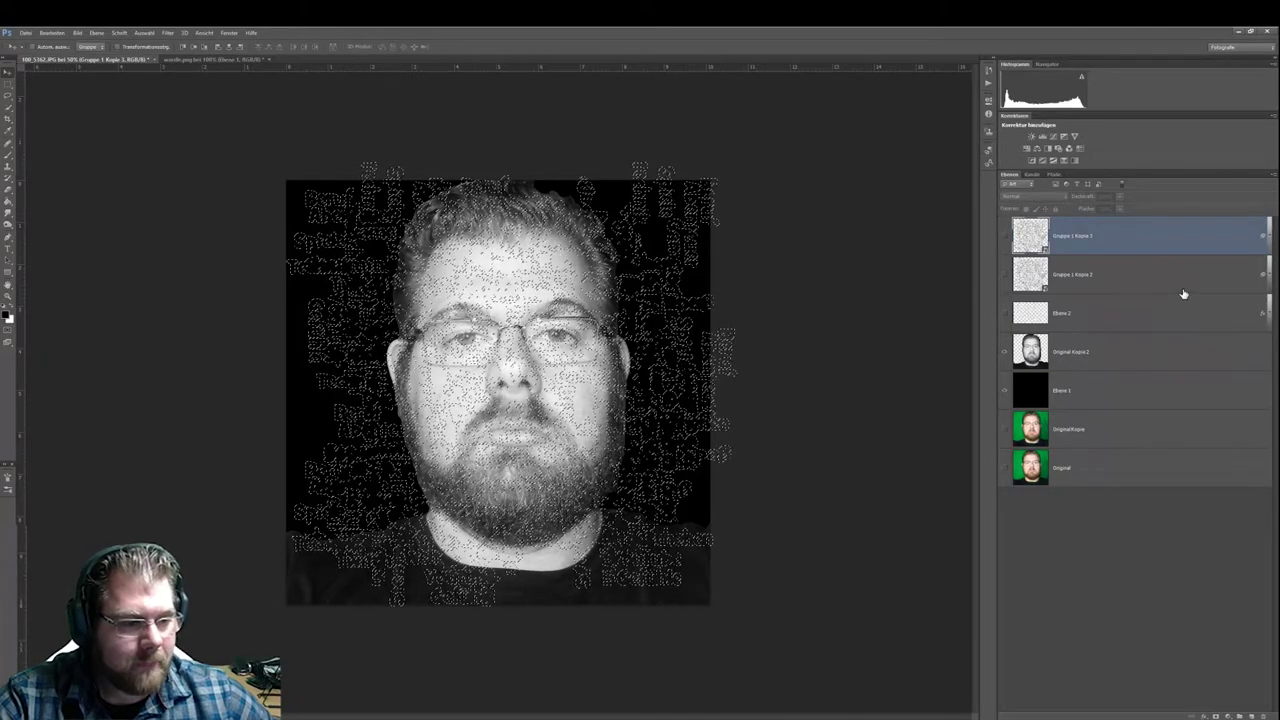
Add a word-shaped layer mask to the Original Kopie 2 face layer
{"action": "left_click", "coordinate": [1129, 351]}
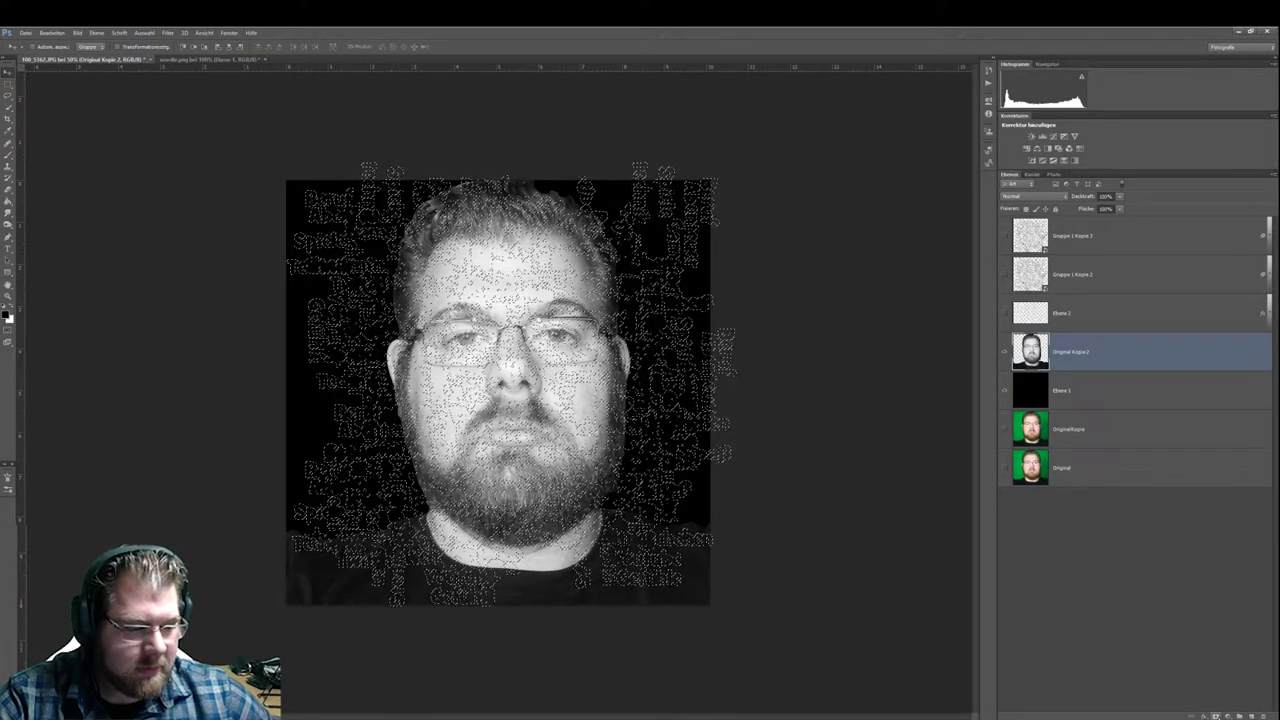
{"action": "left_click", "coordinate": [1215, 716]}
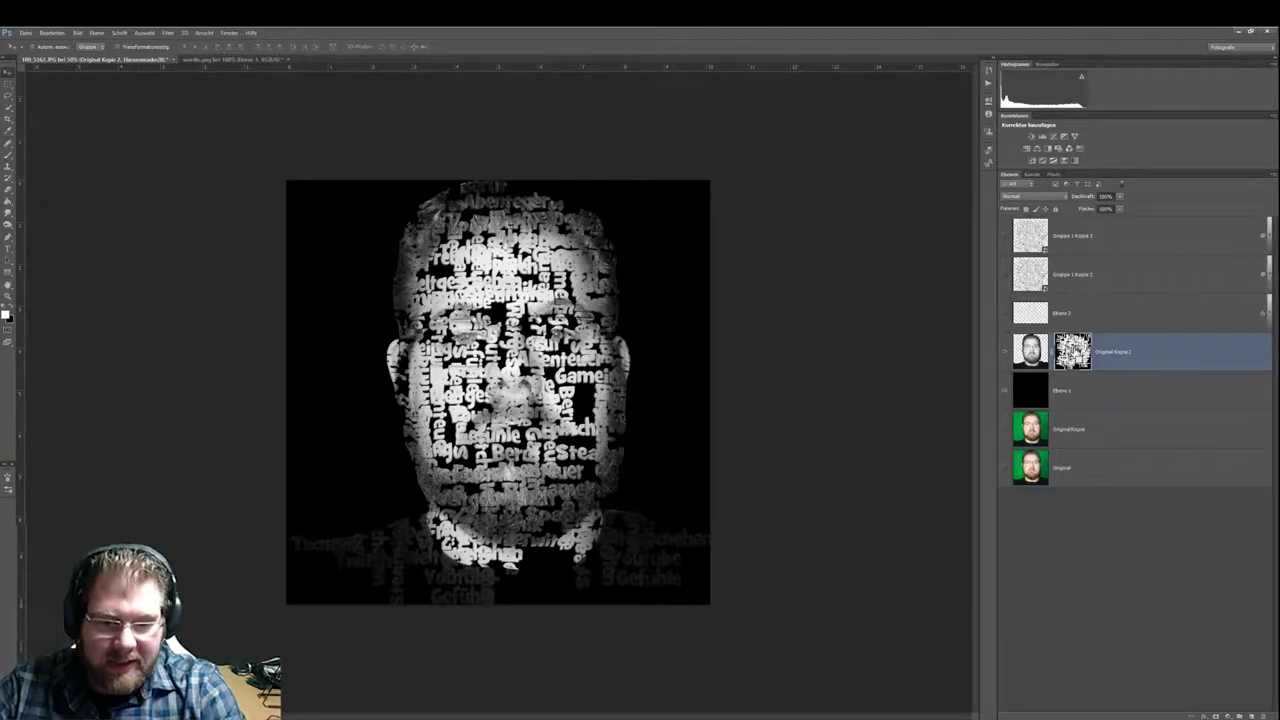
Stamp all visible layers into a new merged layer, Ebene 3, and verify it by toggling visibility
{"action": "key", "text": "ctrl+shift+alt+e"}
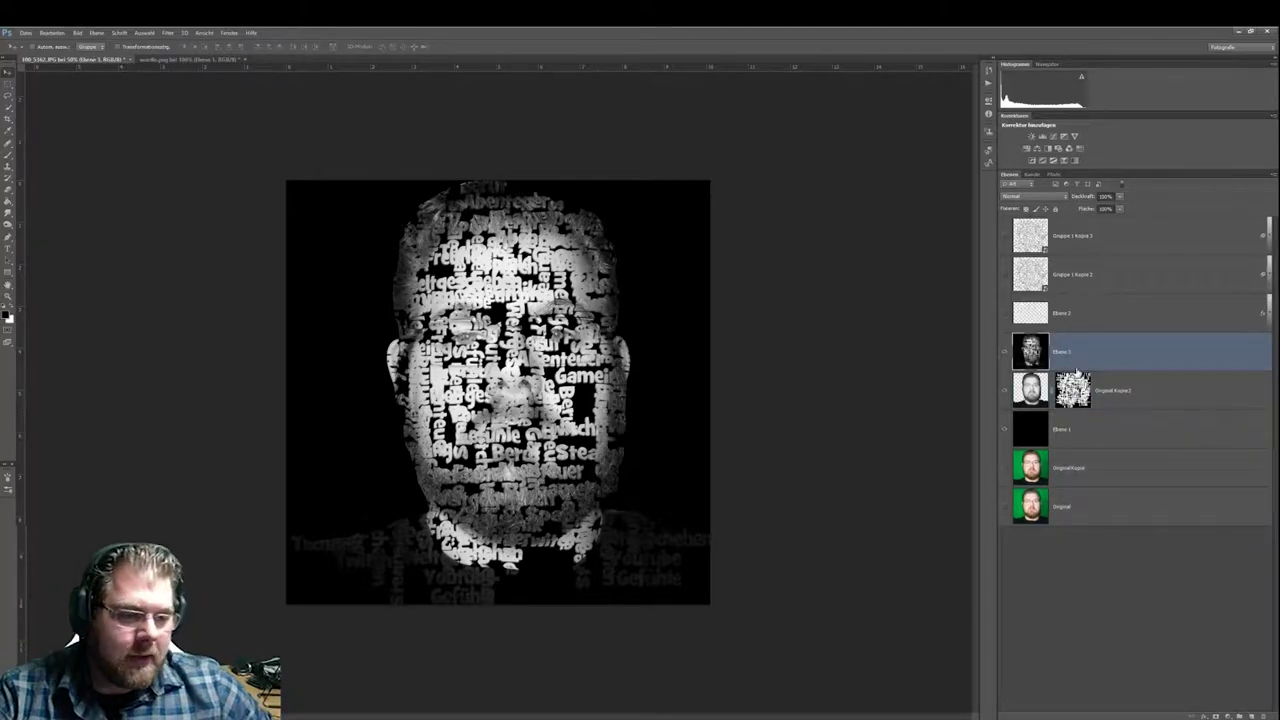
{"action": "left_click", "coordinate": [1004, 355]}
{"action": "left_click", "coordinate": [1005, 392]}
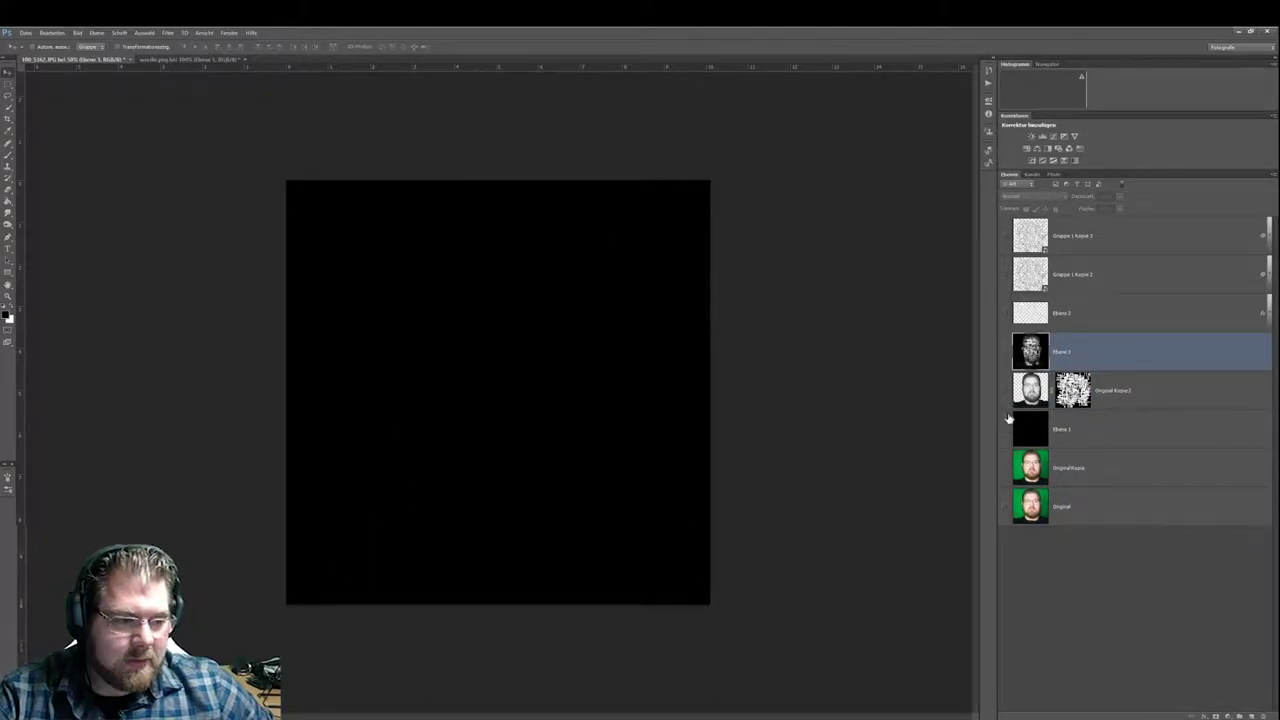
{"action": "left_click", "coordinate": [1007, 426]}
{"action": "left_click", "coordinate": [1006, 352]}
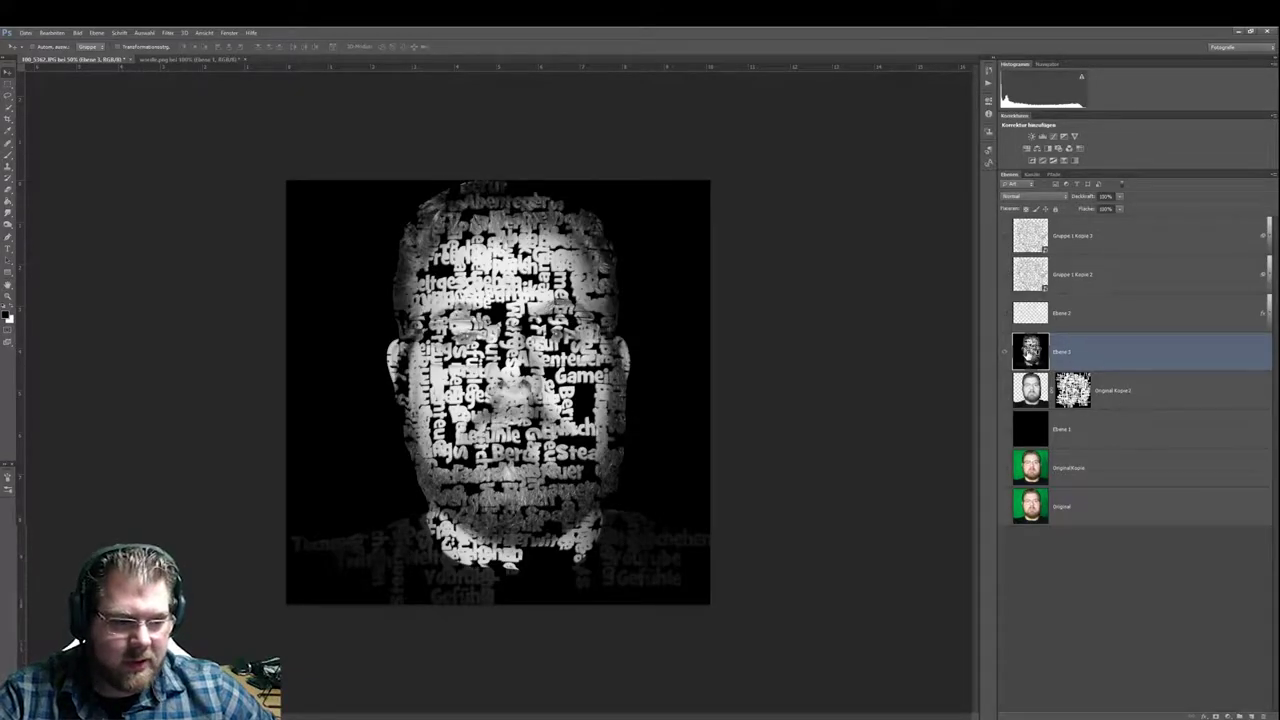
{"action": "left_click", "coordinate": [1006, 353]}
{"action": "left_click", "coordinate": [1005, 353]}
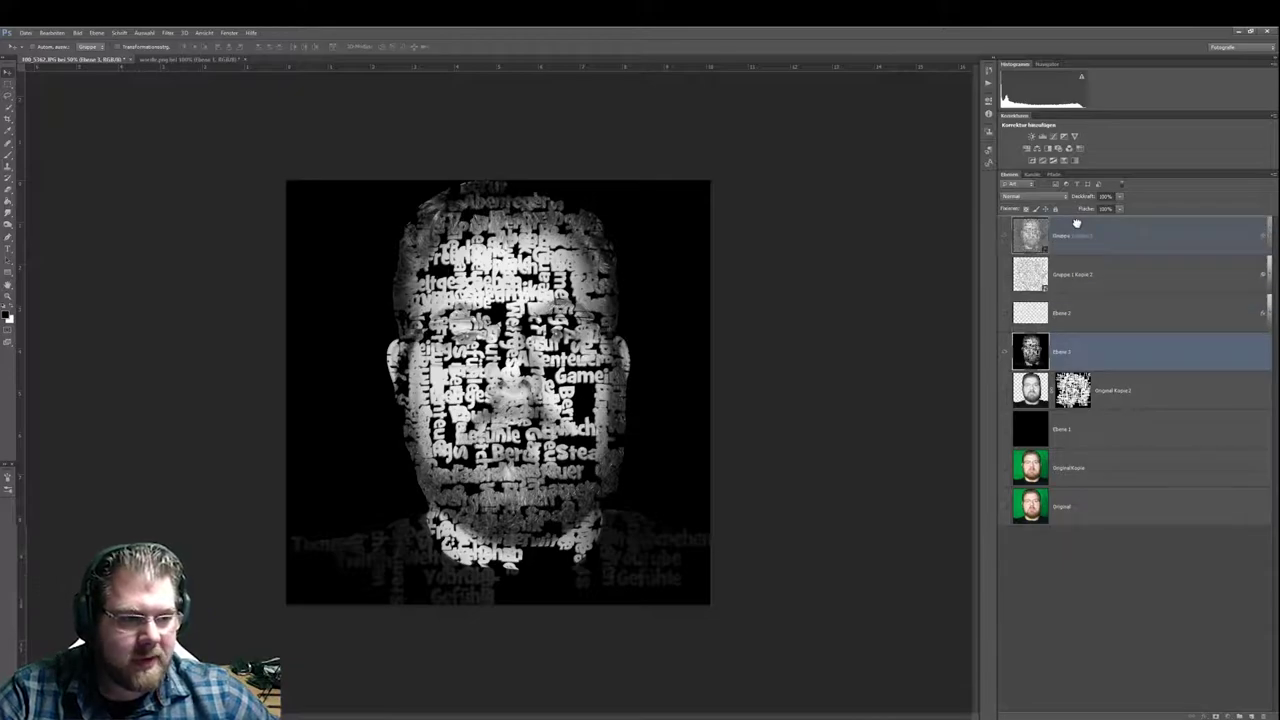
Move Ebene 3 to the top of the stack and select Gruppe 1 Kopie 3
{"action": "left_click_drag", "start_coordinate": [1063, 358], "coordinate": [1060, 228]}
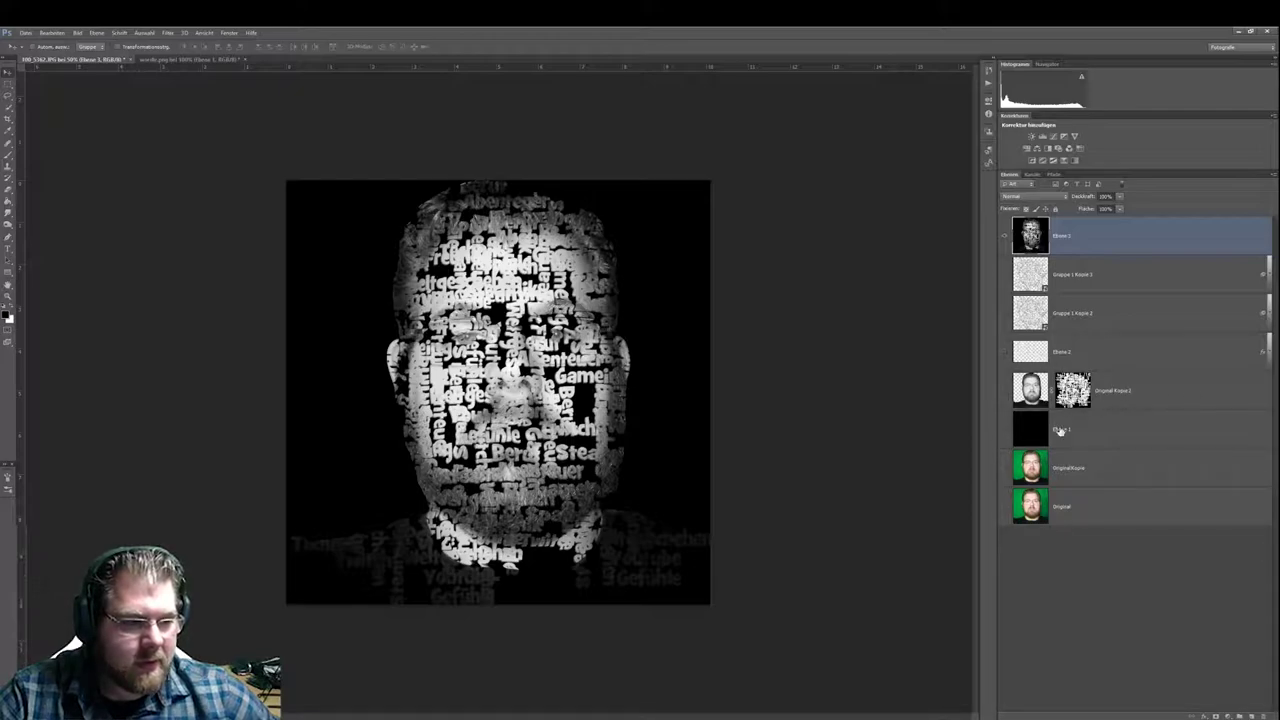
{"action": "left_click", "coordinate": [1128, 277]}
{"action": "left_click", "coordinate": [1114, 232]}
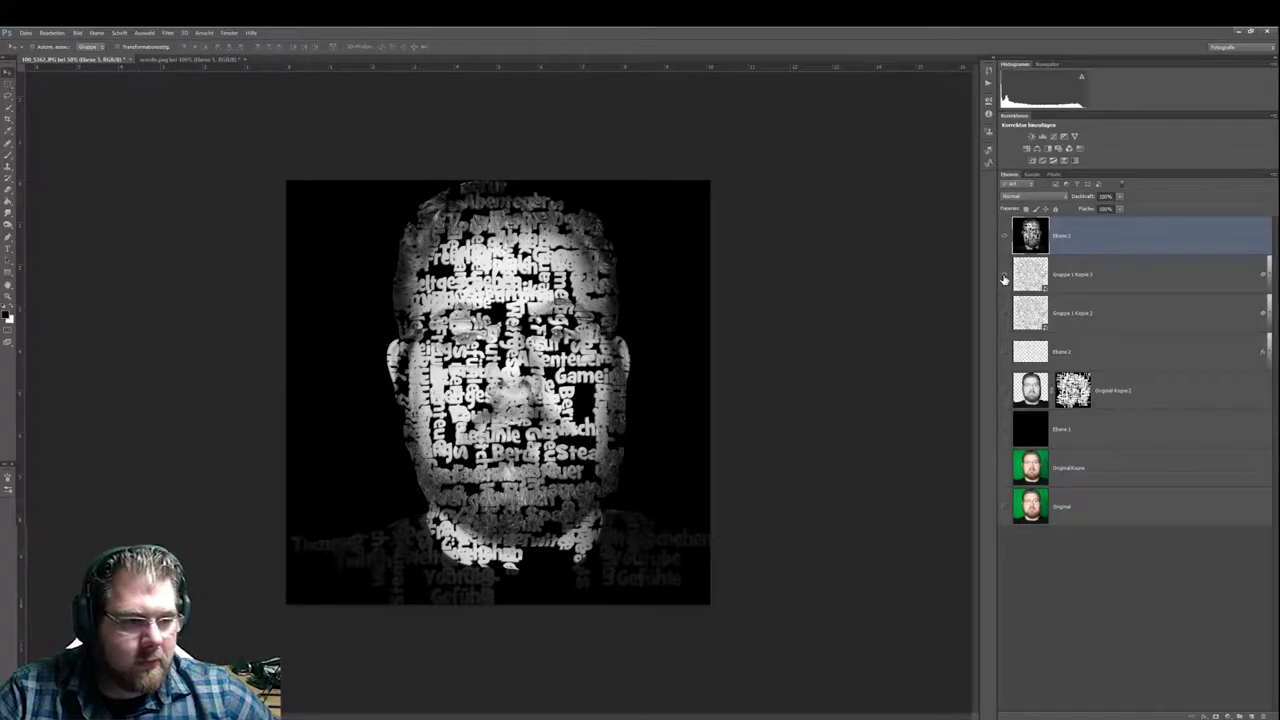
{"action": "left_click", "coordinate": [1130, 289]}
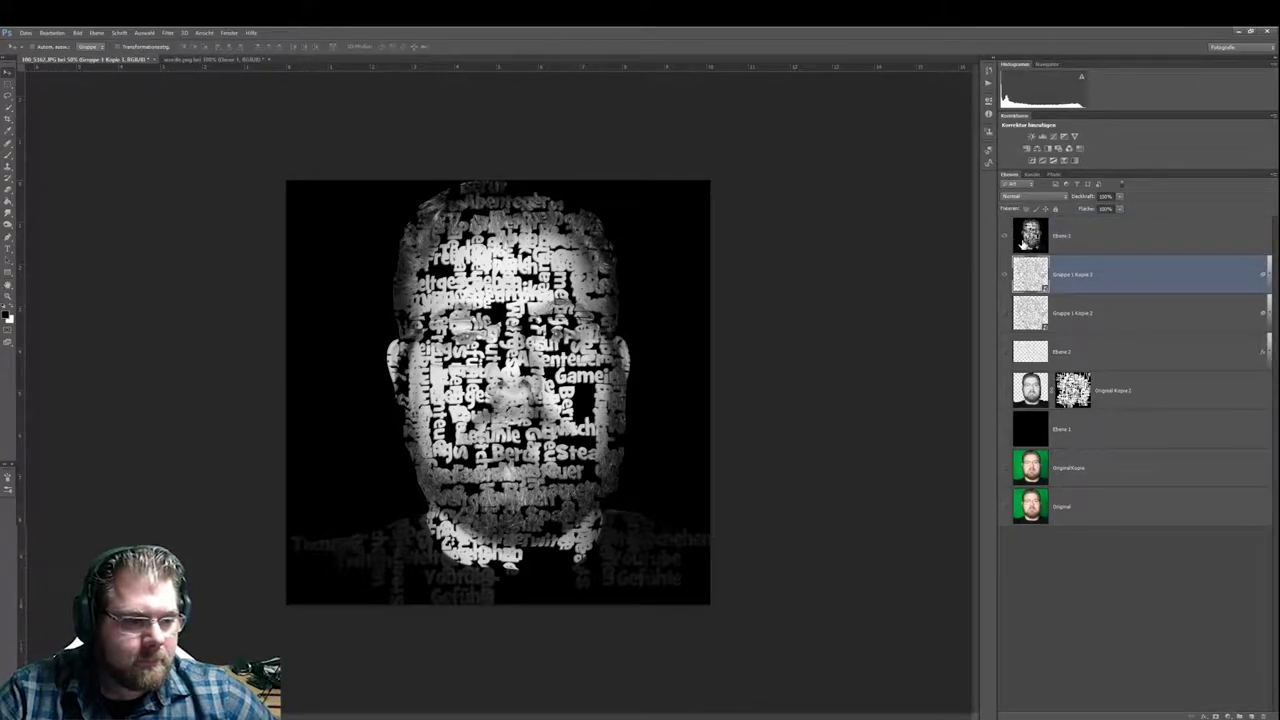
{"action": "left_click", "coordinate": [1039, 247]}
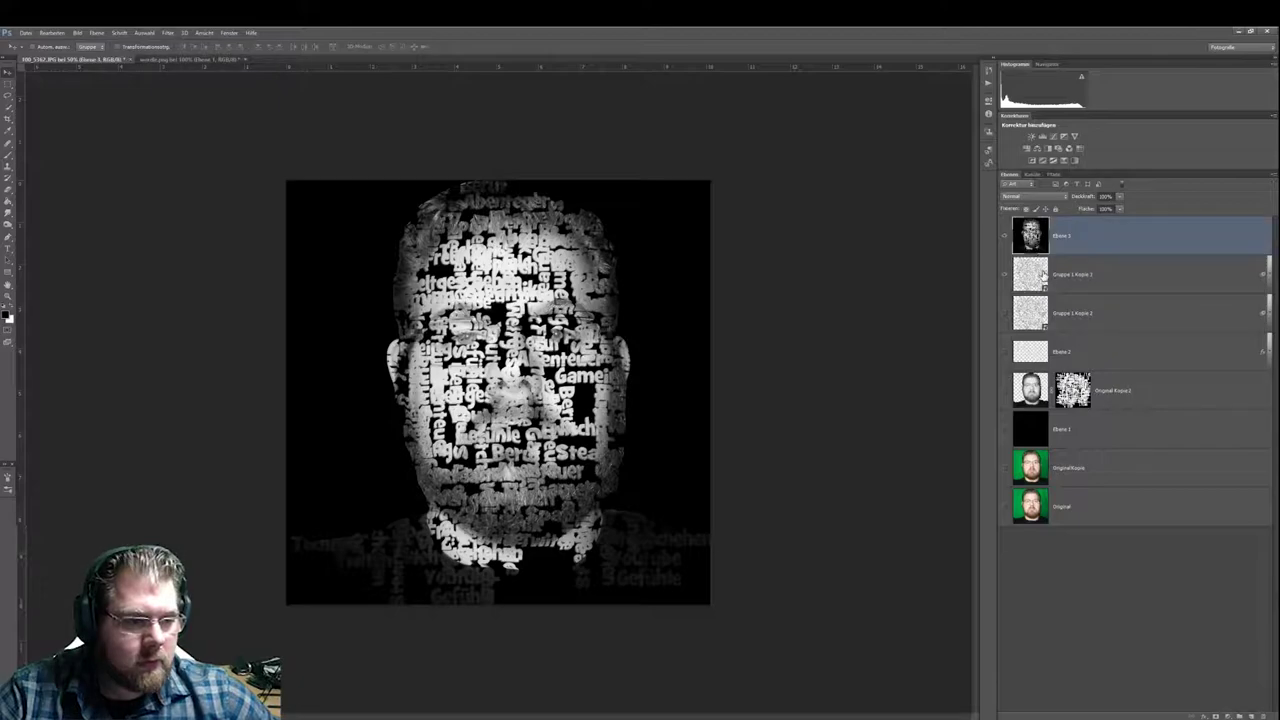
{"action": "left_click", "coordinate": [1030, 283]}
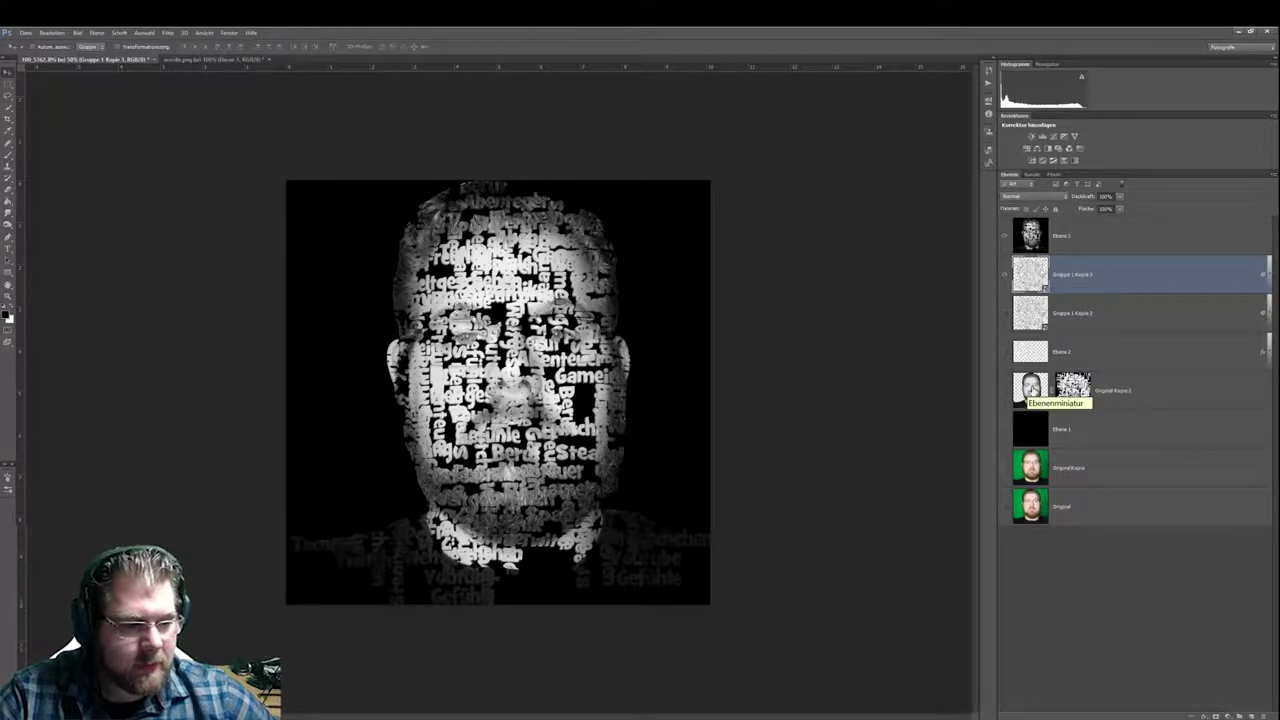
Load the head selection, mask the head out of Gruppe 1 Kopie 3, and move it above Ebene 3
{"action": "left_click", "coordinate": [1030, 392]}
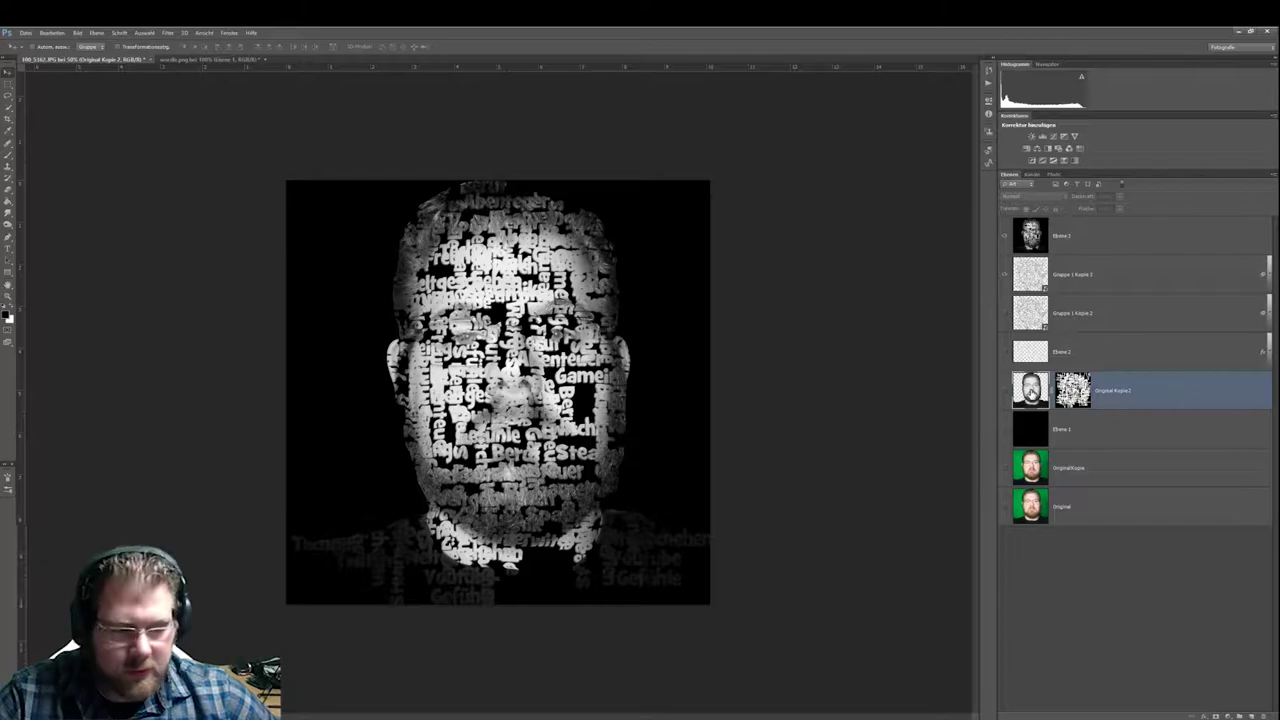
{"action": "left_click", "coordinate": [1030, 392], "text": "ctrl"}
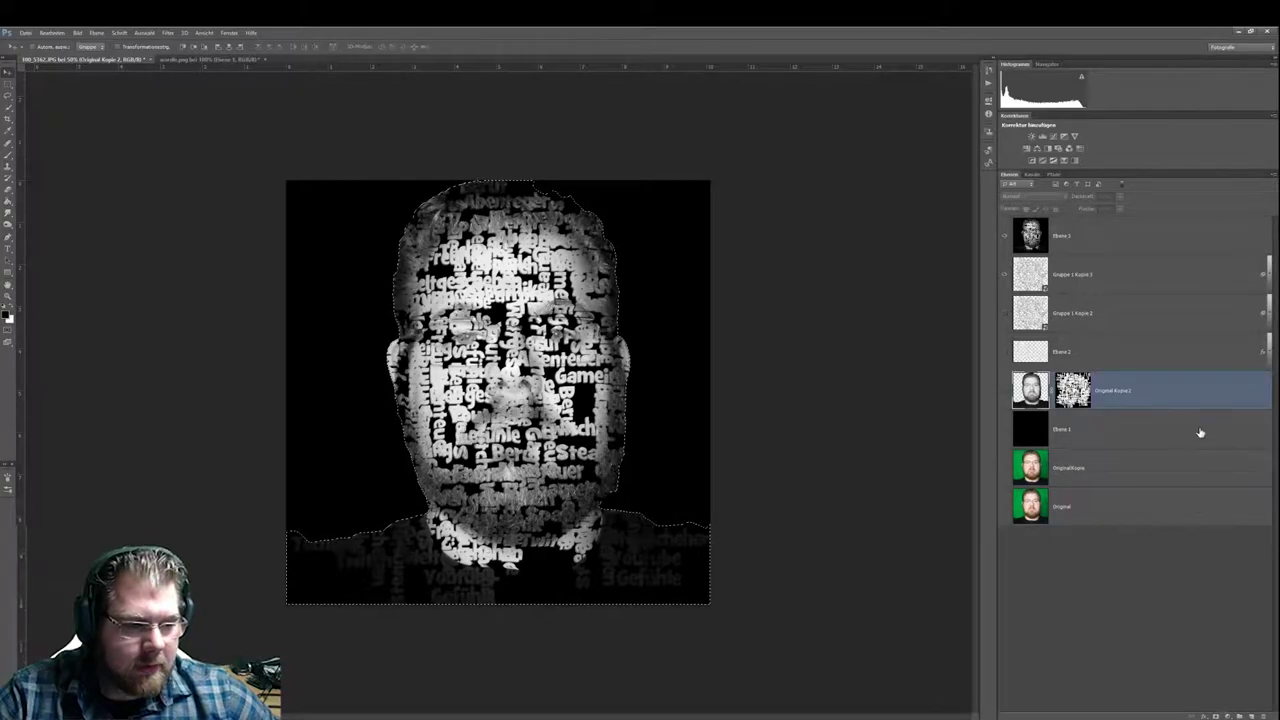
{"action": "left_click", "coordinate": [1122, 280]}
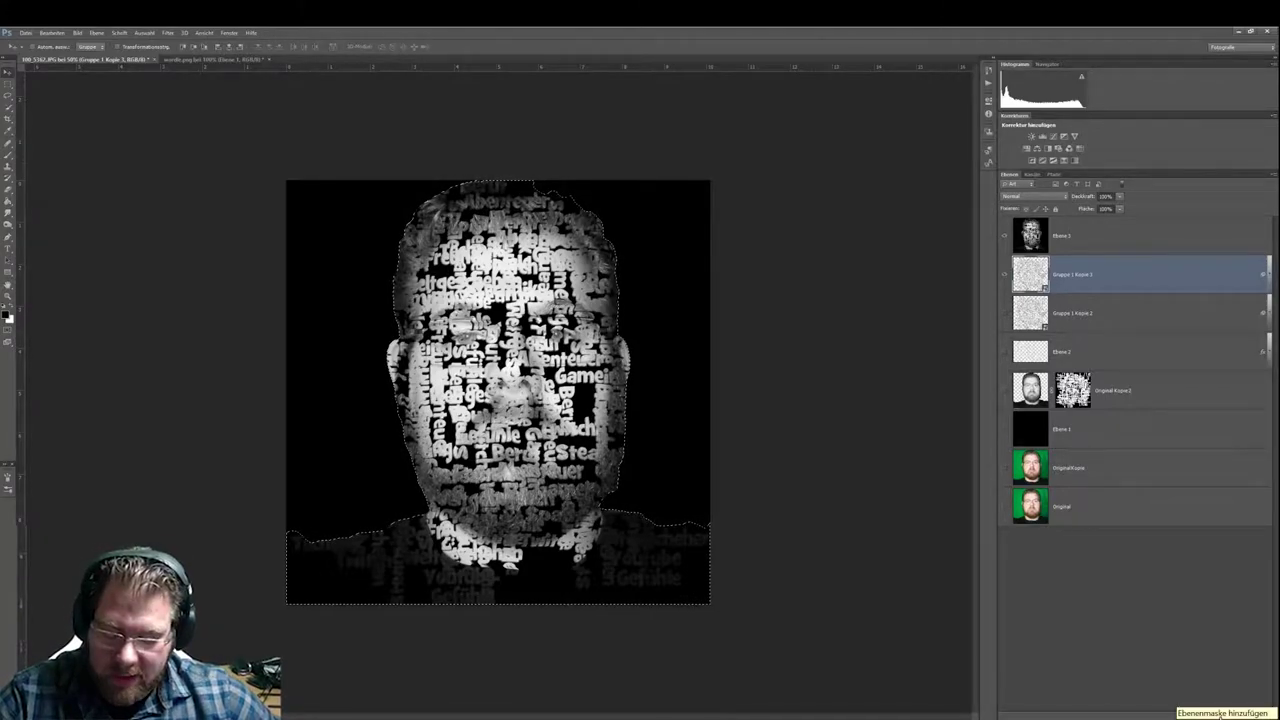
{"action": "left_click", "coordinate": [1216, 716]}
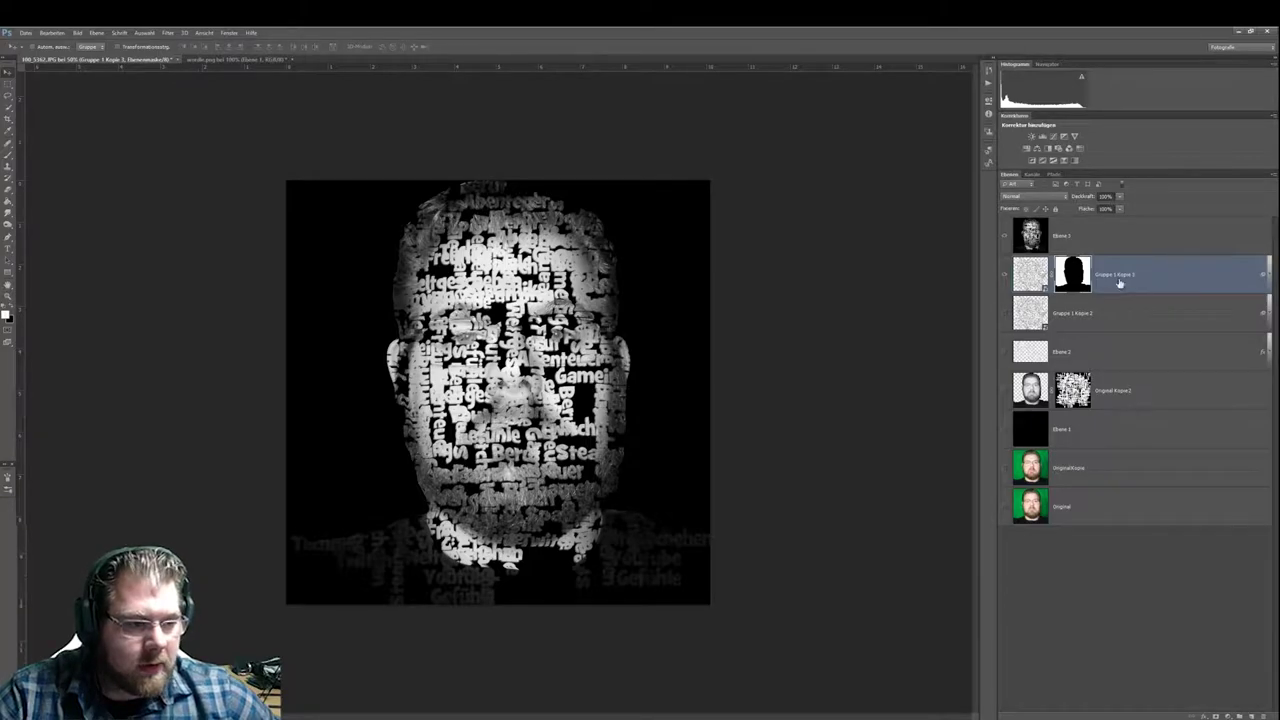
{"action": "left_click_drag", "start_coordinate": [1155, 286], "coordinate": [1150, 234]}
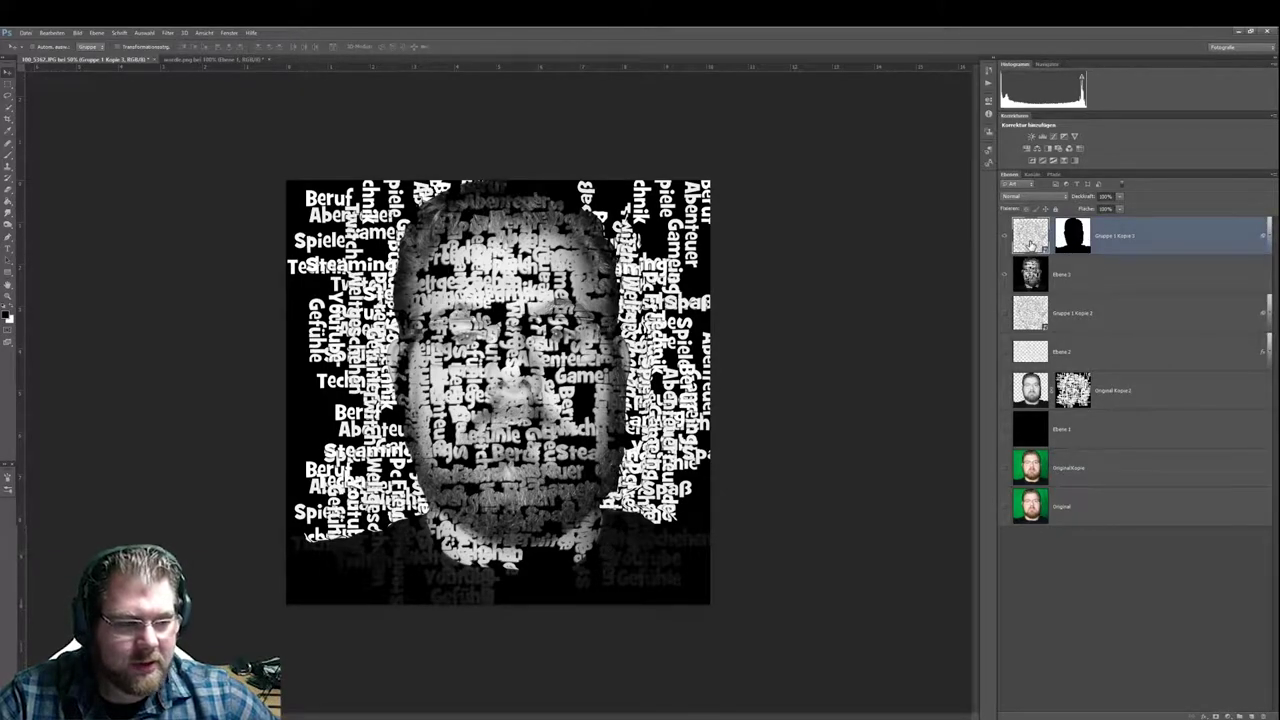
Lower Gruppe 1 Kopie 3's opacity to 15%
{"action": "left_click", "coordinate": [1105, 196]}
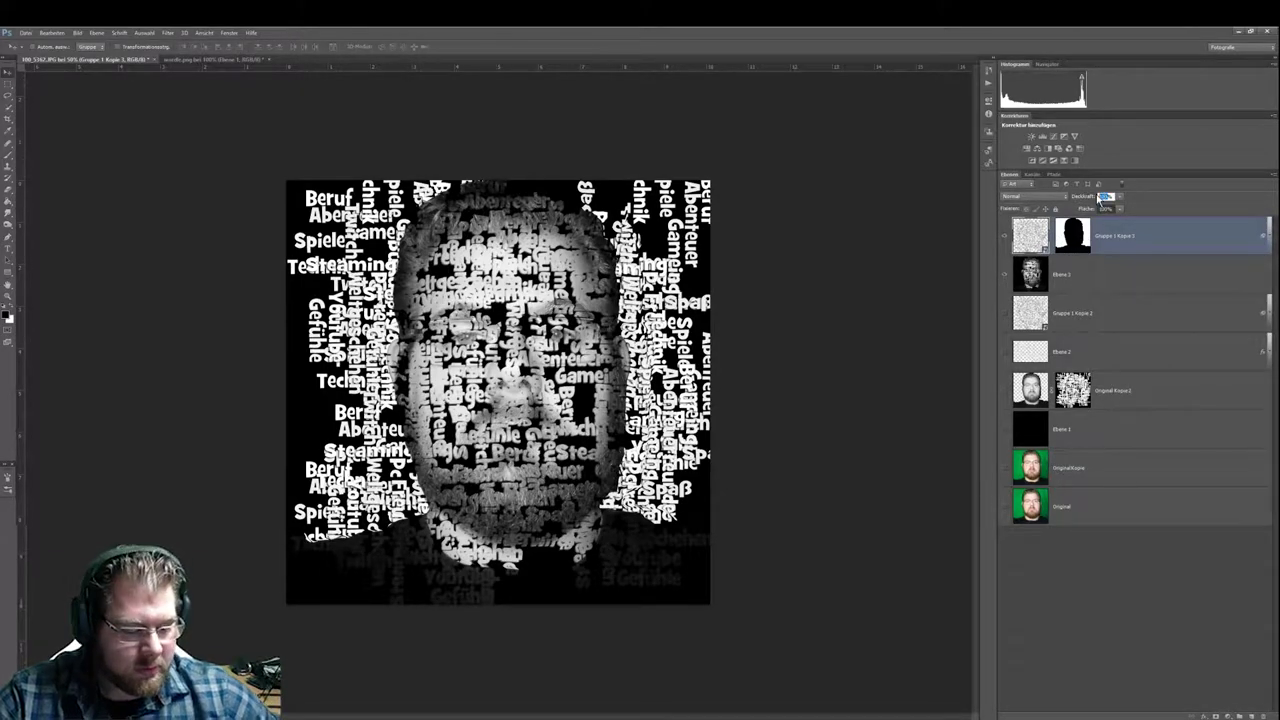
{"action": "type", "text": "30"}
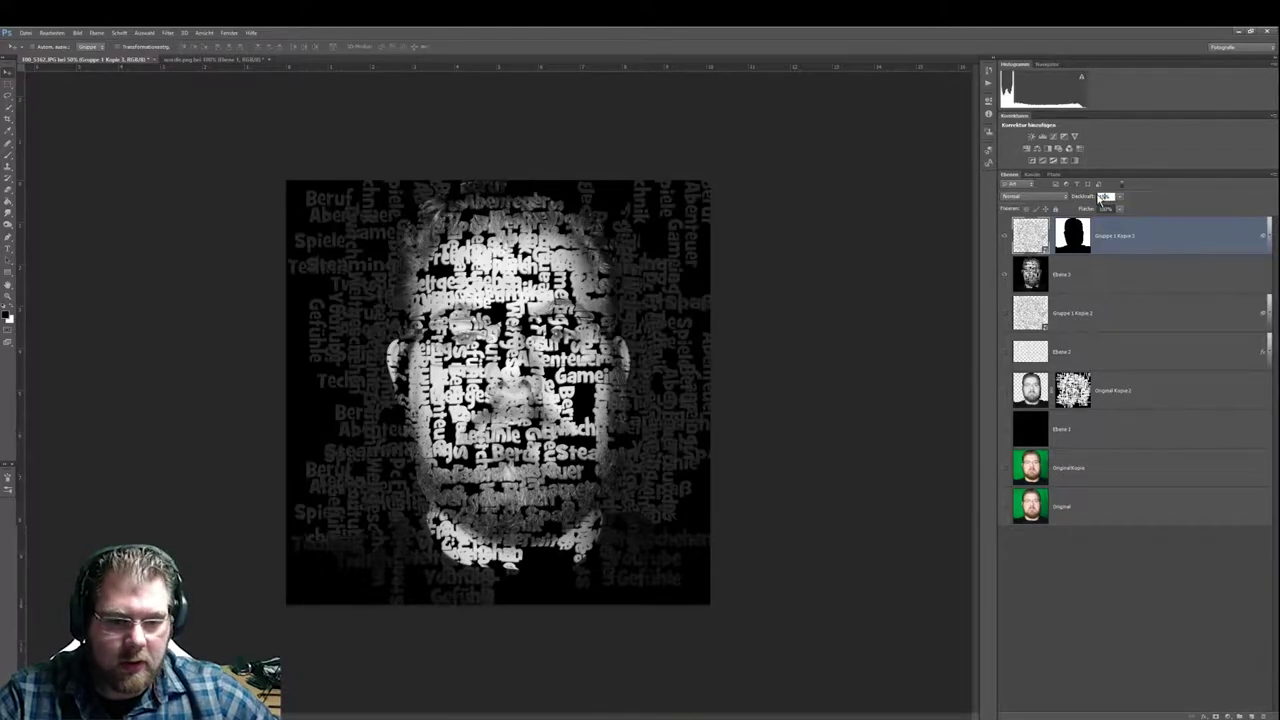
{"action": "type", "text": "30"}
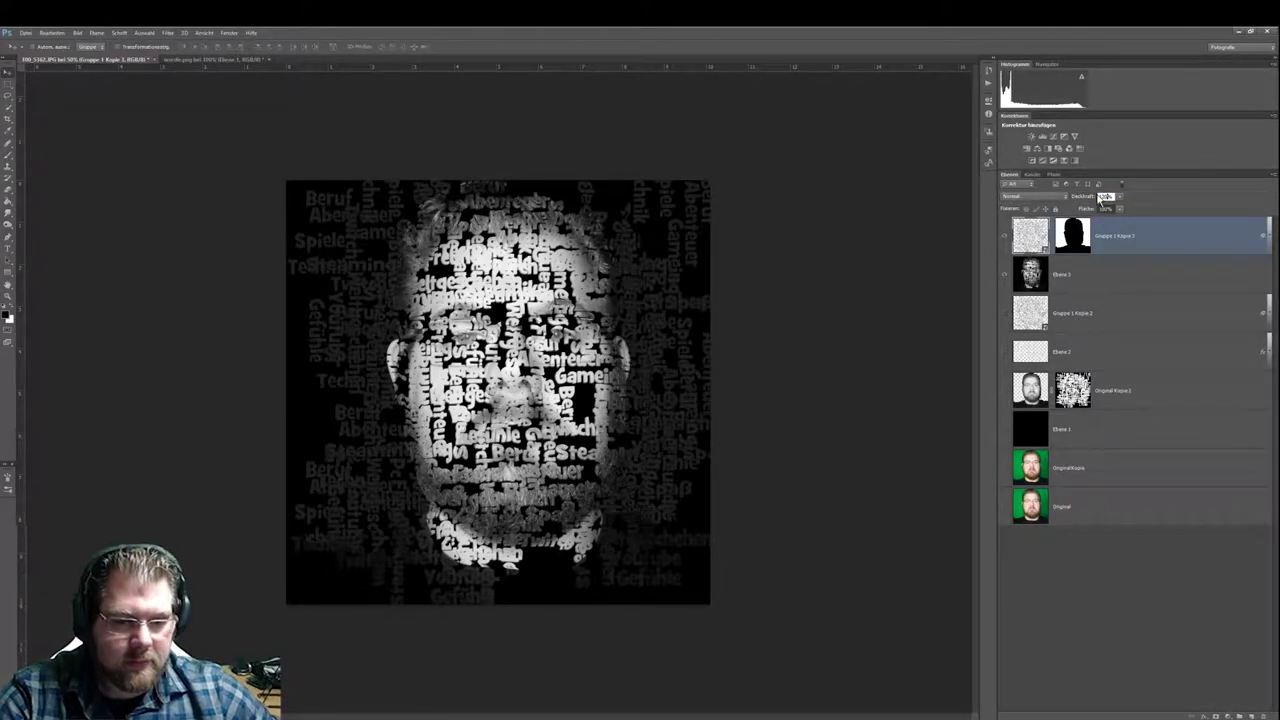
{"action": "type", "text": "1"}
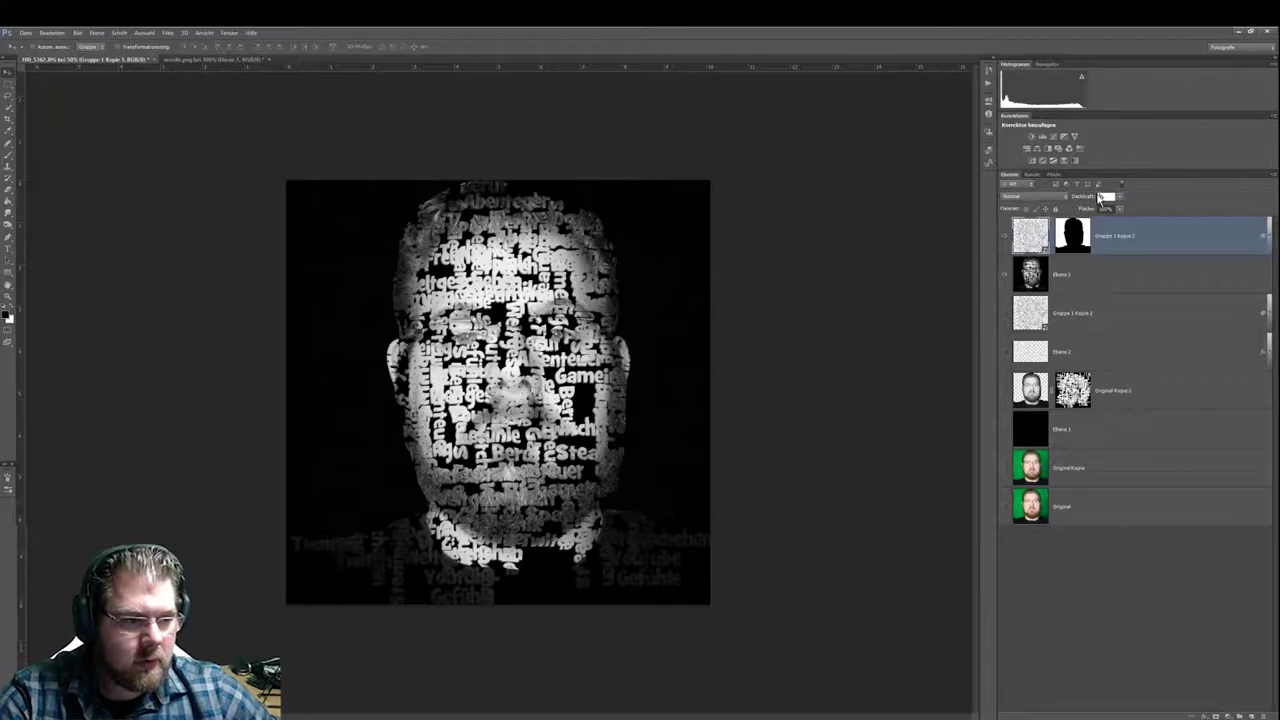
{"action": "type", "text": "01"}
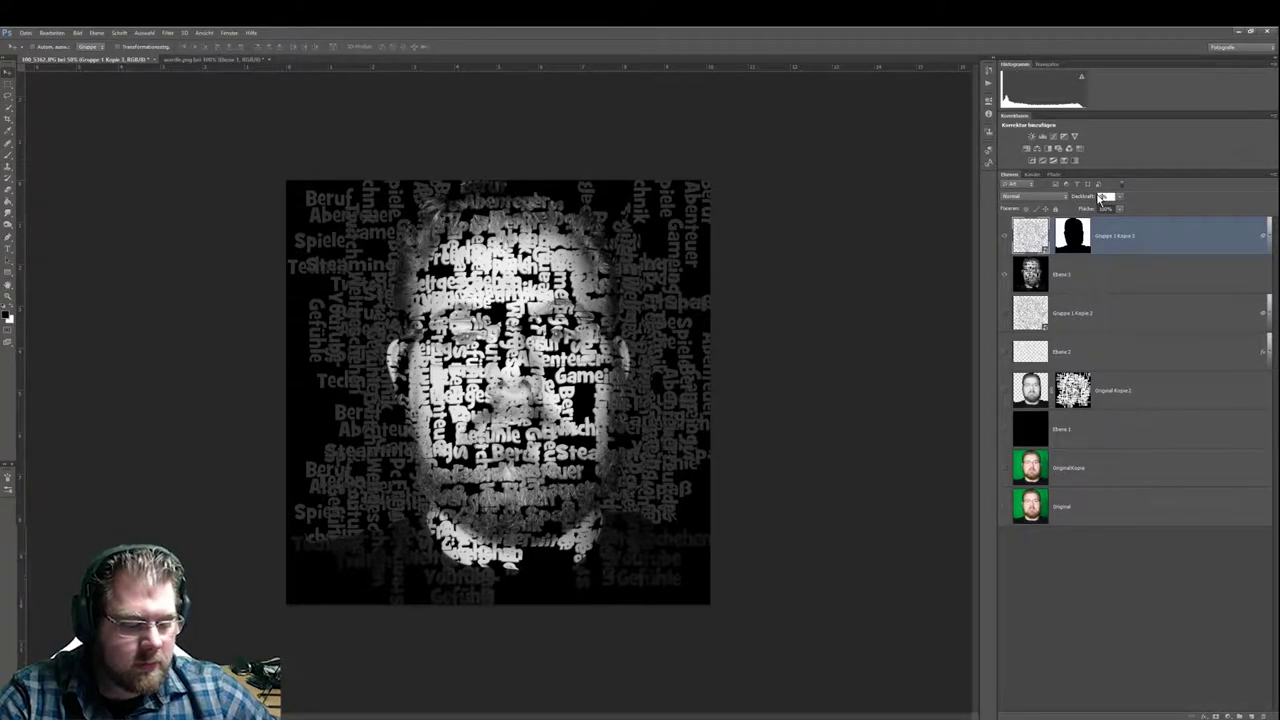
{"action": "type", "text": "010"}
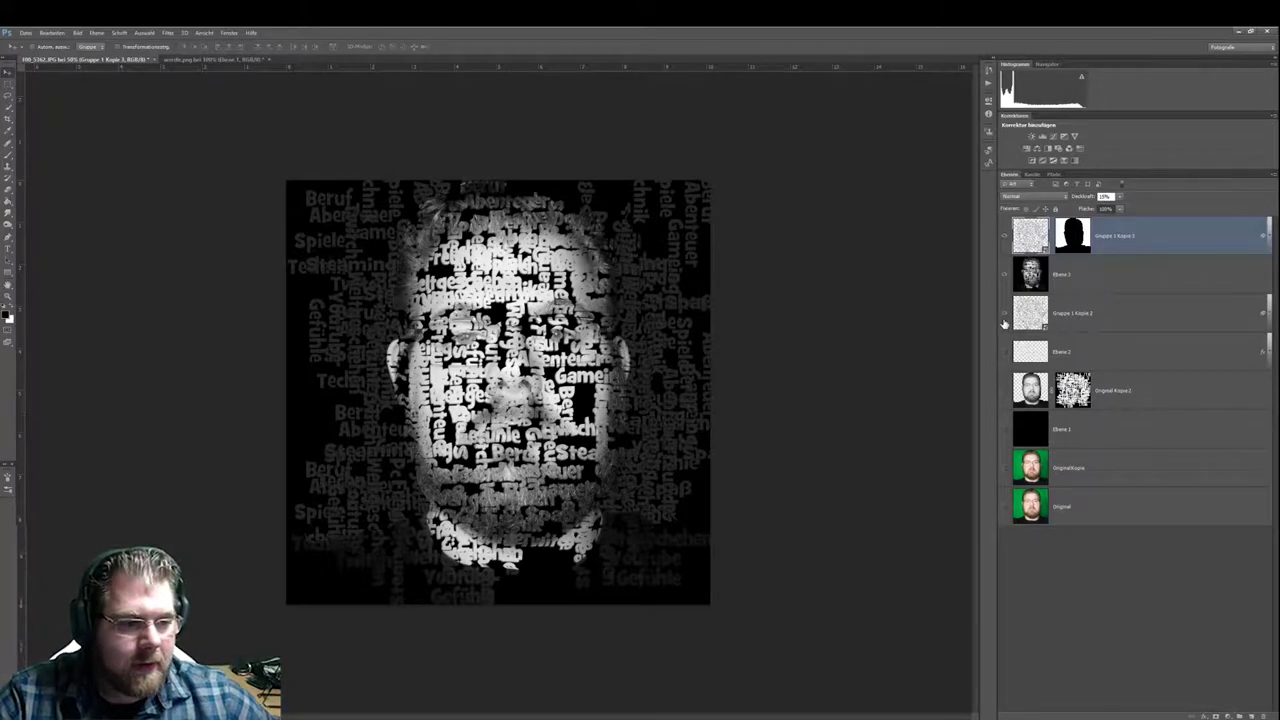
{"action": "left_click", "coordinate": [1097, 281]}
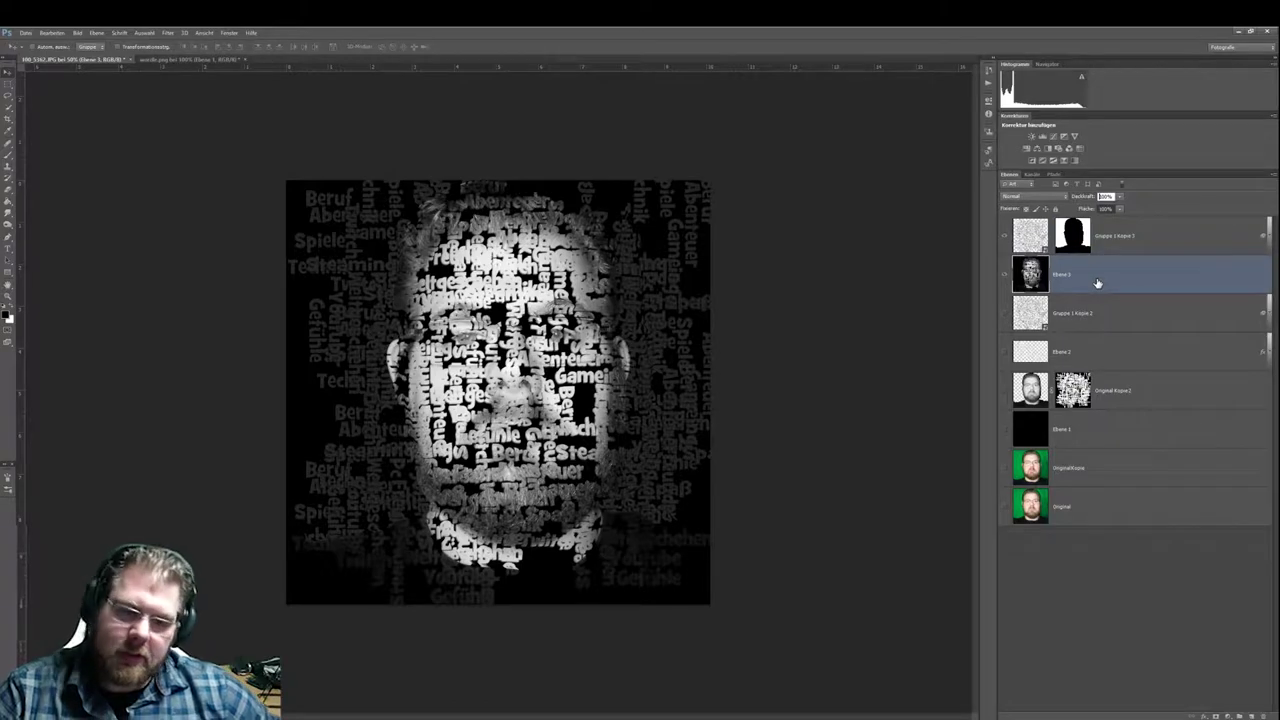
Move Gruppe 1 Kopie 2 above Ebene 3, then reselect the faint Gruppe 1 Kopie 3 layer
{"action": "left_click", "coordinate": [1031, 243]}
{"action": "left_click", "coordinate": [1031, 316]}
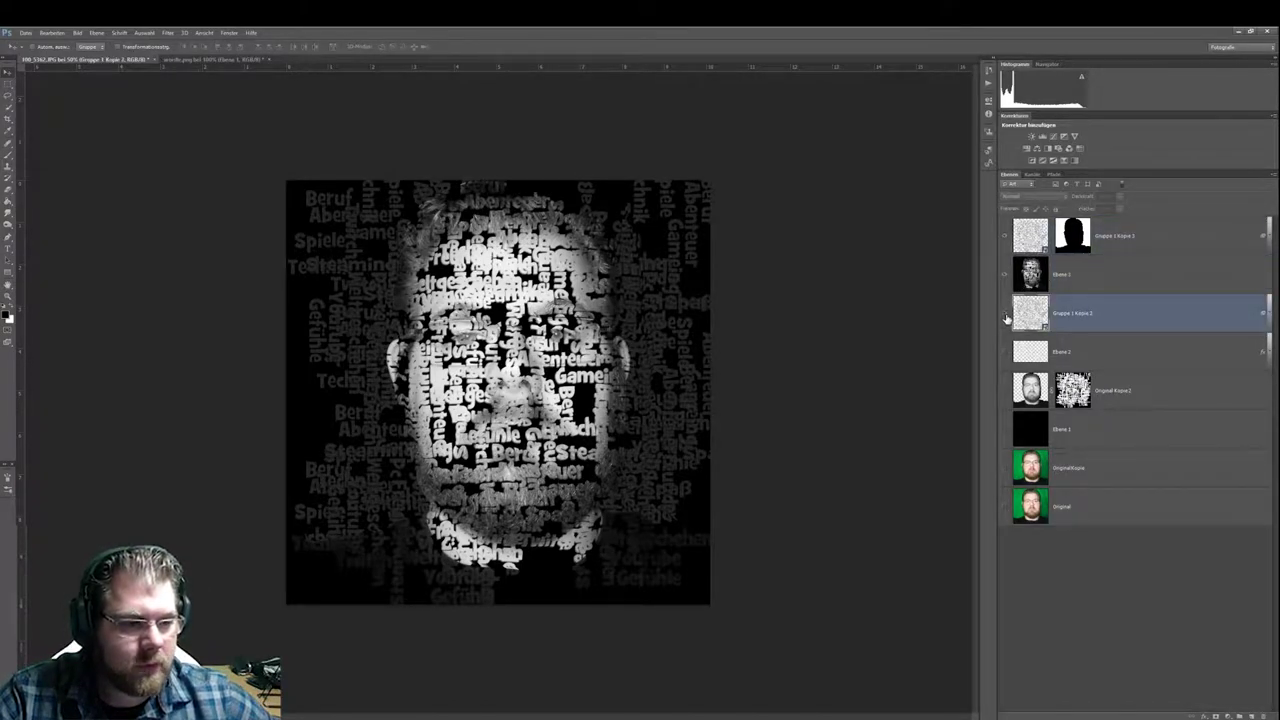
{"action": "mouse_move", "coordinate": [1005, 317]}
{"action": "left_mouse_down"}
{"action": "mouse_move", "coordinate": [1005, 278]}
{"action": "mouse_move", "coordinate": [1028, 330]}
{"action": "left_mouse_up"}
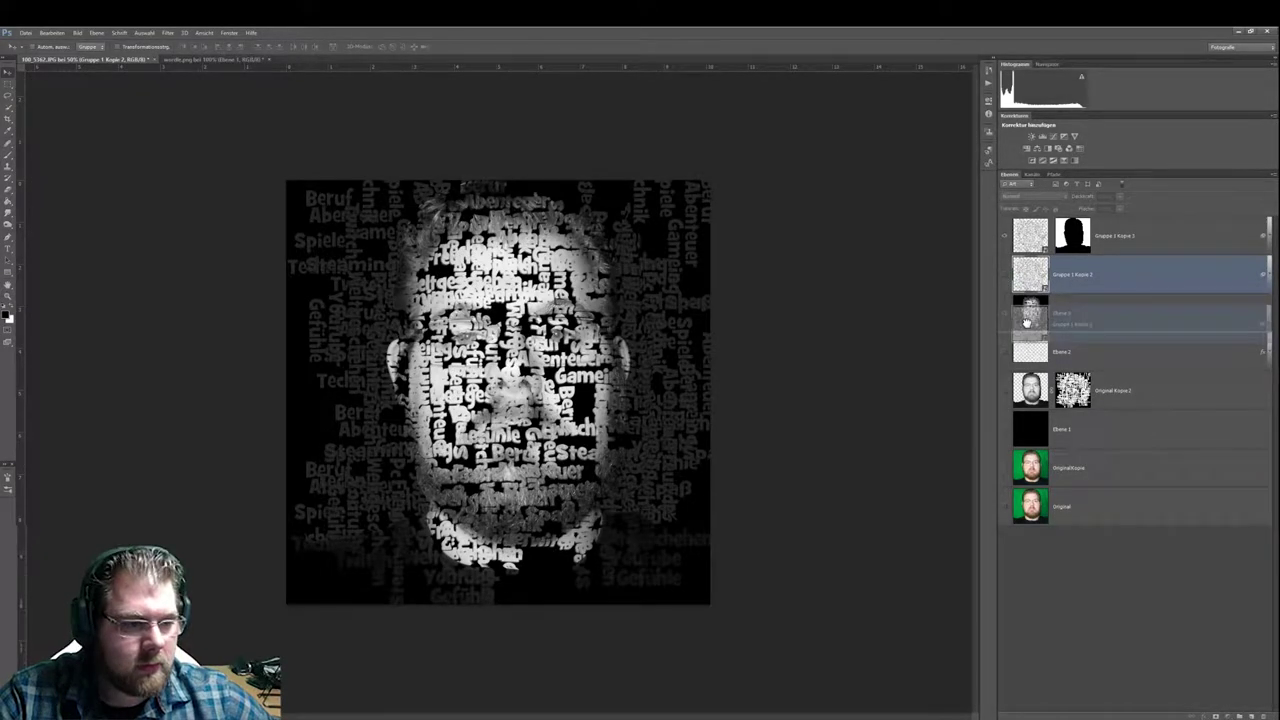
{"action": "left_click", "coordinate": [1100, 273]}
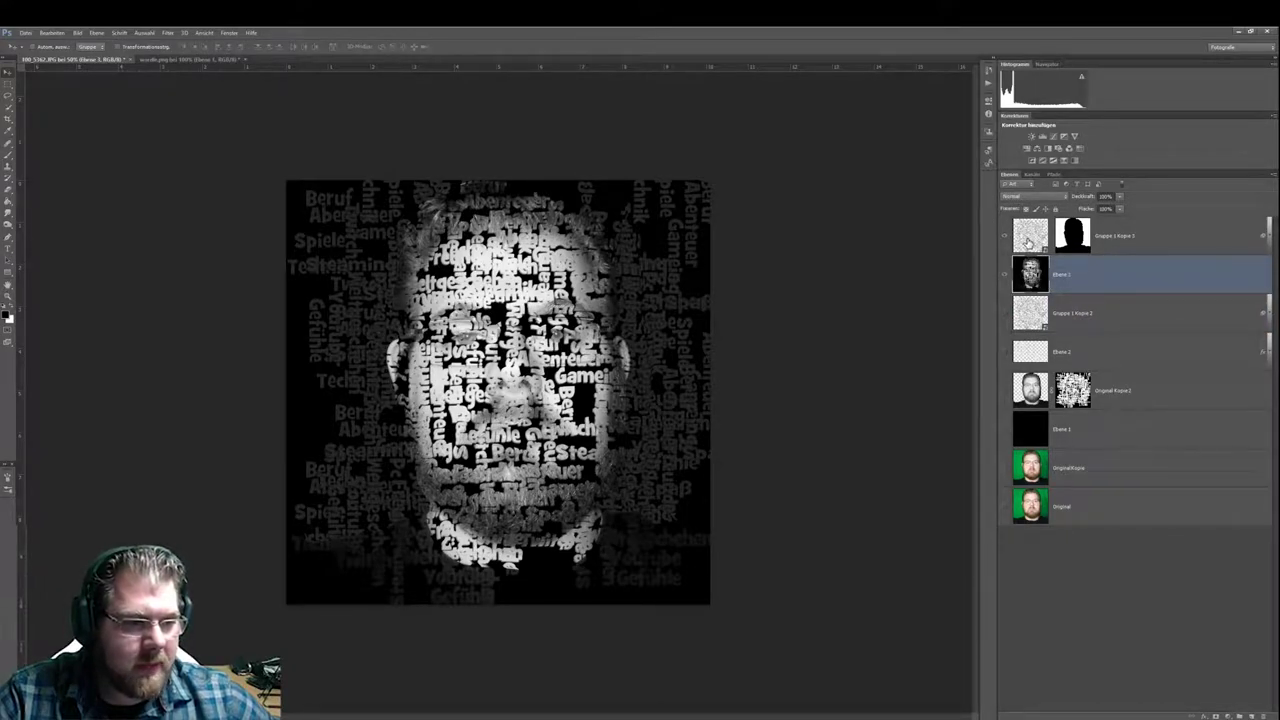
{"action": "left_click", "coordinate": [1028, 240]}
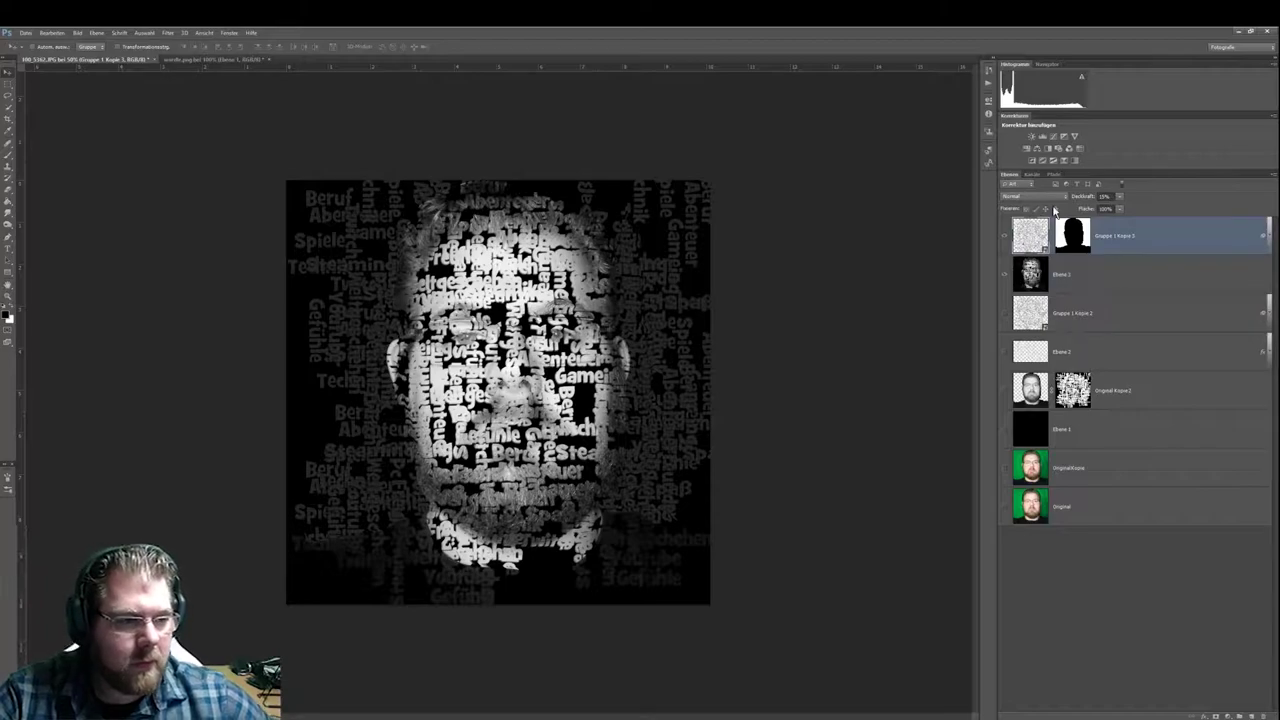
Try Linear nachbelichten on Gruppe 1 Kopie 3, then return it to Normal
{"action": "left_click", "coordinate": [1040, 196]}
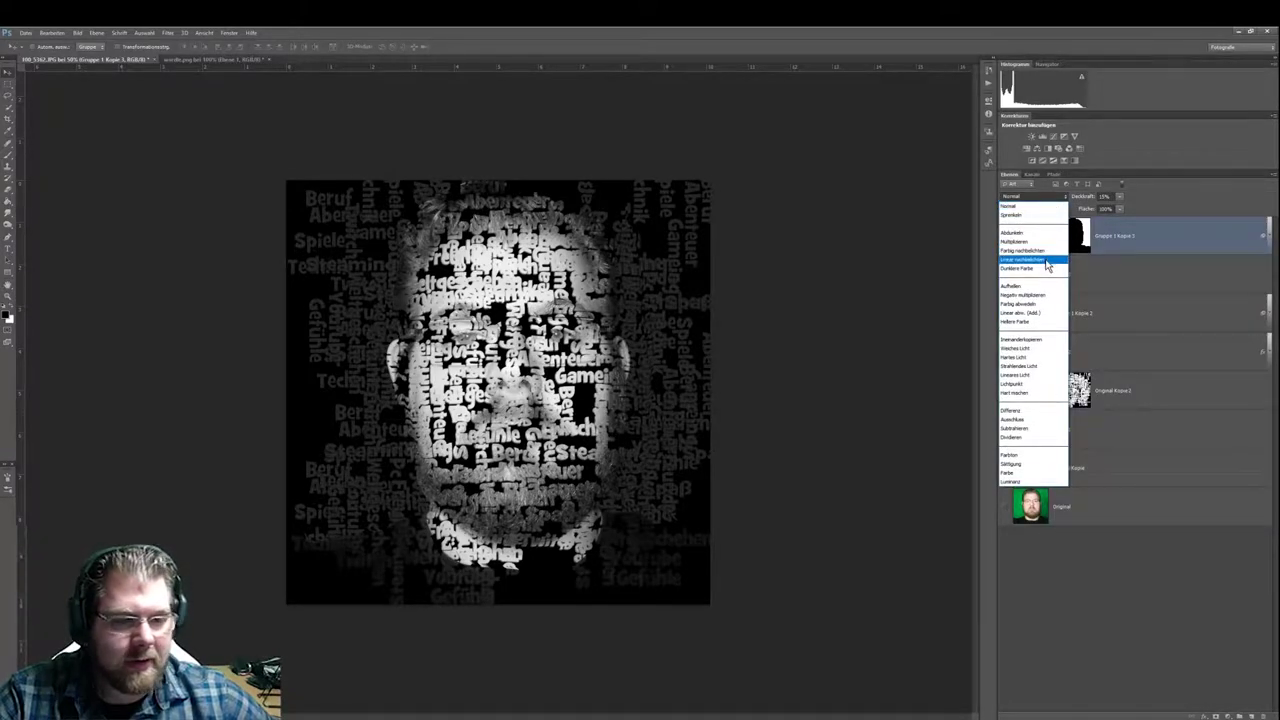
{"action": "left_click", "coordinate": [1040, 260]}
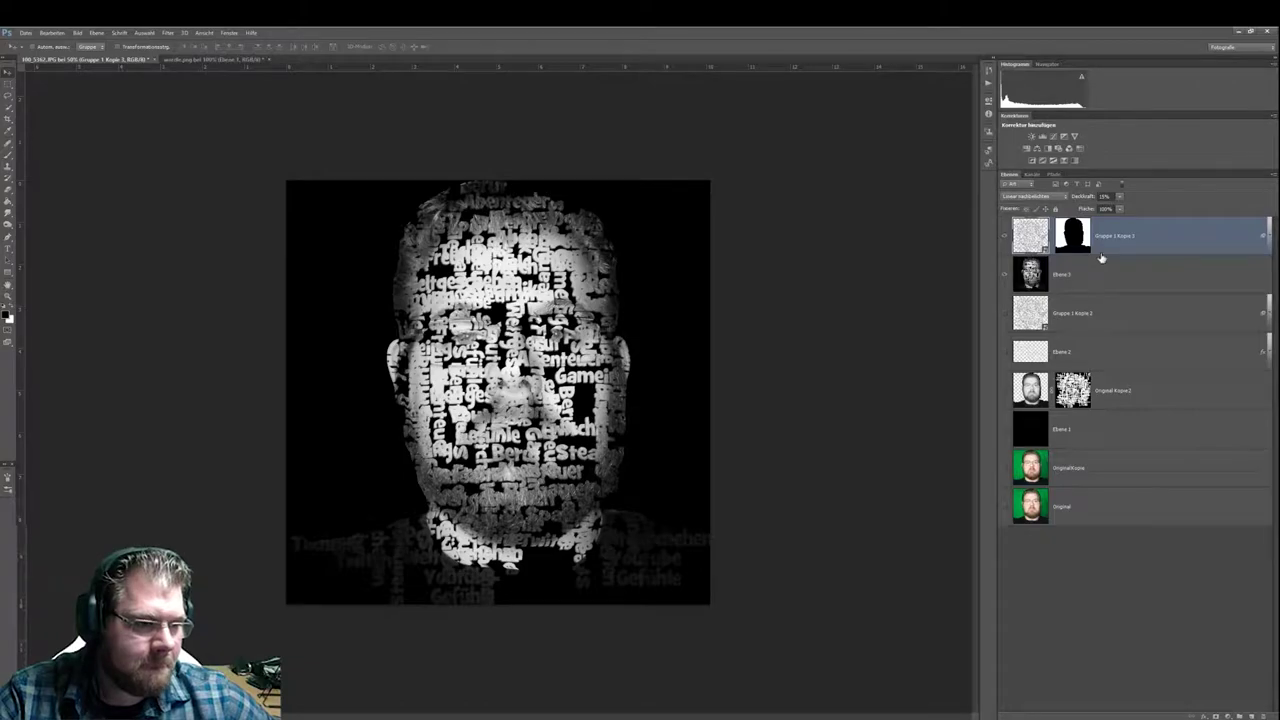
{"action": "left_click", "coordinate": [1041, 278]}
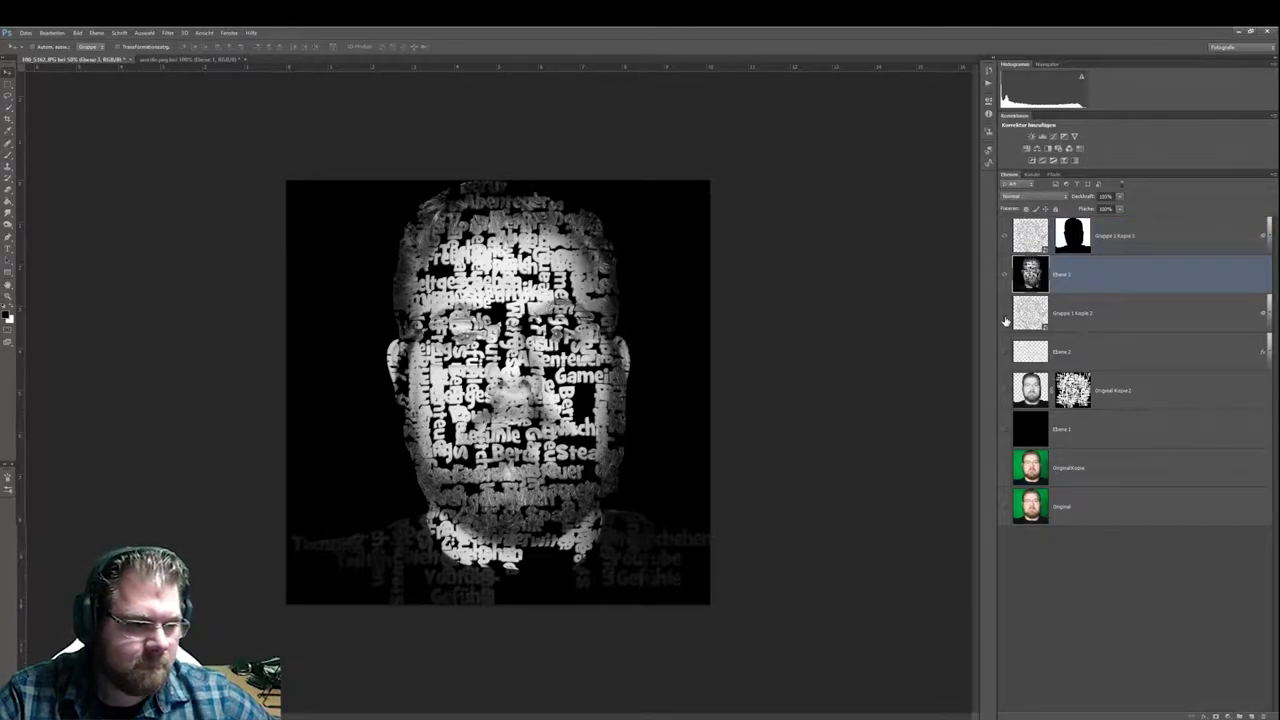
{"action": "left_click", "coordinate": [1028, 241]}
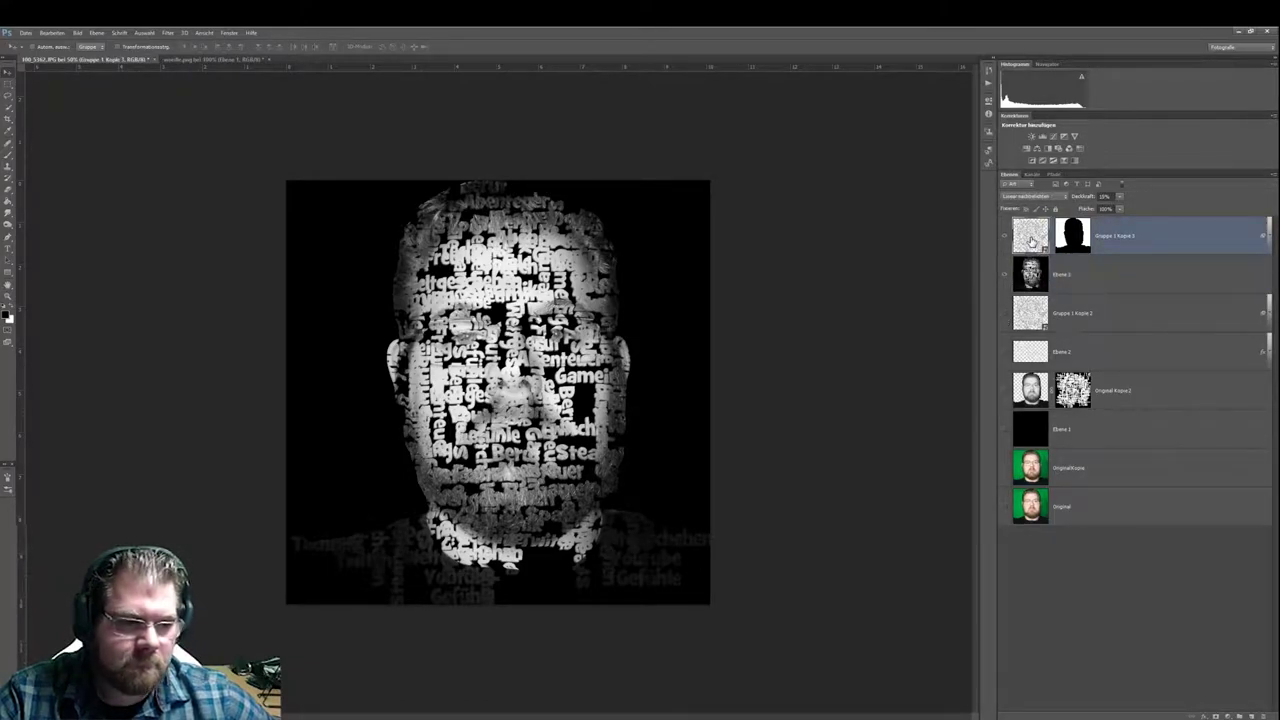
{"action": "left_click", "coordinate": [1035, 196]}
{"action": "left_click", "coordinate": [1037, 212]}
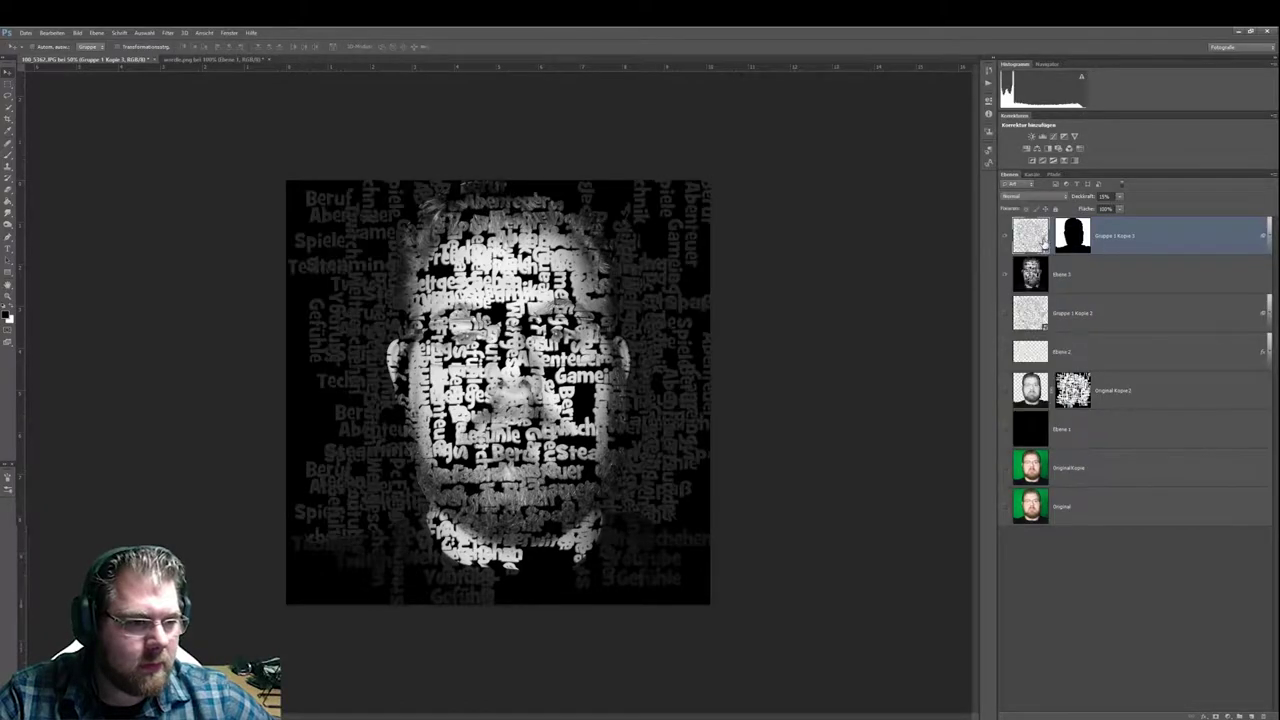
Set the Ebene 3 face layer's blend mode to Linear nachbelichten
{"action": "left_click", "coordinate": [1077, 313]}
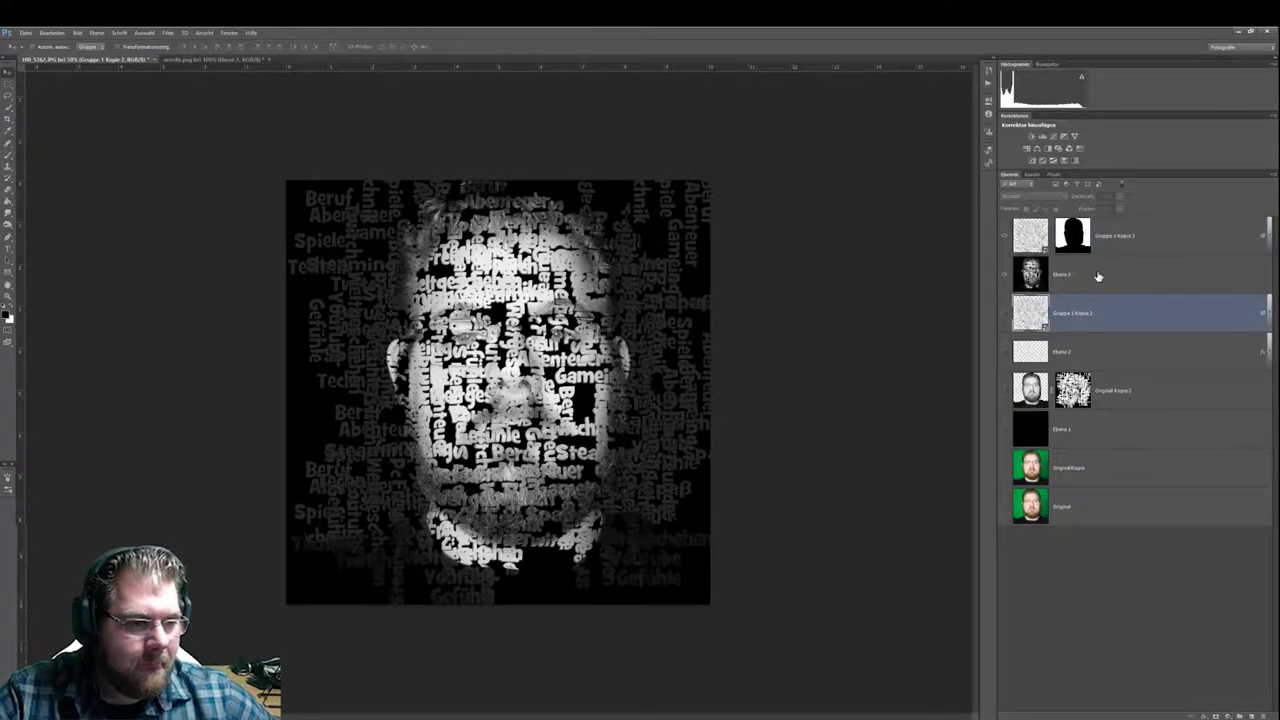
{"action": "left_click", "coordinate": [1099, 277]}
{"action": "left_click", "coordinate": [1031, 197]}
{"action": "left_click", "coordinate": [1030, 260]}
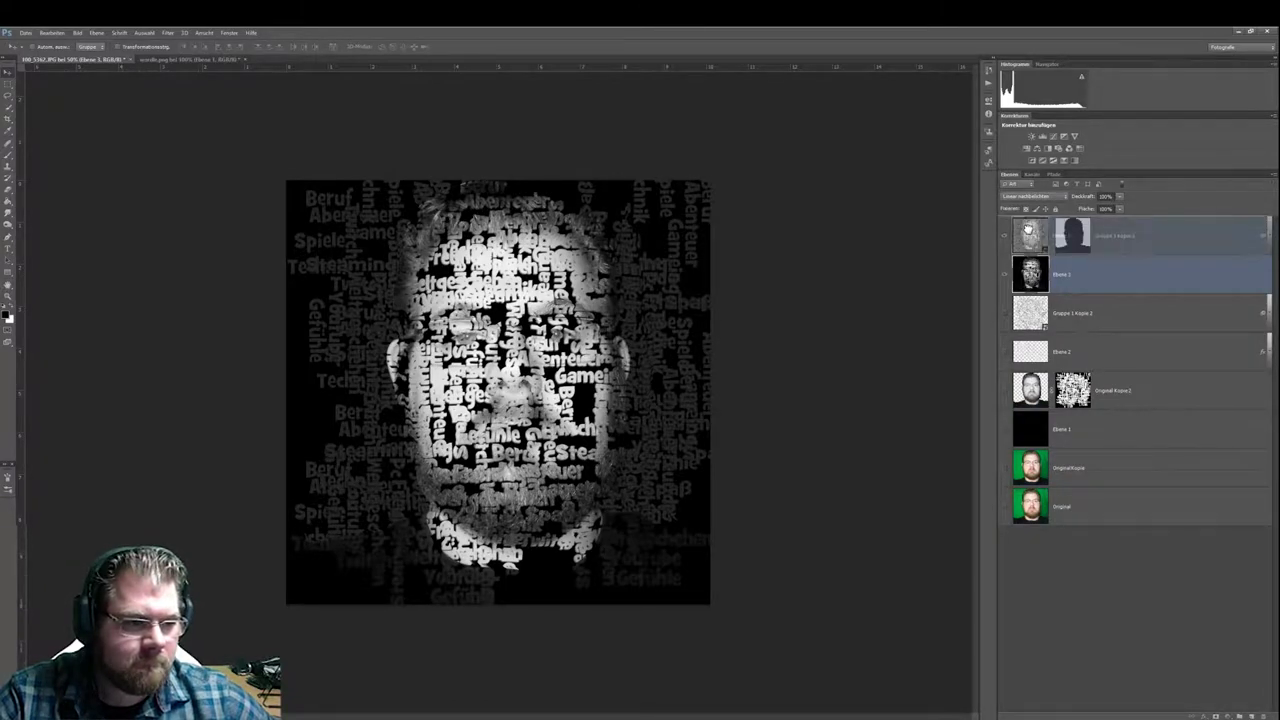
Move Ebene 3 up, put Gruppe 1 Kopie 3 back on top, and show its faint words
{"action": "left_click_drag", "start_coordinate": [1010, 276], "coordinate": [1032, 244]}
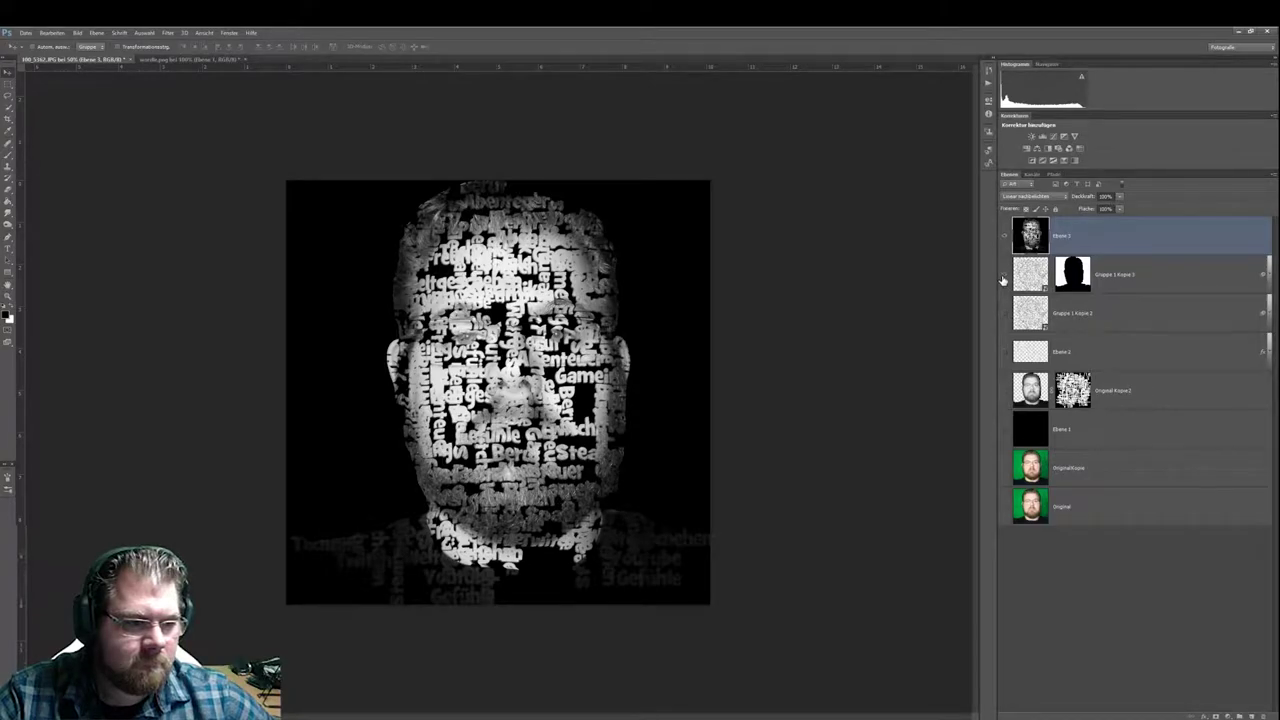
{"action": "left_click", "coordinate": [1028, 271]}
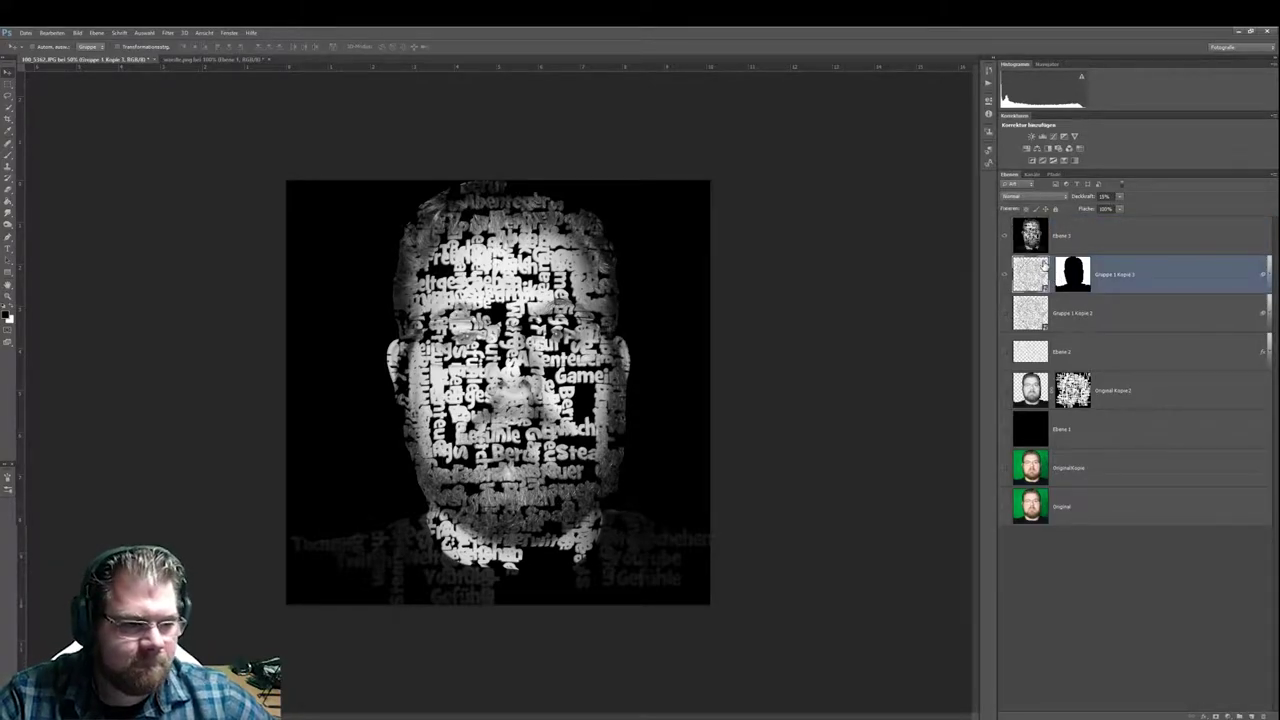
{"action": "left_click_drag", "start_coordinate": [1032, 282], "coordinate": [1030, 242]}
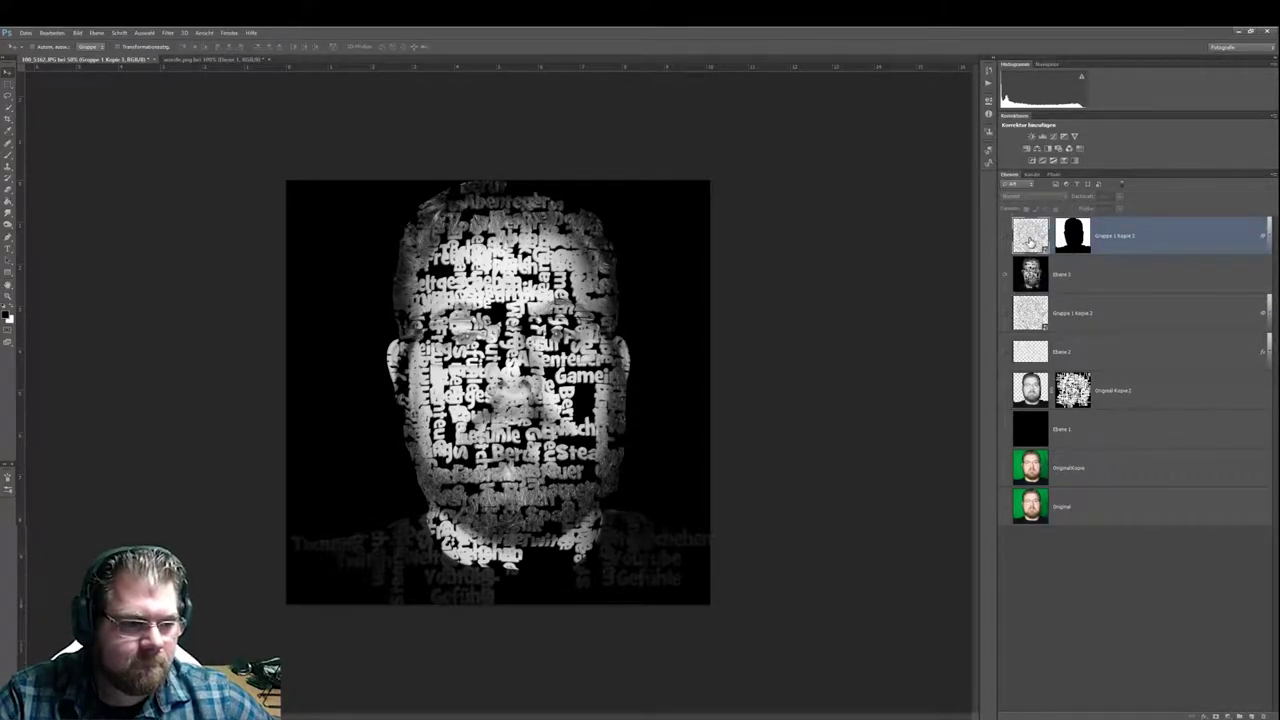
{"action": "left_click", "coordinate": [1005, 240]}
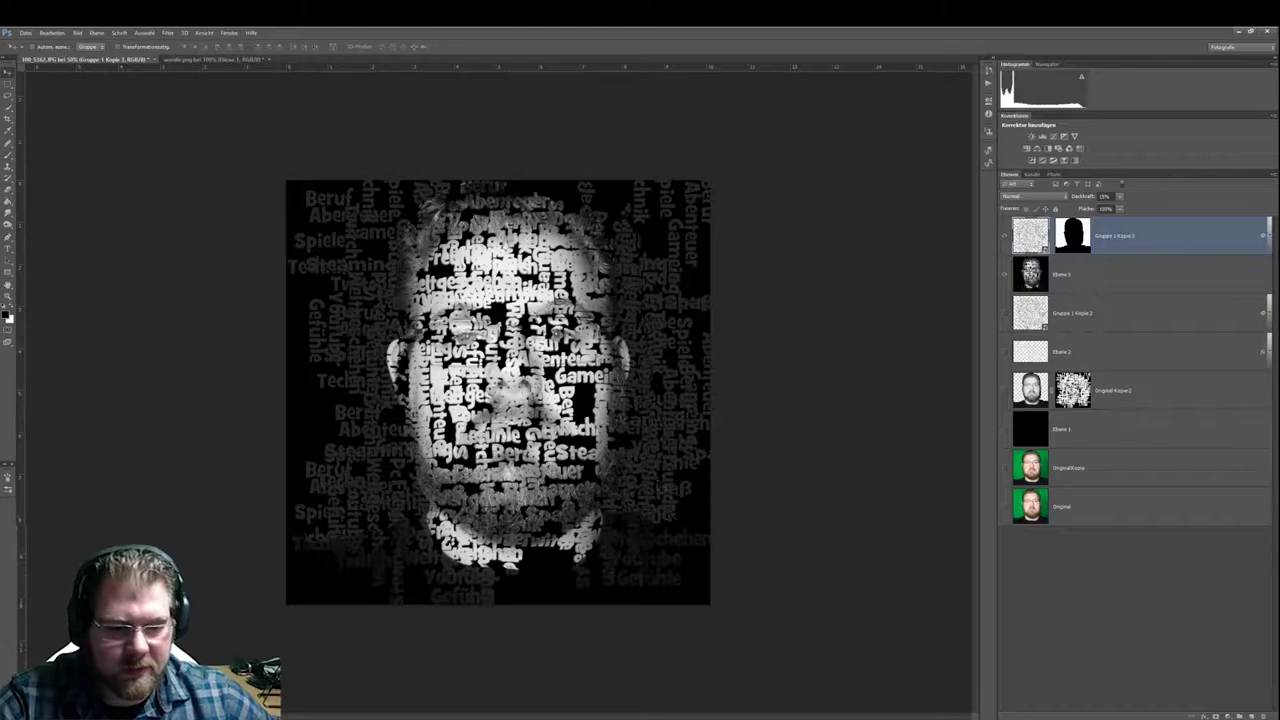
Turn on Gruppe 1 Kopie 2 for a darker, text-heavy face
{"action": "left_click", "coordinate": [1005, 316]}
{"action": "left_click", "coordinate": [1006, 318]}
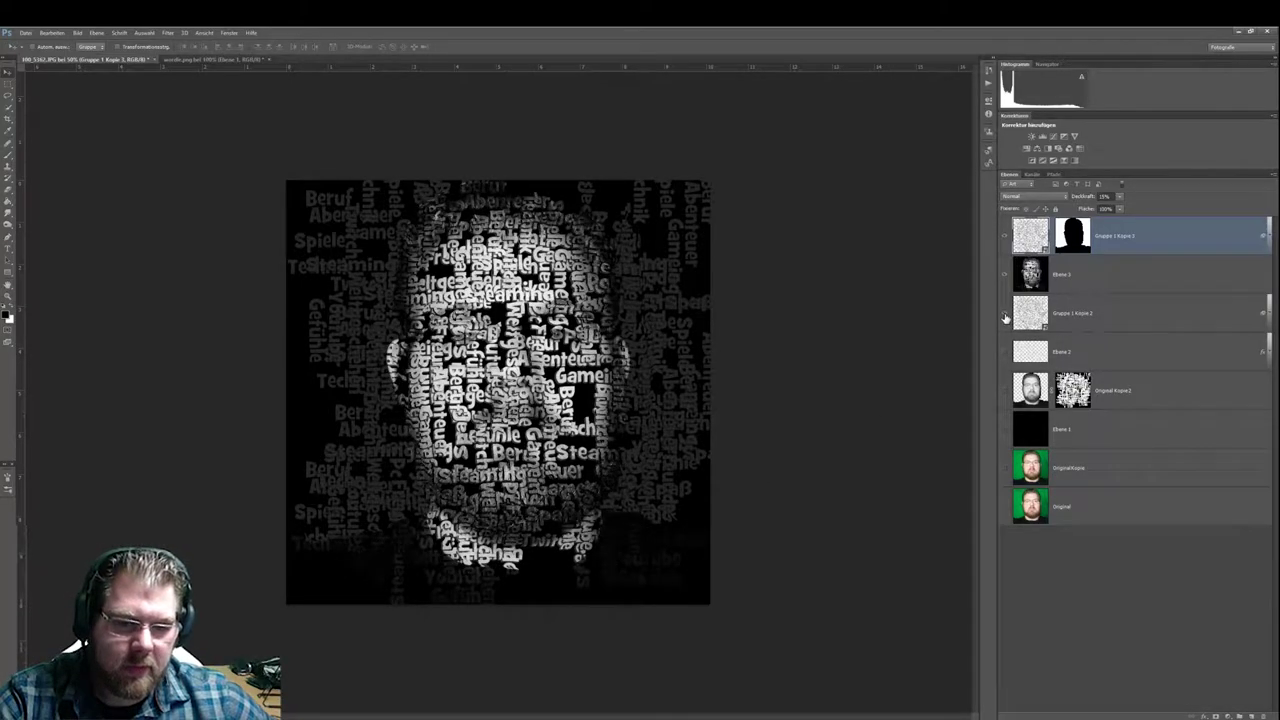
{"action": "left_click", "coordinate": [1122, 313]}
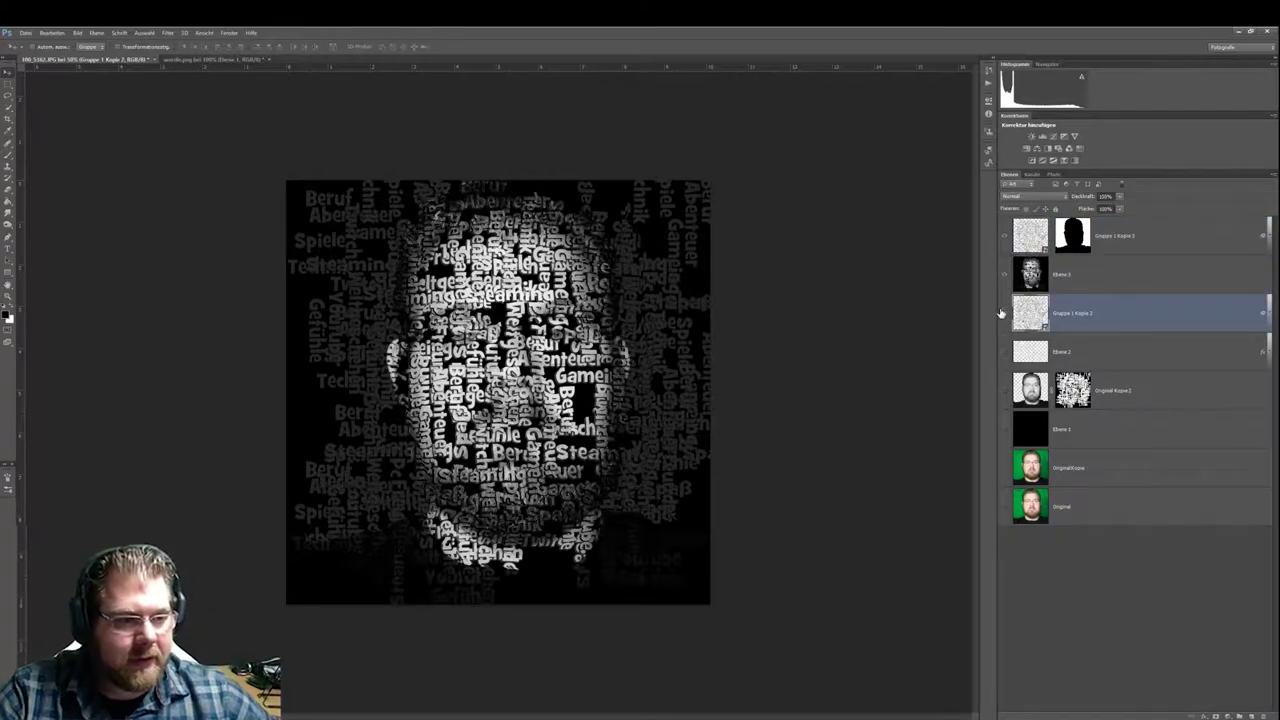
{"action": "left_click", "coordinate": [1029, 233]}
{"action": "left_click", "coordinate": [1038, 277]}
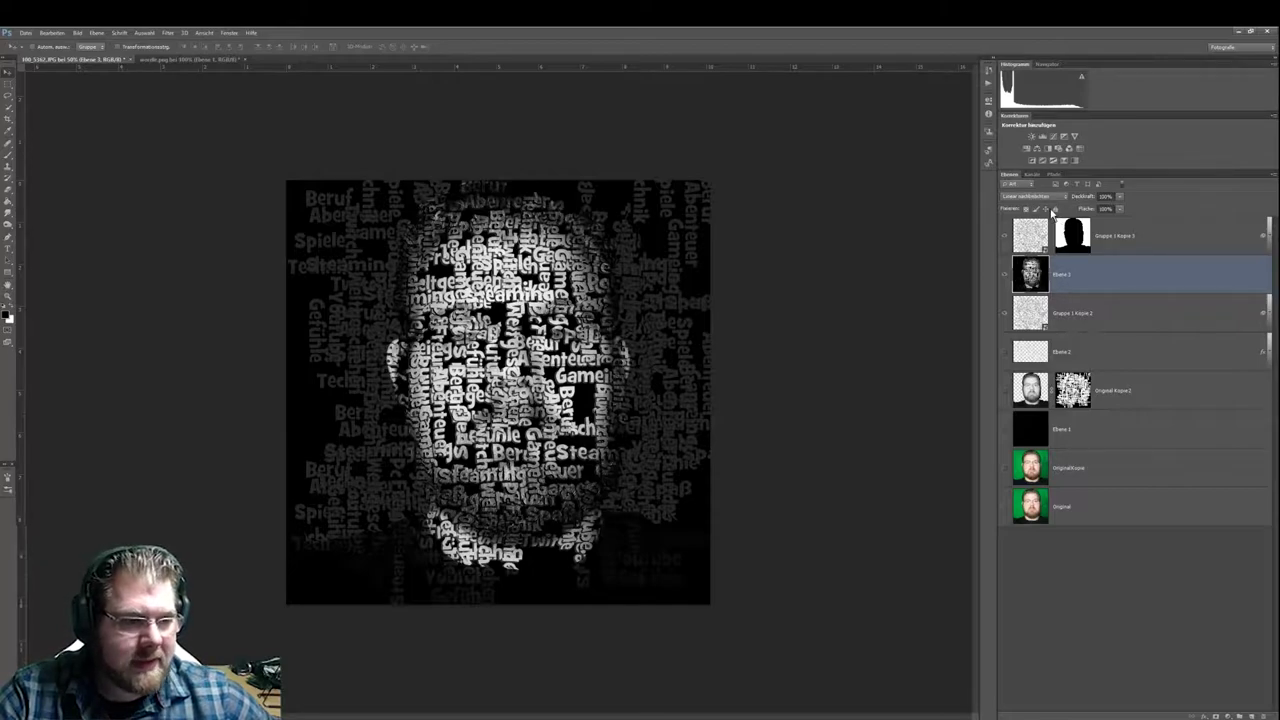
{"action": "left_click", "coordinate": [1034, 319]}
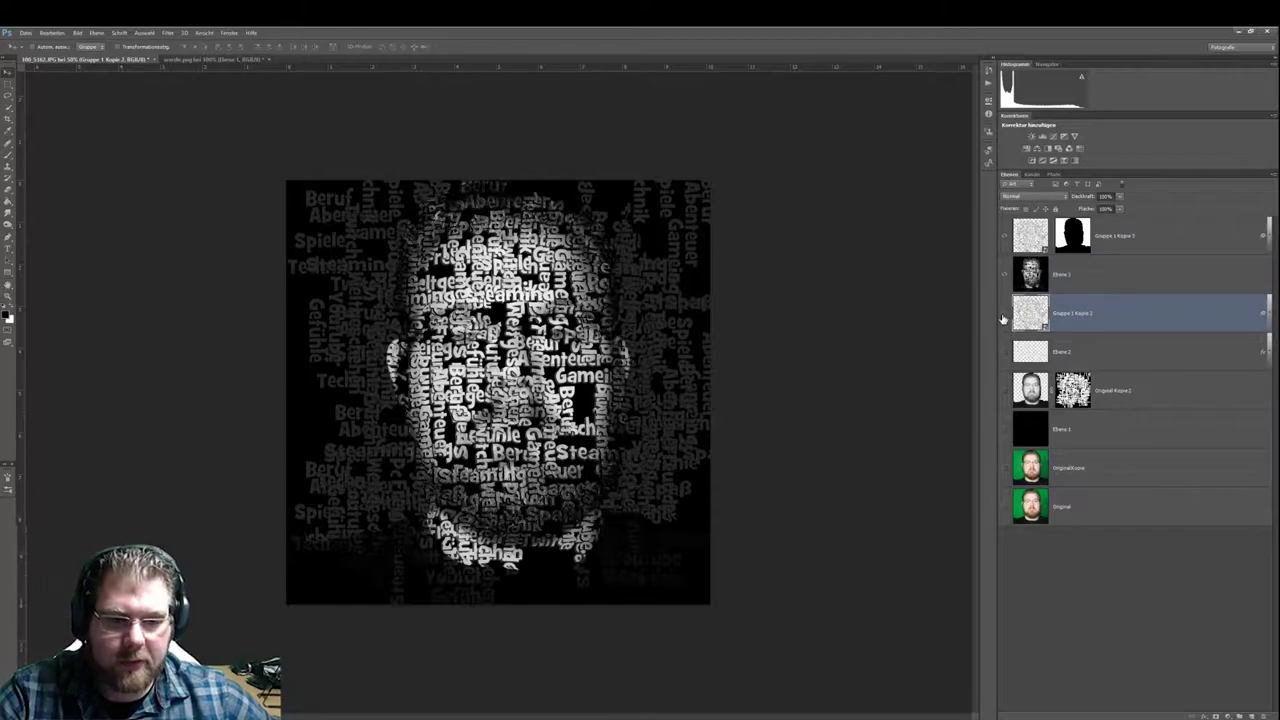
Compare the face with Gruppe 1 Kopie 2 hidden and shown, leaving it visible
{"action": "left_click", "coordinate": [1004, 316]}
{"action": "left_click", "coordinate": [1004, 316]}
{"action": "left_click", "coordinate": [1004, 316]}
{"action": "left_click", "coordinate": [1004, 316]}
{"action": "left_click", "coordinate": [1004, 316]}
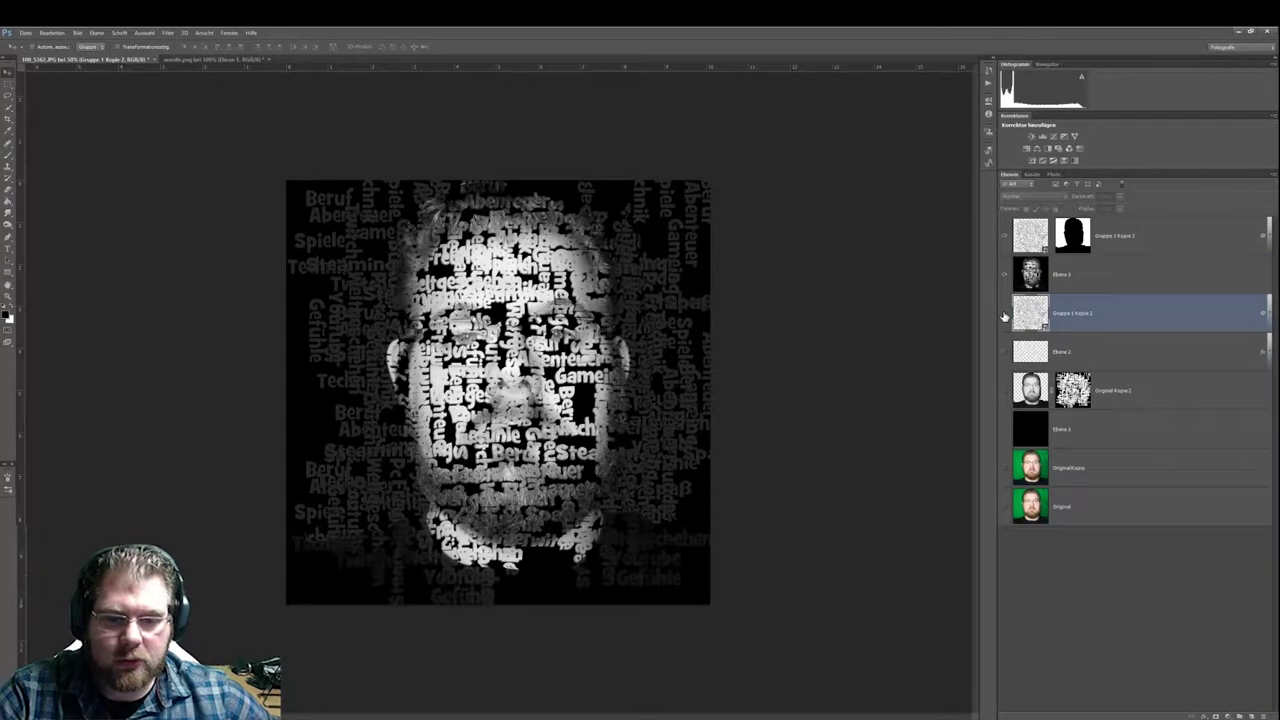
{"action": "left_click", "coordinate": [1004, 316]}
{"action": "left_click", "coordinate": [1004, 316]}
{"action": "left_click", "coordinate": [1004, 316]}
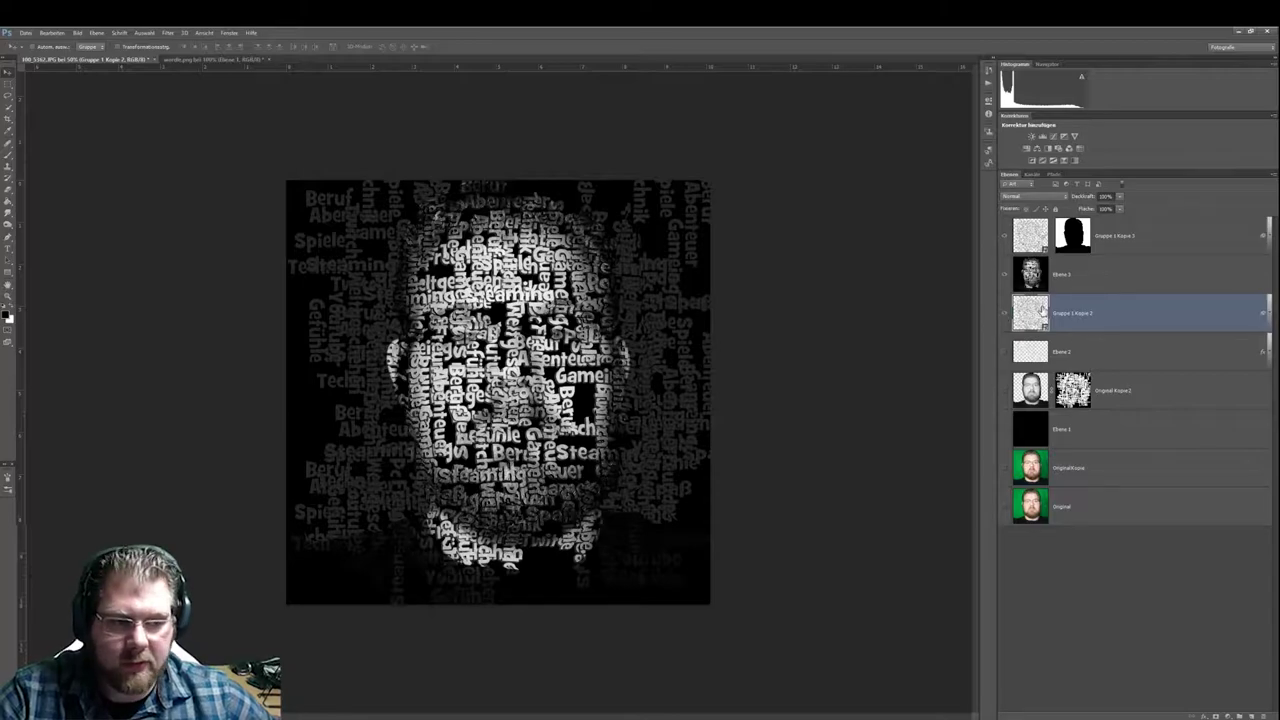
{"action": "left_click", "coordinate": [1004, 316]}
{"action": "left_click", "coordinate": [1004, 316]}
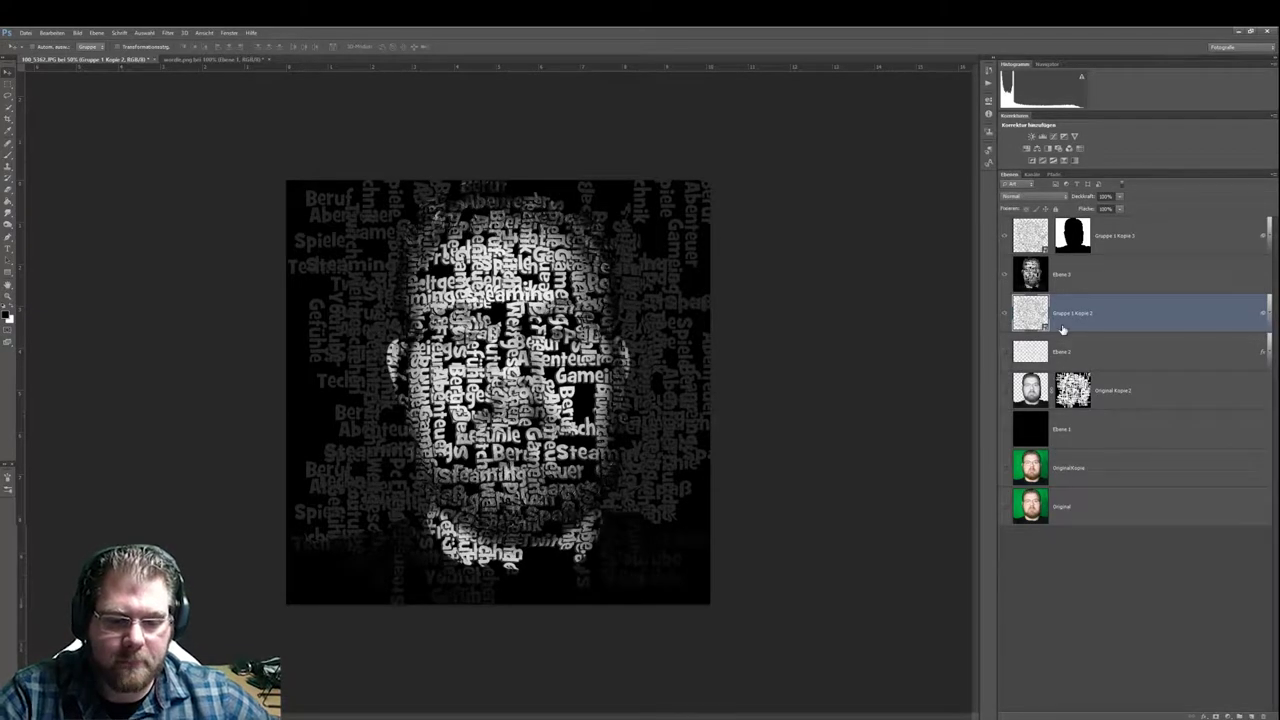
{"action": "left_click", "coordinate": [1107, 277]}
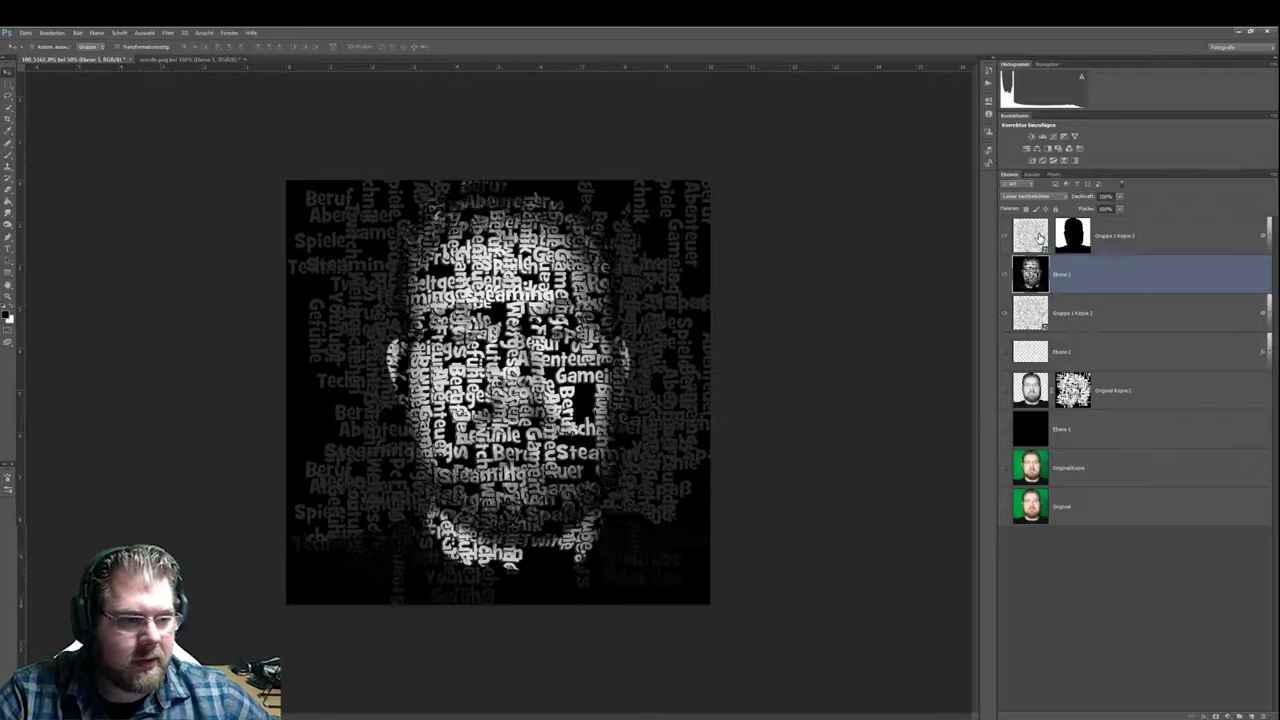
{"action": "left_click", "coordinate": [1040, 237]}
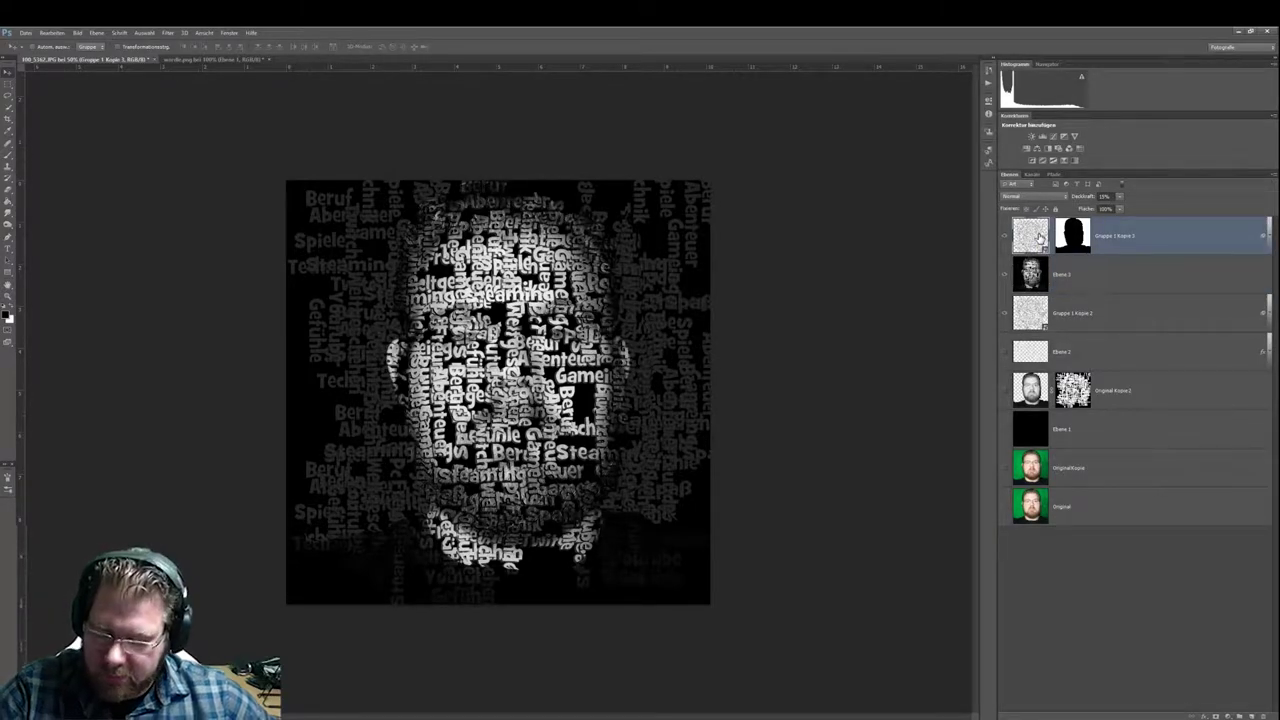
Free Transform Gruppe 1 Kopie 3, shrinking it and shifting it up-right around the face
{"action": "key", "text": "ctrl+t"}
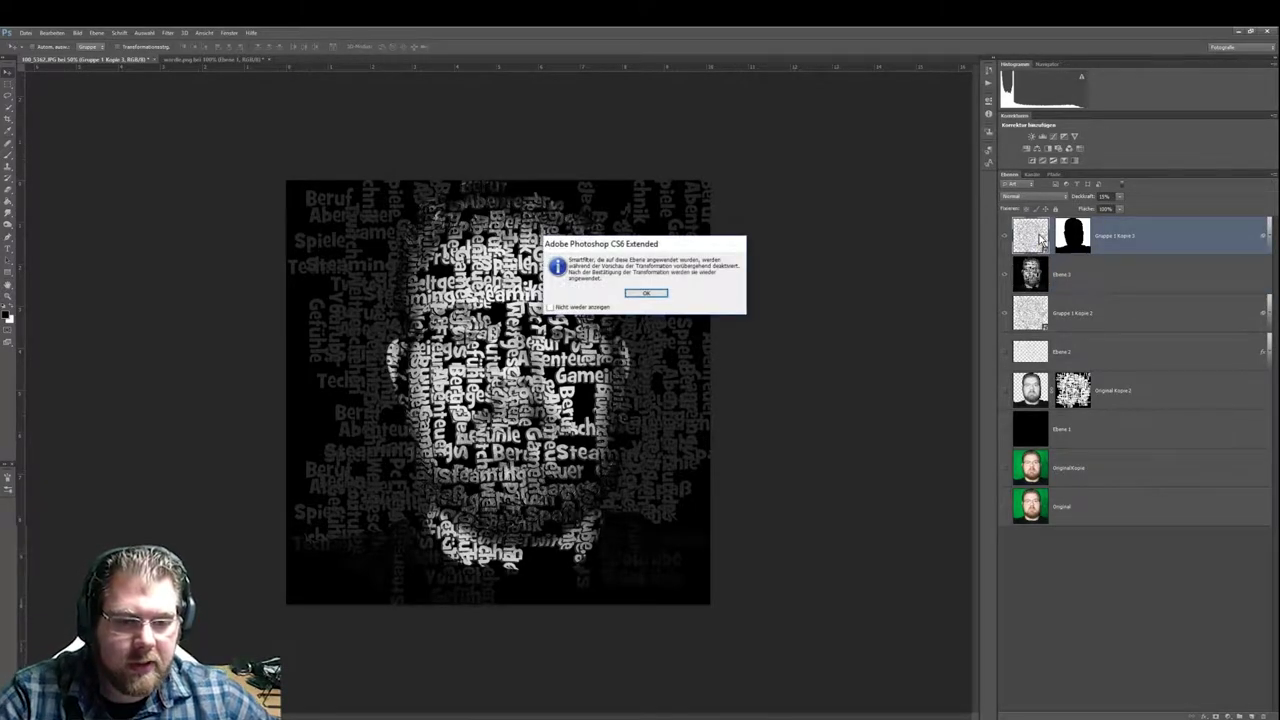
{"action": "left_click", "coordinate": [647, 294]}
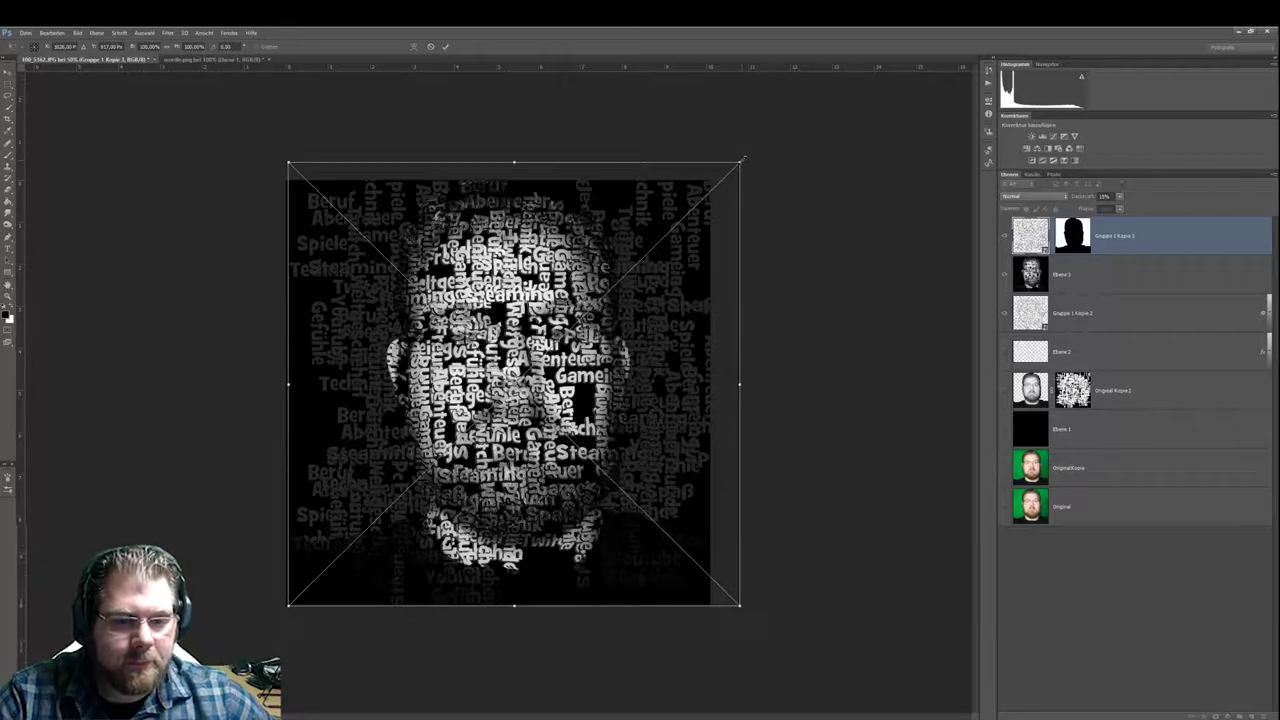
{"action": "left_click_drag", "start_coordinate": [742, 158], "coordinate": [697, 197]}
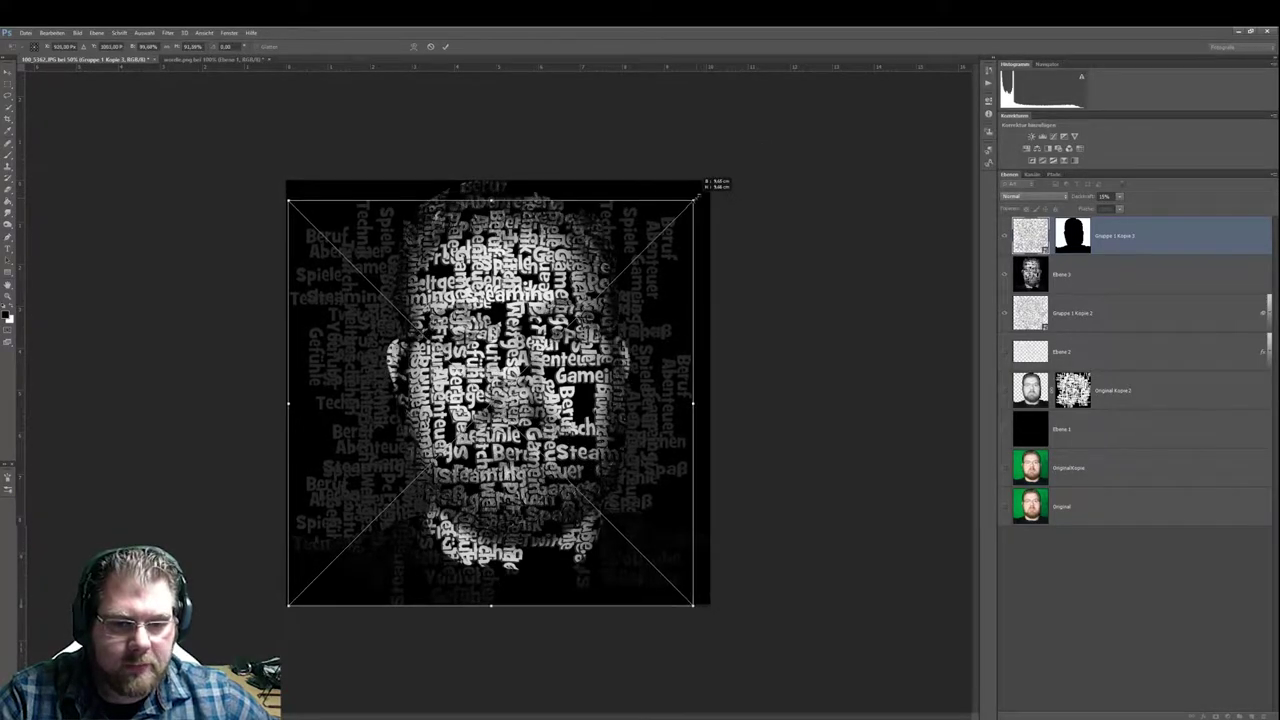
{"action": "left_click_drag", "start_coordinate": [643, 349], "coordinate": [652, 325]}
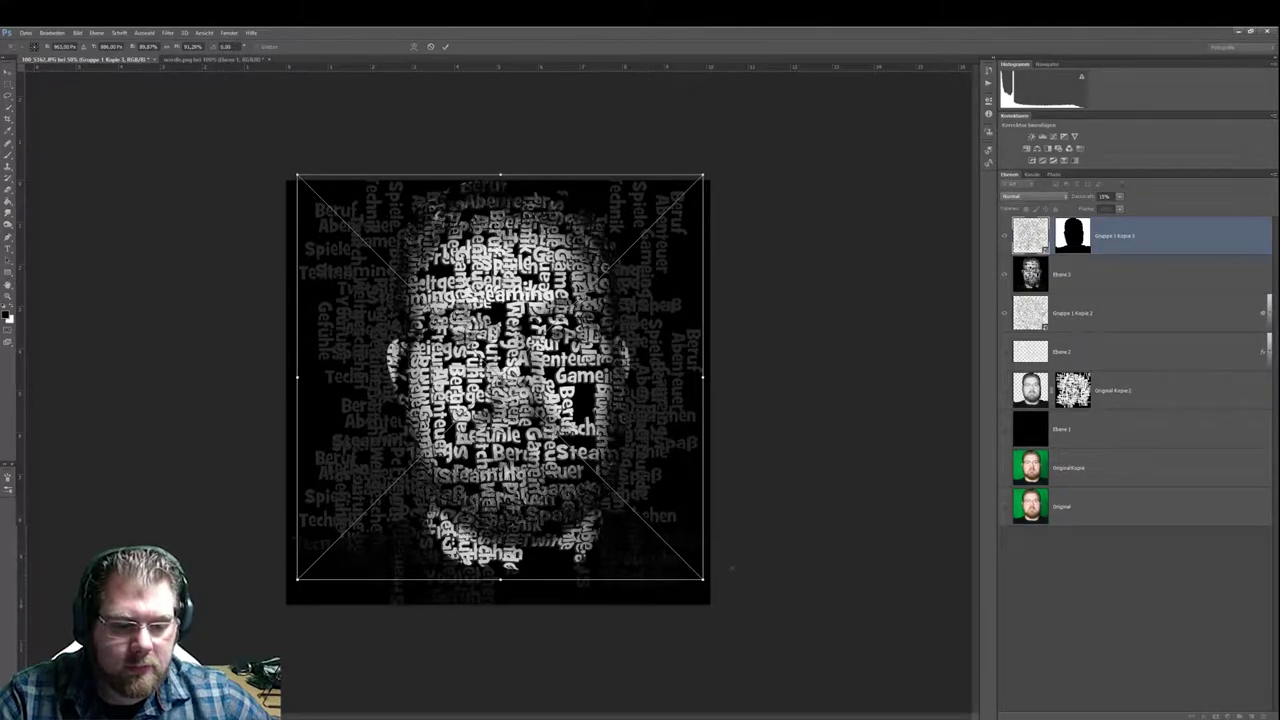
{"action": "mouse_move", "coordinate": [703, 578]}
{"action": "left_mouse_down"}
{"action": "mouse_move", "coordinate": [686, 471]}
{"action": "mouse_move", "coordinate": [673, 472]}
{"action": "left_mouse_up"}
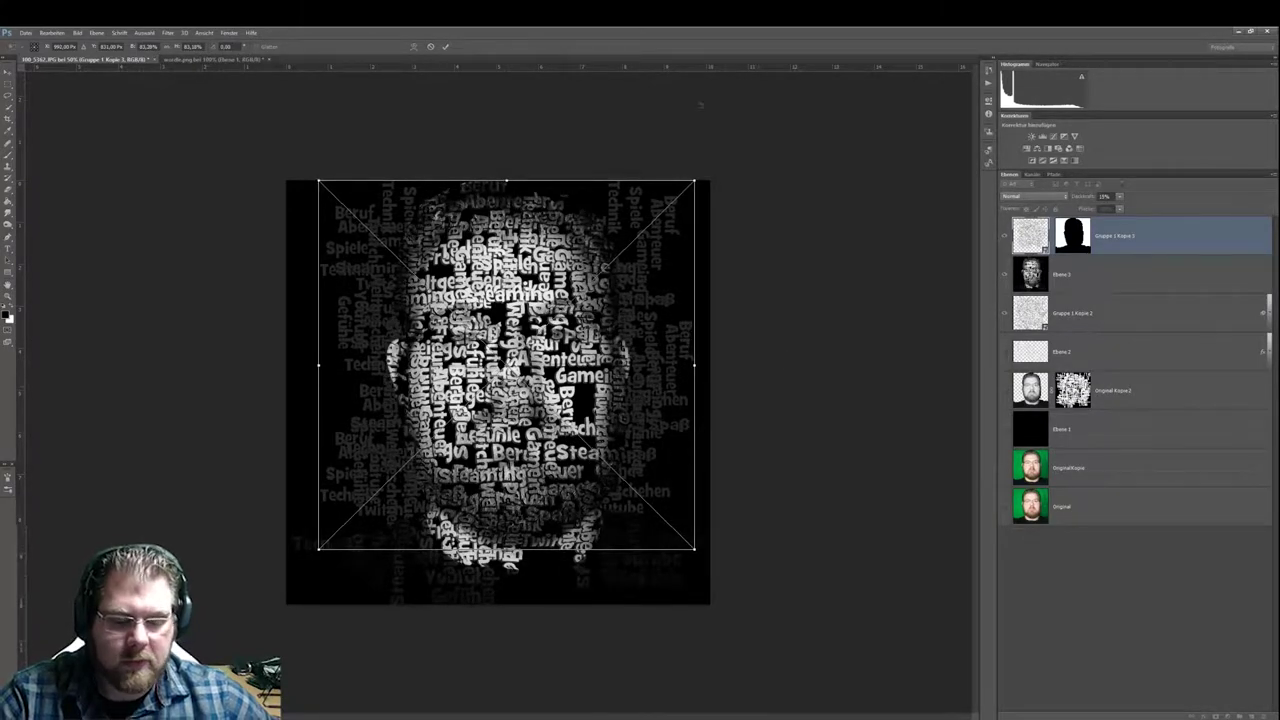
{"action": "key", "text": "Return"}
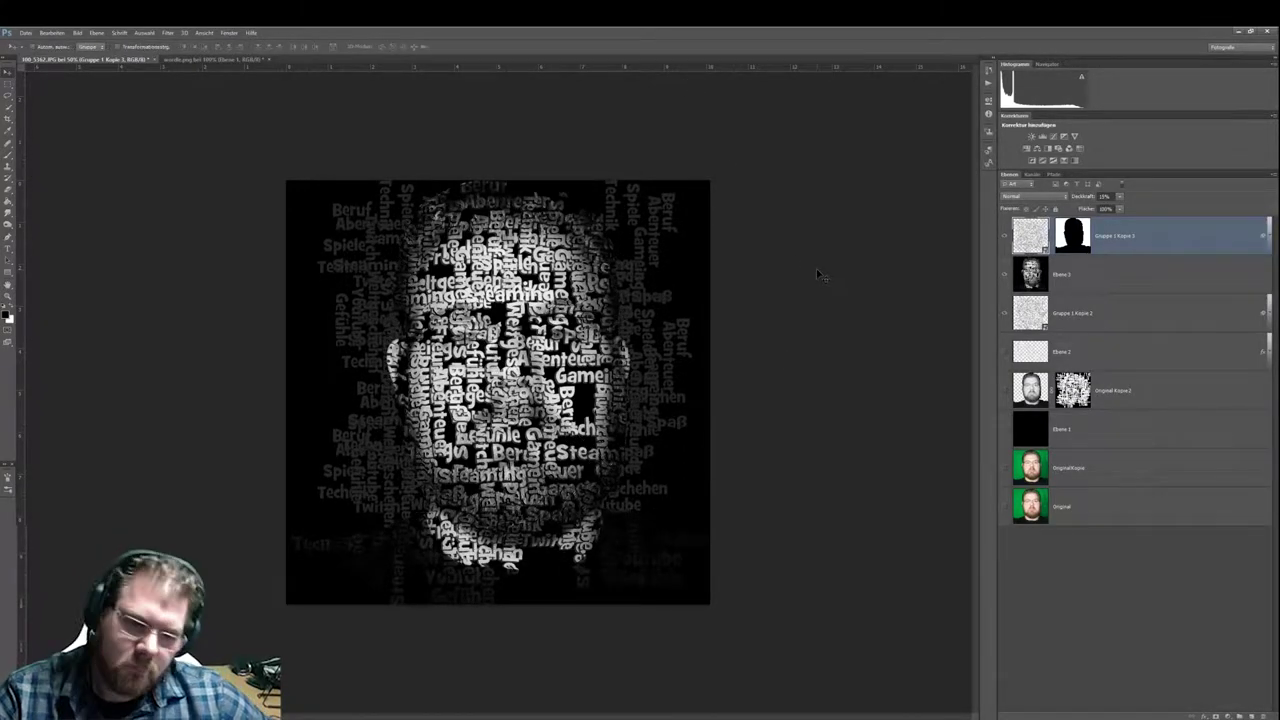
Add a Levels adjustment clipped to Ebene 3 with output white lowered to about 213
{"action": "left_click", "coordinate": [1098, 277]}
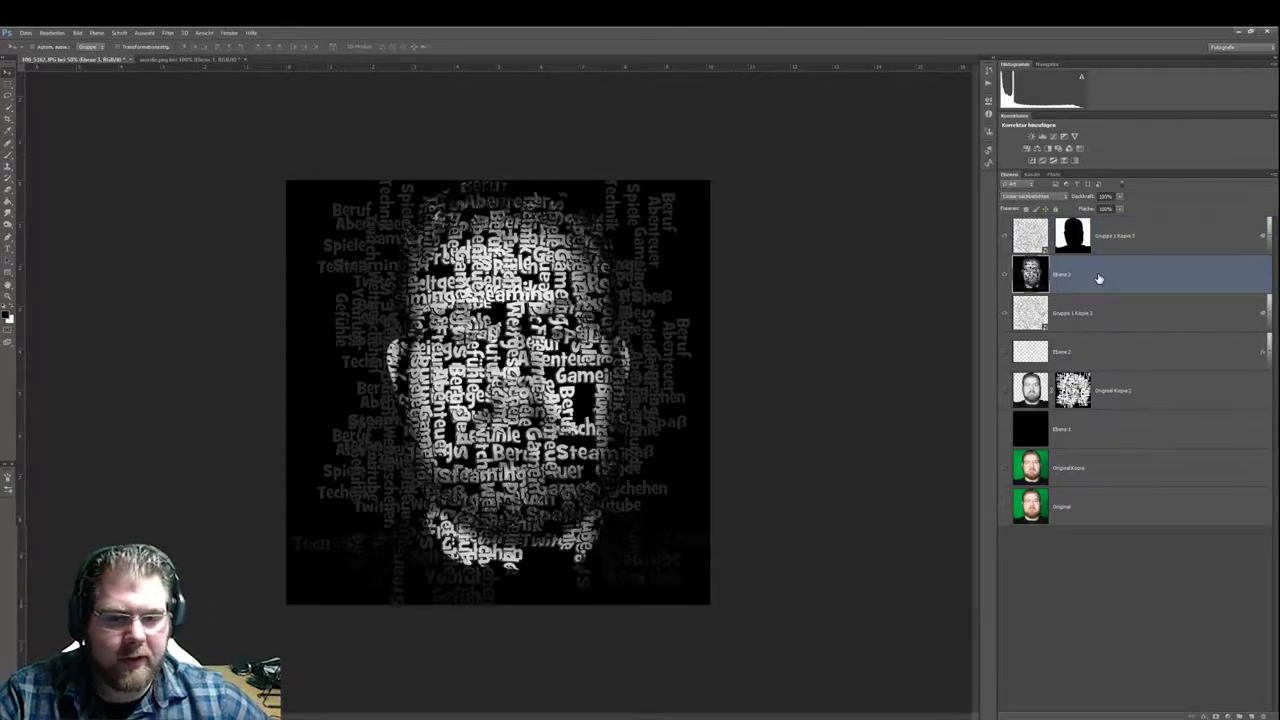
{"action": "left_click", "coordinate": [1044, 138]}
{"action": "left_click", "coordinate": [911, 246]}
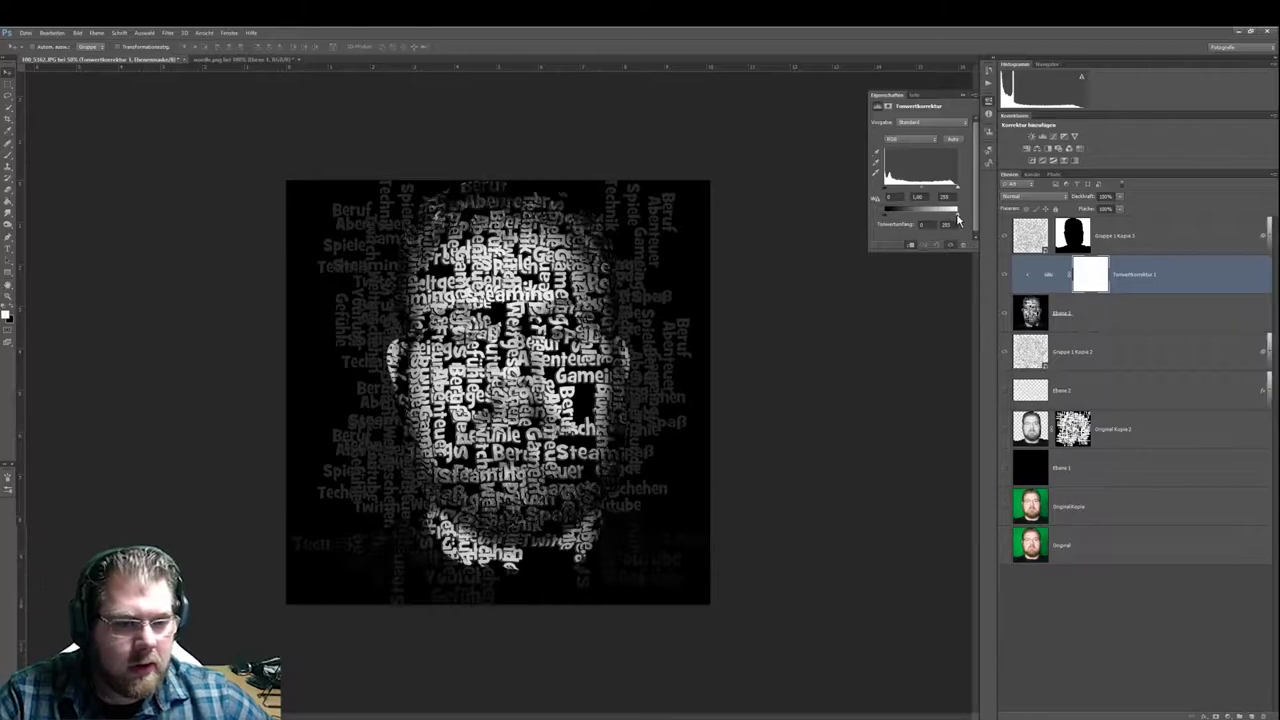
{"action": "mouse_move", "coordinate": [958, 220]}
{"action": "left_mouse_down"}
{"action": "mouse_move", "coordinate": [936, 224]}
{"action": "mouse_move", "coordinate": [948, 222]}
{"action": "left_mouse_up"}
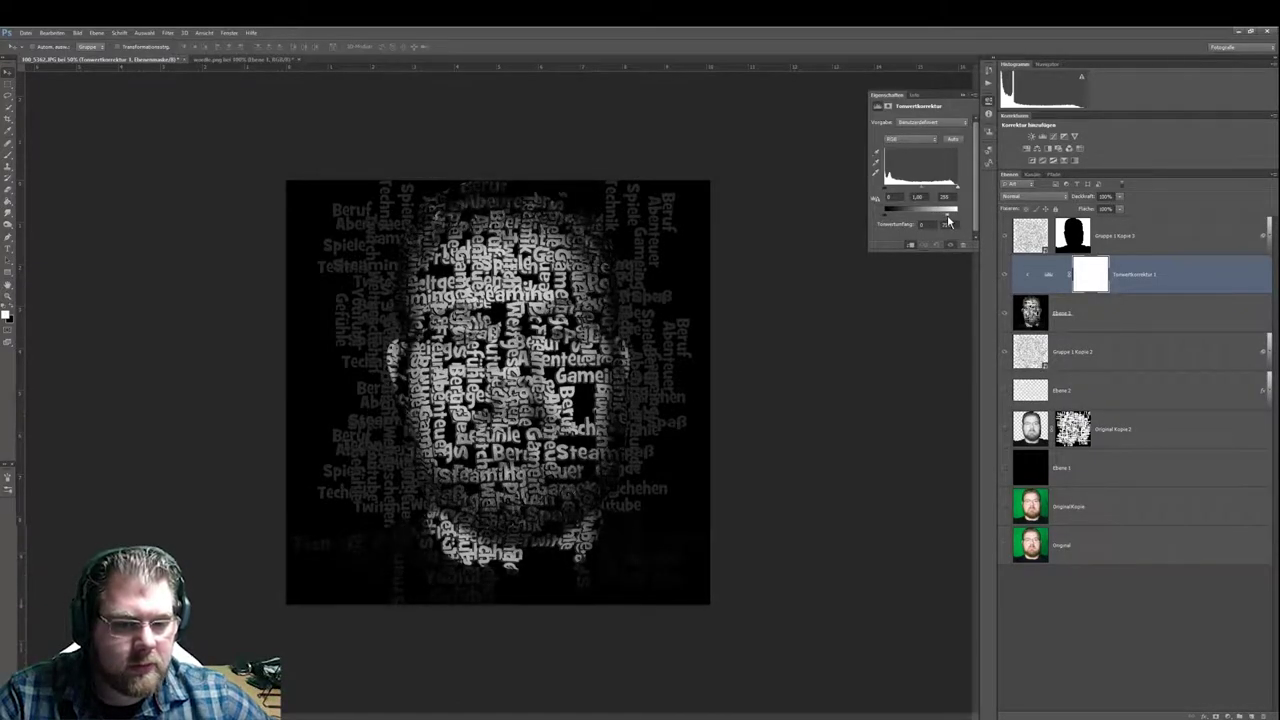
{"action": "left_click_drag", "start_coordinate": [948, 222], "coordinate": [945, 222]}
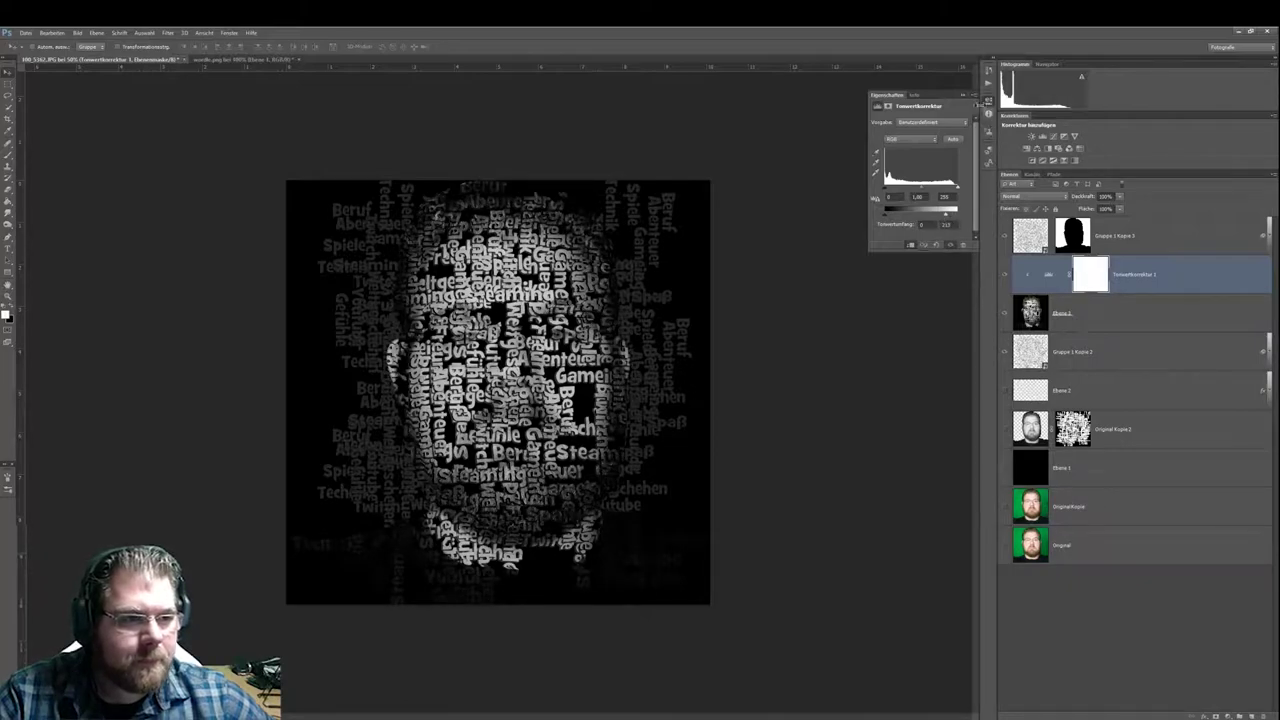
{"action": "left_click", "coordinate": [988, 101]}
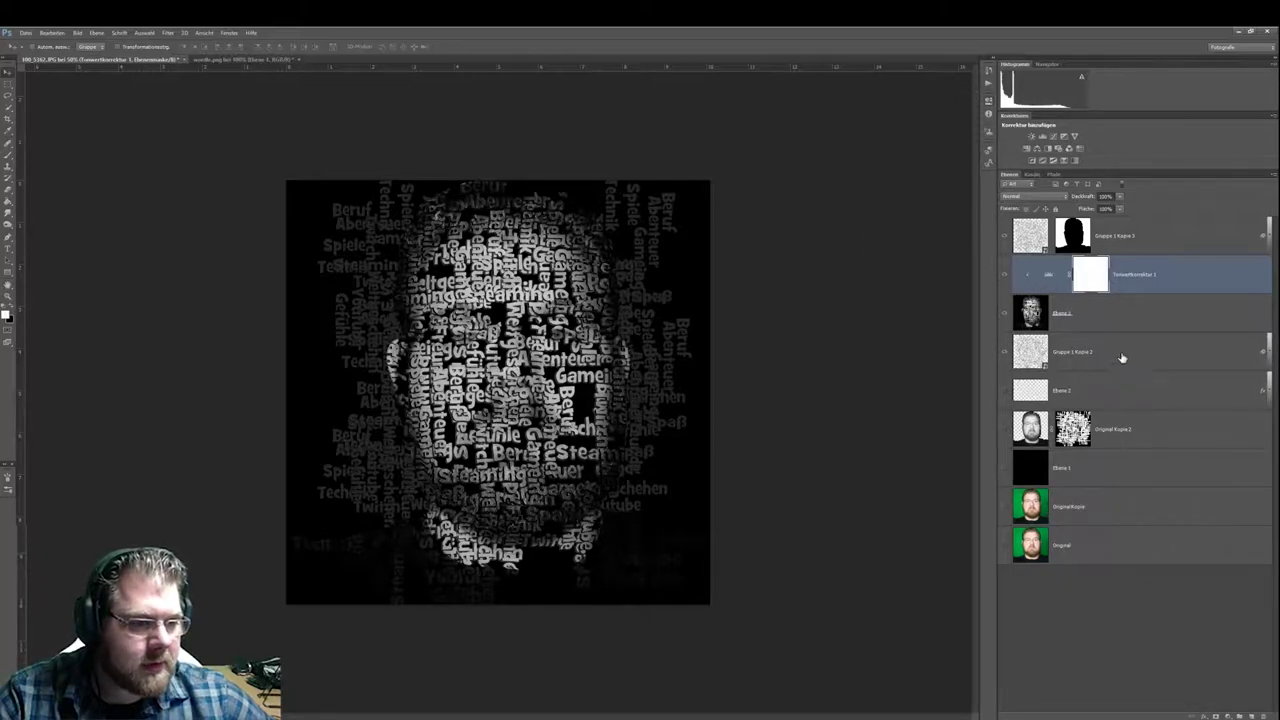
Add a Levels adjustment above Gruppe 1 Kopie 2 with output white around 235
{"action": "left_click", "coordinate": [1087, 353]}
{"action": "left_click", "coordinate": [1043, 136]}
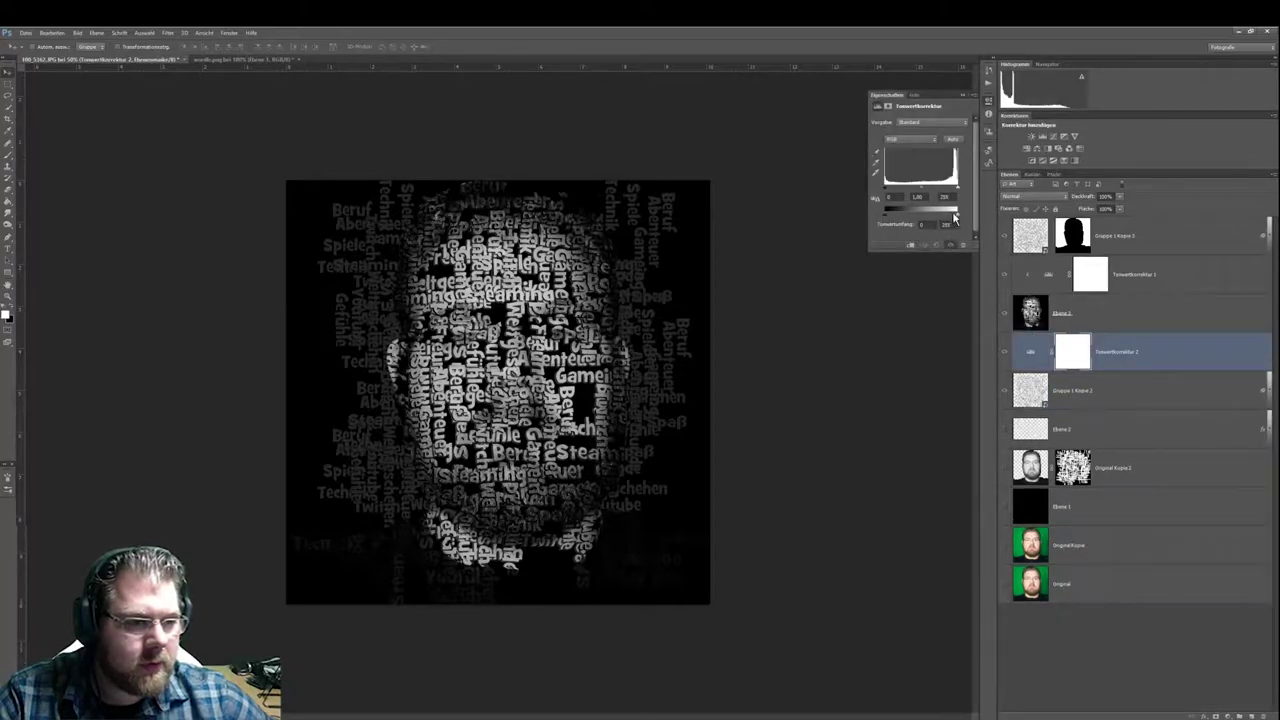
{"action": "mouse_move", "coordinate": [958, 218]}
{"action": "left_mouse_down"}
{"action": "mouse_move", "coordinate": [923, 222]}
{"action": "mouse_move", "coordinate": [944, 218]}
{"action": "left_mouse_up"}
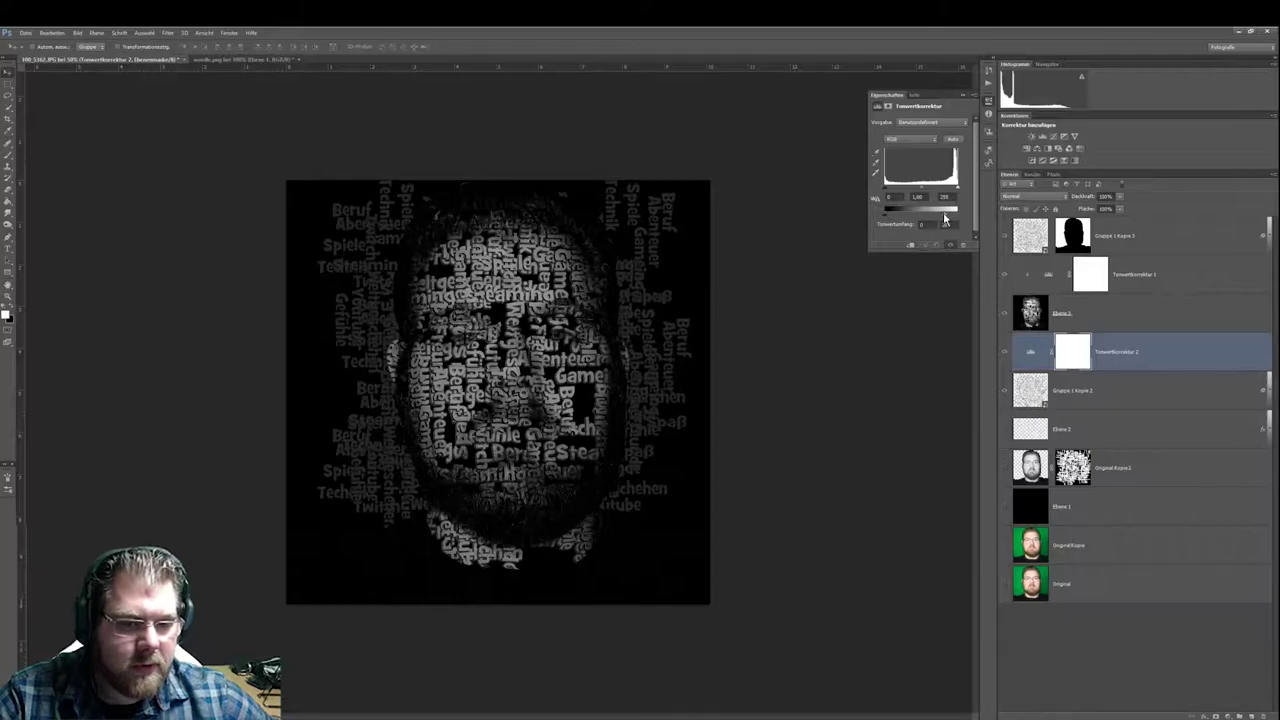
{"action": "left_click_drag", "start_coordinate": [946, 218], "coordinate": [955, 219]}
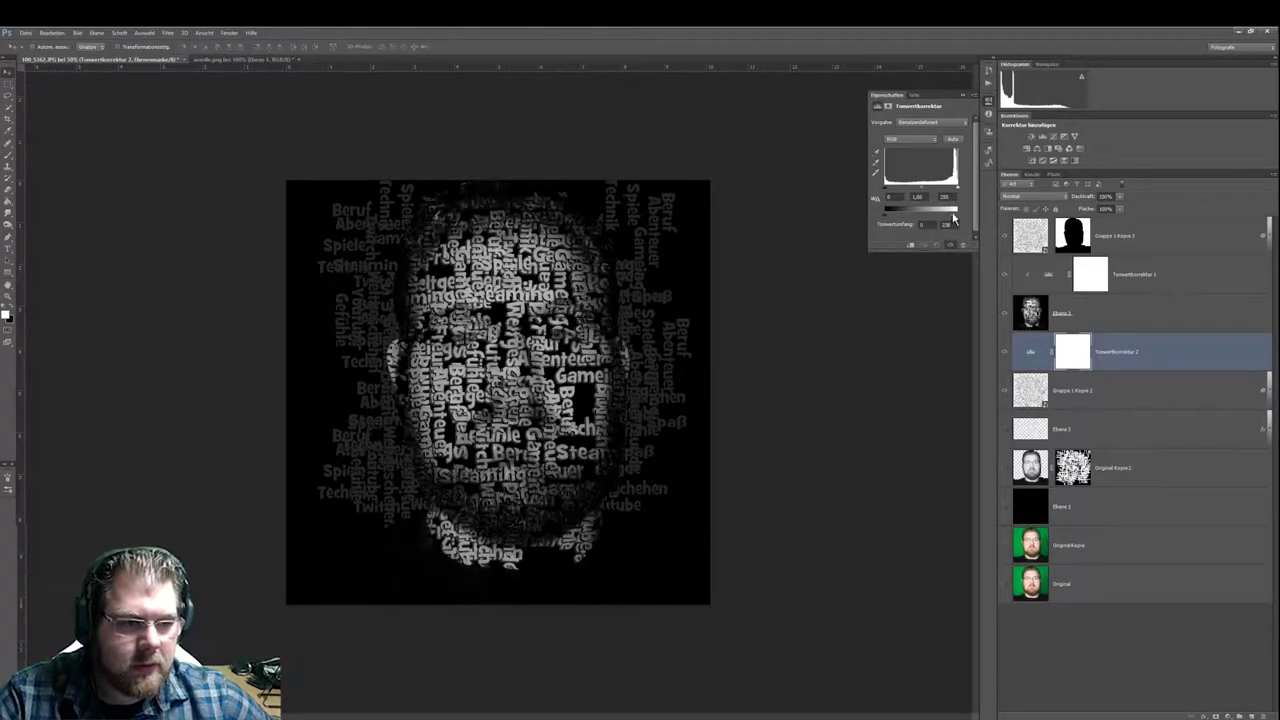
{"action": "left_click", "coordinate": [963, 95]}
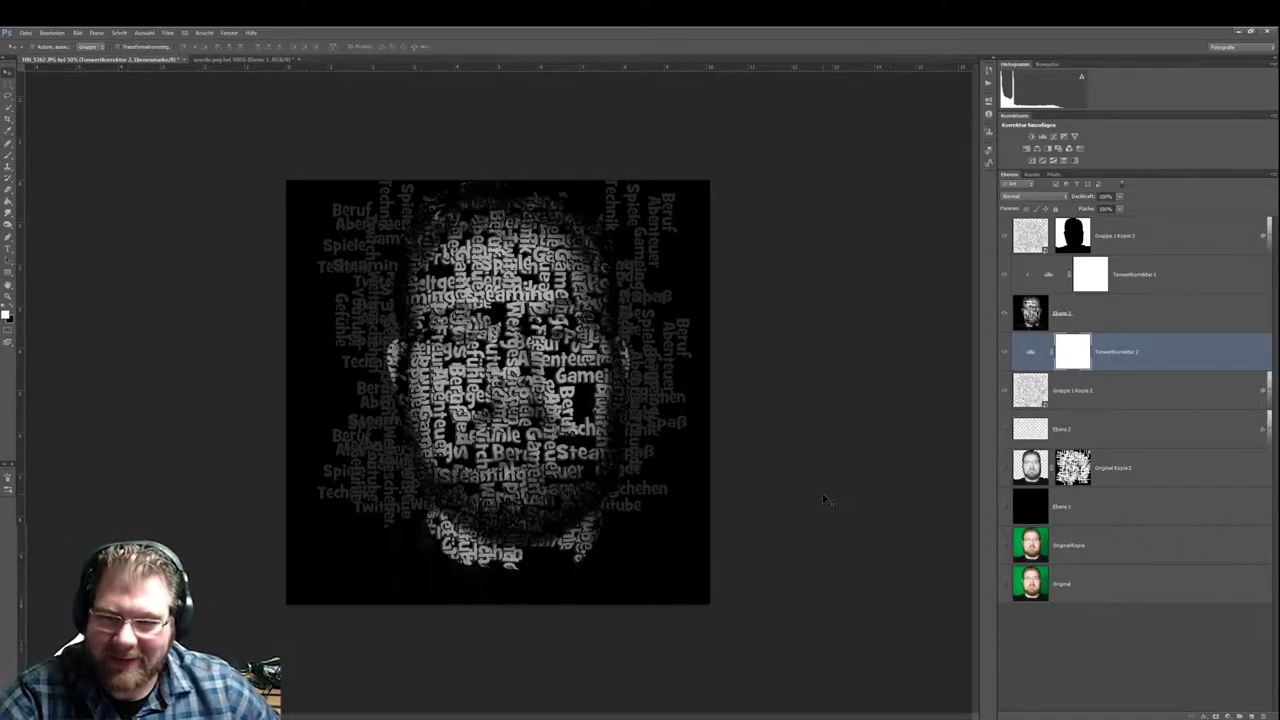
{"action": "left_click", "coordinate": [8, 298]}
Save the image as the JPEG 100_5362.jpg, replacing the existing file
{"action": "left_click_drag", "start_coordinate": [574, 388], "coordinate": [607, 452]}
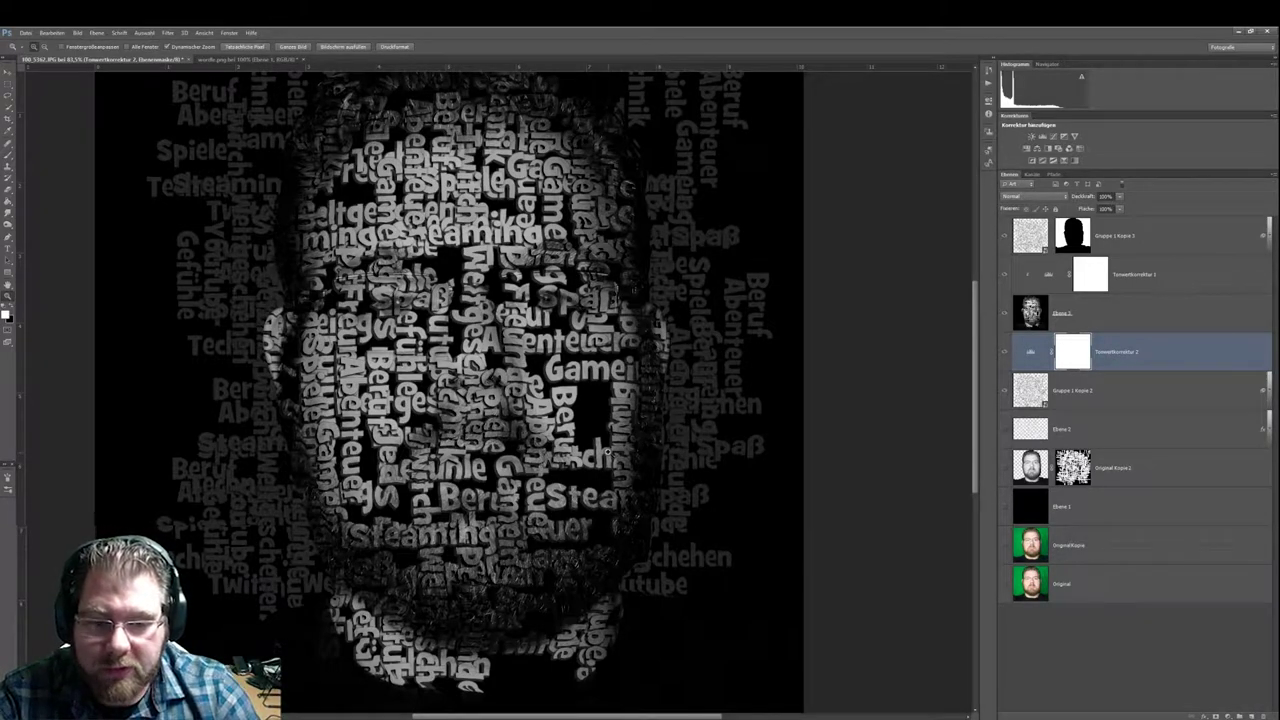
{"action": "left_click", "coordinate": [25, 32]}
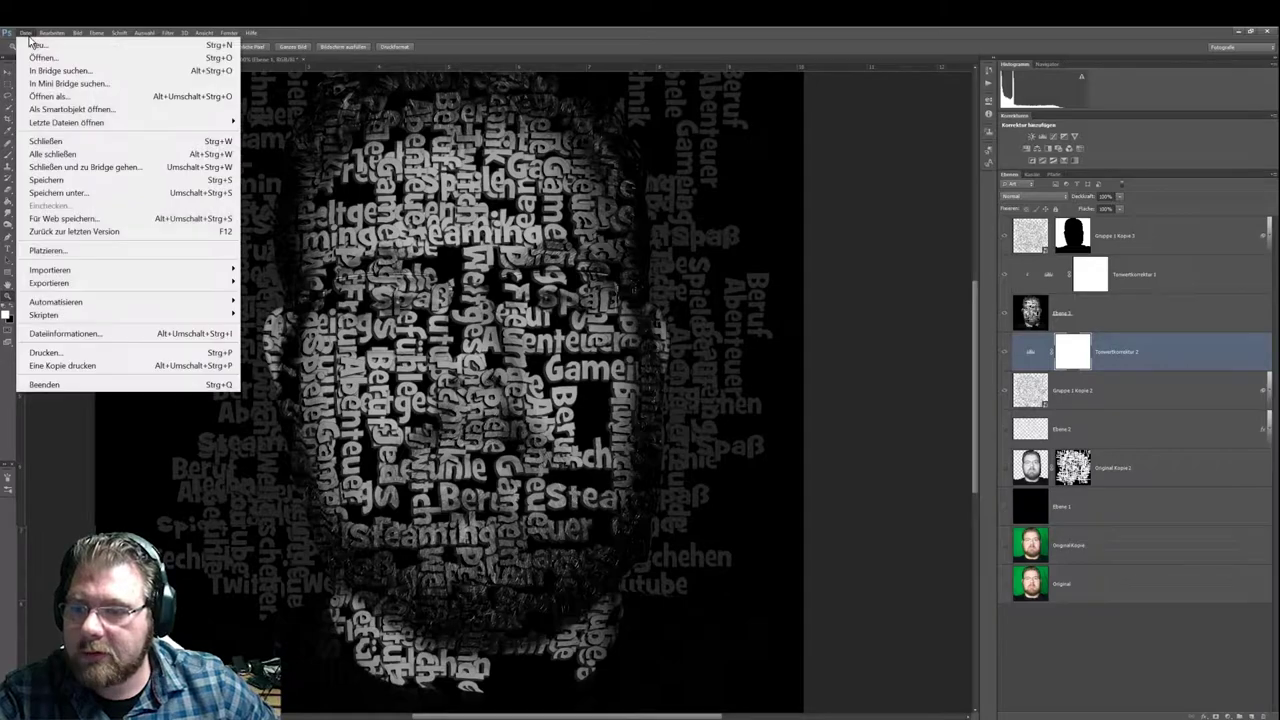
{"action": "left_click", "coordinate": [45, 193]}
{"action": "left_click", "coordinate": [742, 549]}
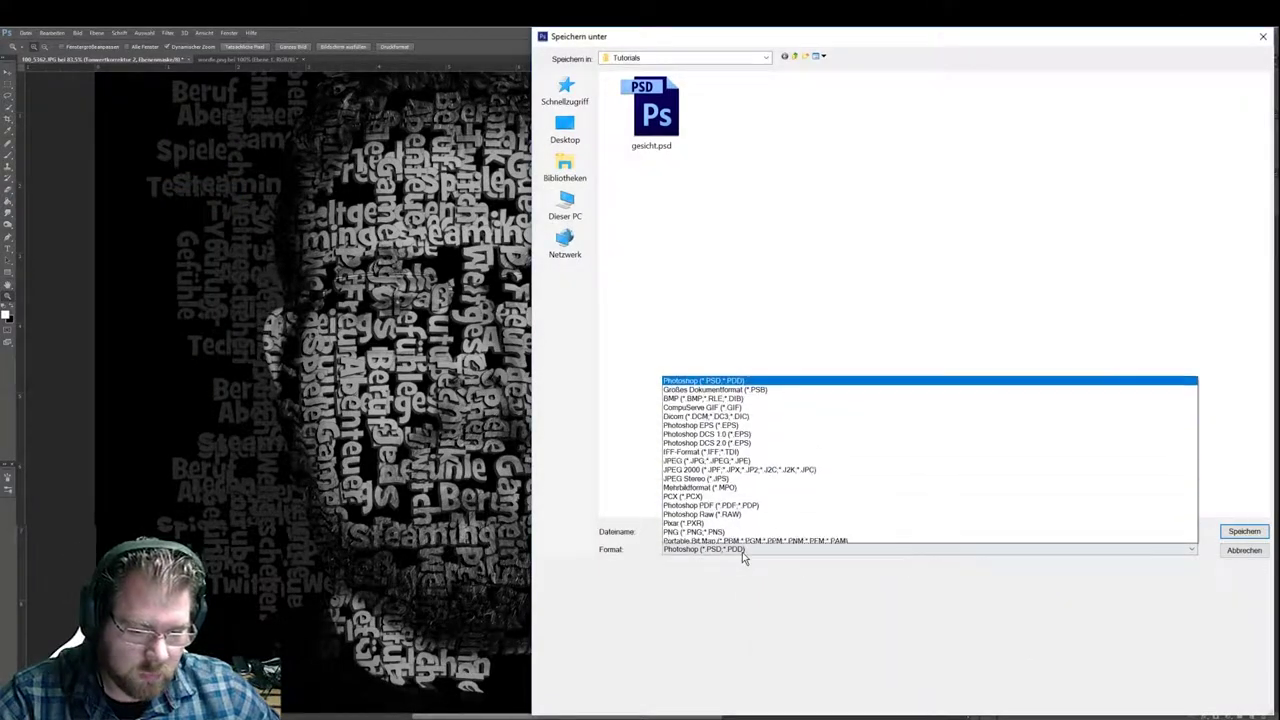
{"action": "left_click", "coordinate": [706, 431]}
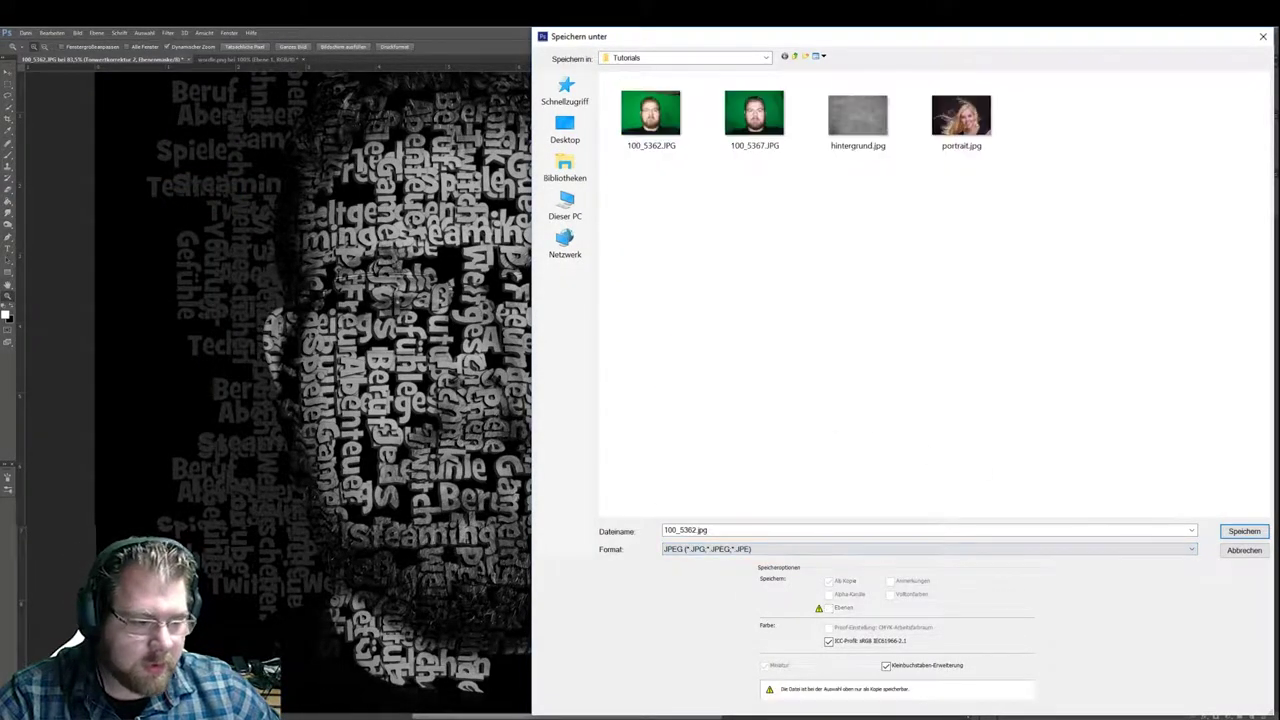
{"action": "left_click", "coordinate": [1244, 531]}
{"action": "left_click", "coordinate": [590, 283]}
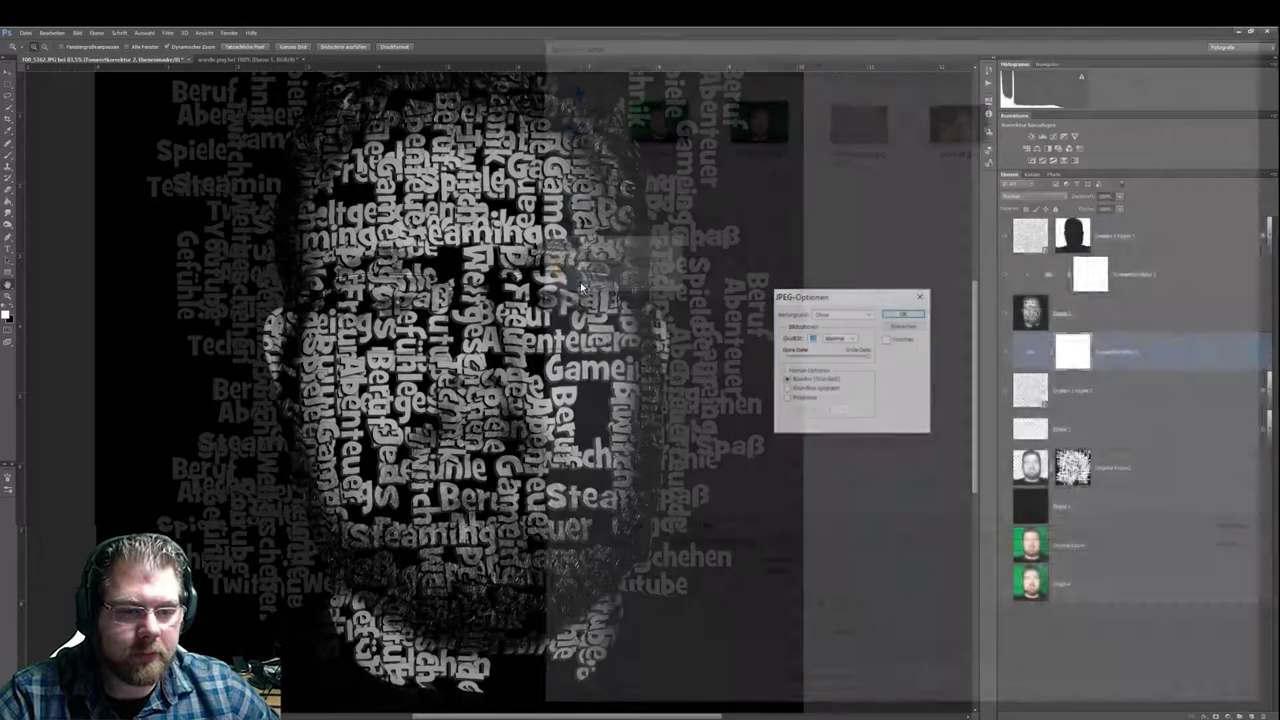
{"action": "left_click", "coordinate": [903, 313]}
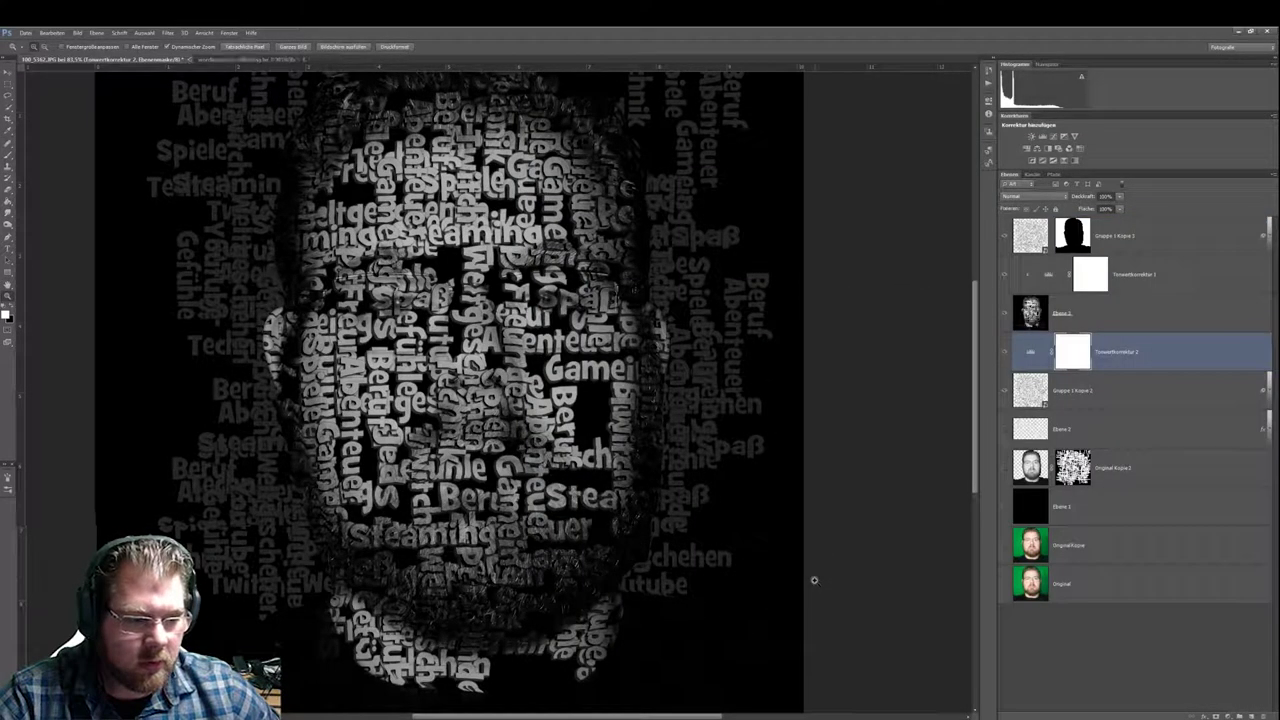
Open the saved 100_5362.JPG in the Photos viewer from the Open dialog
{"action": "left_click", "coordinate": [24, 34]}
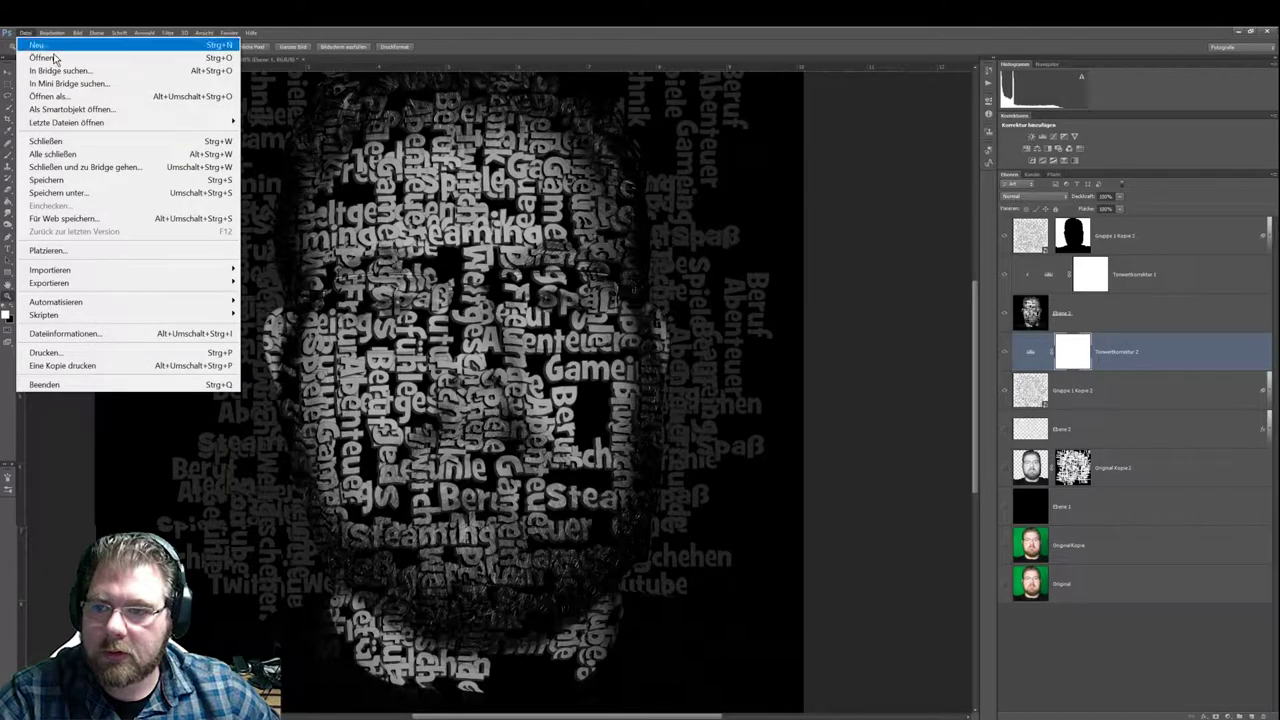
{"action": "left_click", "coordinate": [45, 57]}
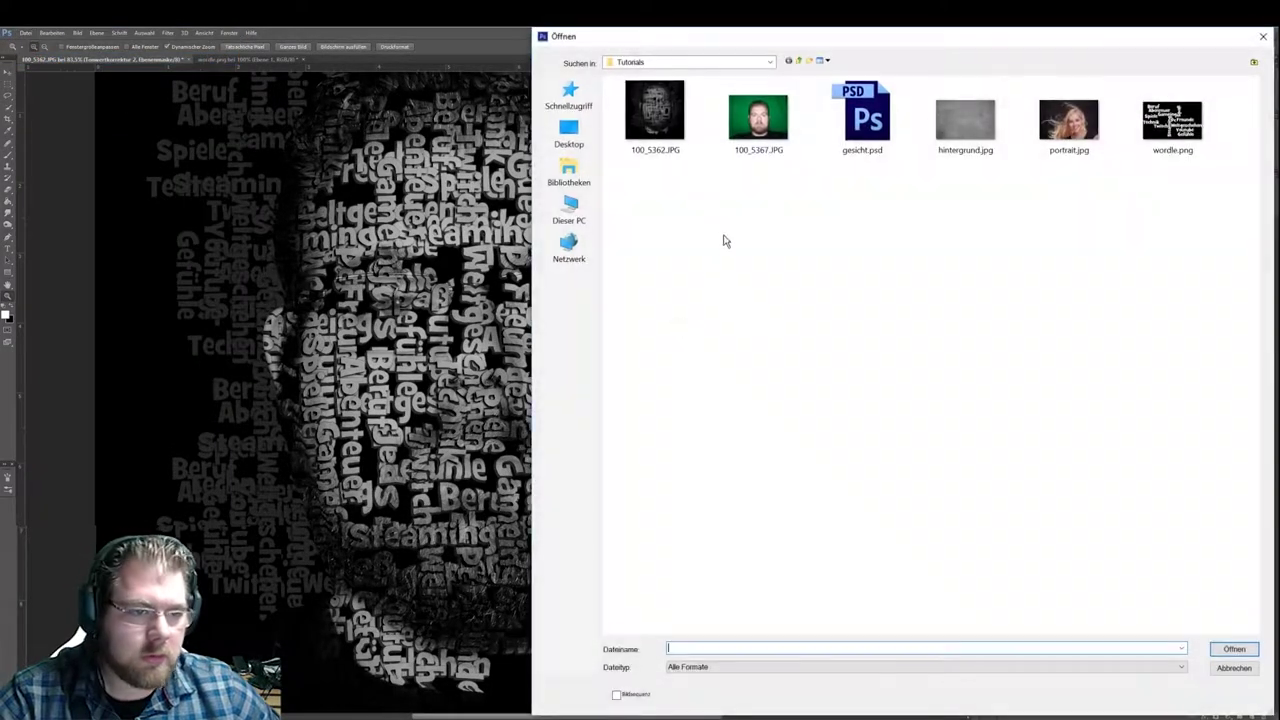
{"action": "left_click", "coordinate": [640, 130]}
{"action": "right_click", "coordinate": [640, 130]}
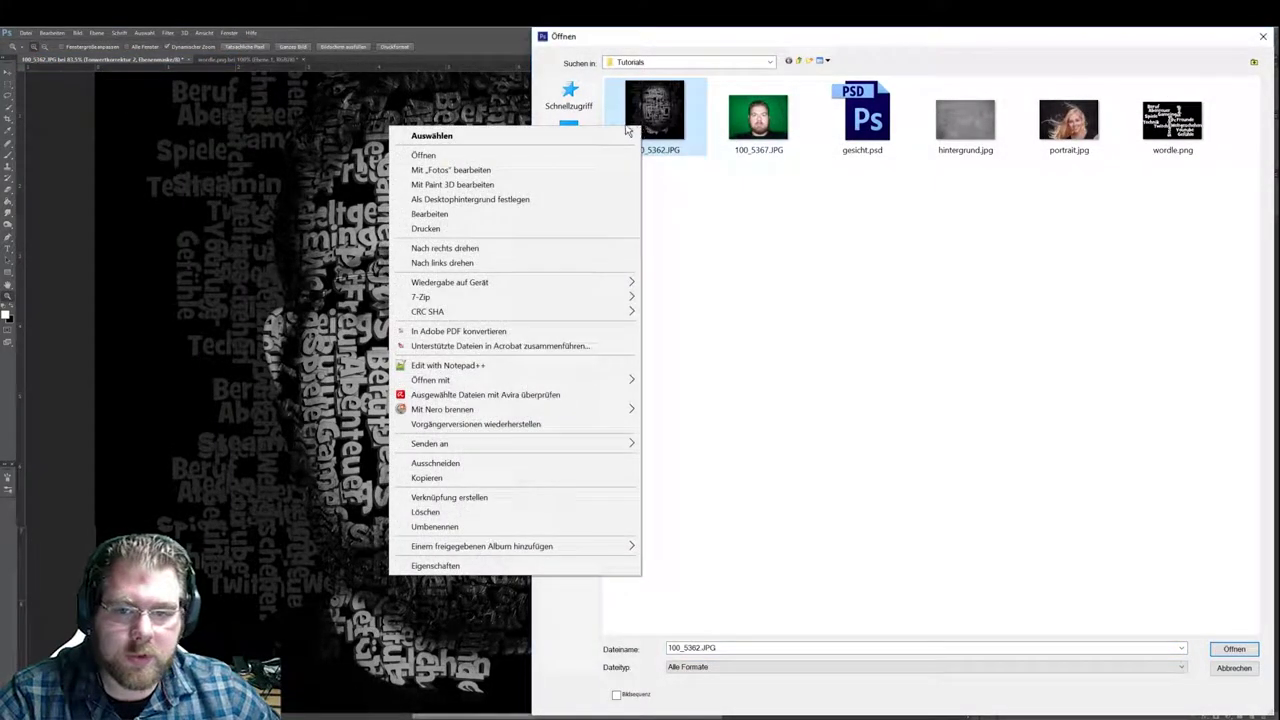
{"action": "left_click", "coordinate": [476, 156]}
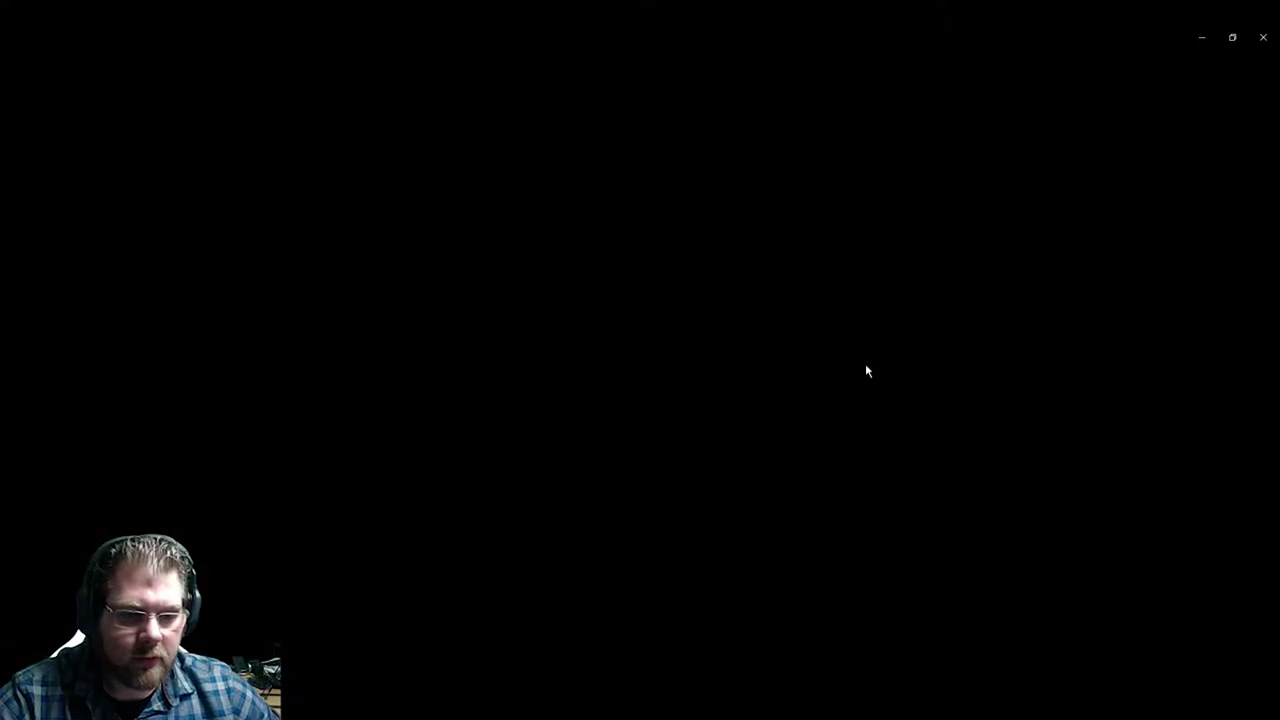
View 100_5362.JPG in Photos, zooming in and out, then close the viewer
{"action": "scroll", "coordinate": [899, 380], "scroll_direction": "up", "scroll_amount": 1}
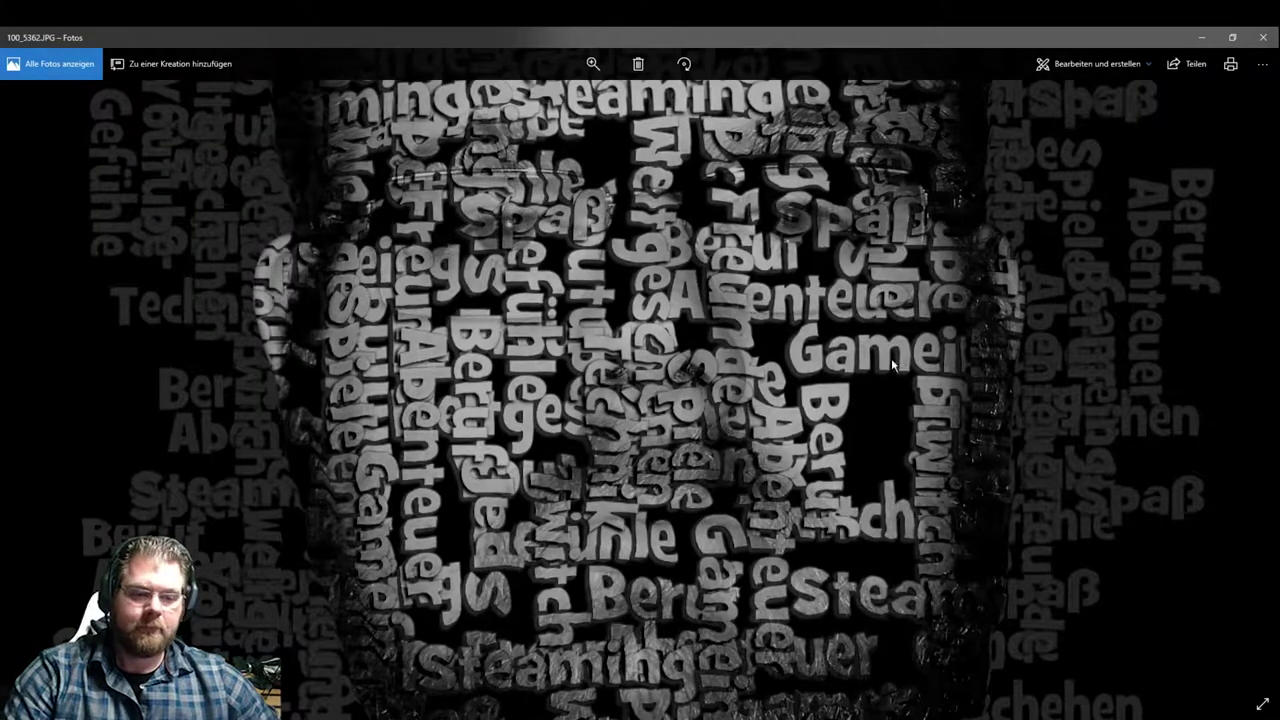
{"action": "scroll", "coordinate": [893, 366], "scroll_direction": "down", "scroll_amount": 1}
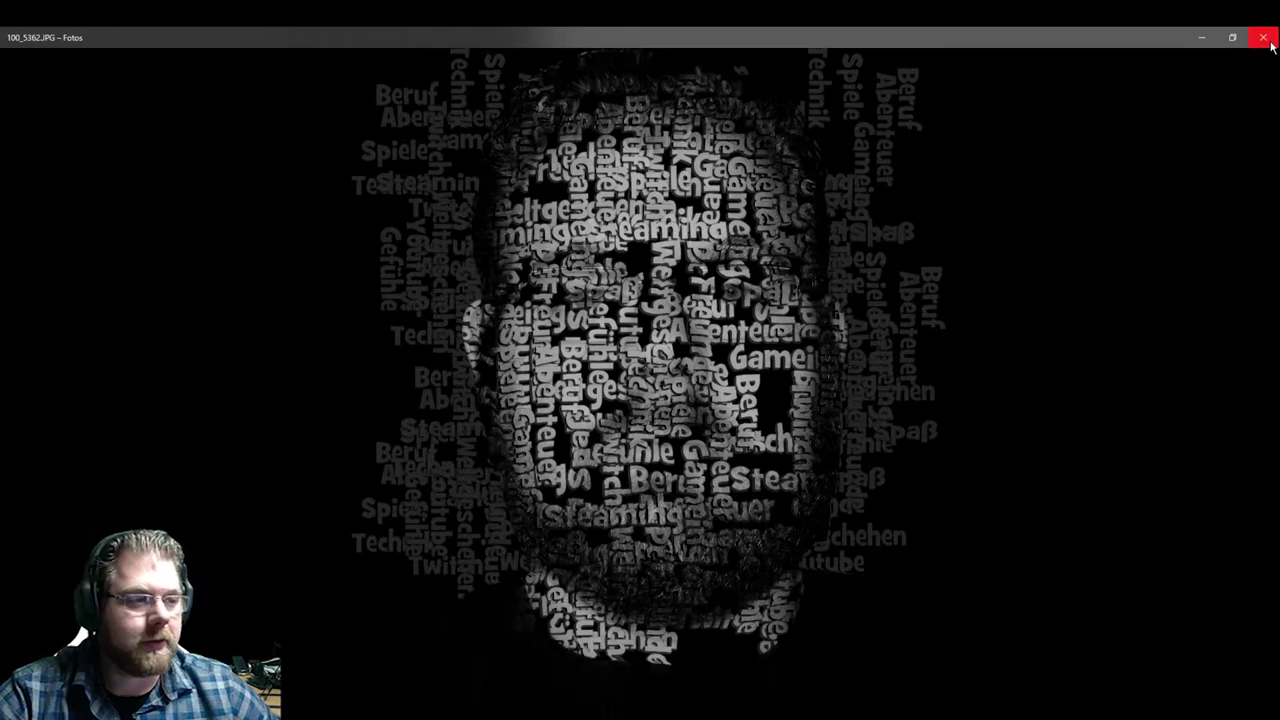
{"action": "left_click", "coordinate": [1263, 38]}
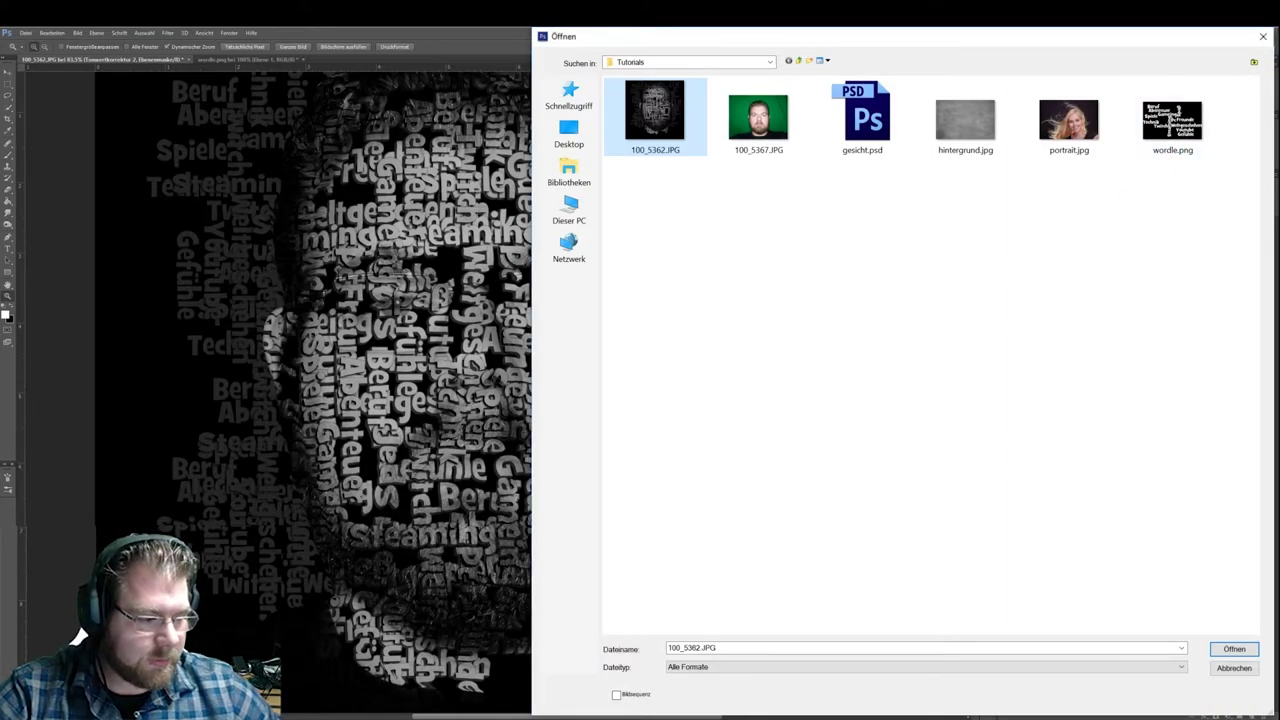
Cancel the Open dialog and zoom the canvas so the whole portrait fits
{"action": "left_click", "coordinate": [1240, 668]}
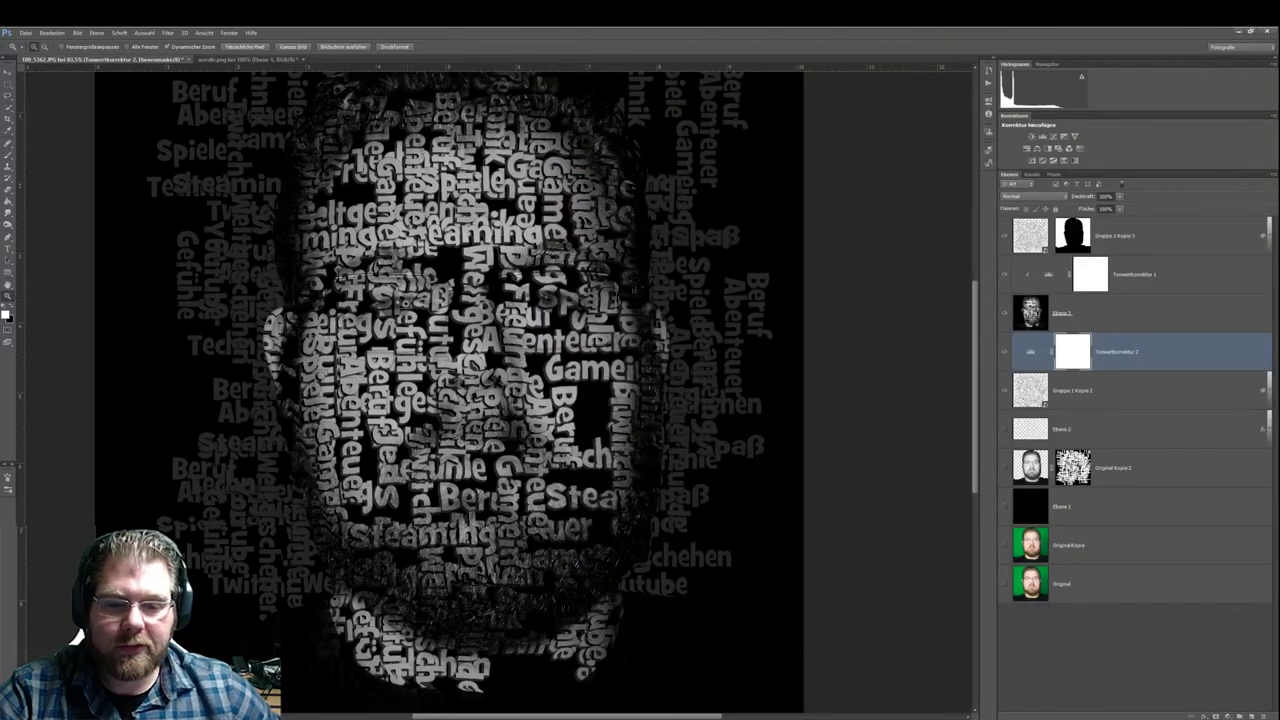
{"action": "scroll", "coordinate": [500, 390], "scroll_direction": "down", "scroll_amount": 3}
{"action": "scroll", "coordinate": [500, 390], "scroll_direction": "up", "scroll_amount": 2}
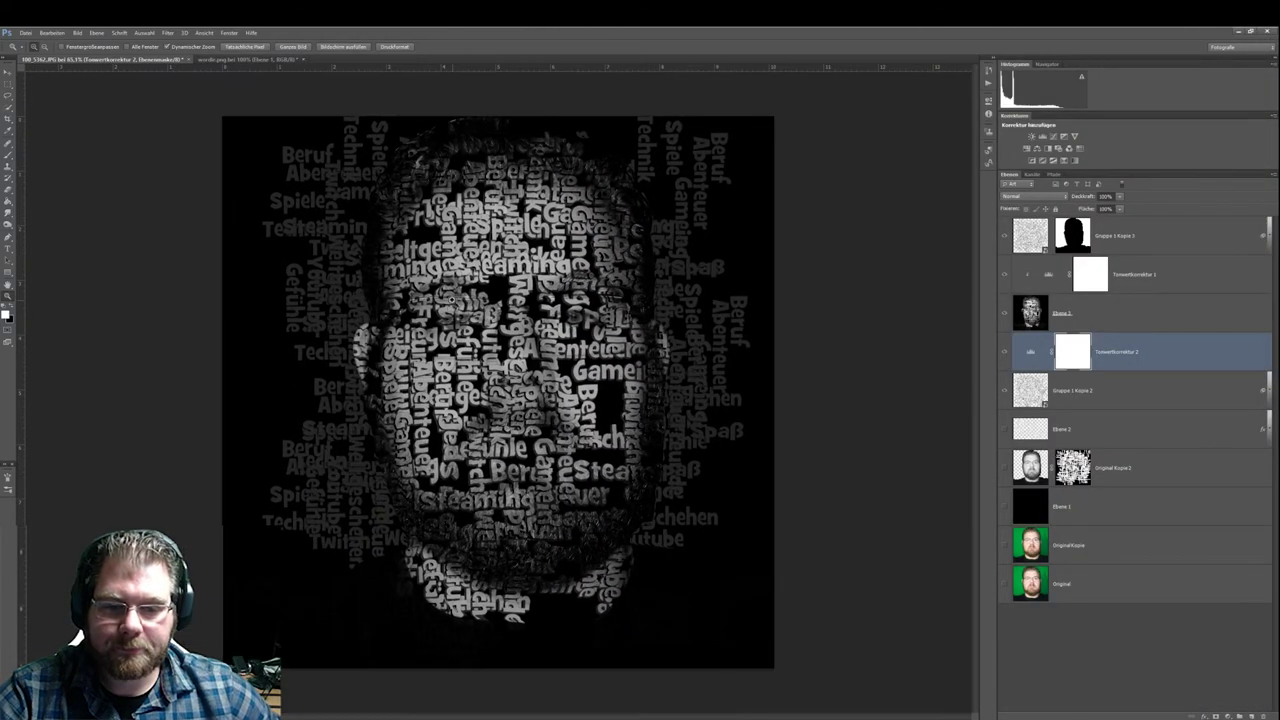